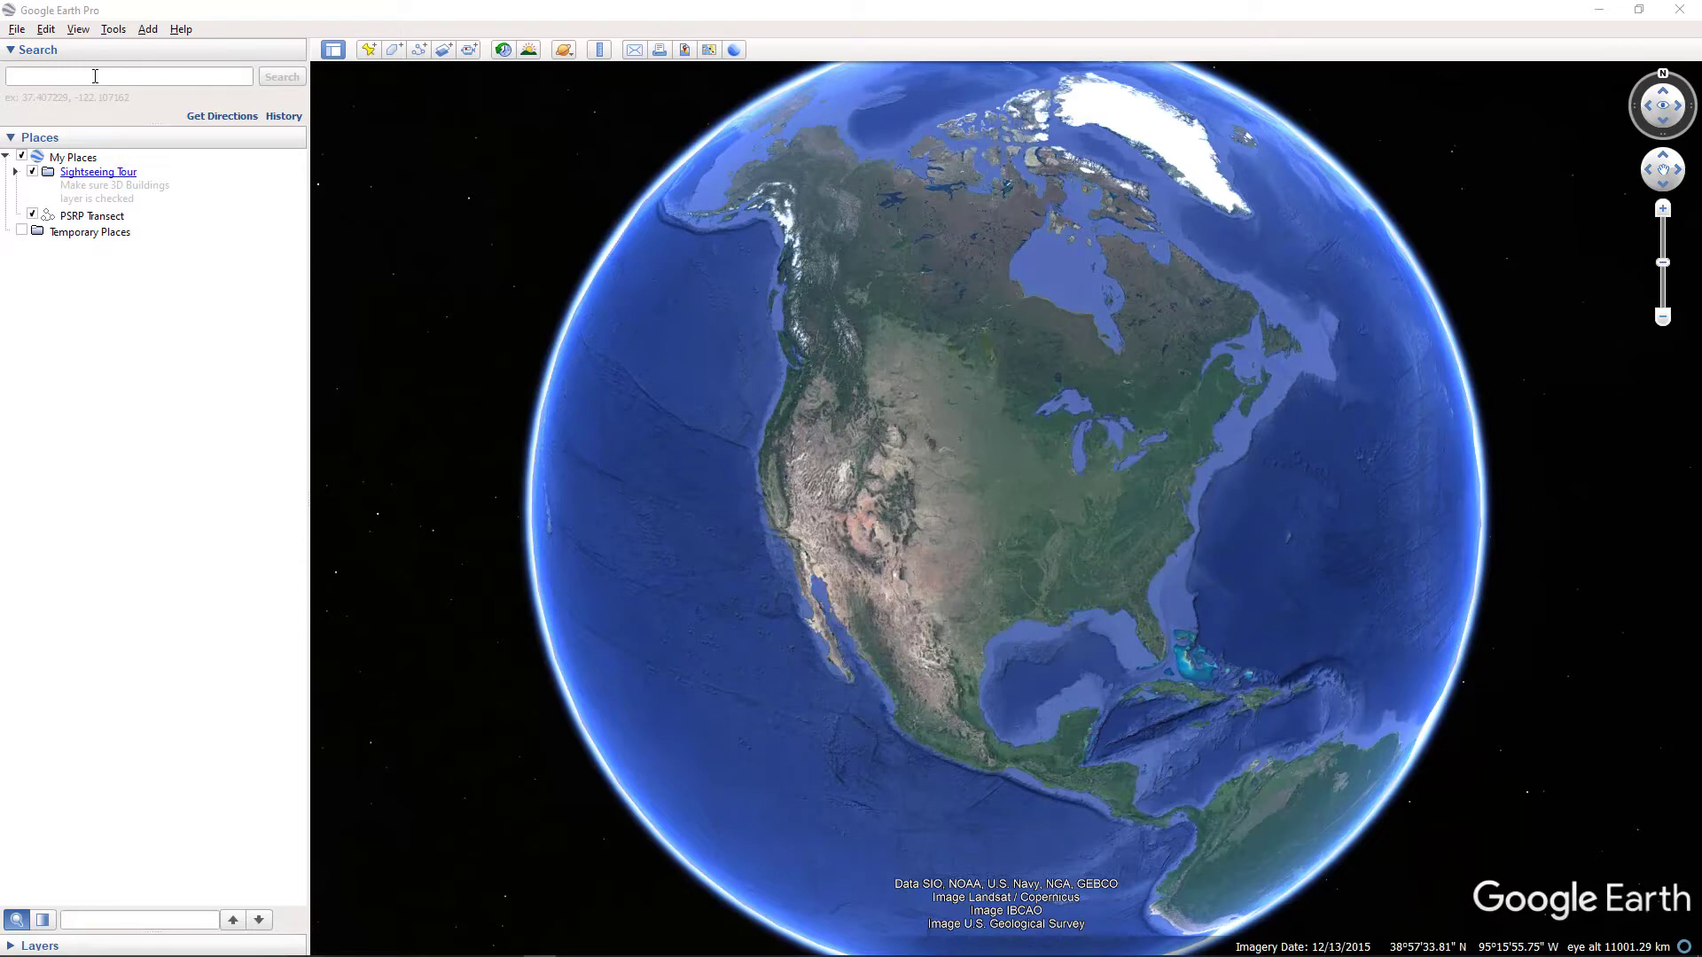
- Search 'pacific spir' and fly to Pacific Spirit Regional Park in Vancouver
left_click(95, 77)
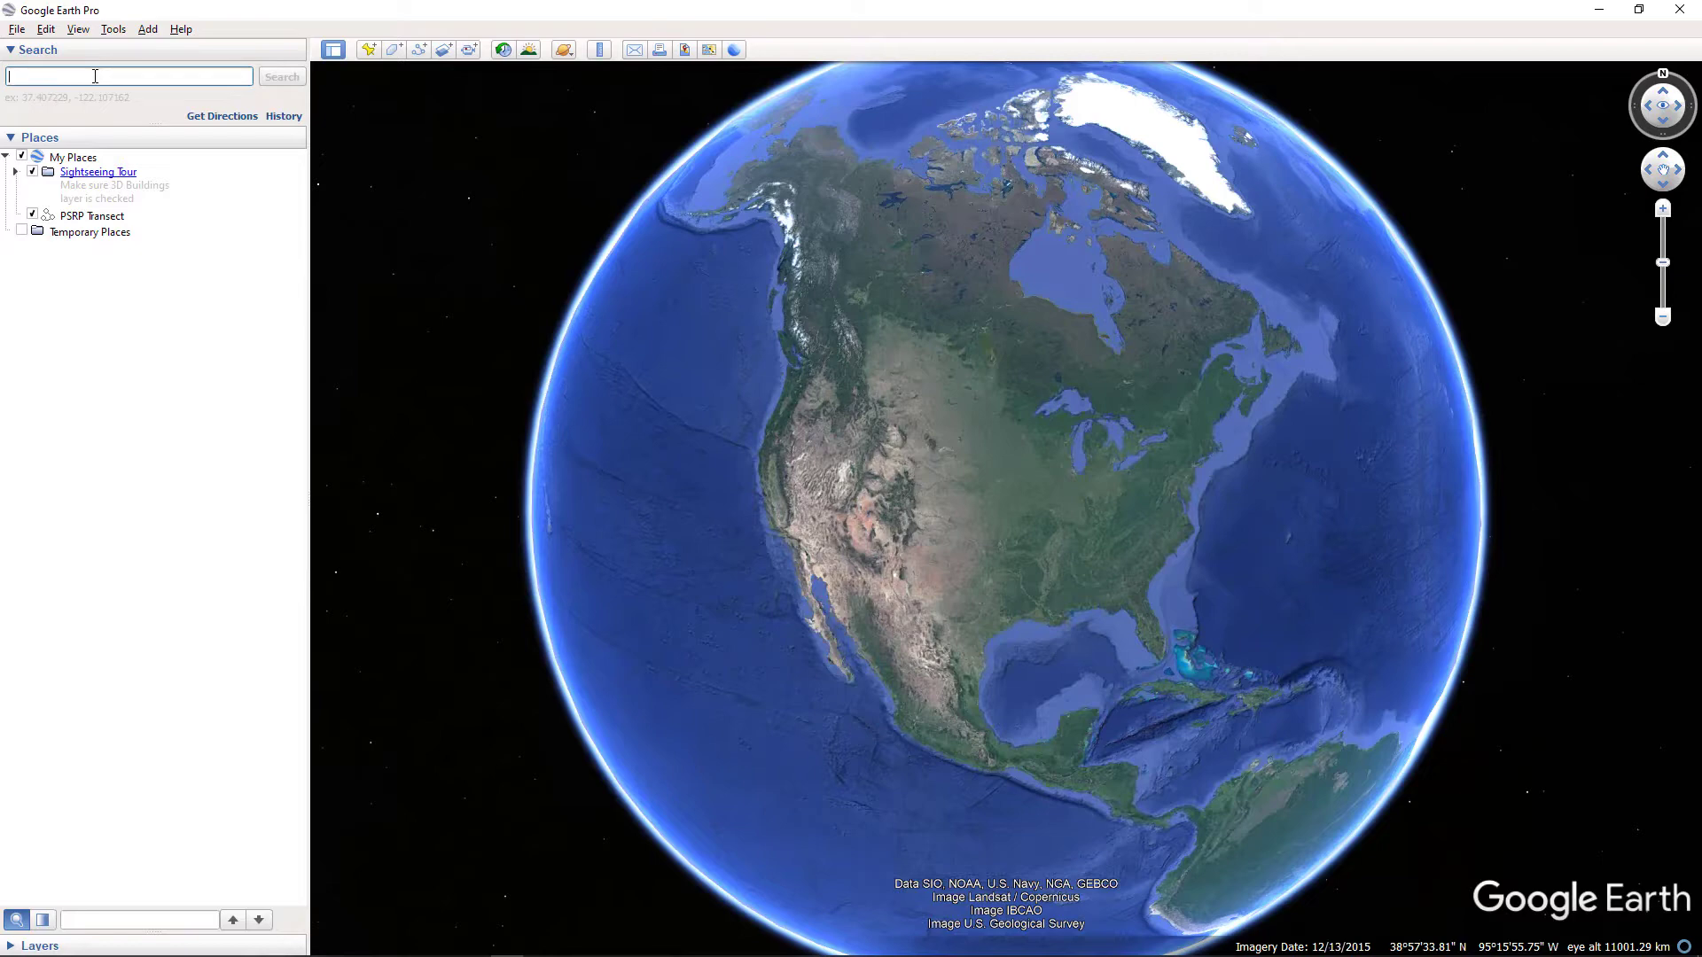
type("pacif")
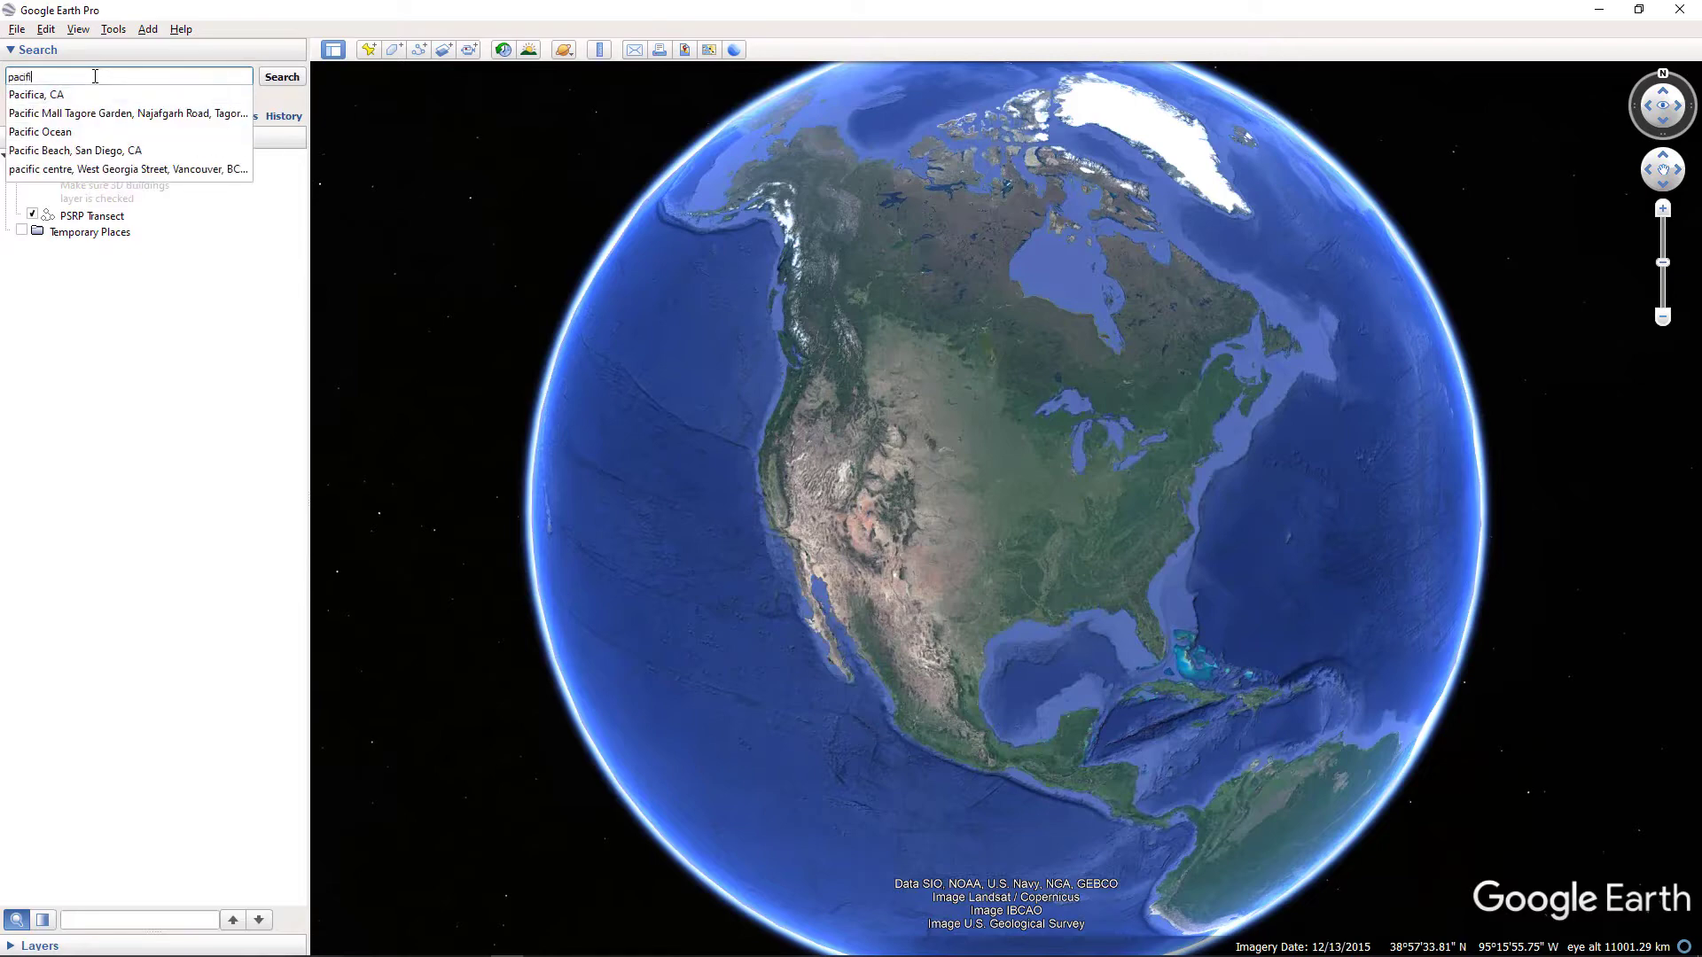
type("ic spir")
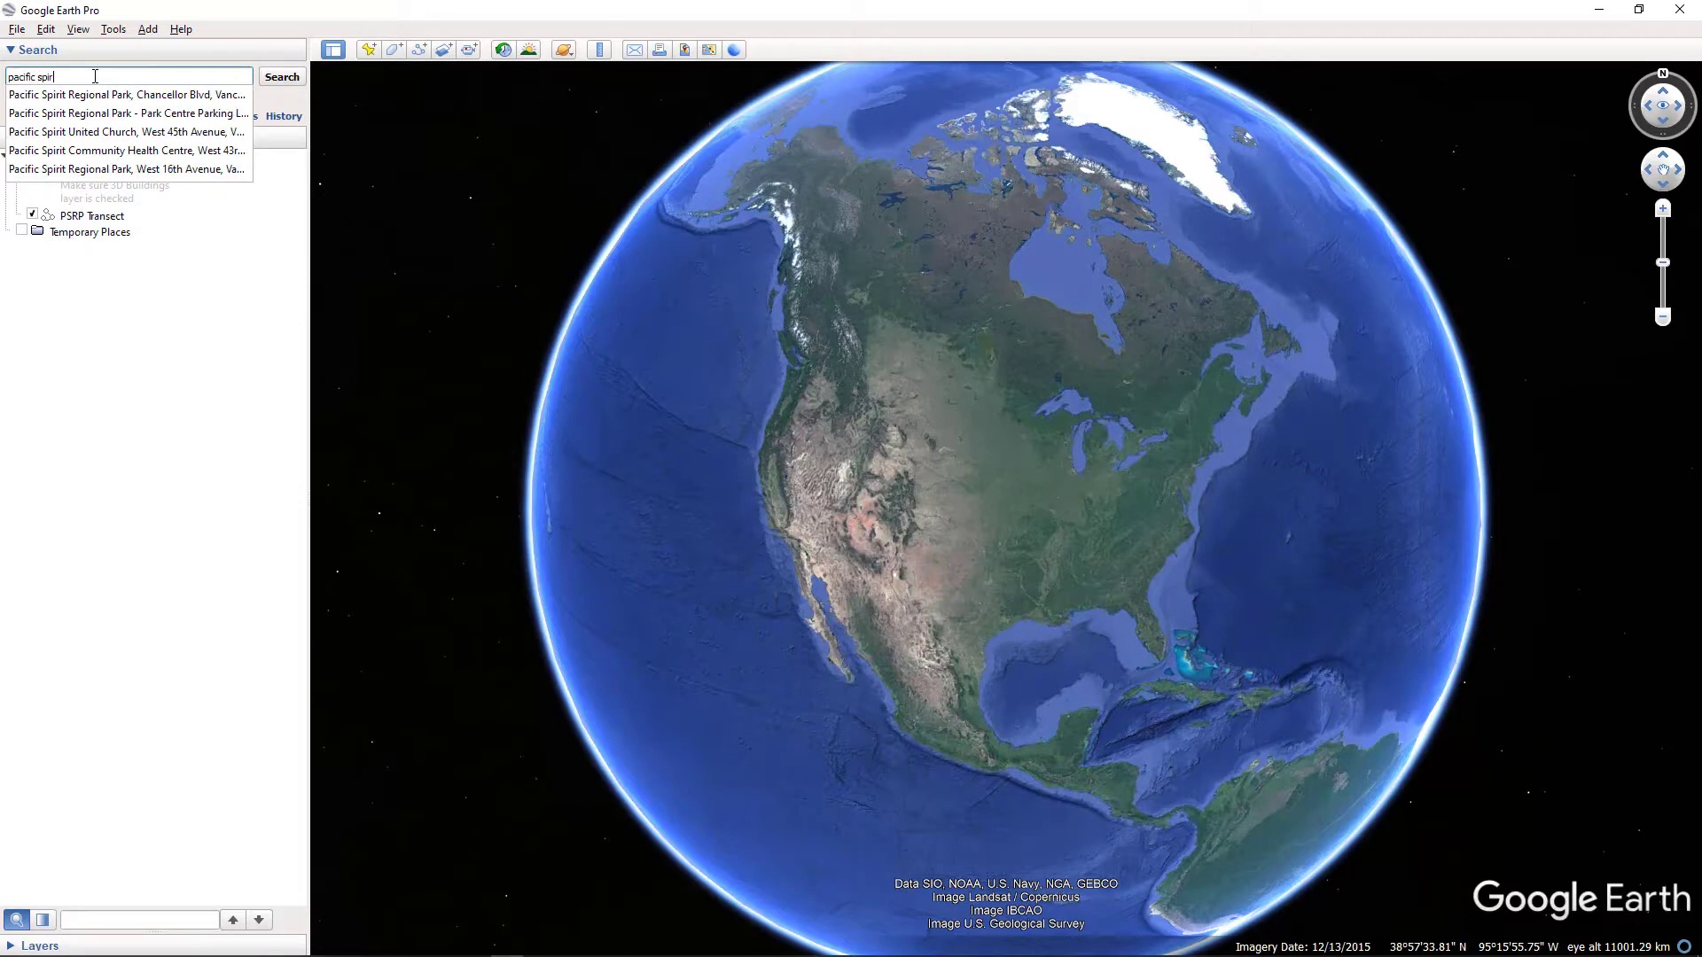
left_click(127, 94)
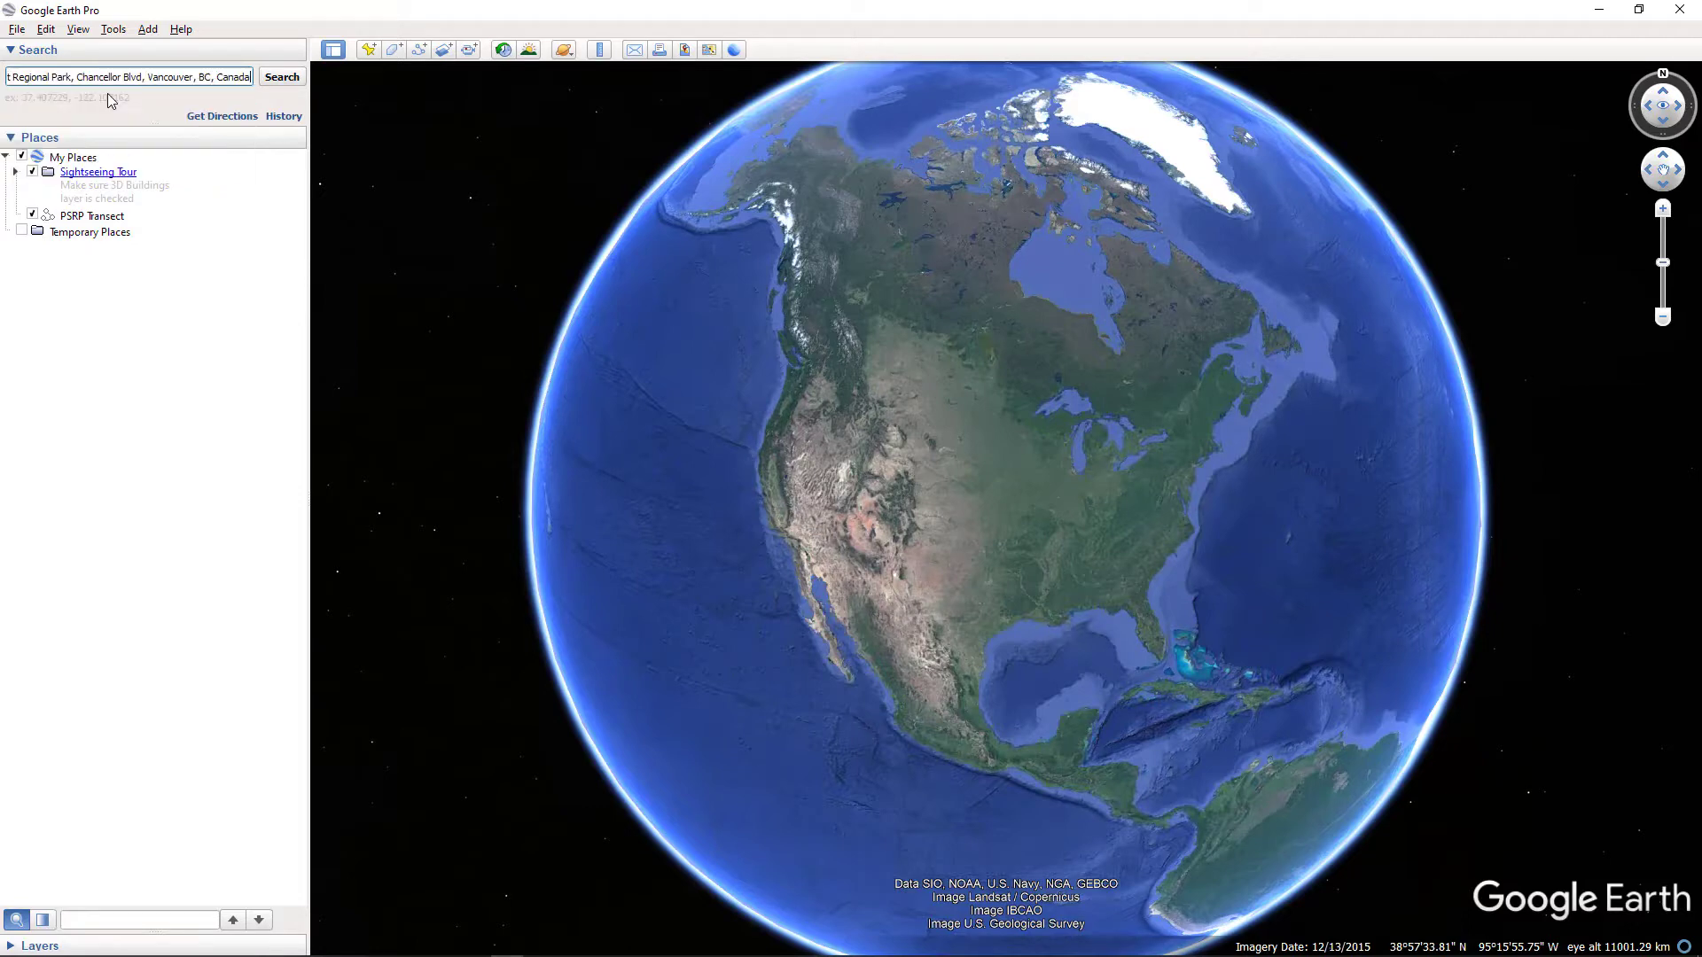
left_click(278, 80)
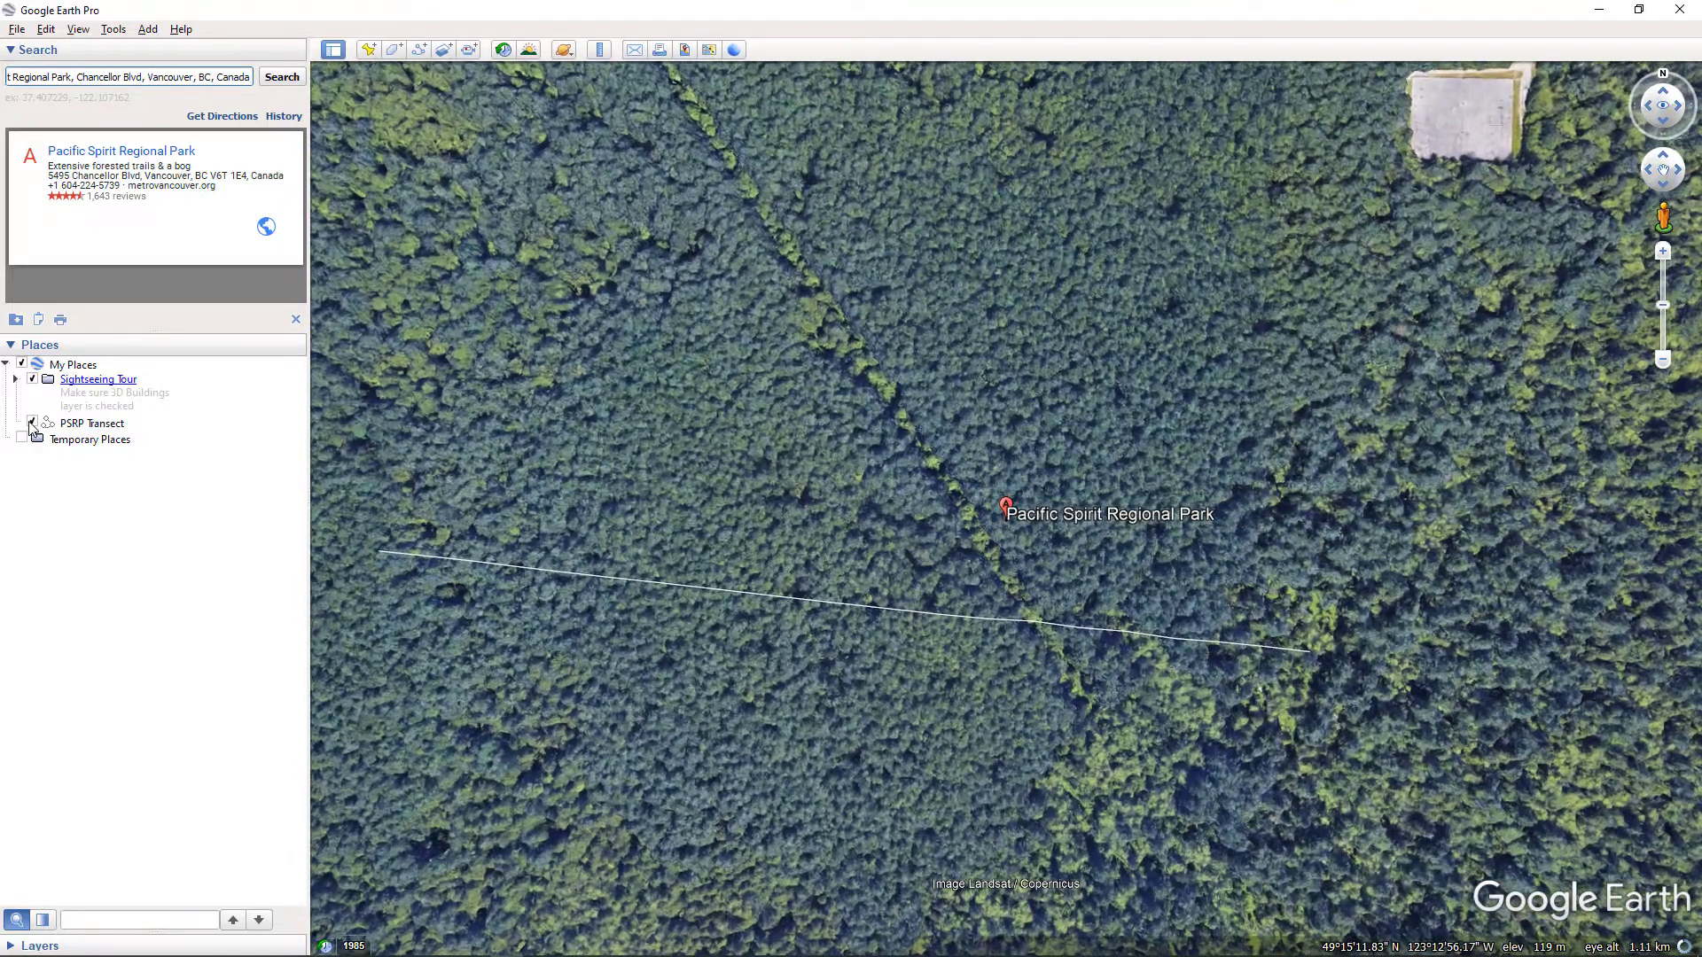
- Hide the old PSRP Transect line and pan across the park's forest to its placemark and road
left_click(33, 423)
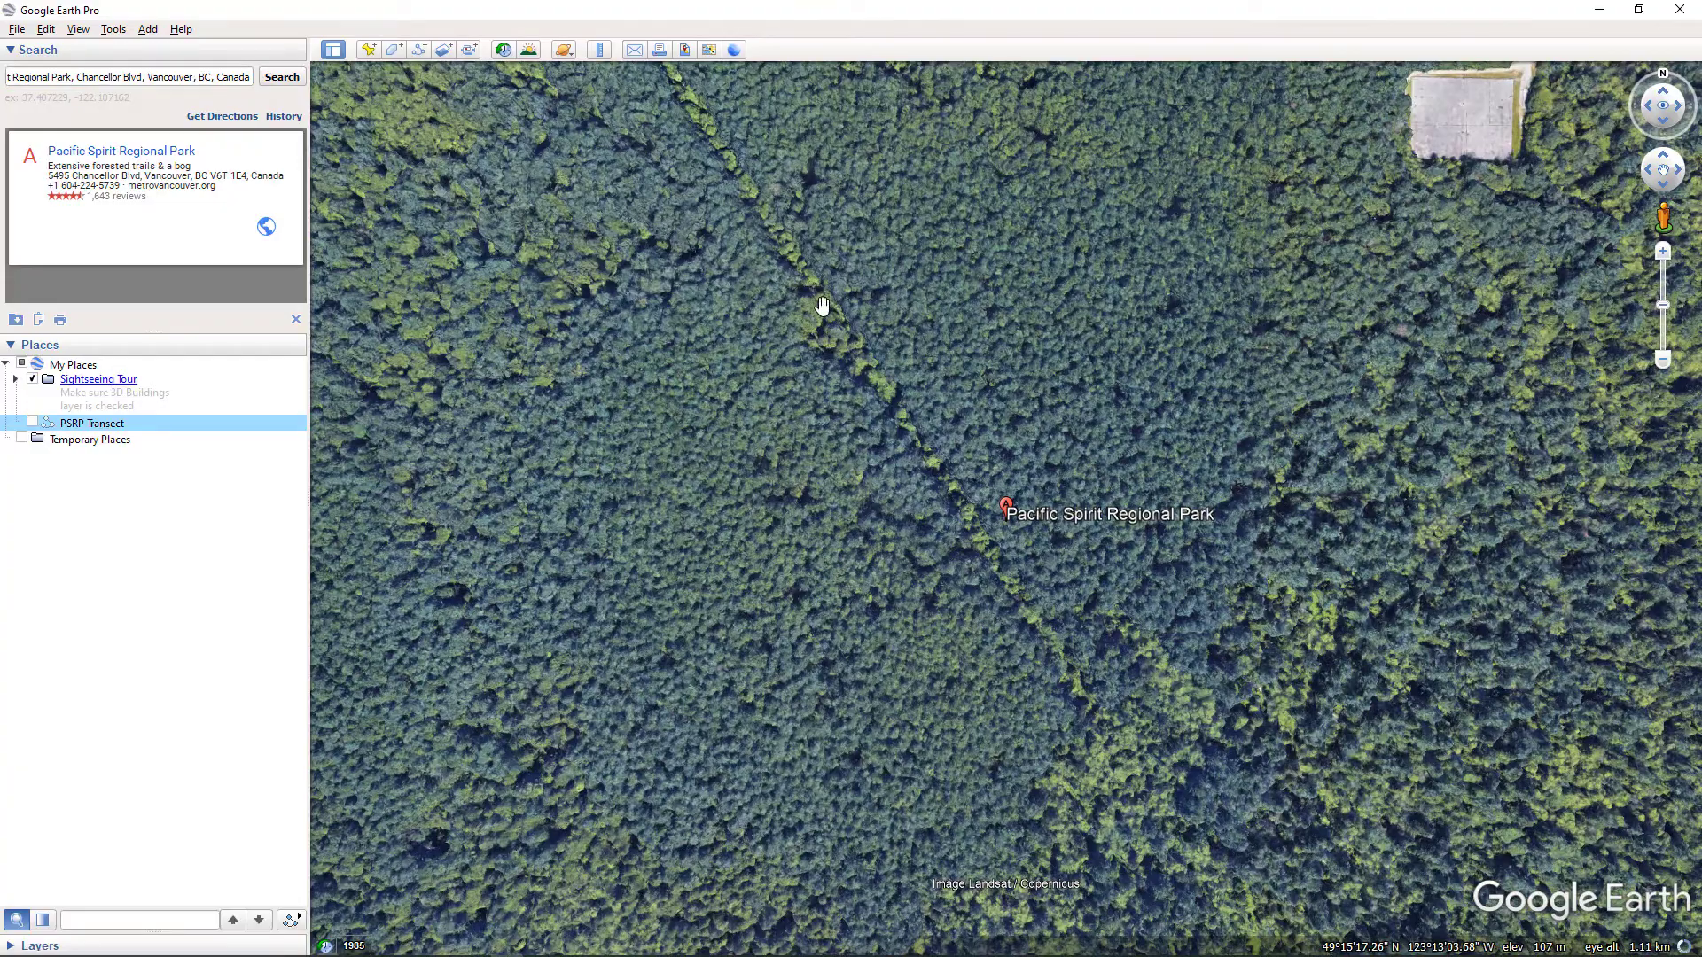
left_click_drag(816, 304, 1365, 195)
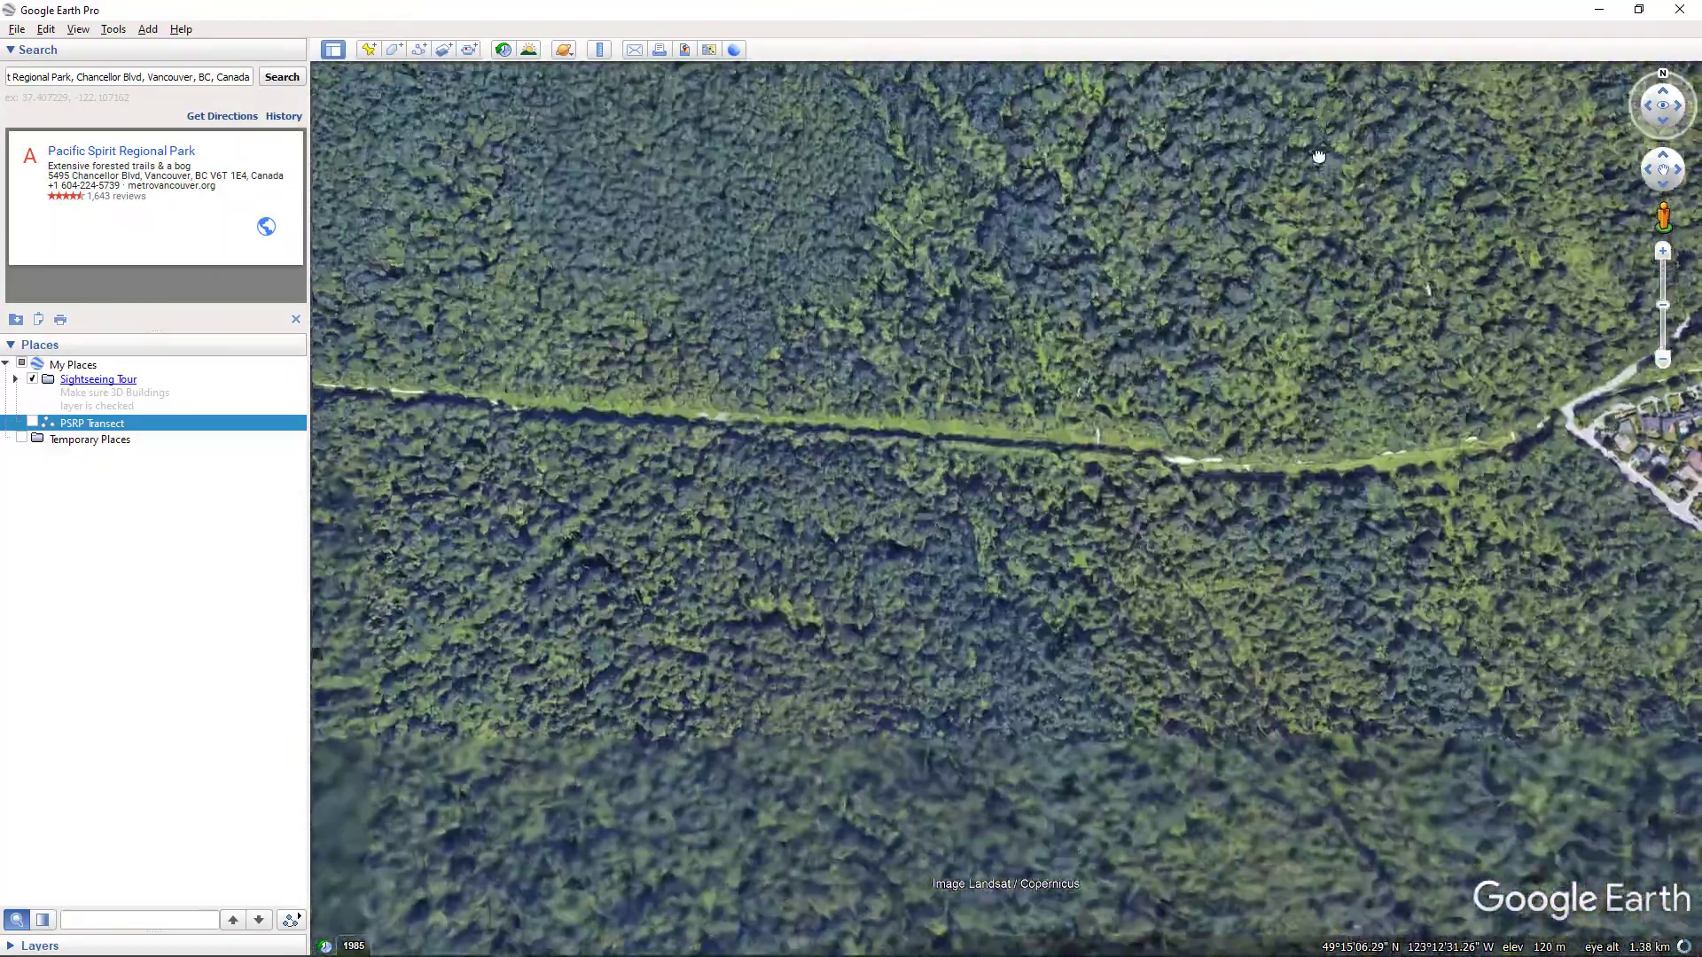
left_click_drag(1444, 748, 995, 881)
left_click_drag(1111, 669, 1317, 833)
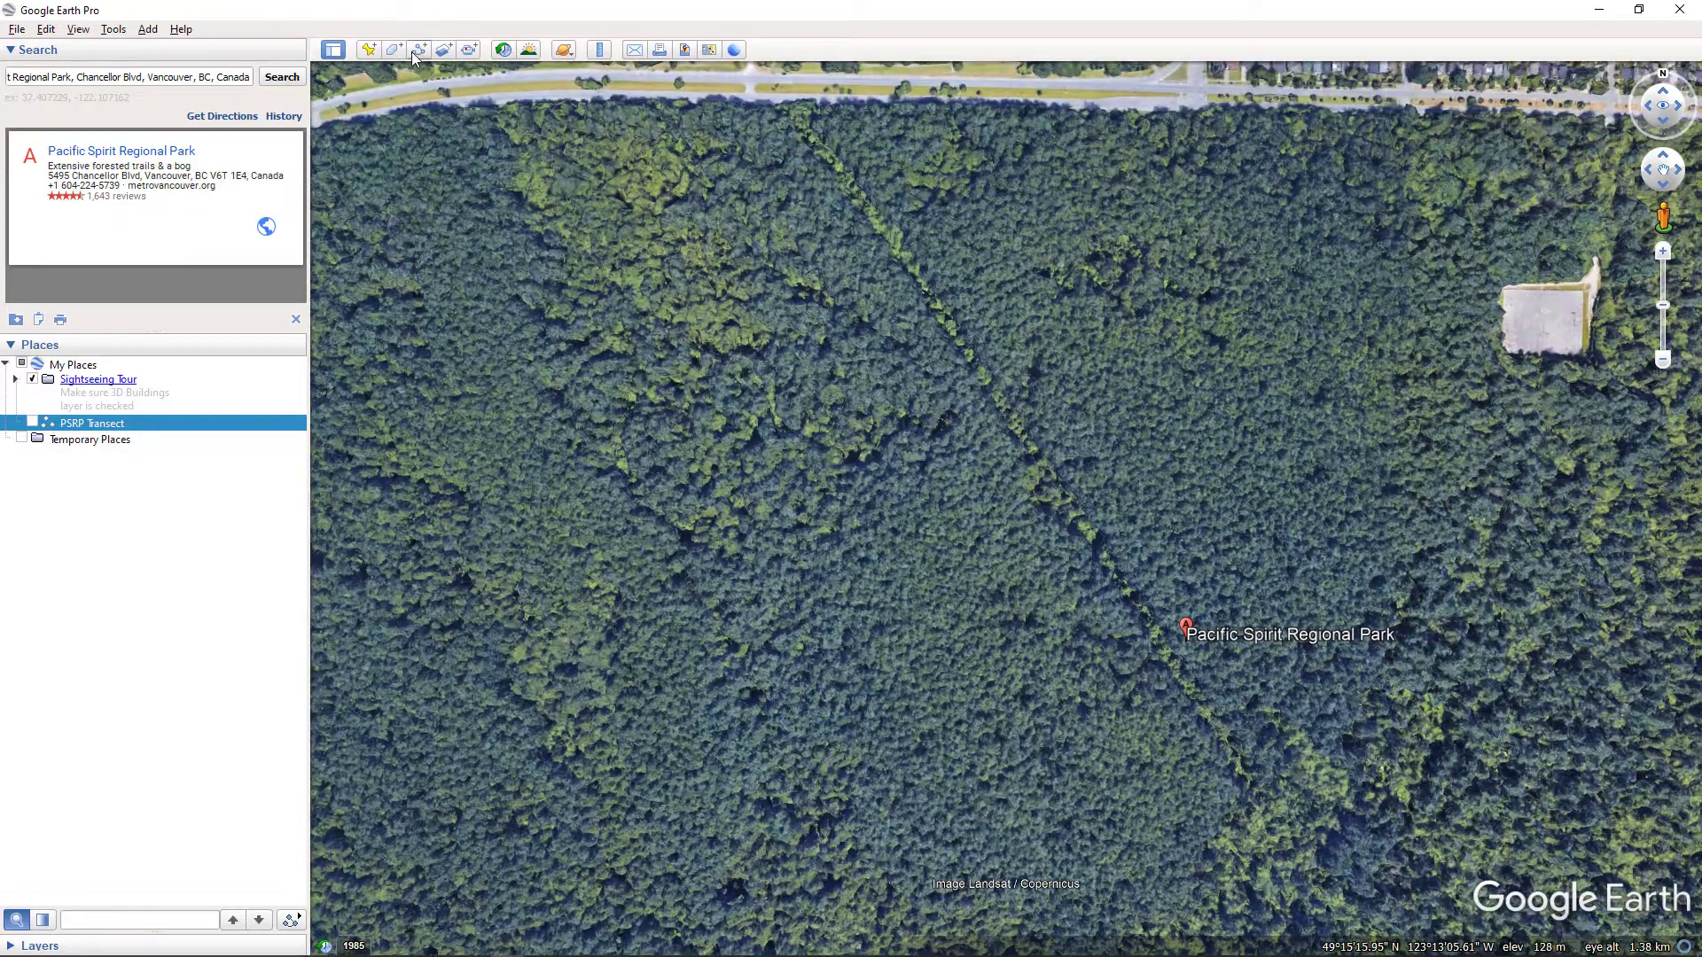
- Set Google Earth's Units of Measurement to Meters, Kilometers in Tools > Options
left_click(147, 30)
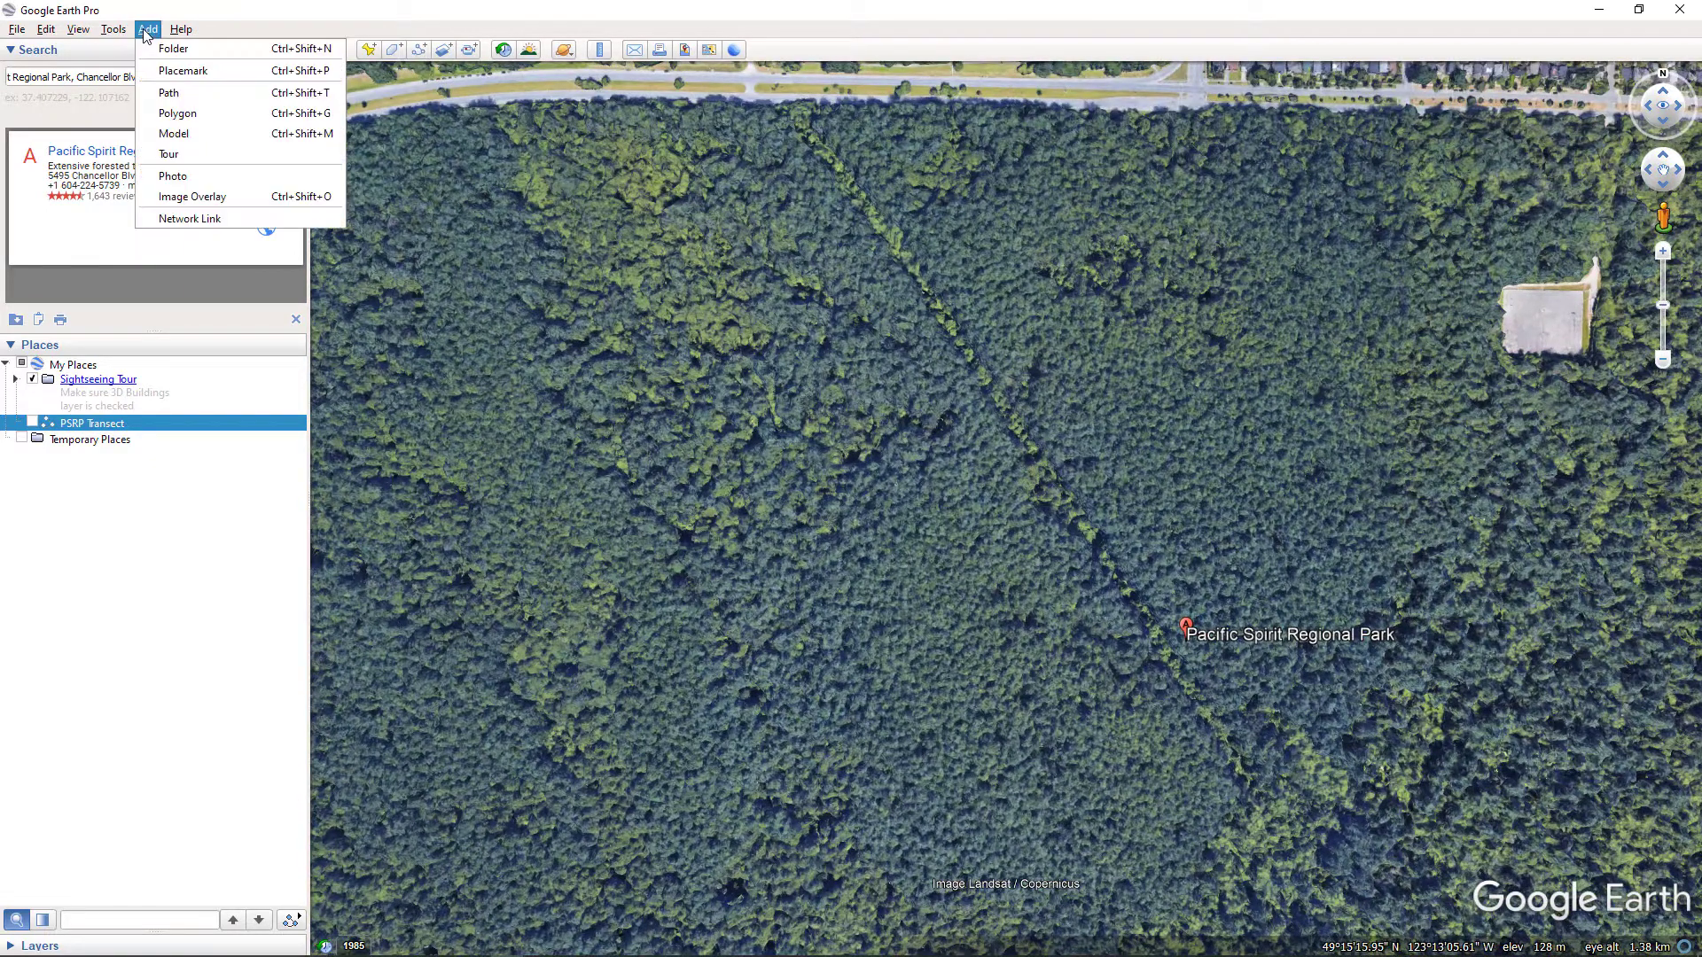
mouse_move(123, 33)
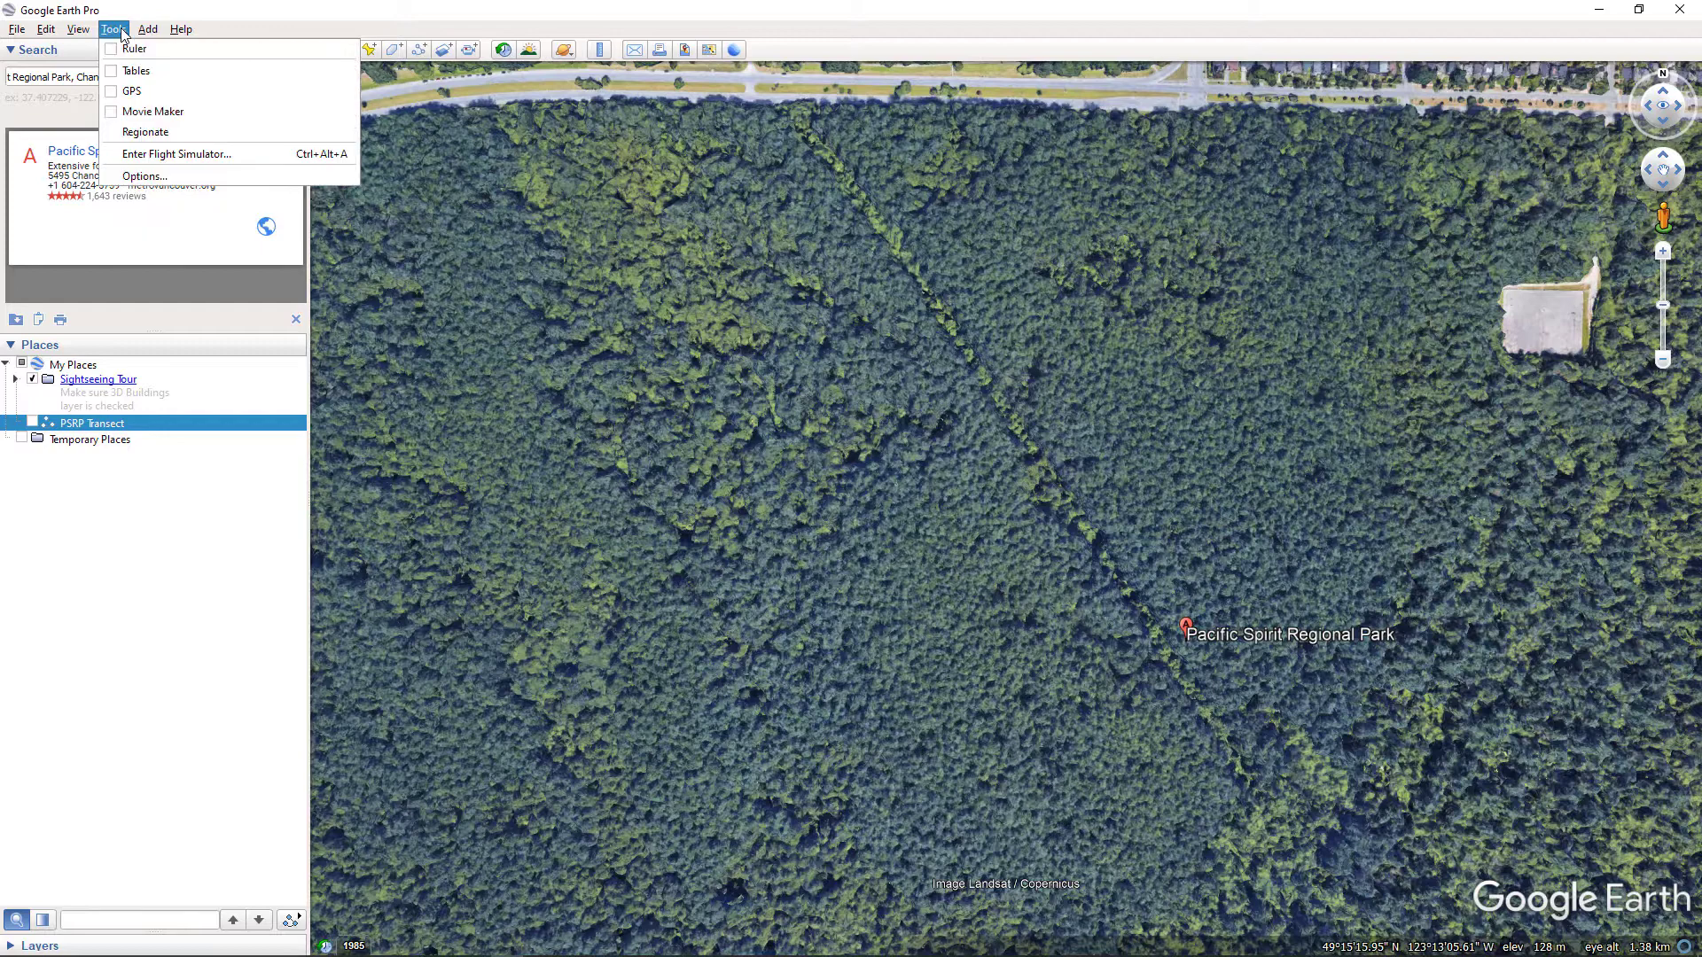
left_click(143, 176)
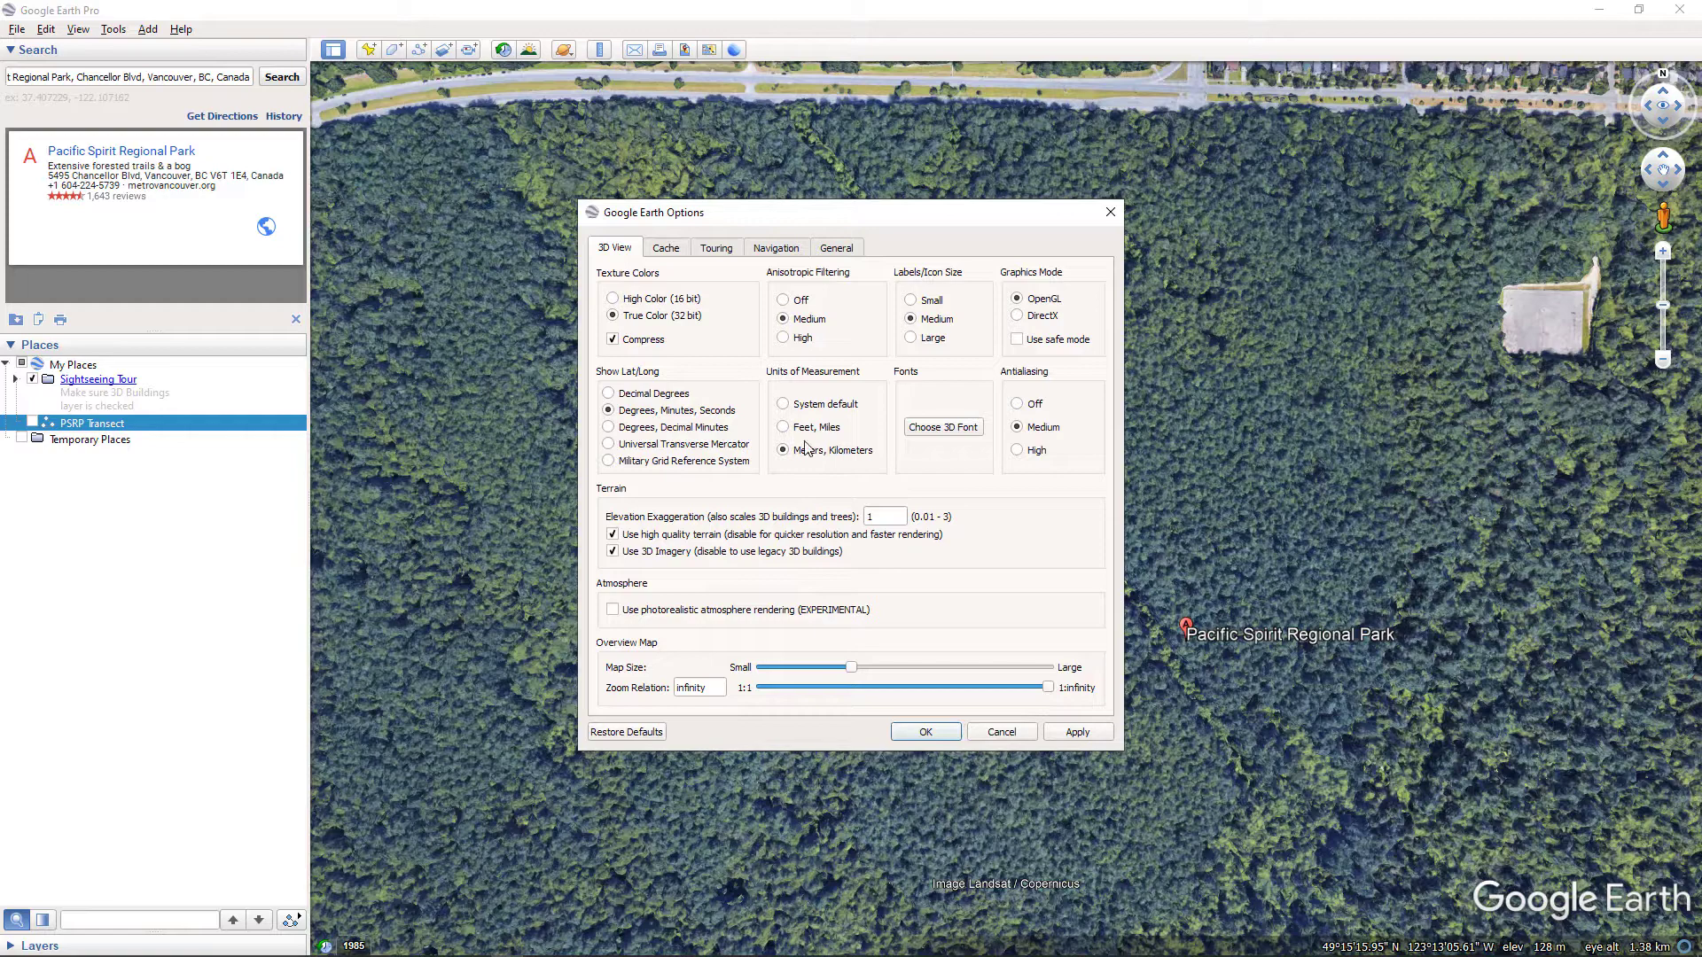
key("Up")
left_click(944, 734)
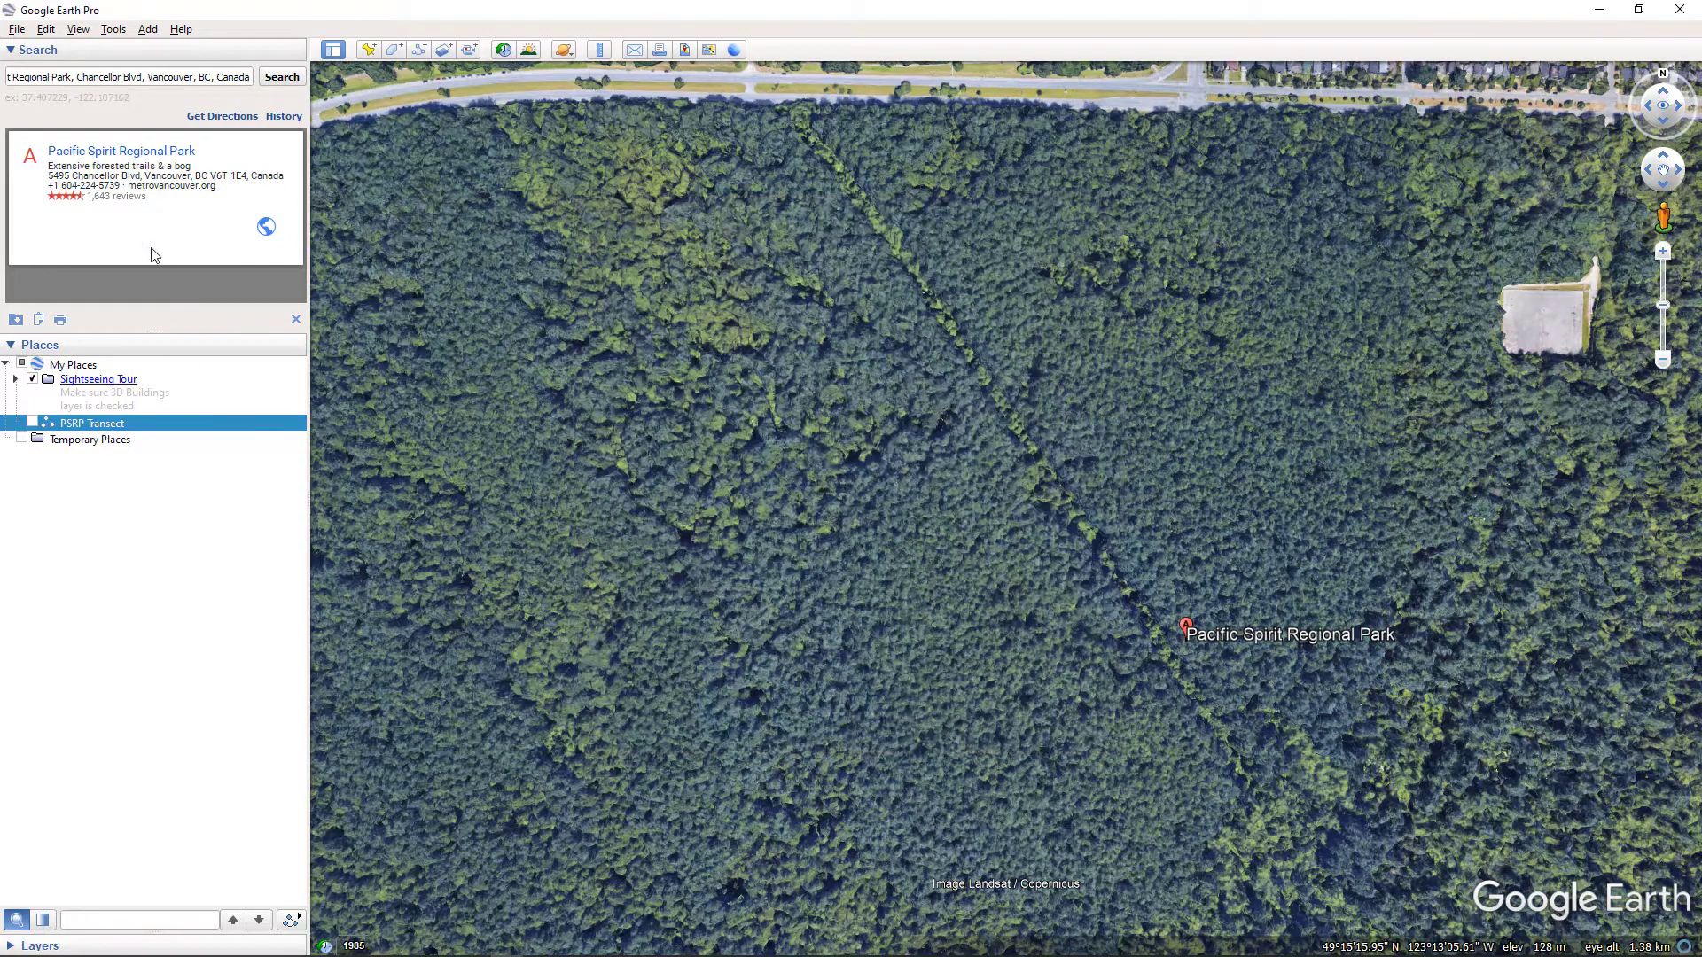
- Draw a two-point path across the forest and save it as 'Pacific Spirit Transect'
left_click(419, 50)
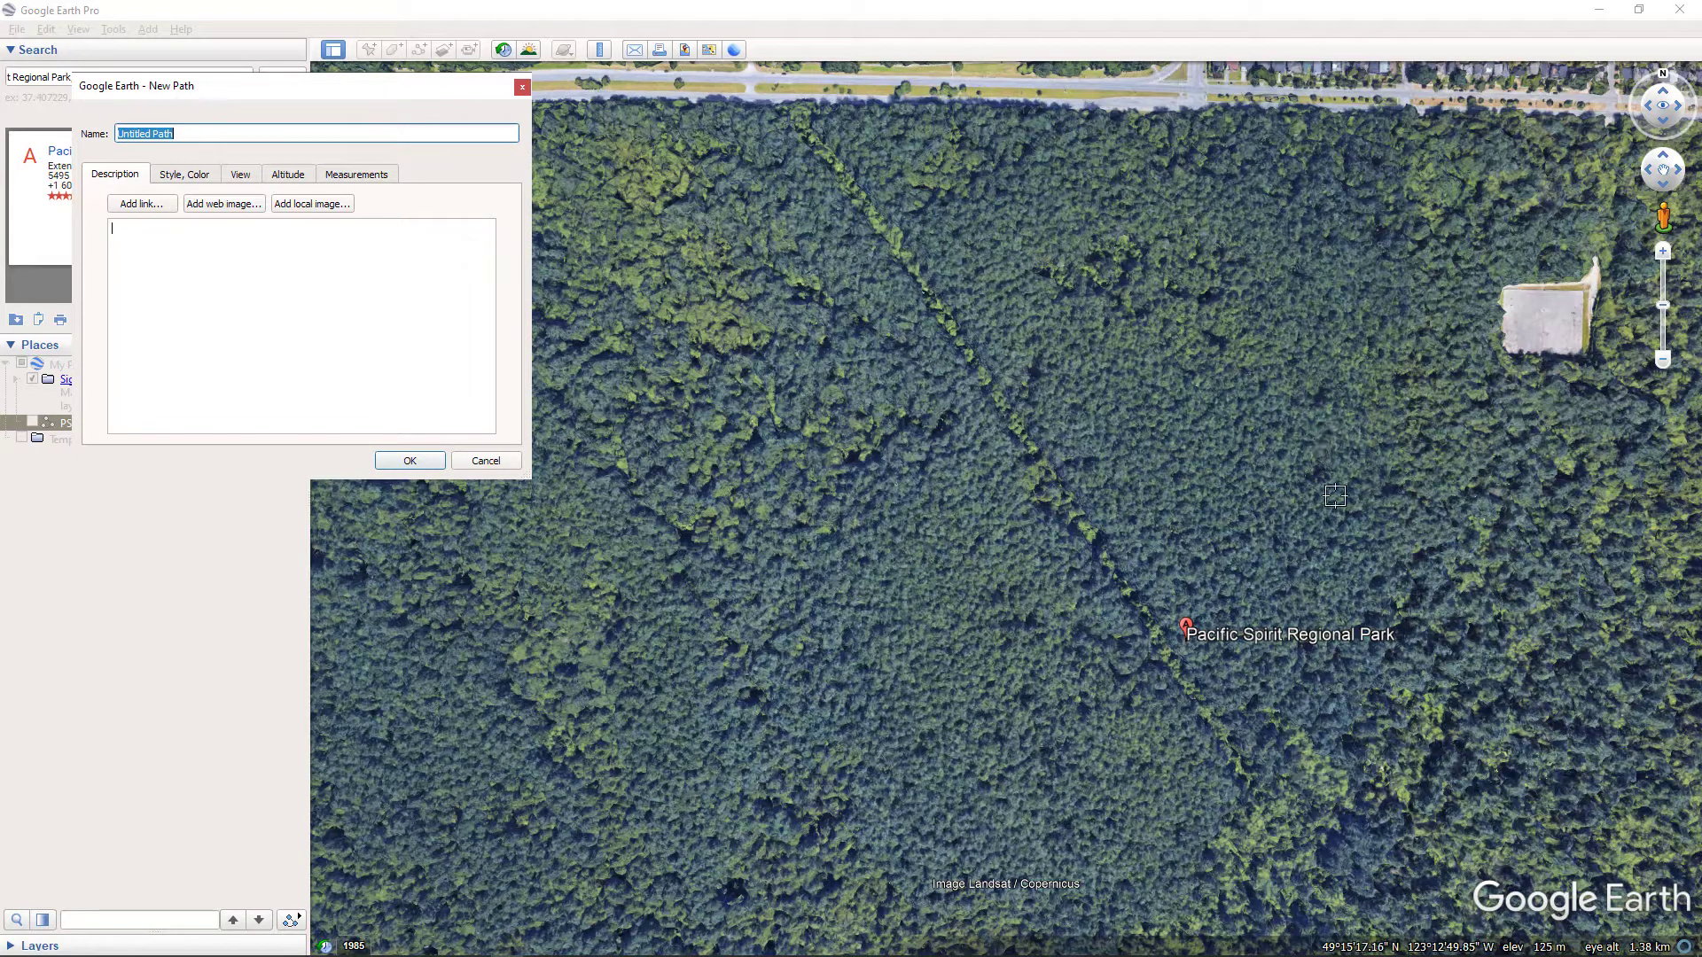
left_click(598, 329)
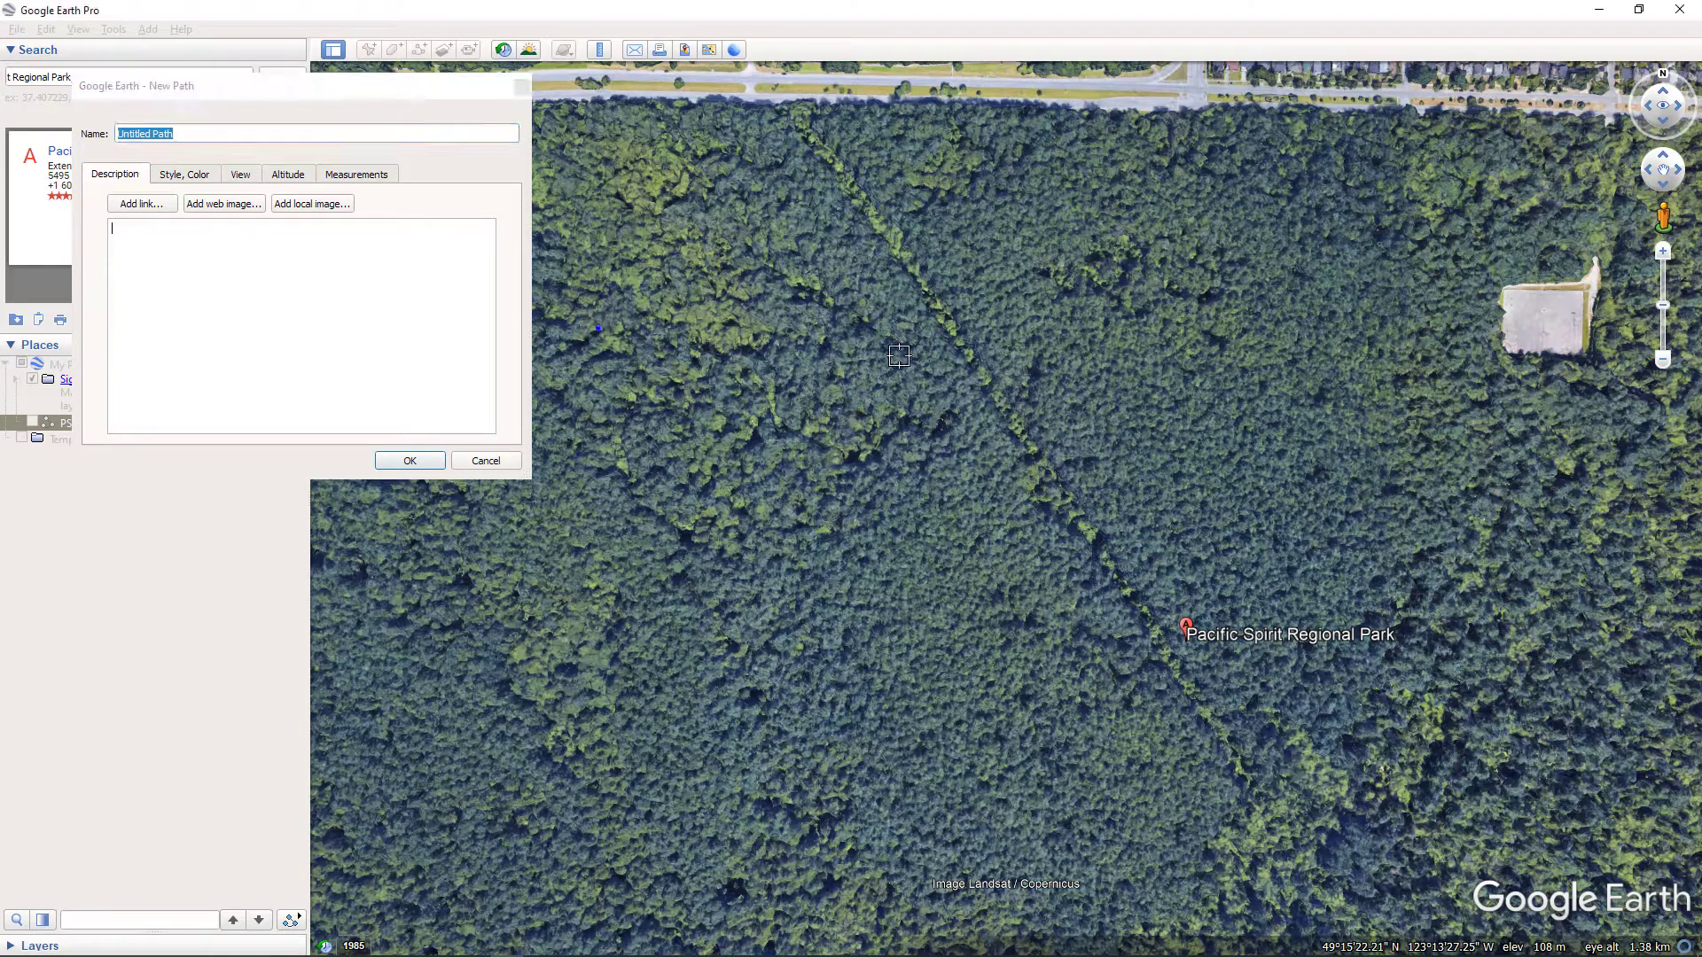
left_click(1340, 401)
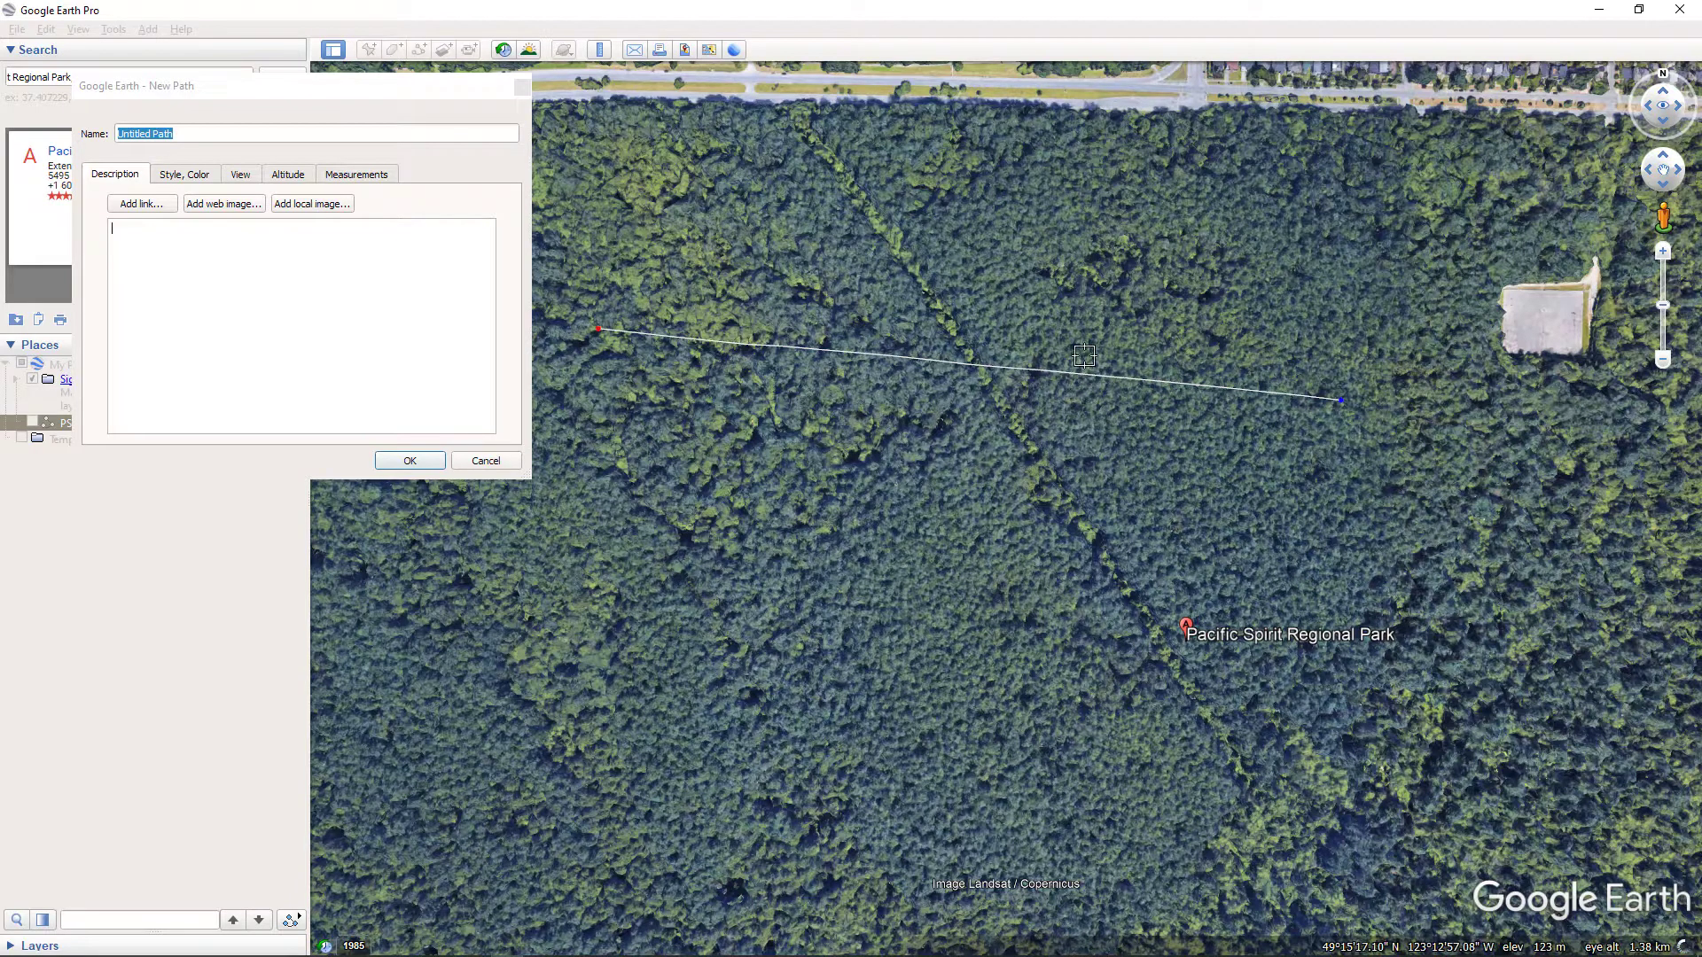
left_click(178, 134)
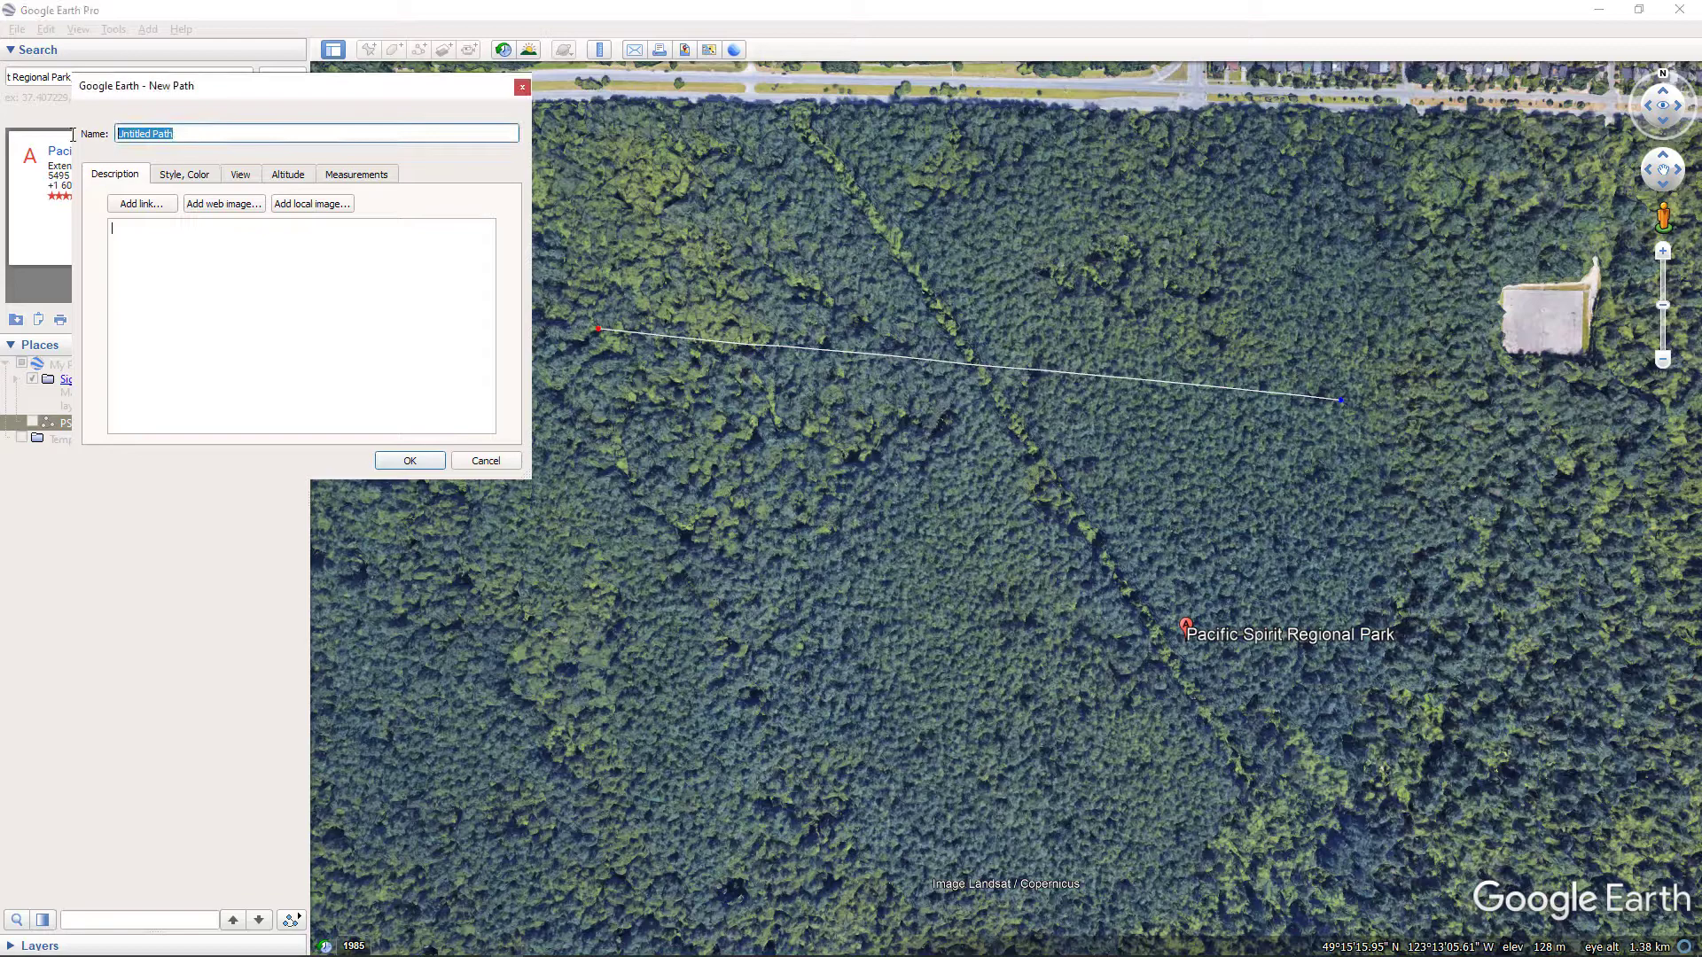
type("Pas")
left_click(409, 463)
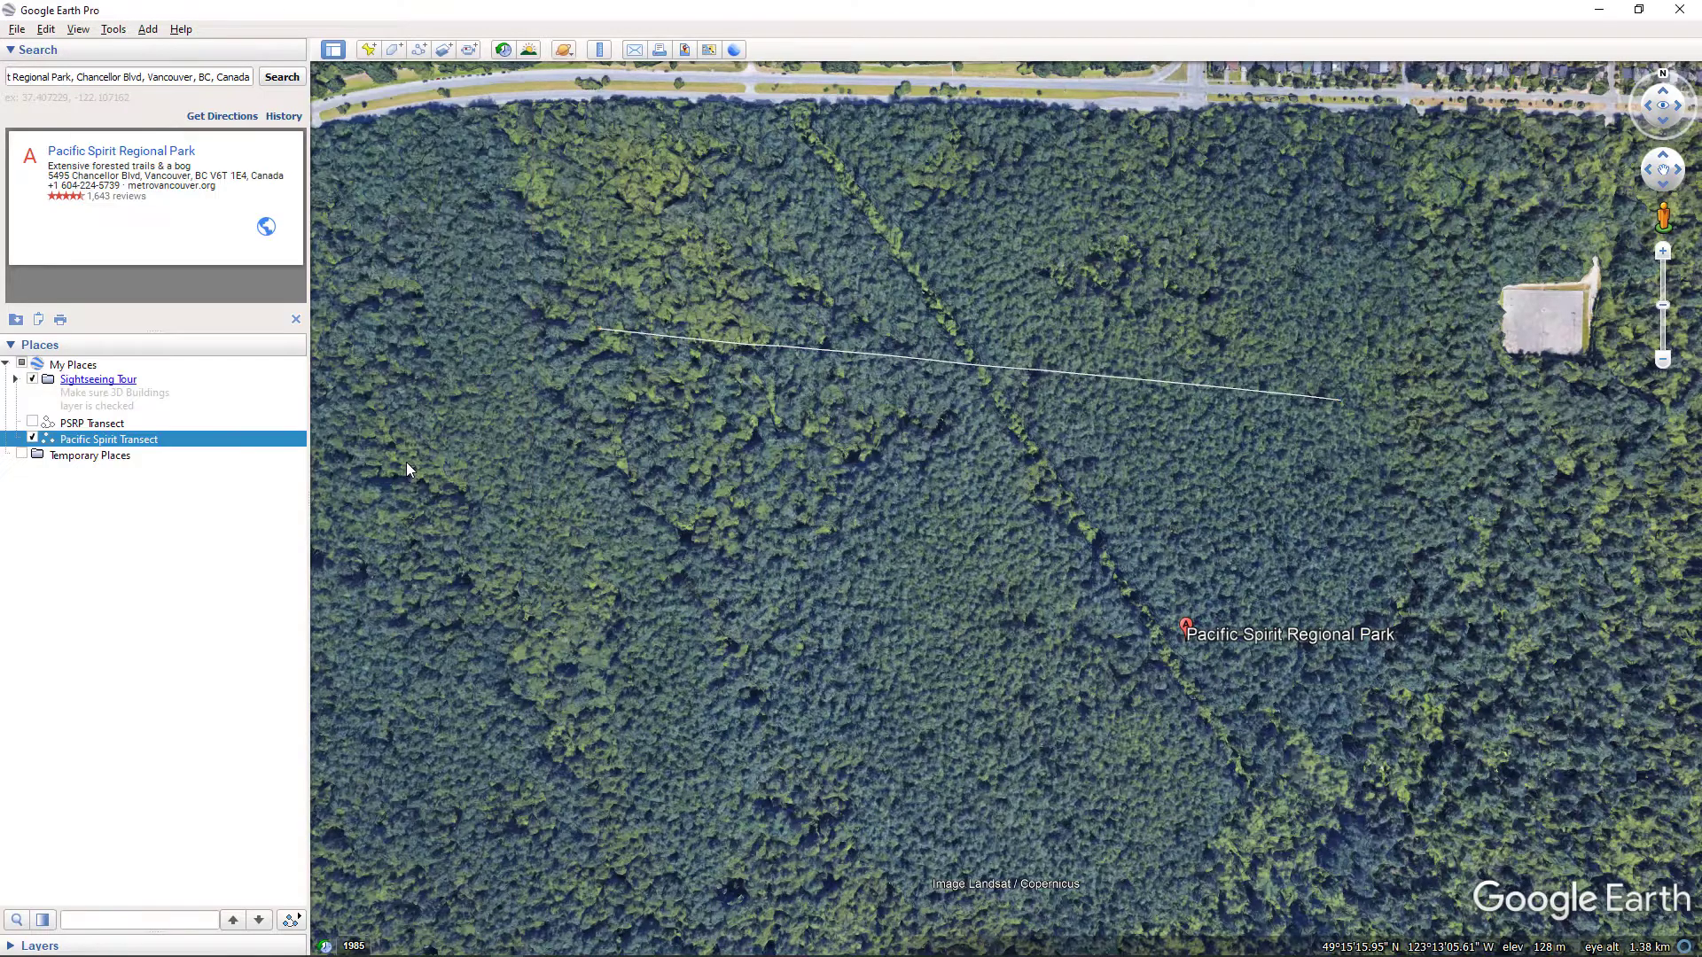
- Display the Pacific Spirit Transect elevation profile, showing 88–128 m over 799 m
right_click(84, 450)
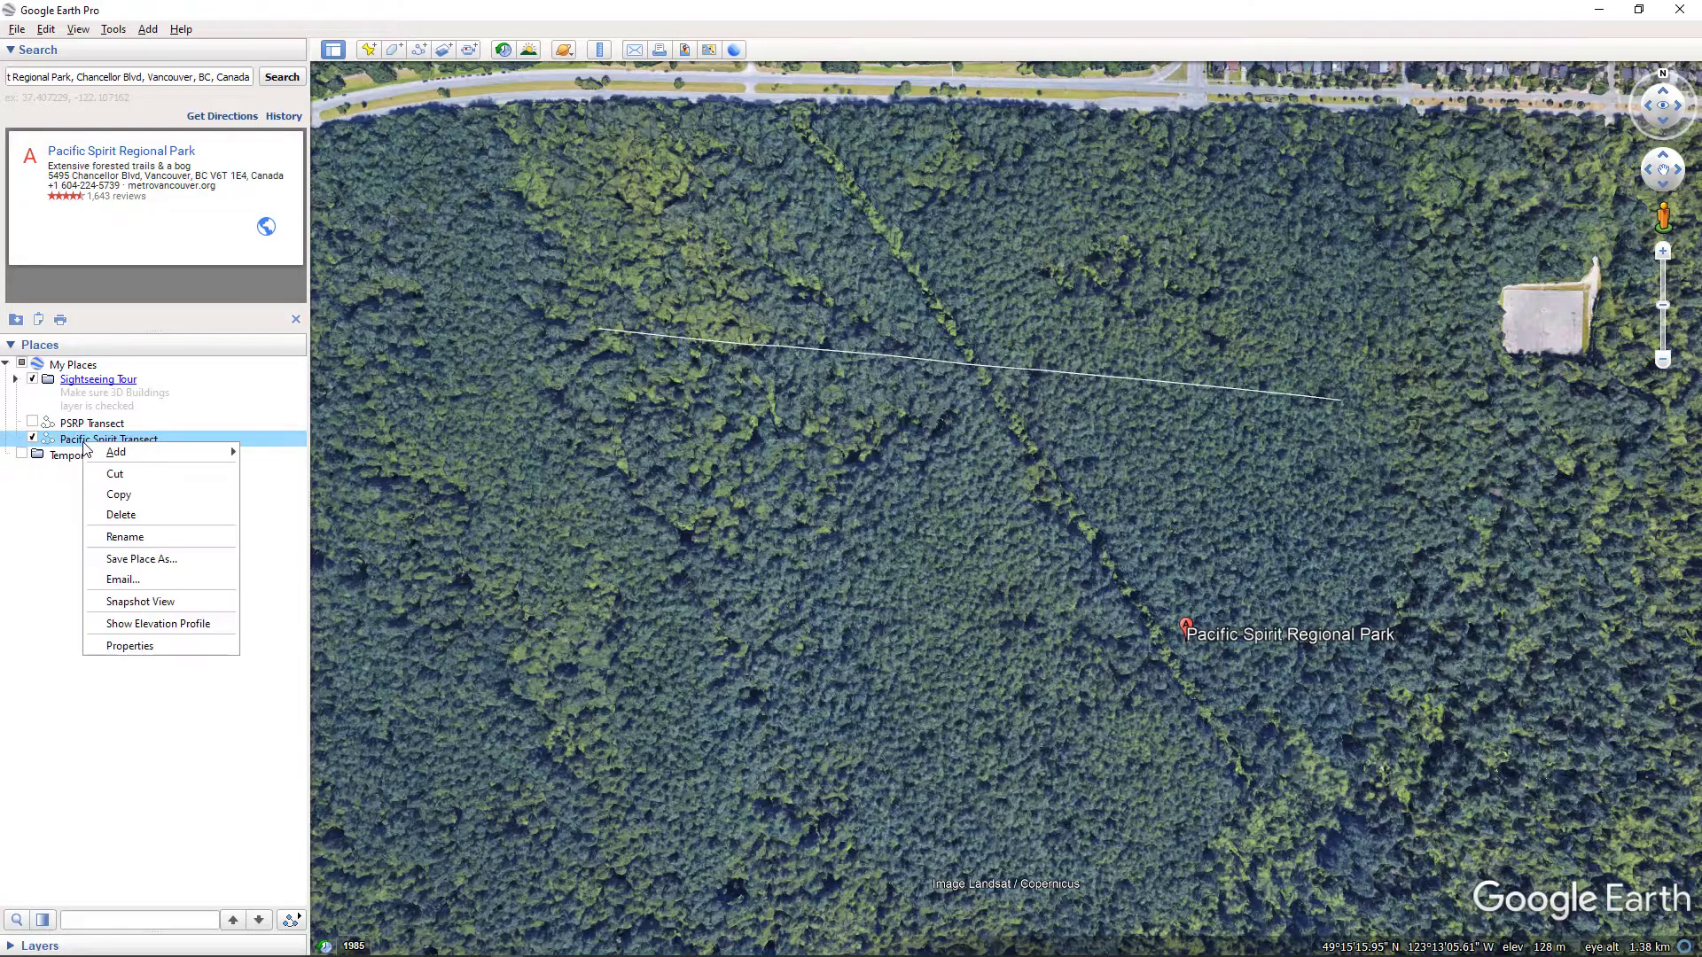
left_click(146, 625)
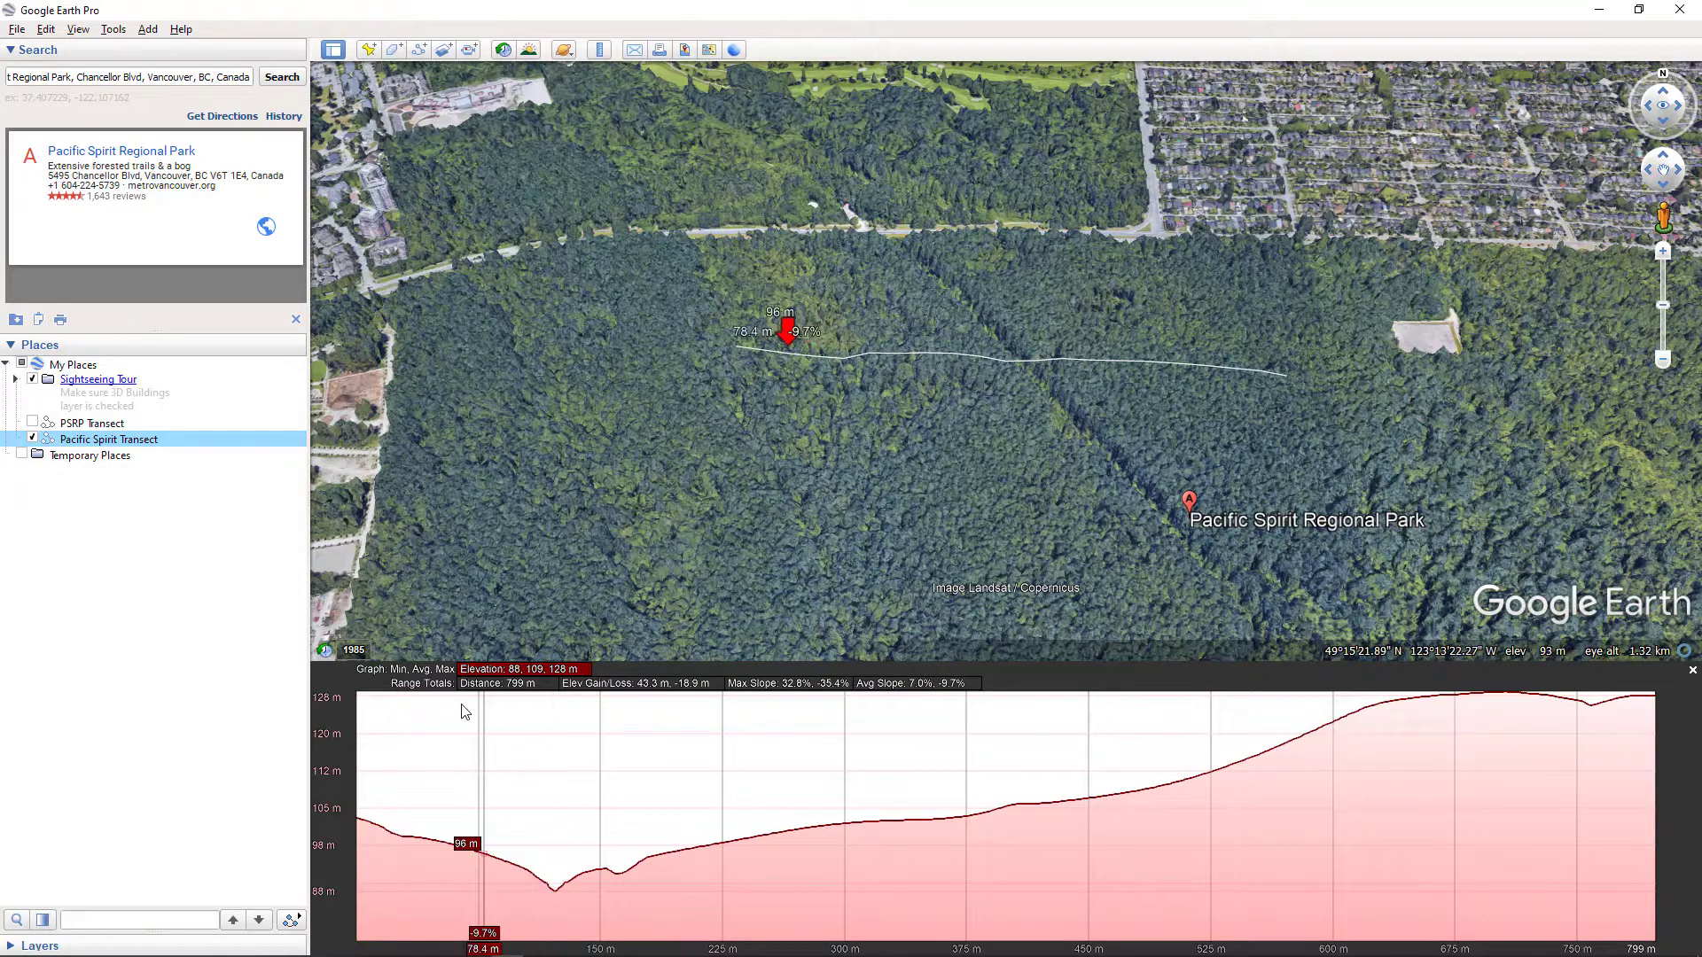
- Launch Snip & Sketch and capture the elevation profile graph area
left_click(16, 945)
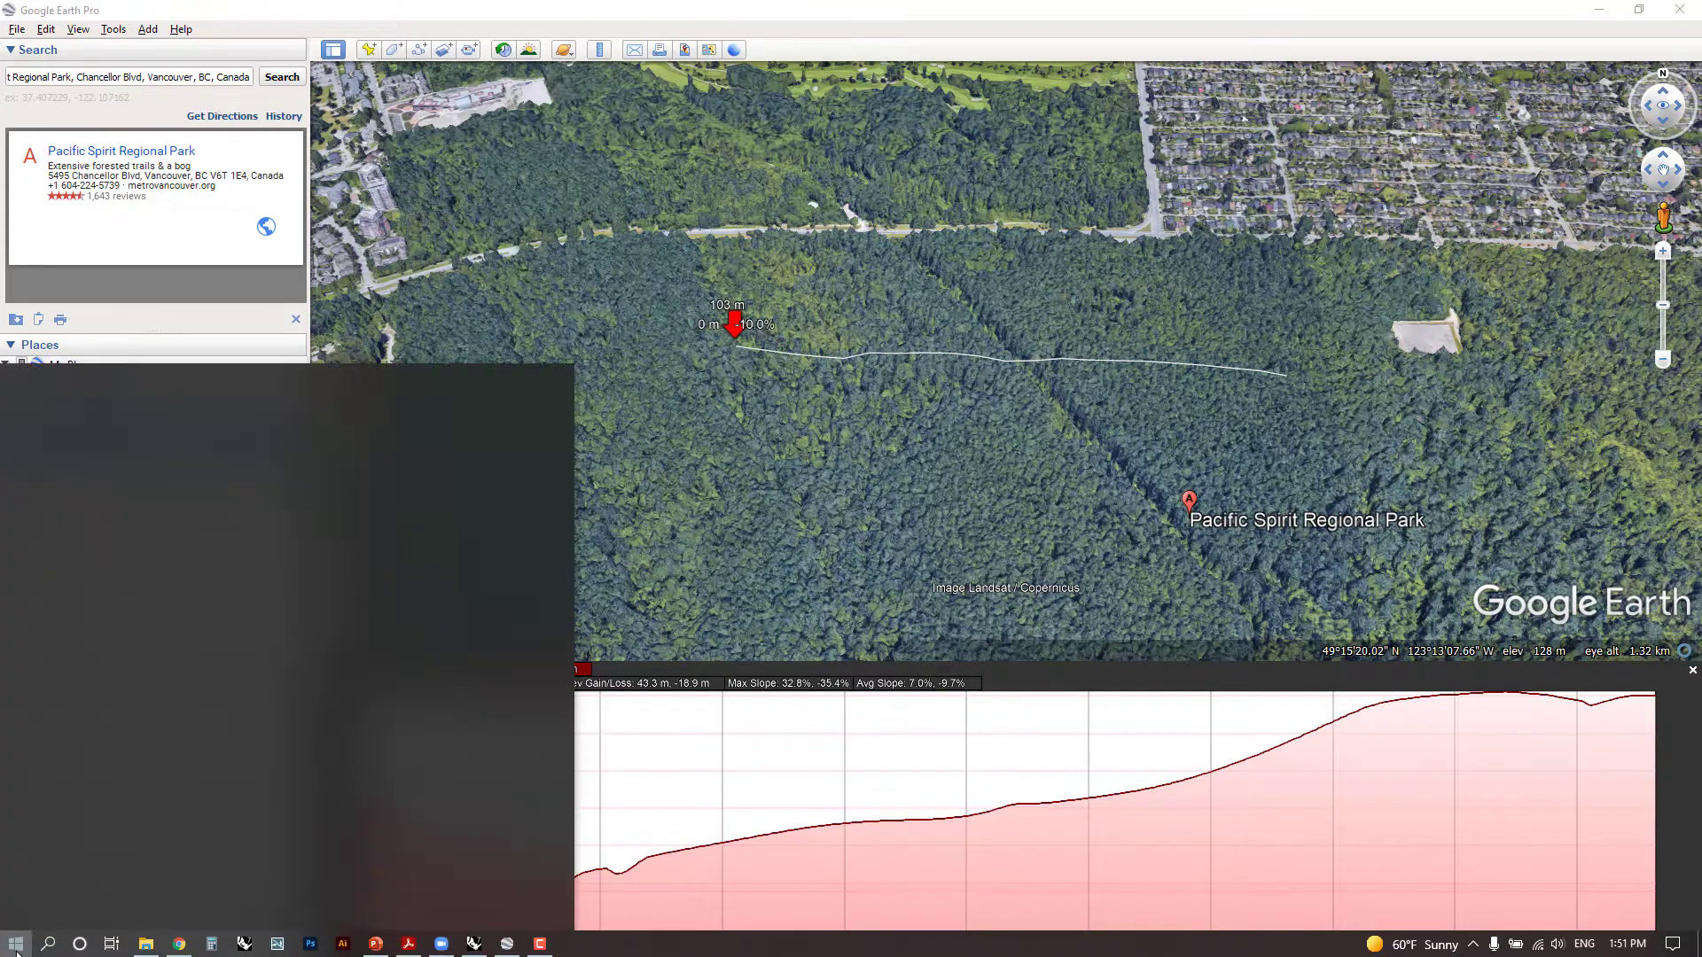
type("snip")
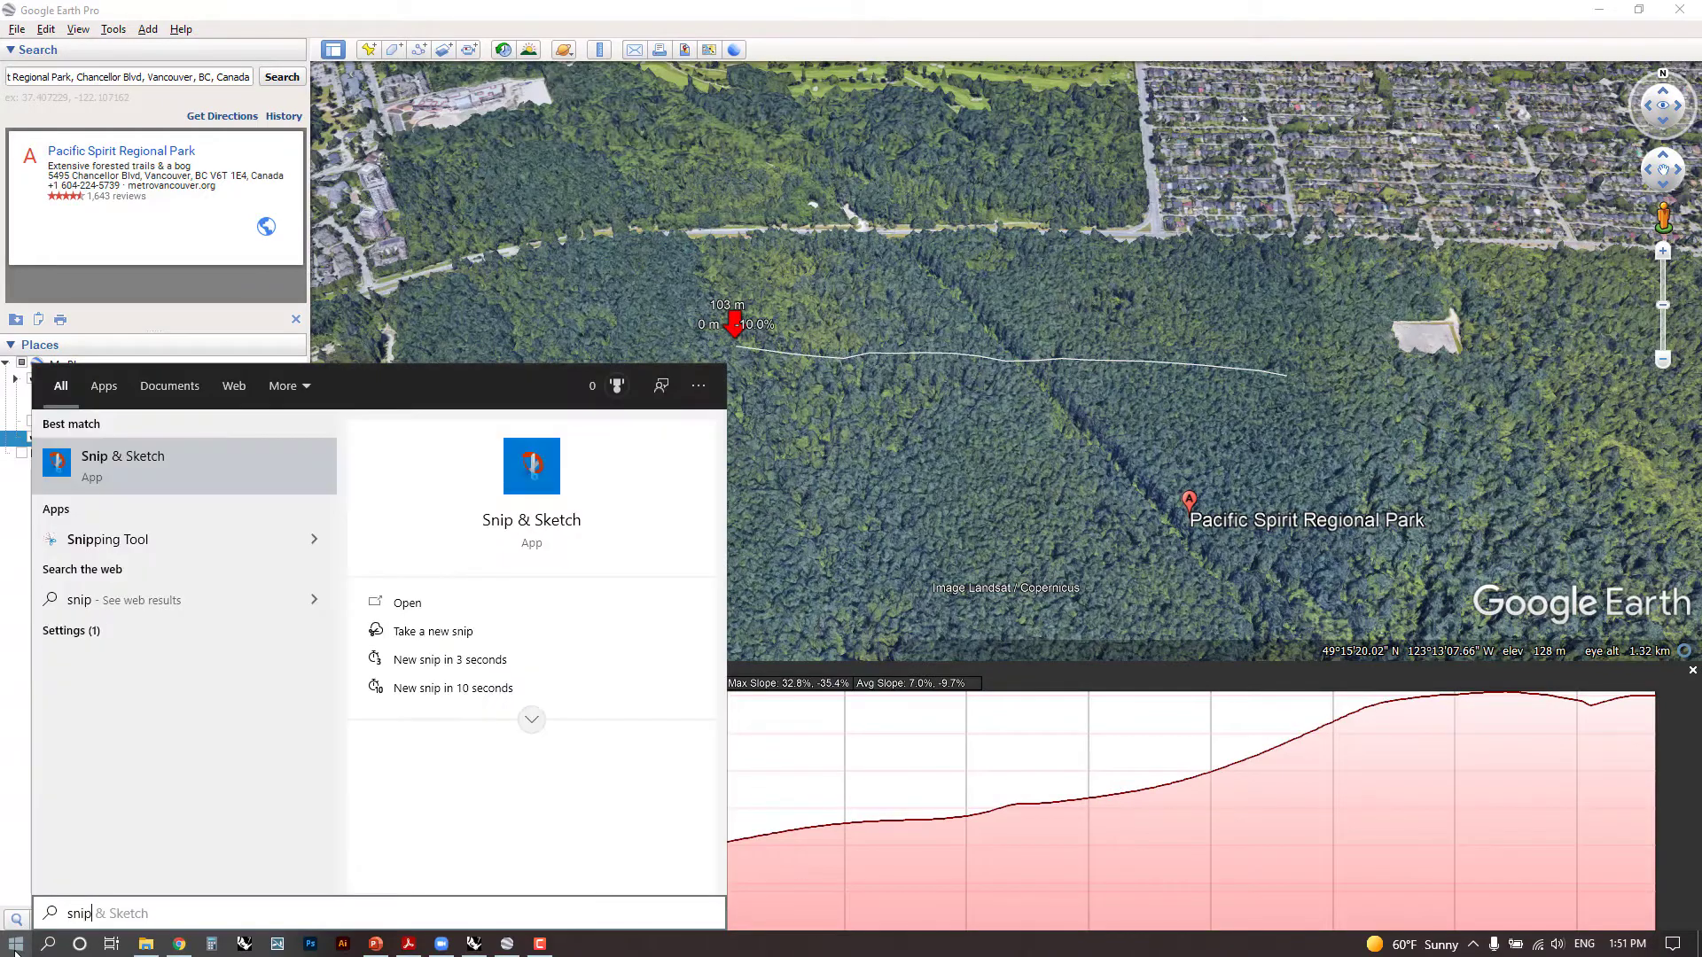
key("Return")
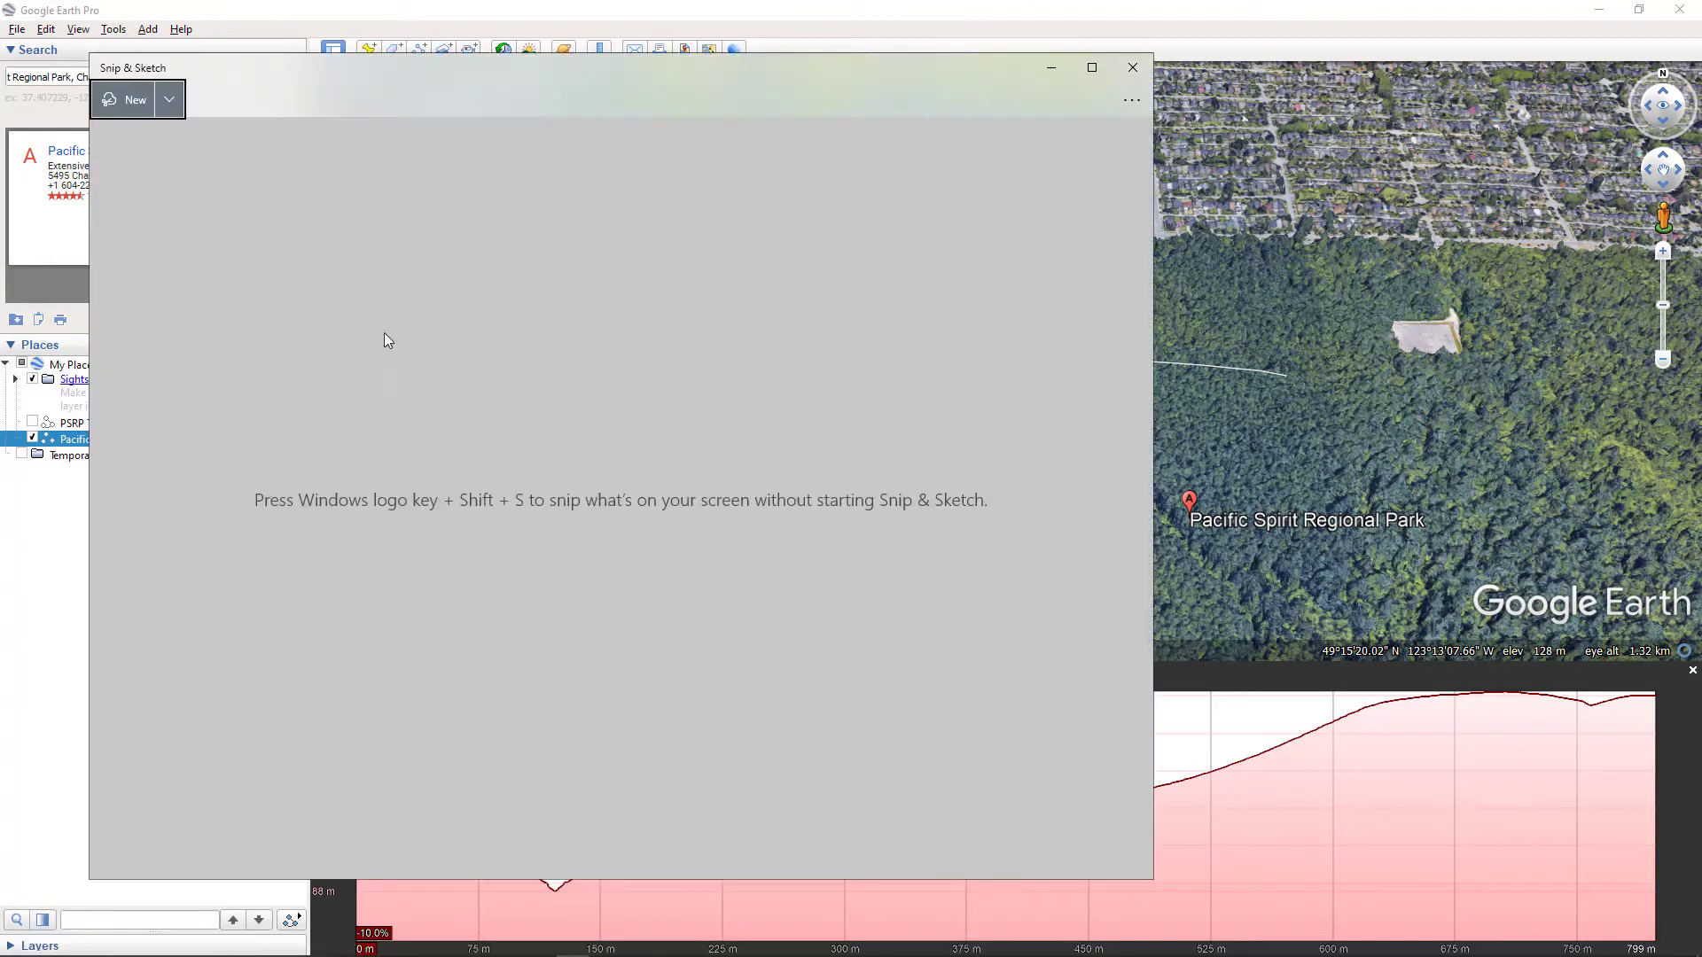
key("ctrl+n")
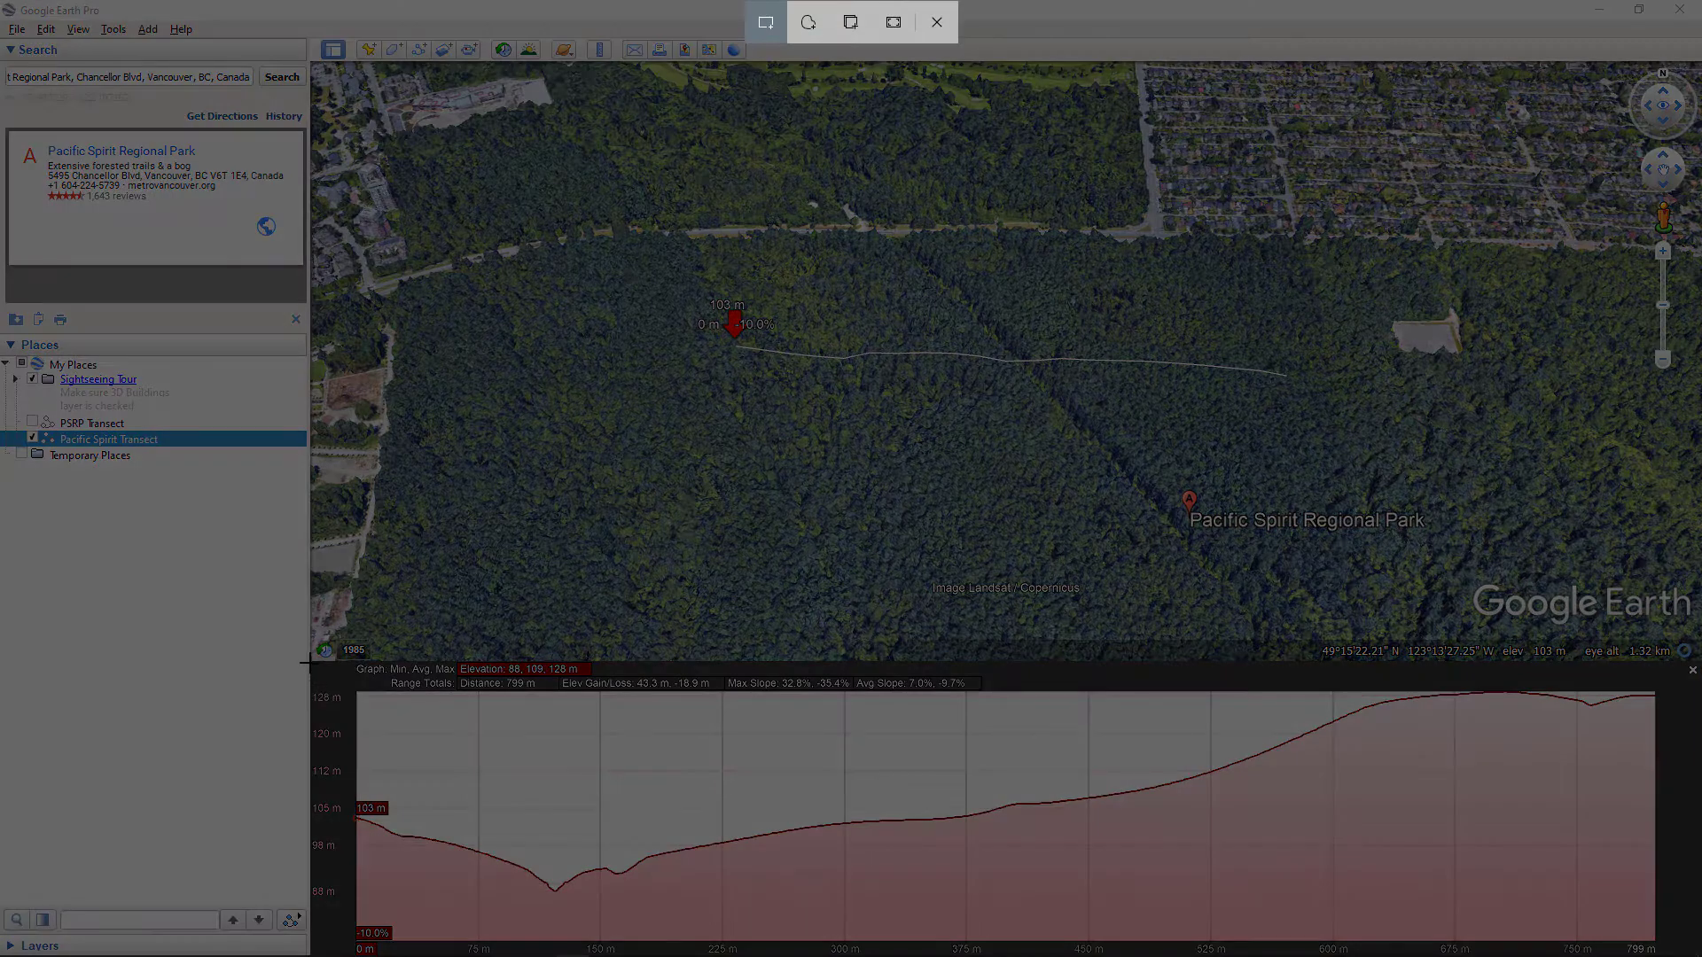
left_click_drag(306, 661, 1671, 954)
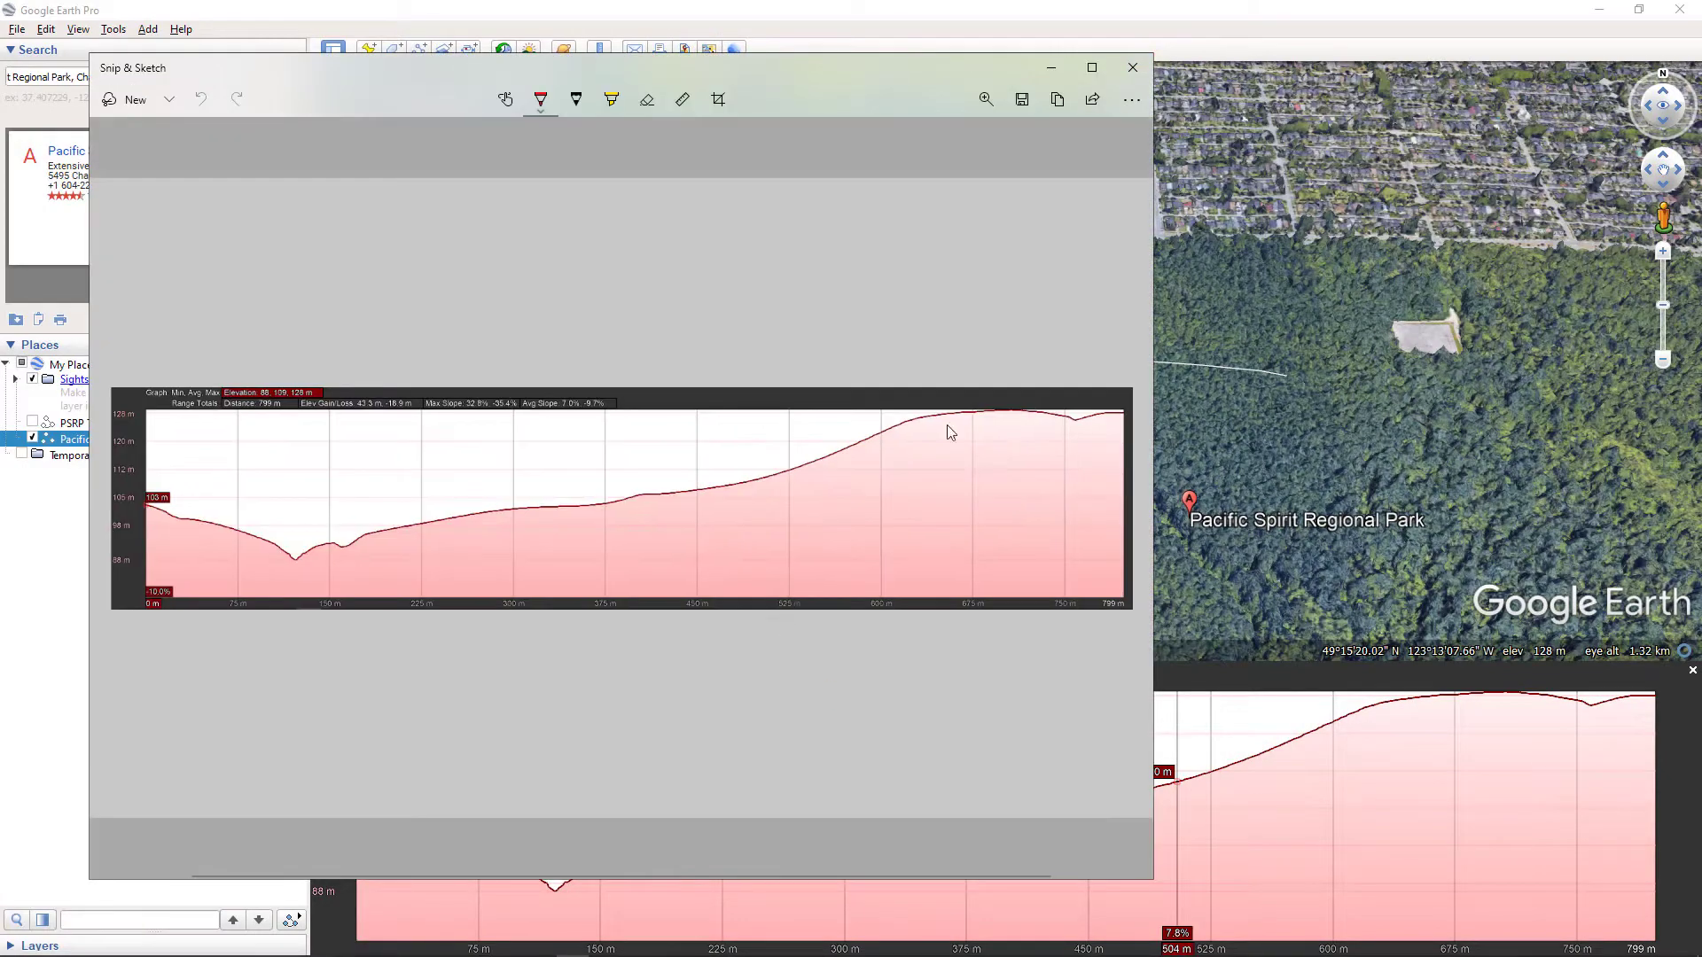
- Save the snip as a PNG named 'PSRP Elevation Profile' in Downloads
left_click(1021, 100)
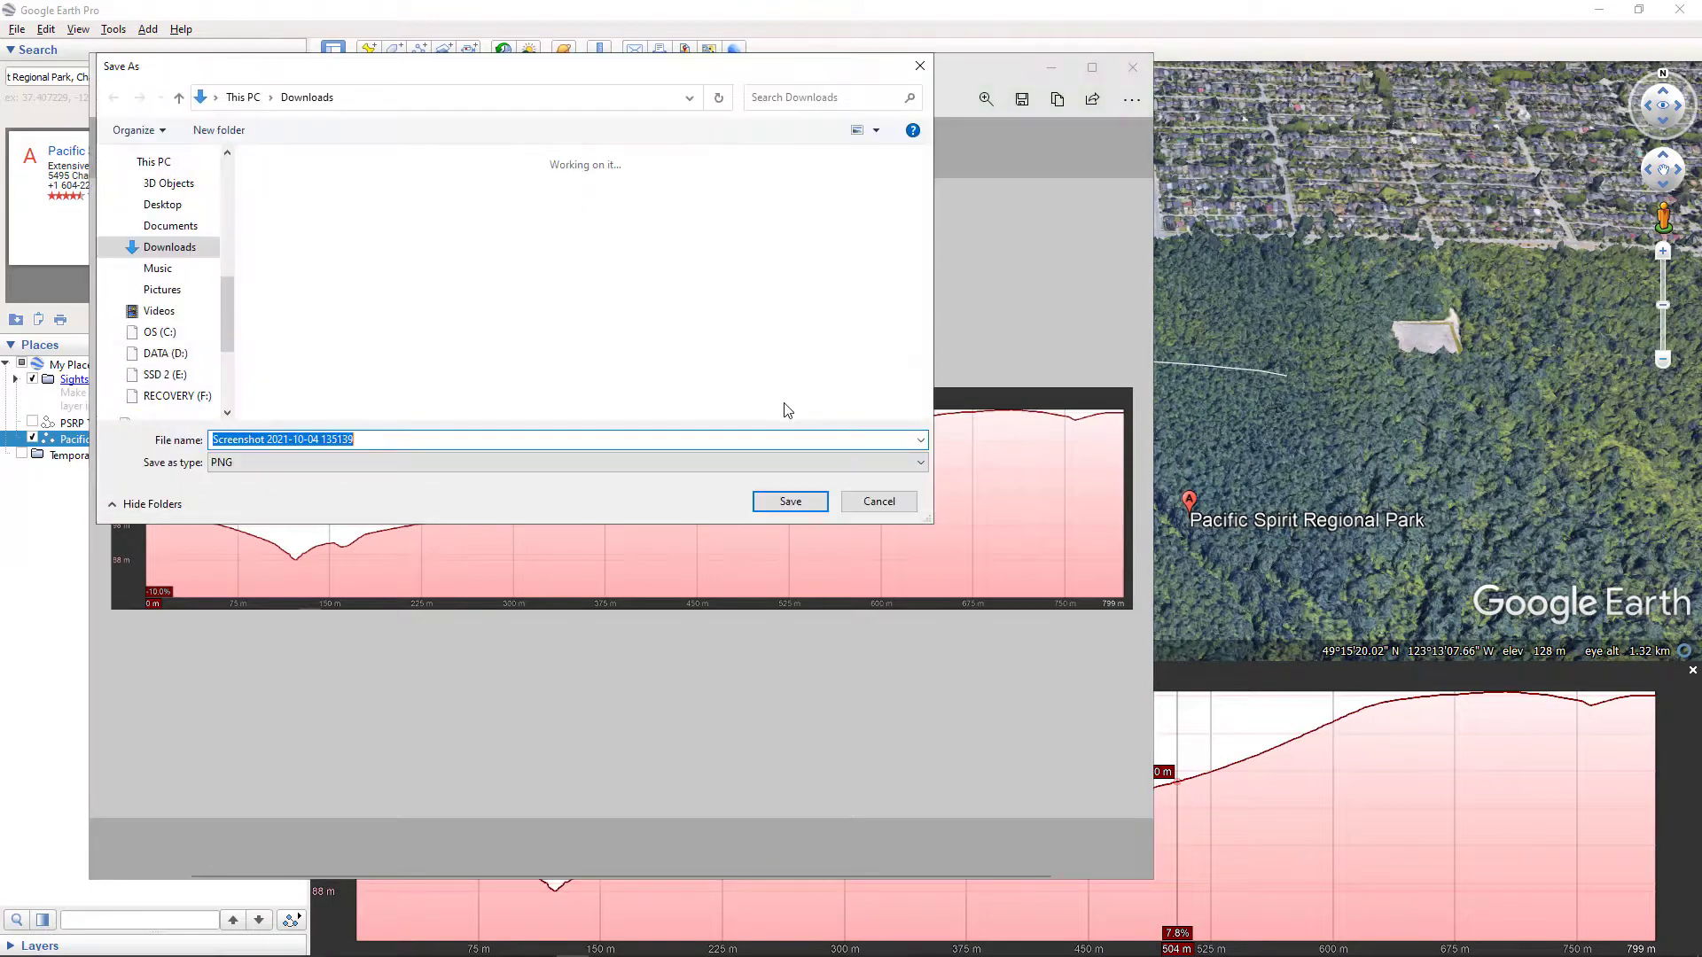
type("PSRP Elevation Profile")
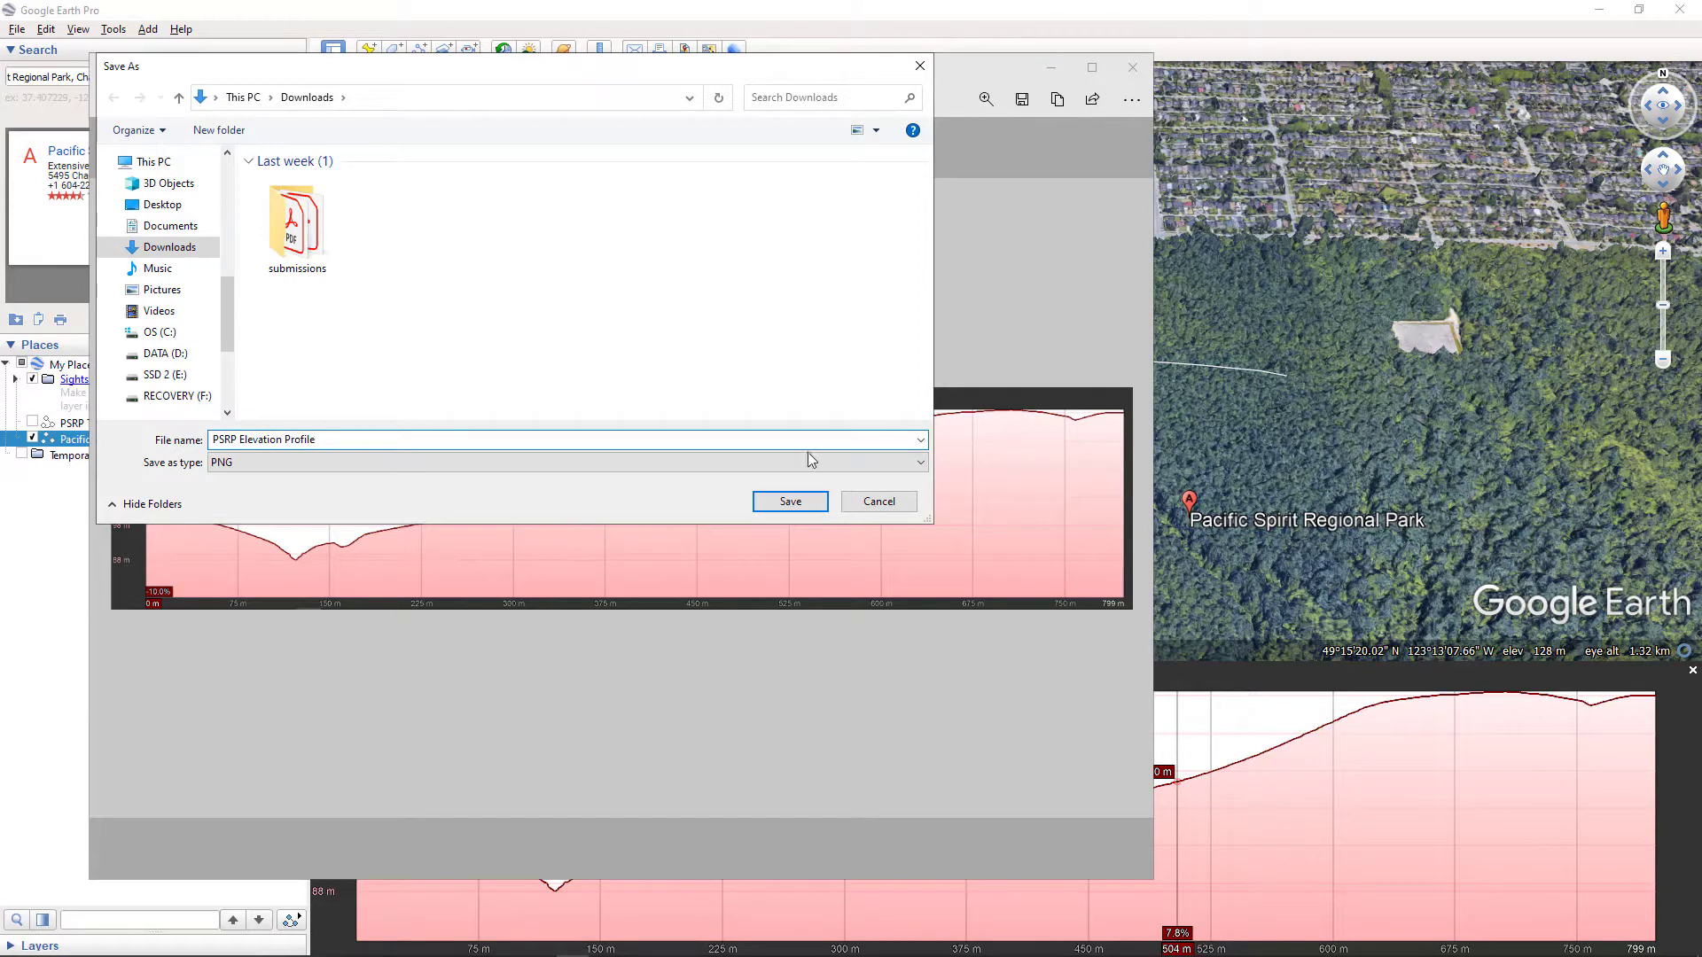
left_click(801, 500)
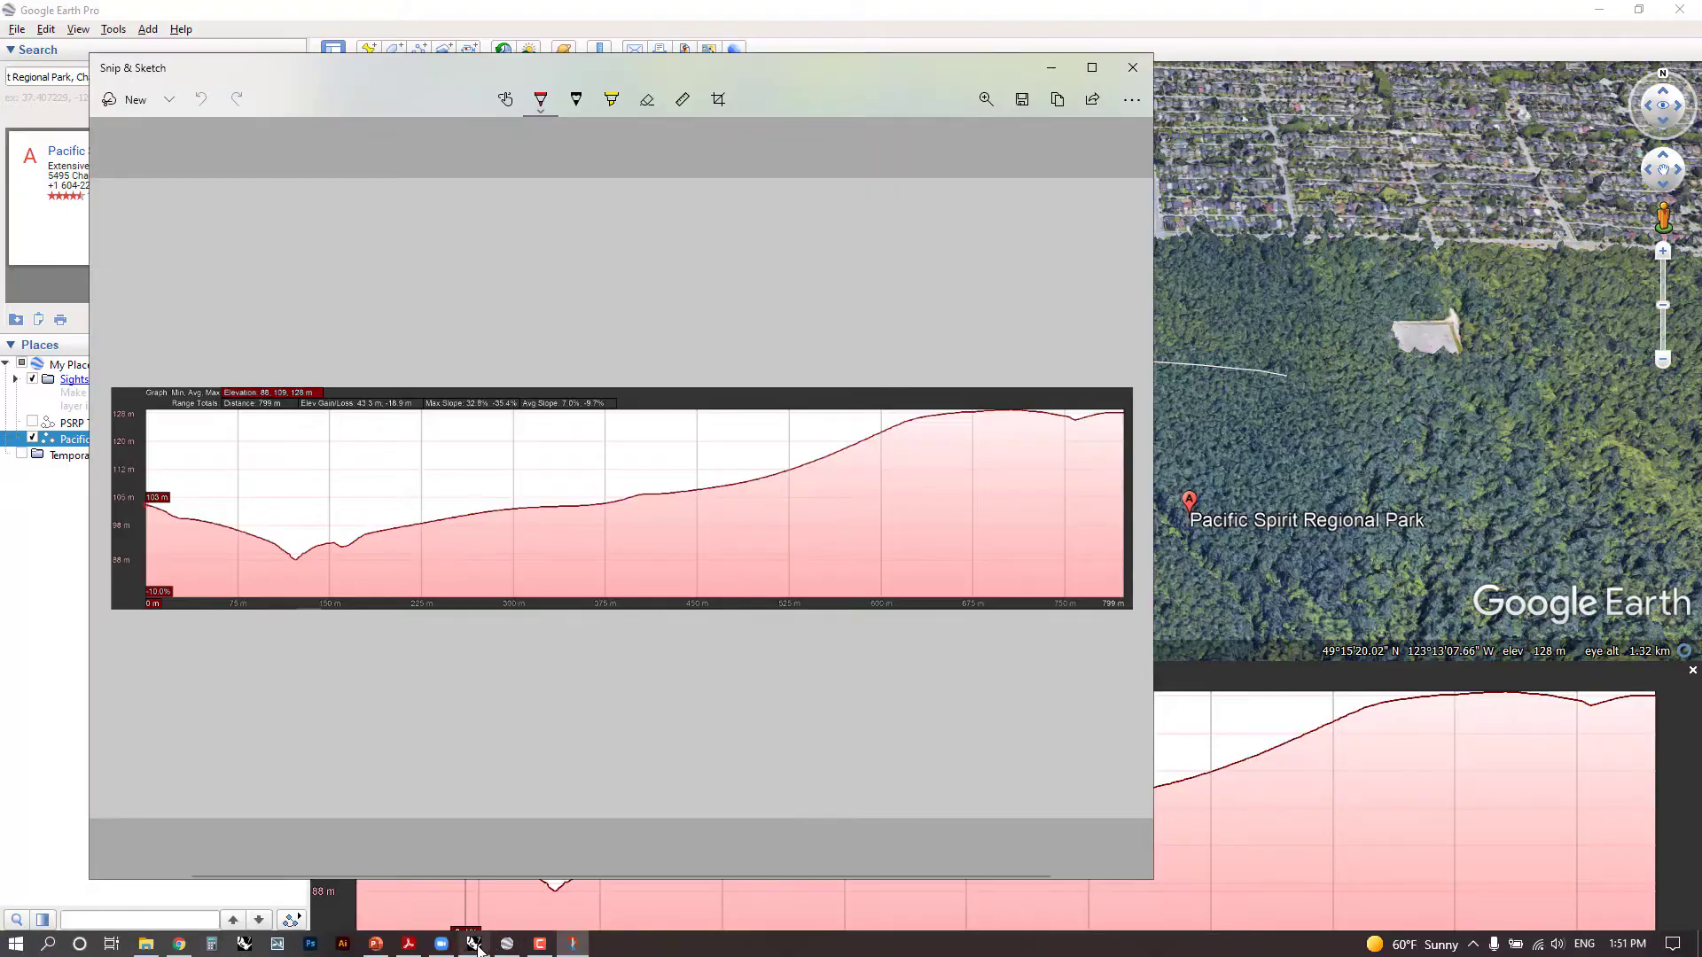
- Change the Rhino model units from Feet to Meters in Document Properties
left_click(475, 943)
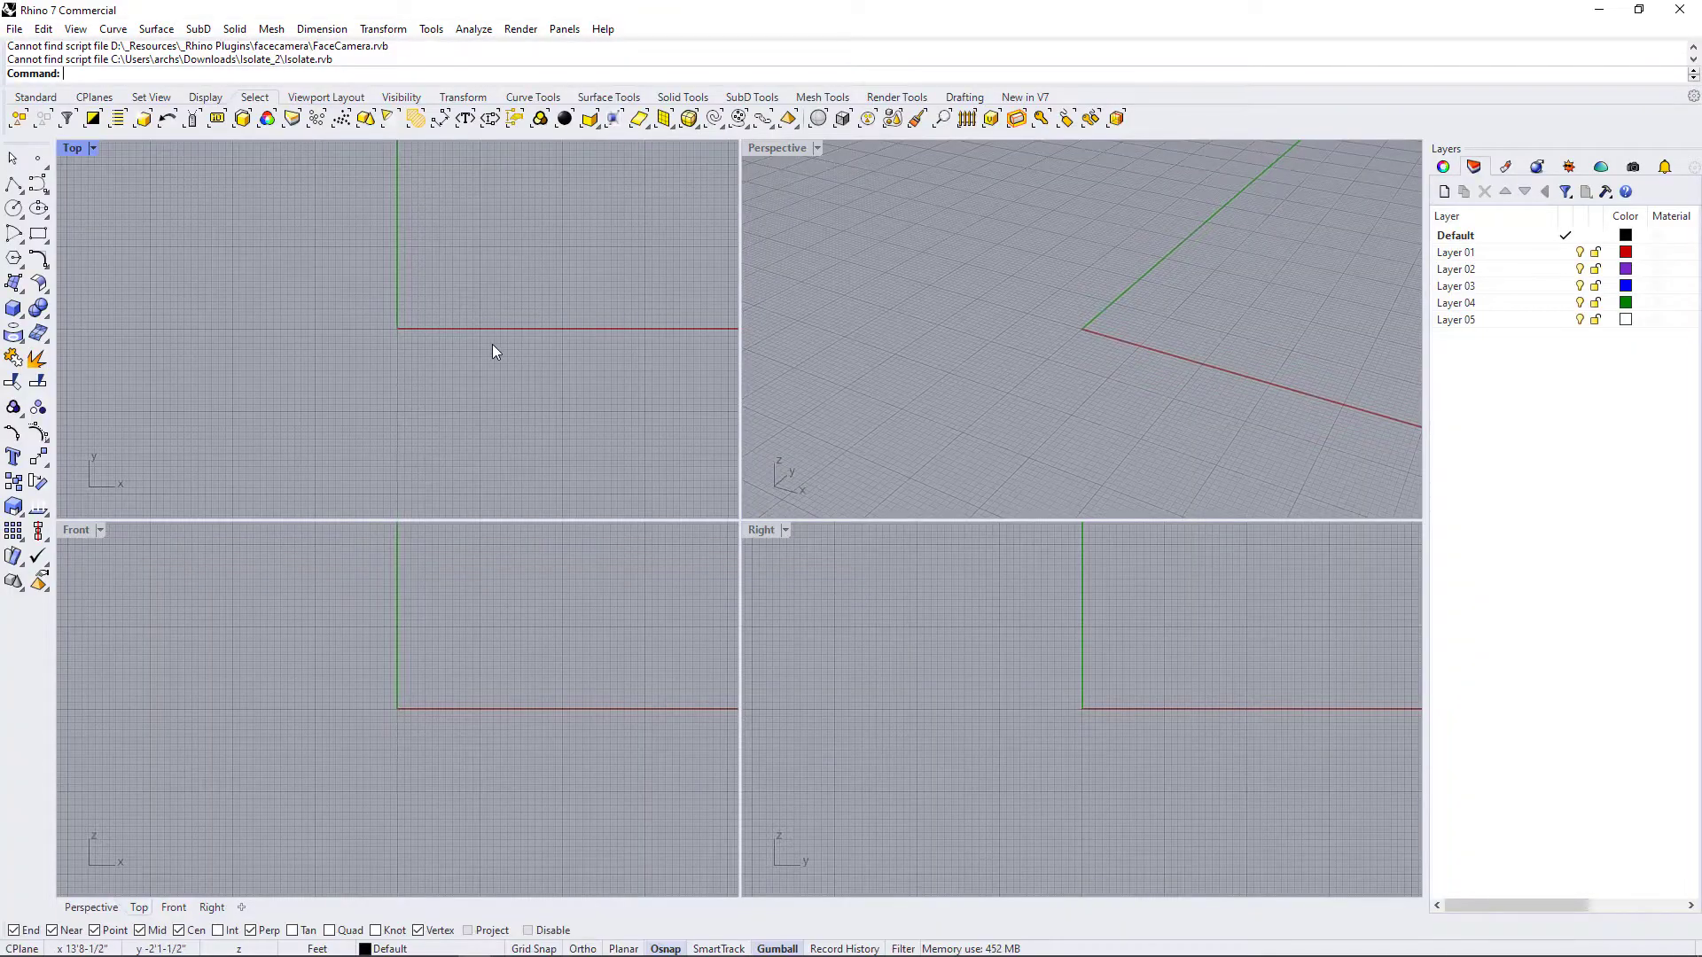
scroll(518, 420, "down", 2)
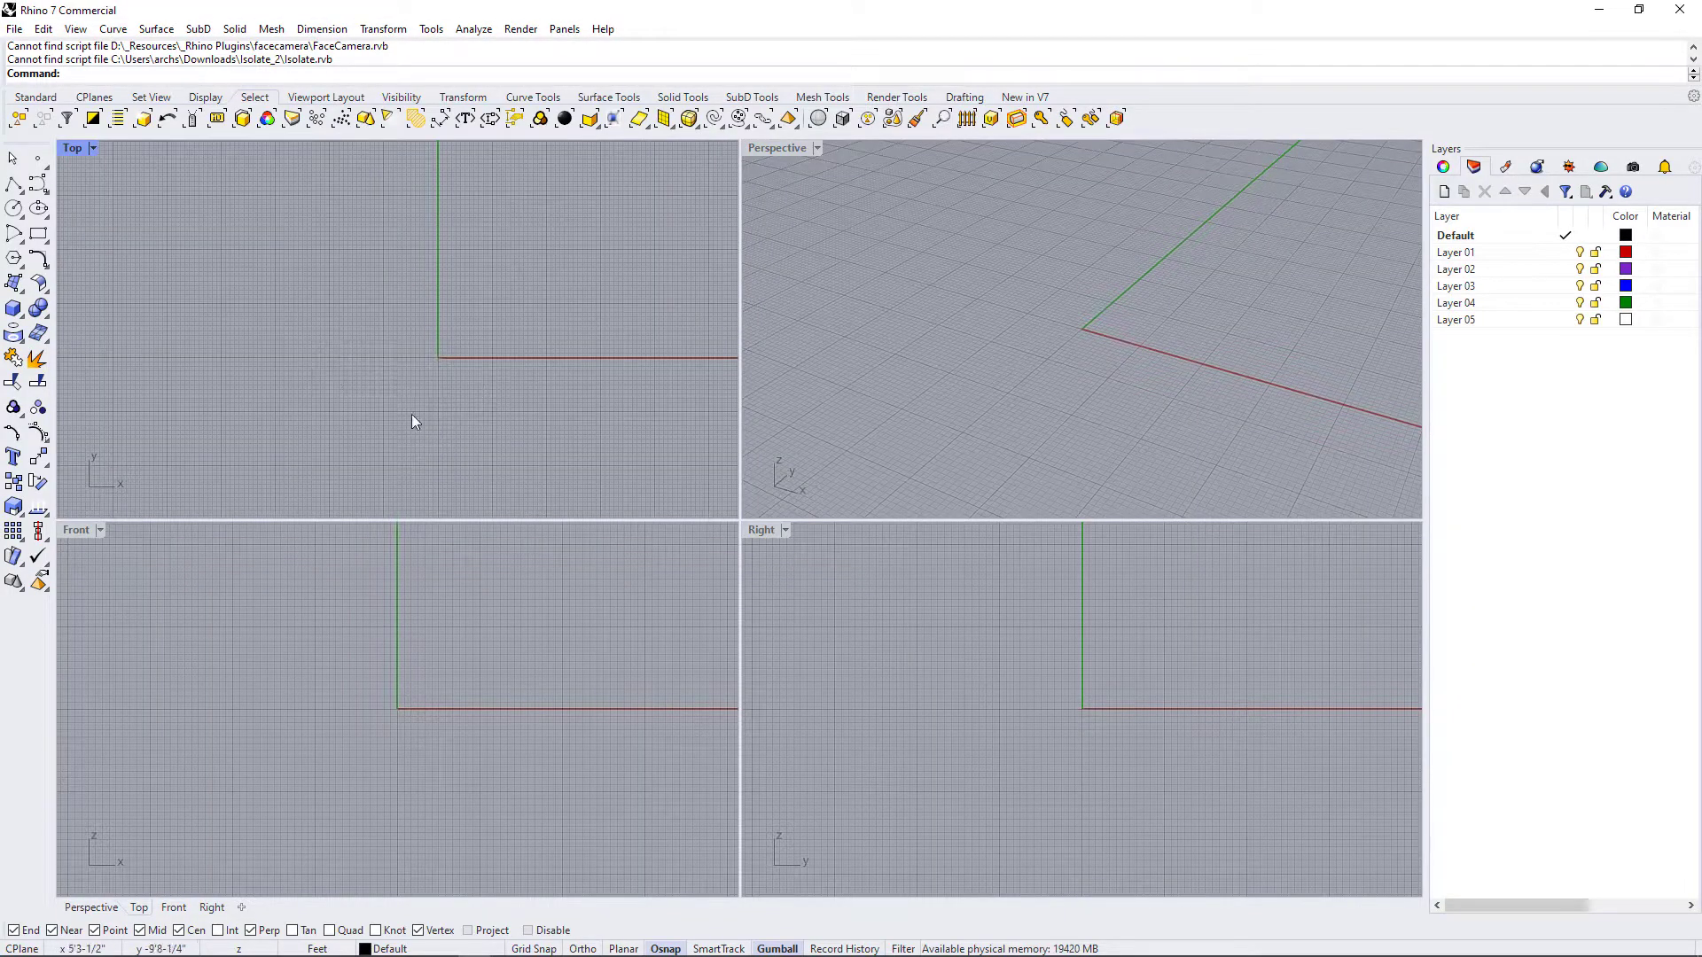
scroll(486, 342, "up", 3)
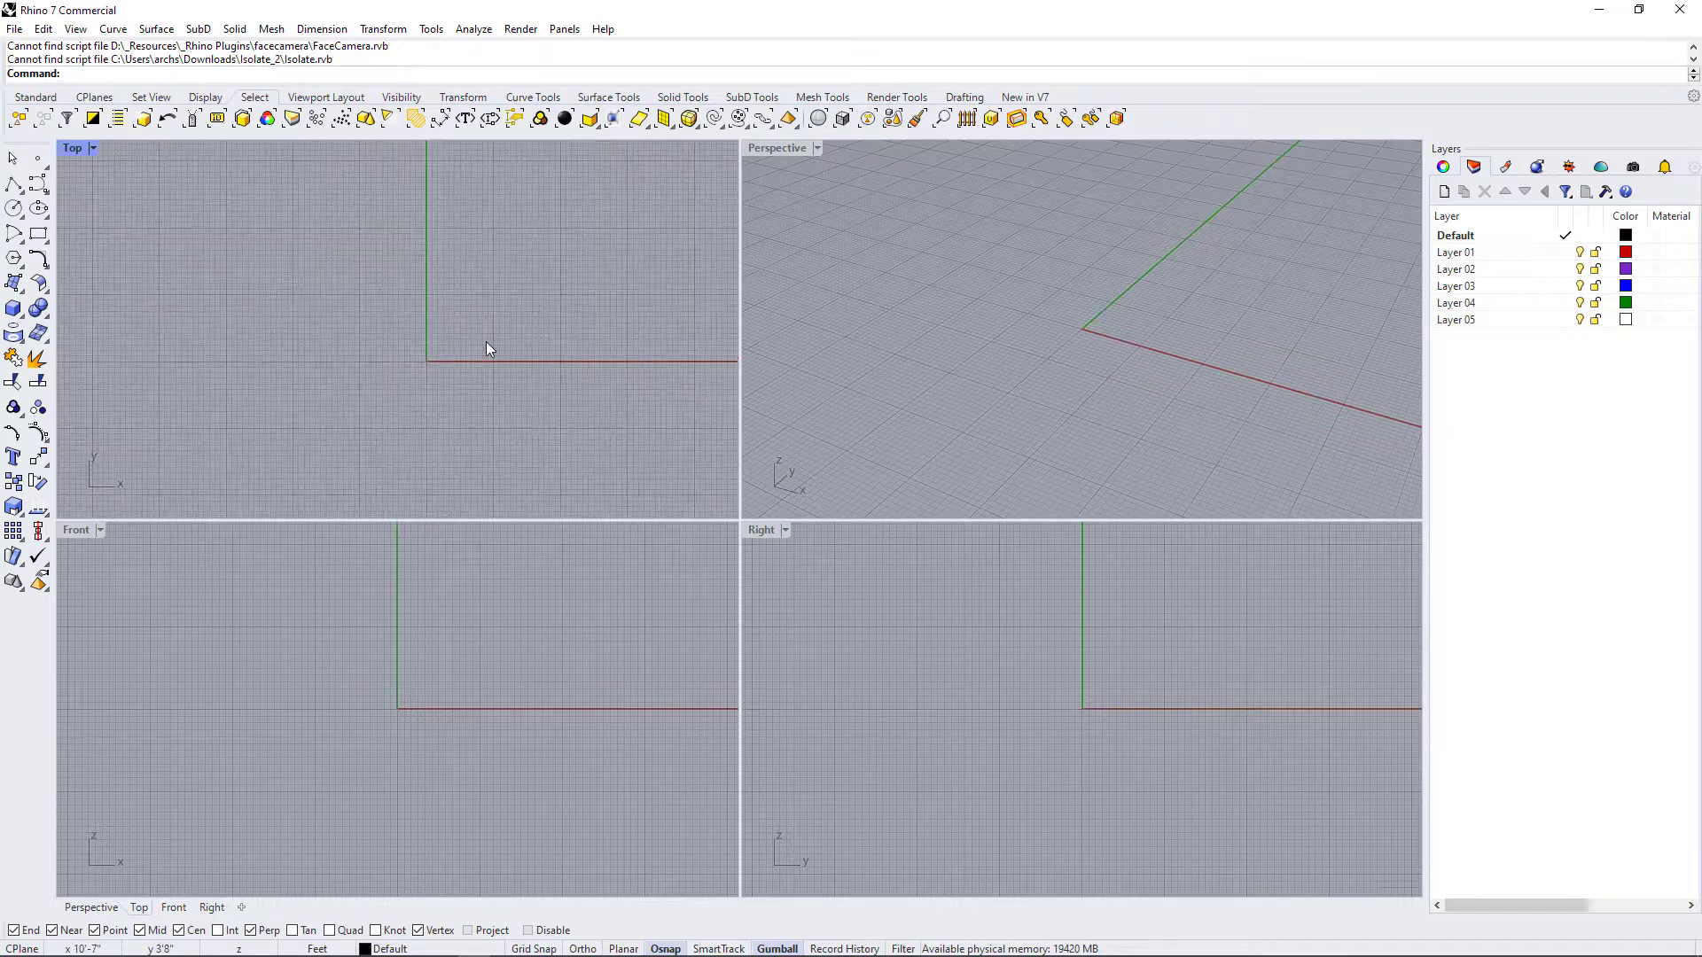
scroll(417, 388, "down", 2)
scroll(265, 350, "up", 2)
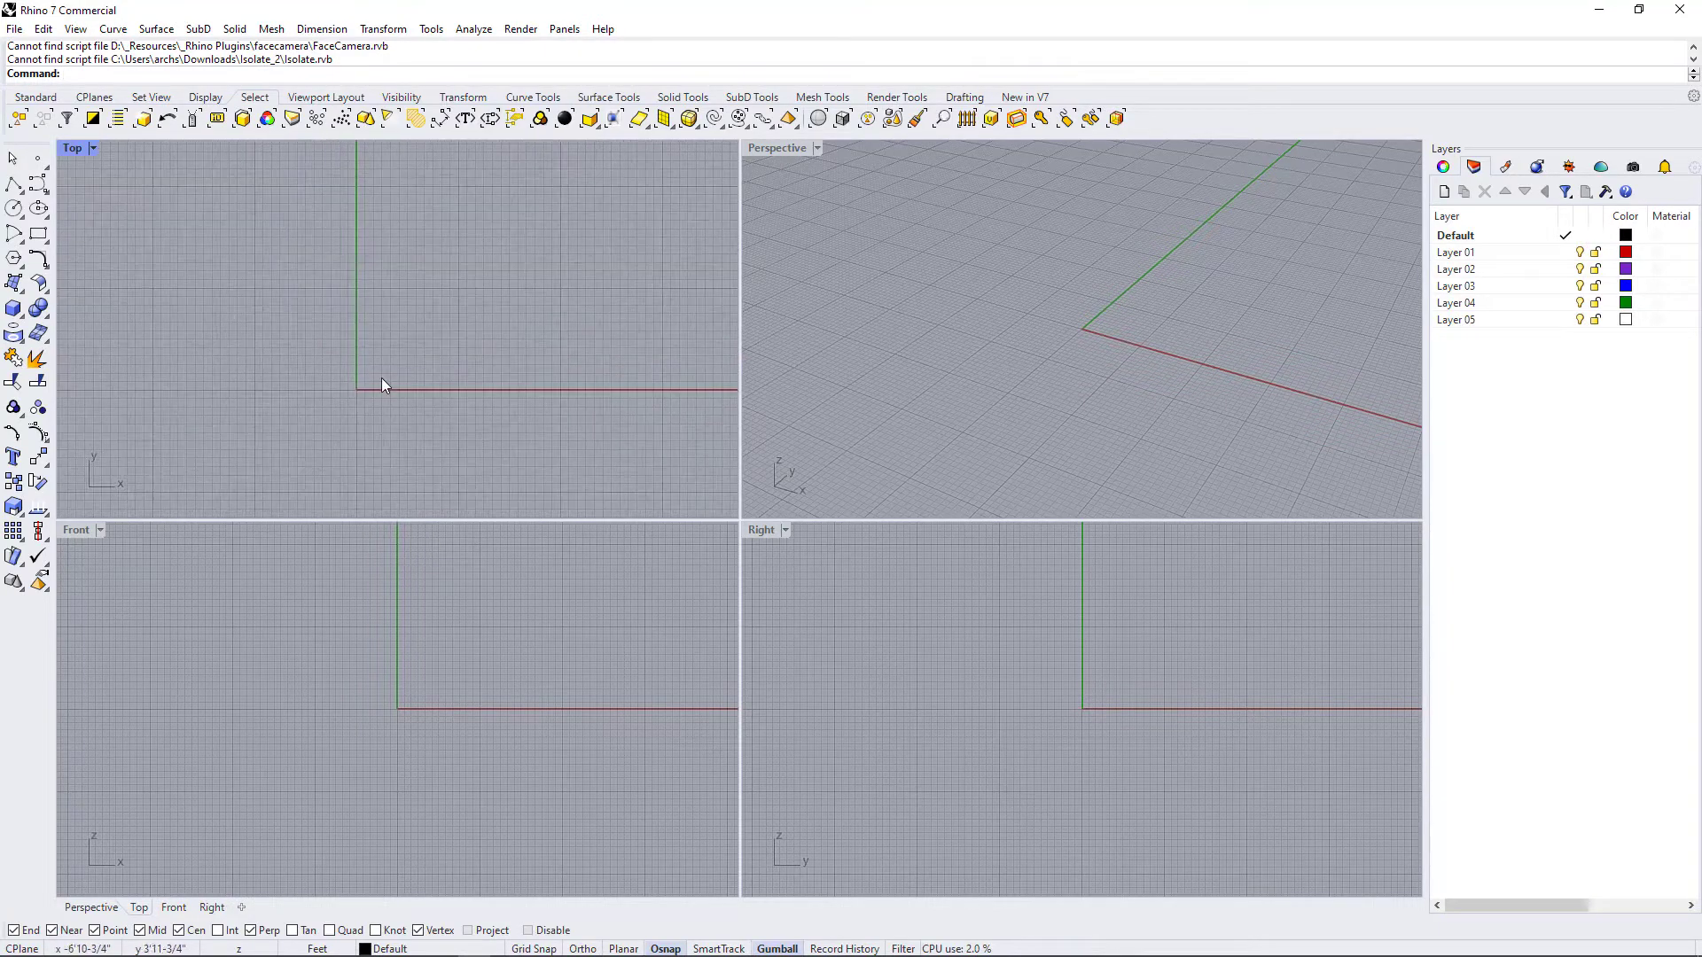
type("NIts")
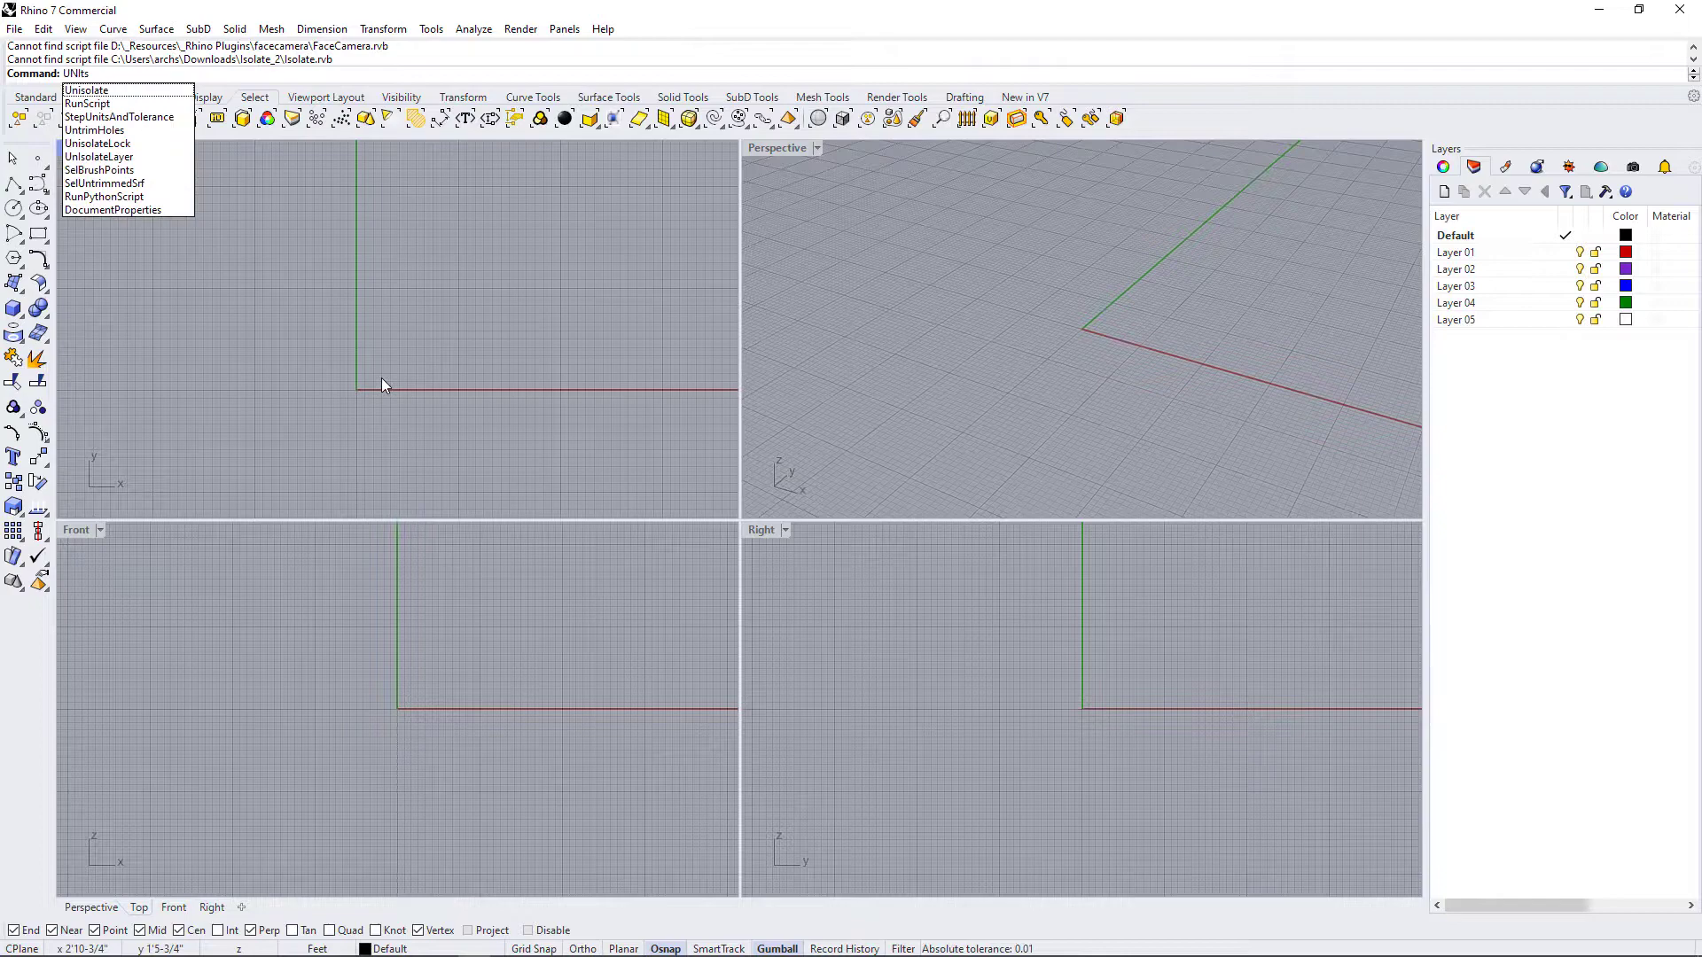
key("Return")
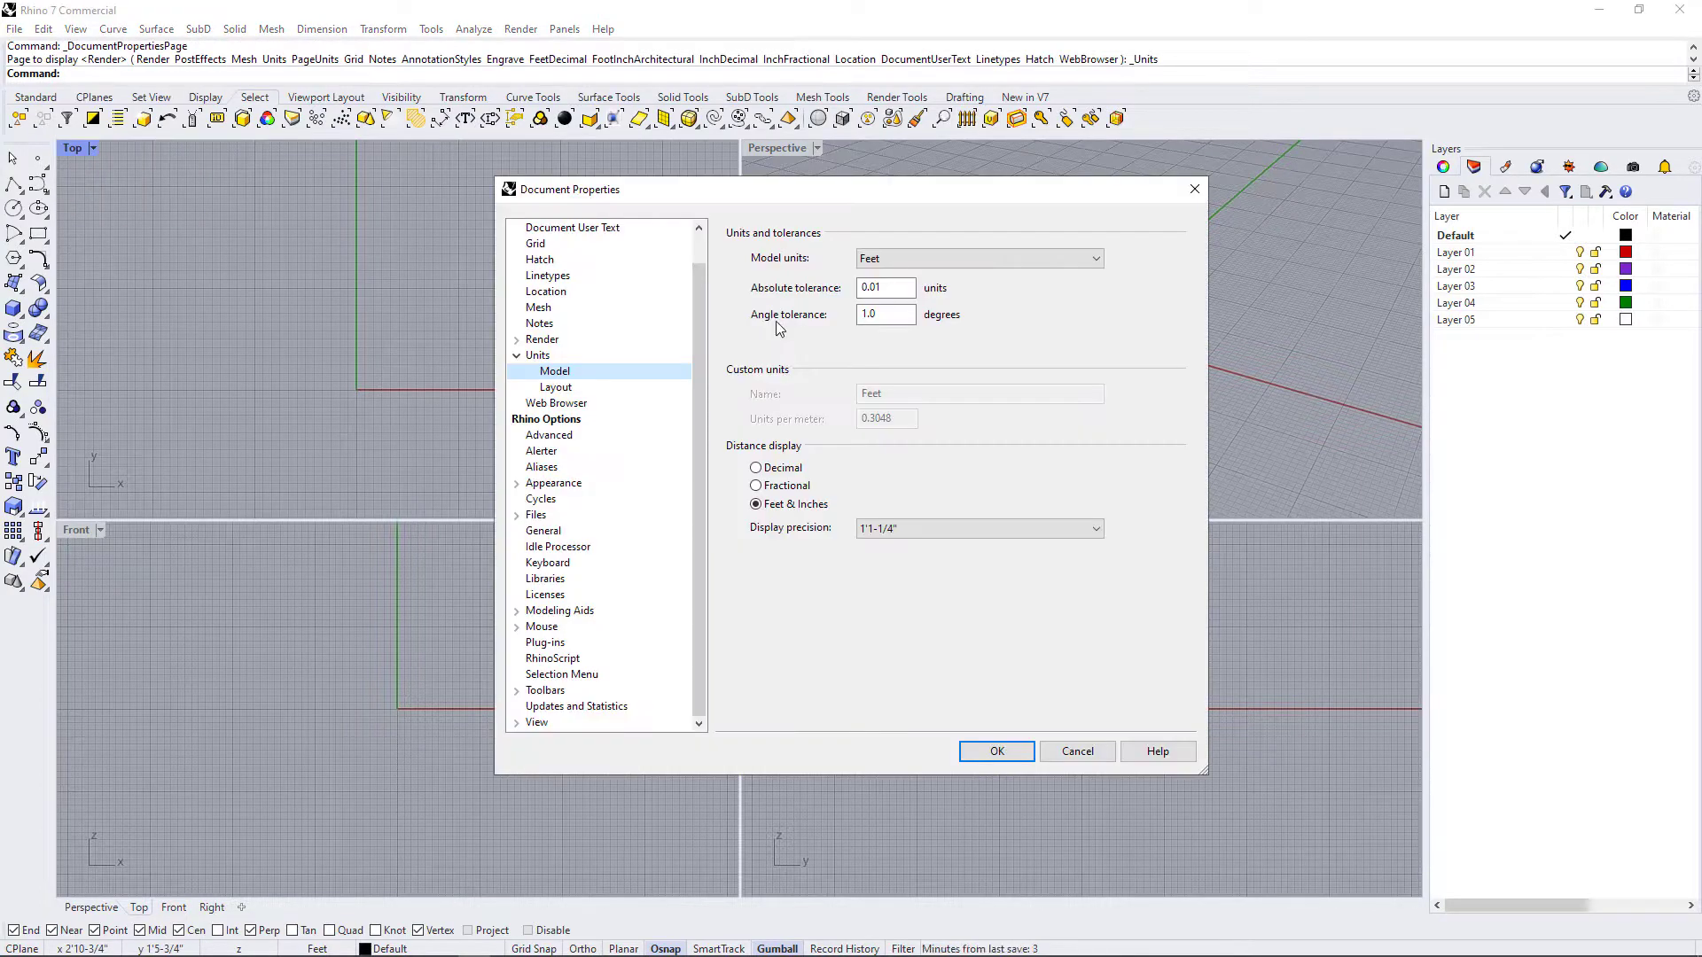
left_click(889, 258)
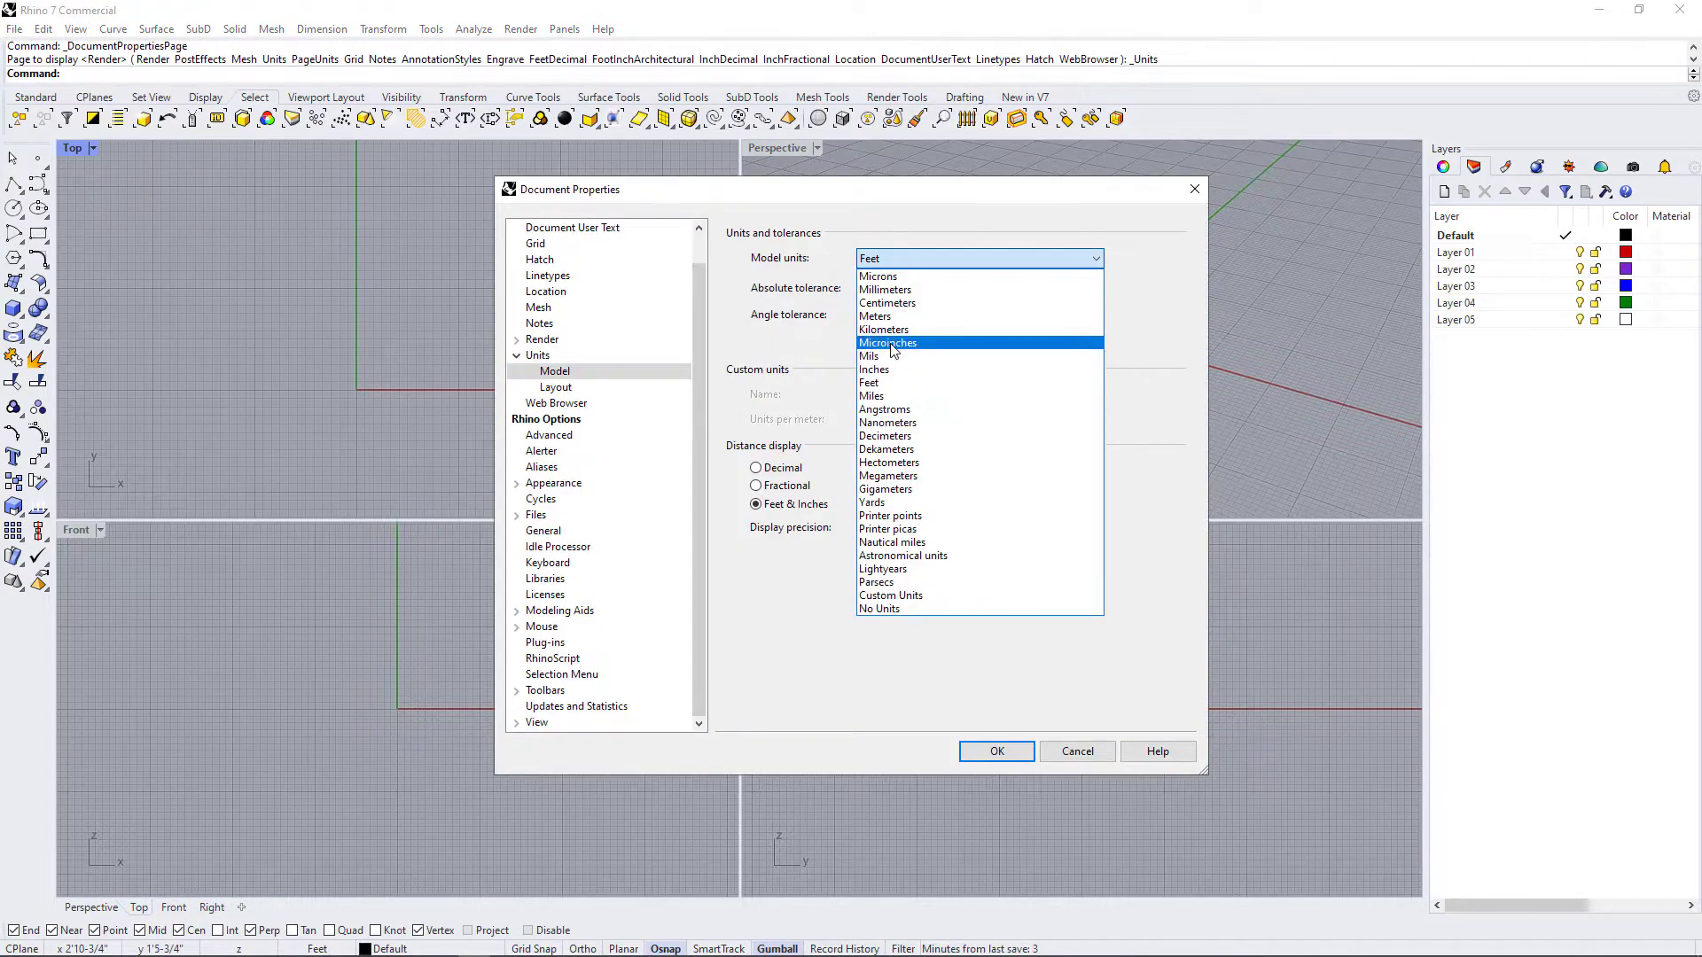
left_click(878, 317)
left_click(996, 751)
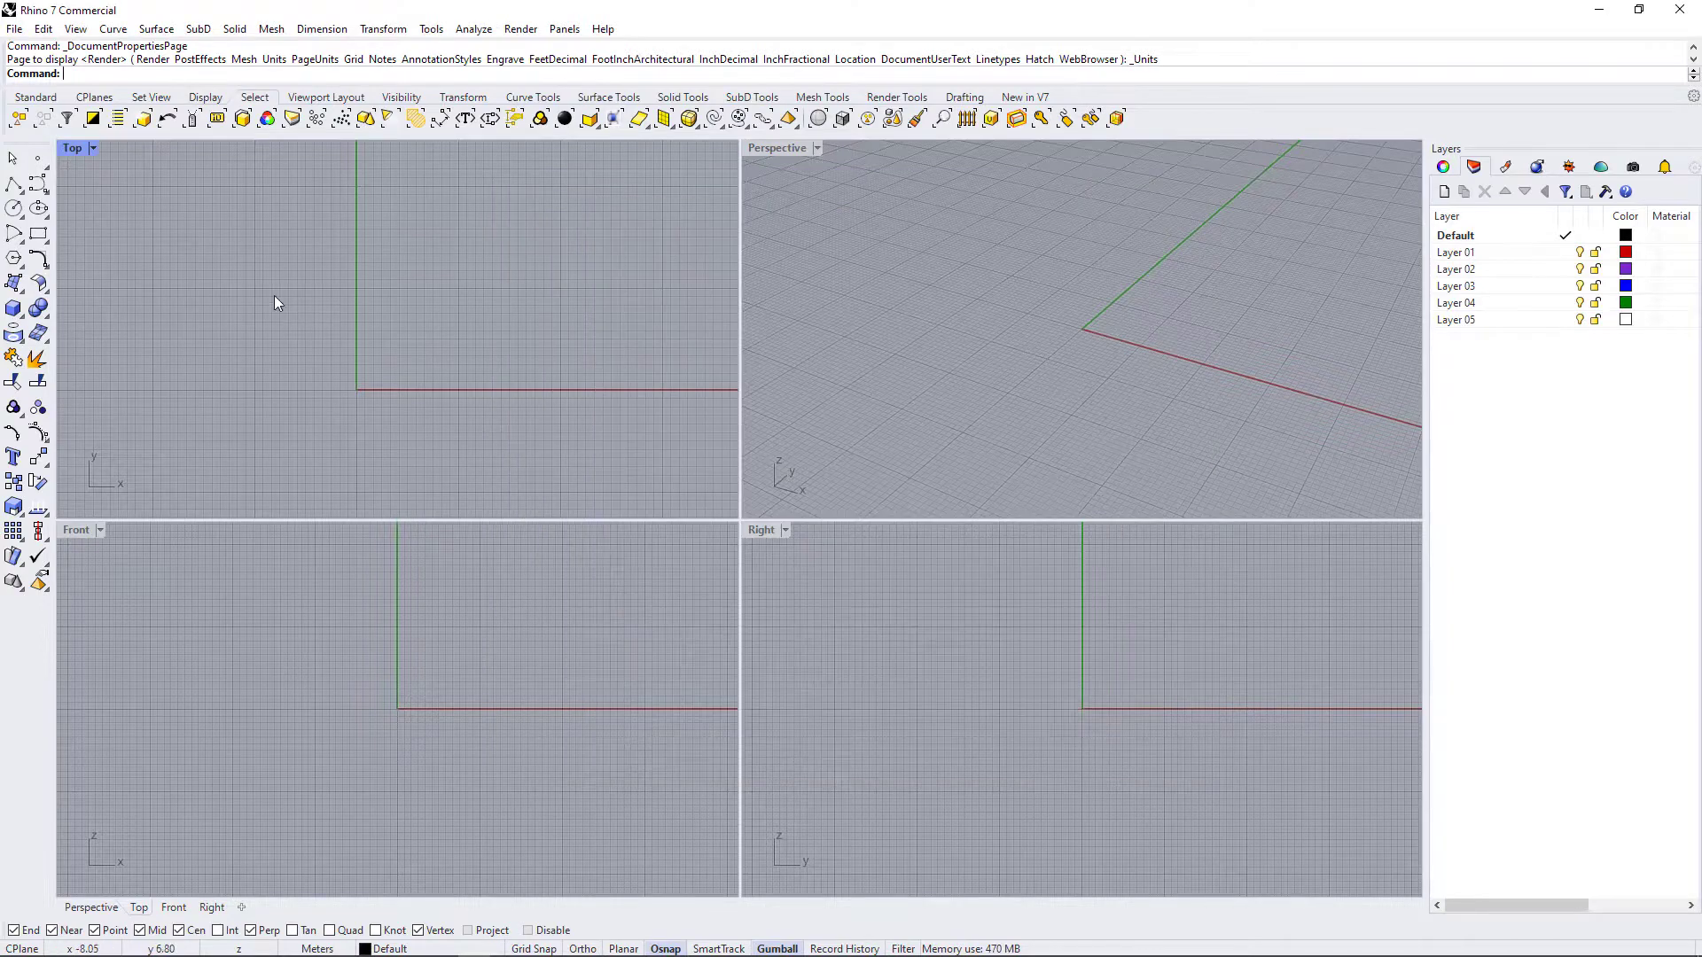
- Drag PSRP Elevation Profile.png from Downloads into the Top viewport as a Picture
key("alt+Tab")
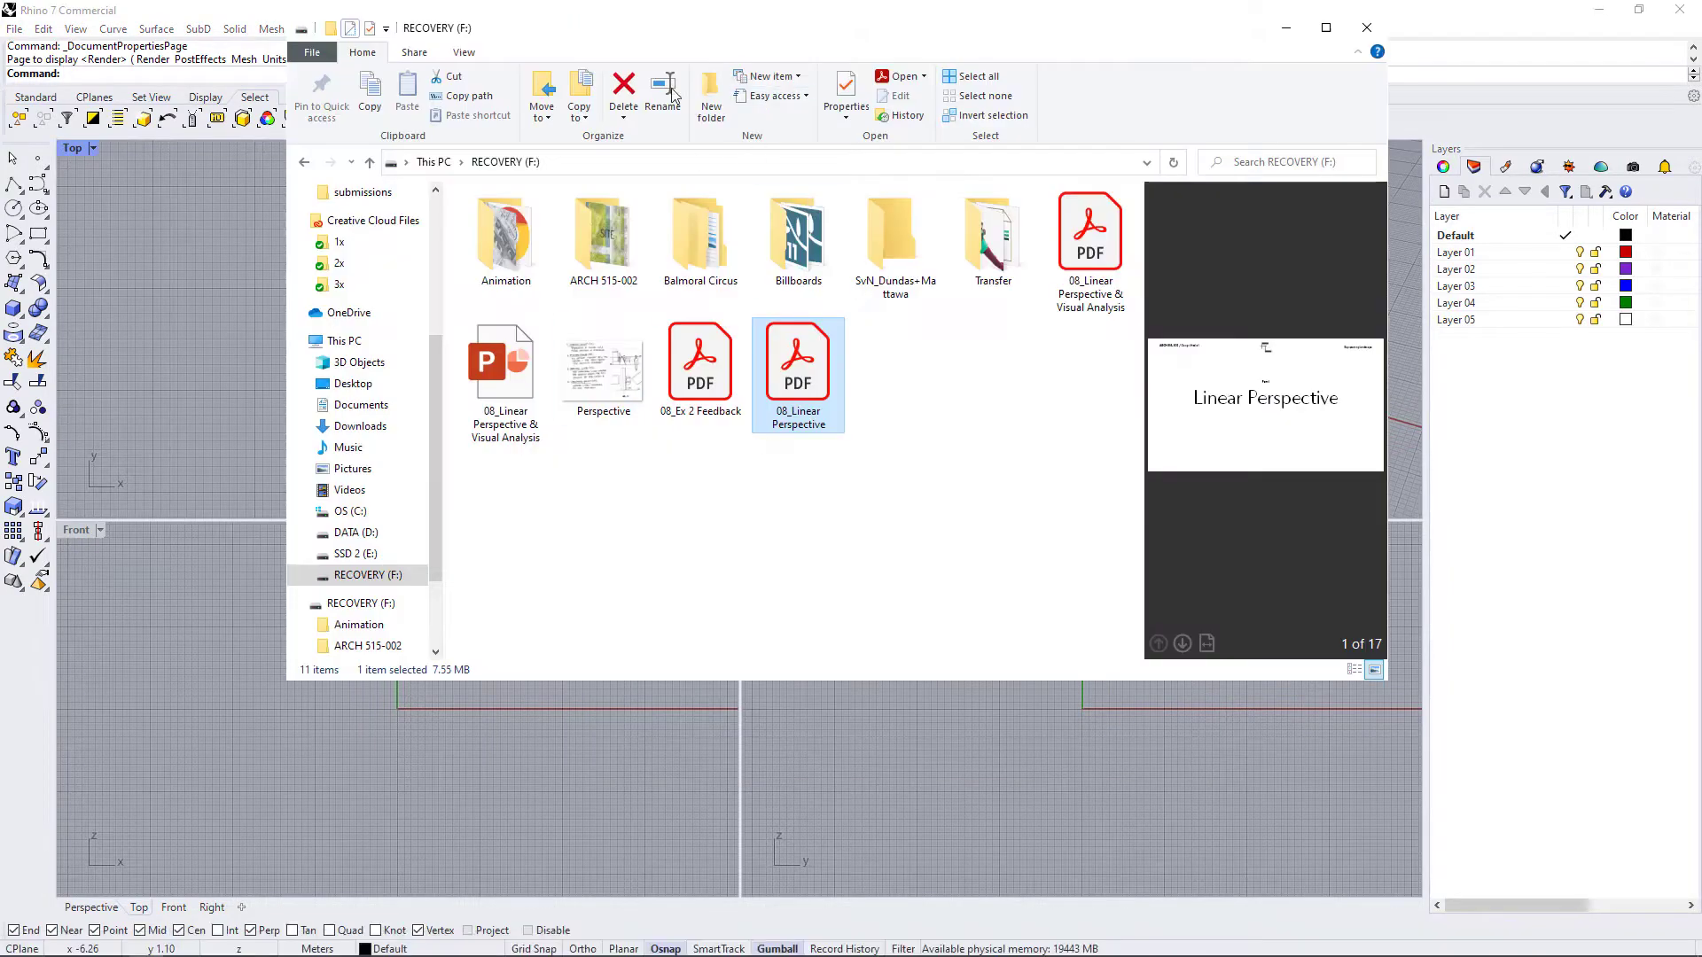
scroll(359, 310, "up", 3)
left_click(359, 213)
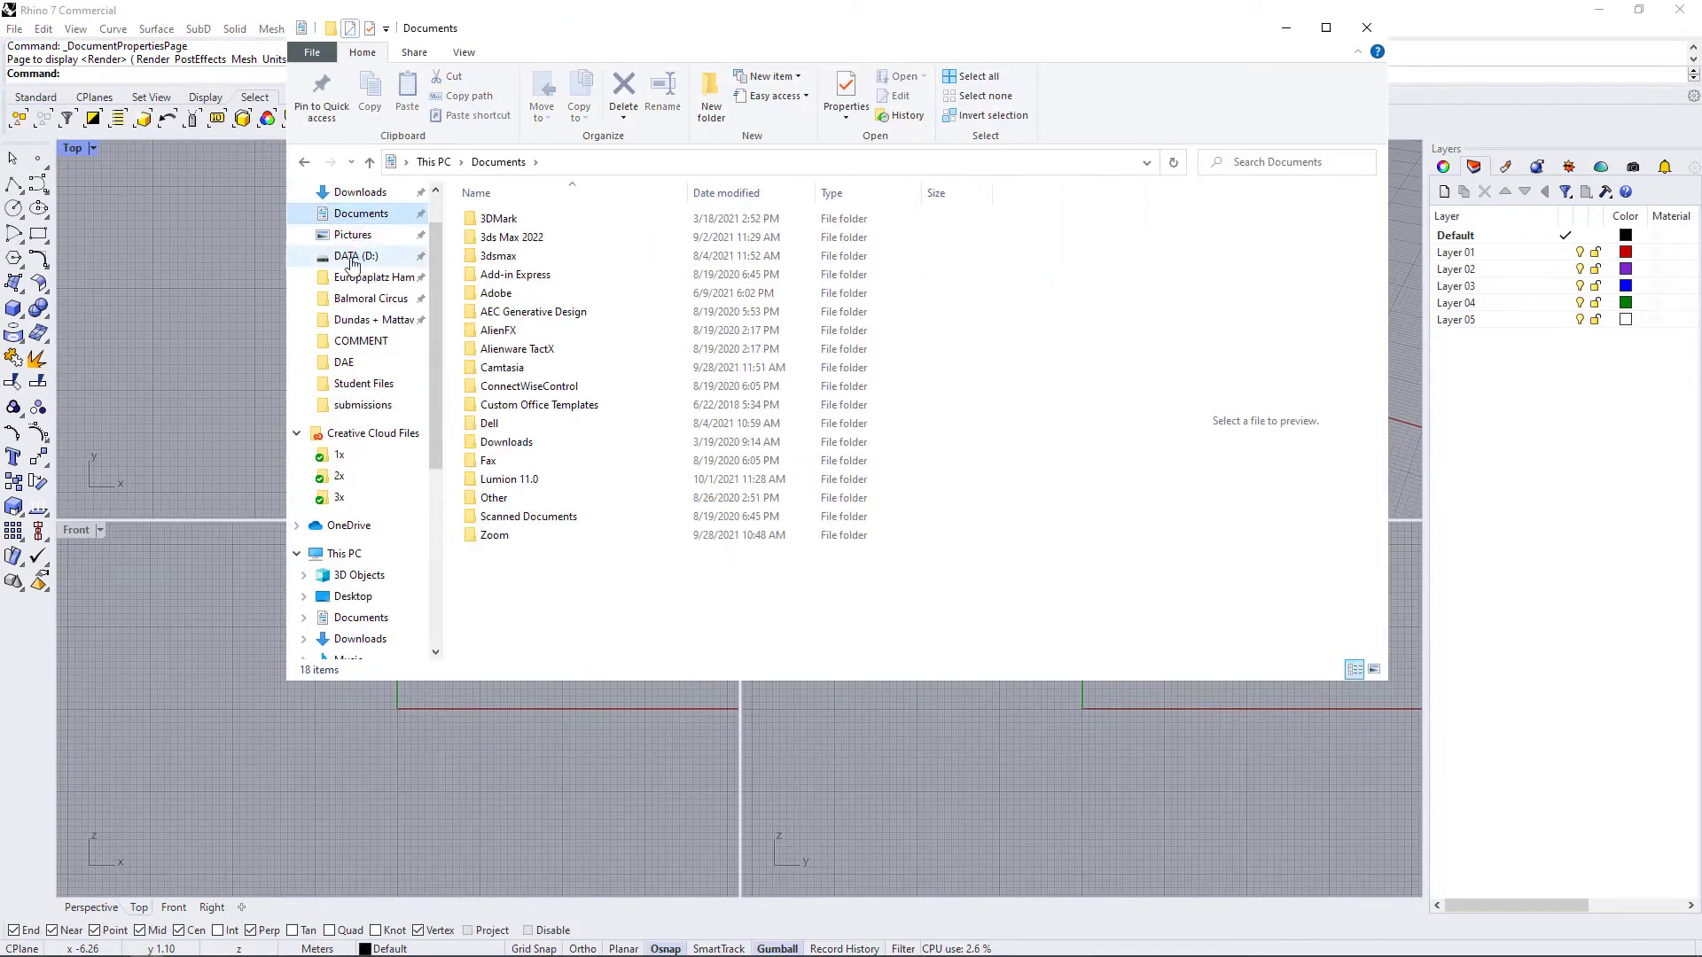
scroll(354, 234, "up", 2)
left_click(353, 227)
left_click(360, 248)
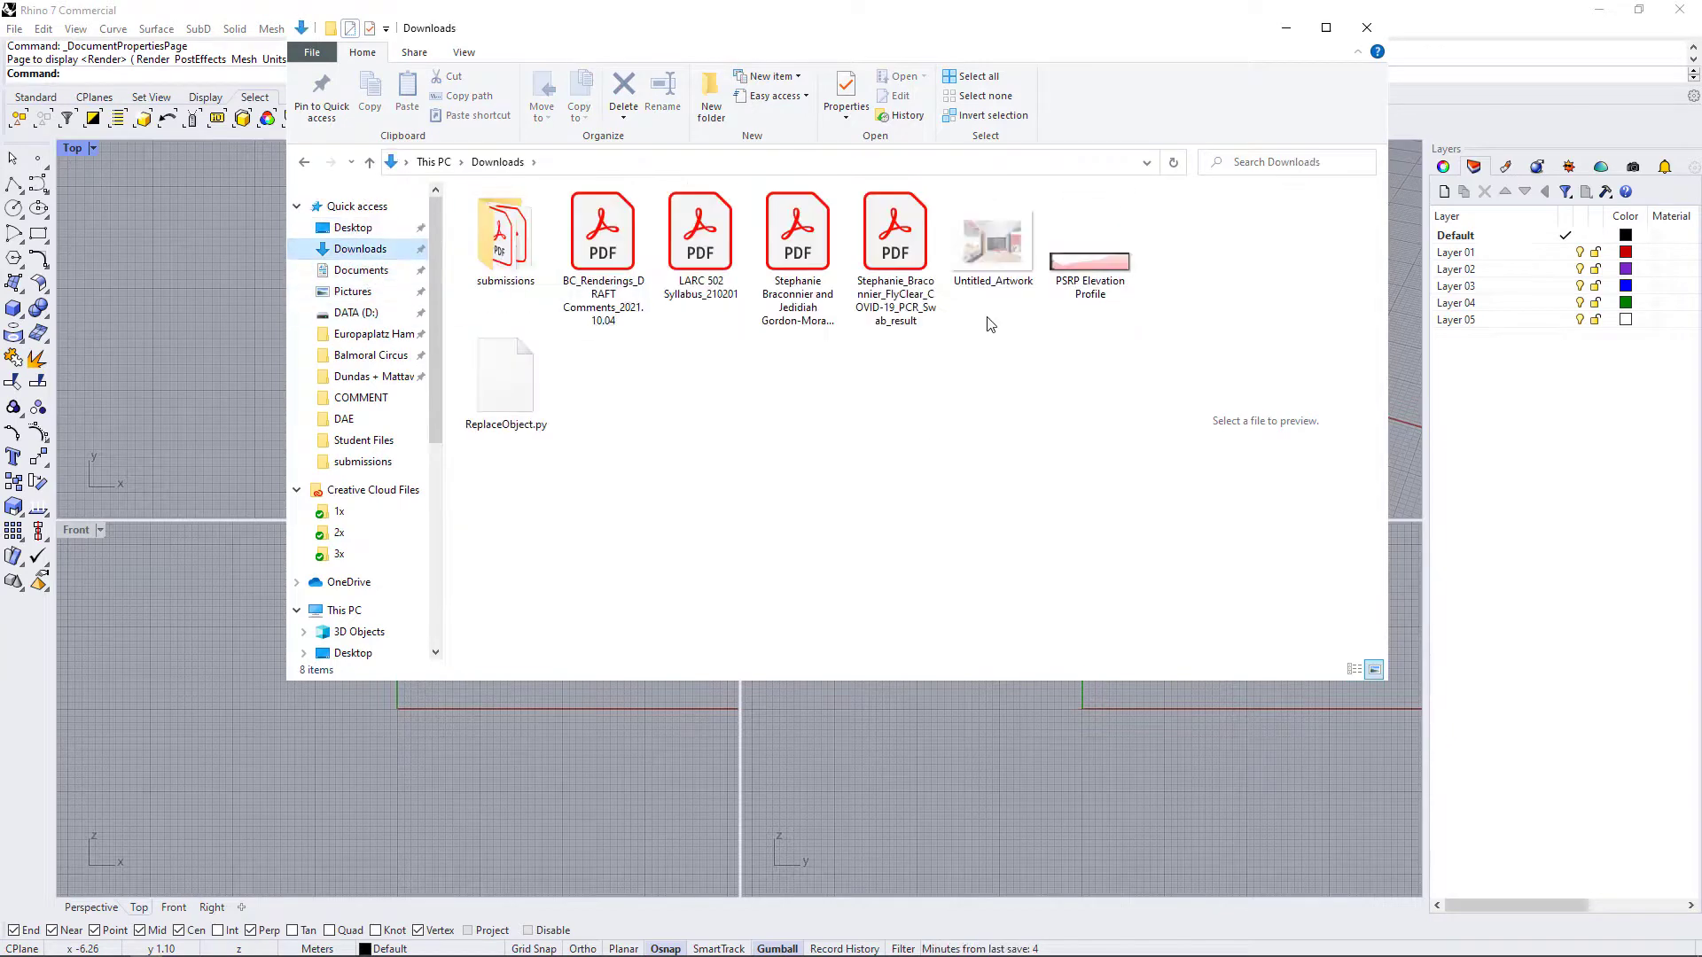
left_click_drag(1089, 262, 175, 273)
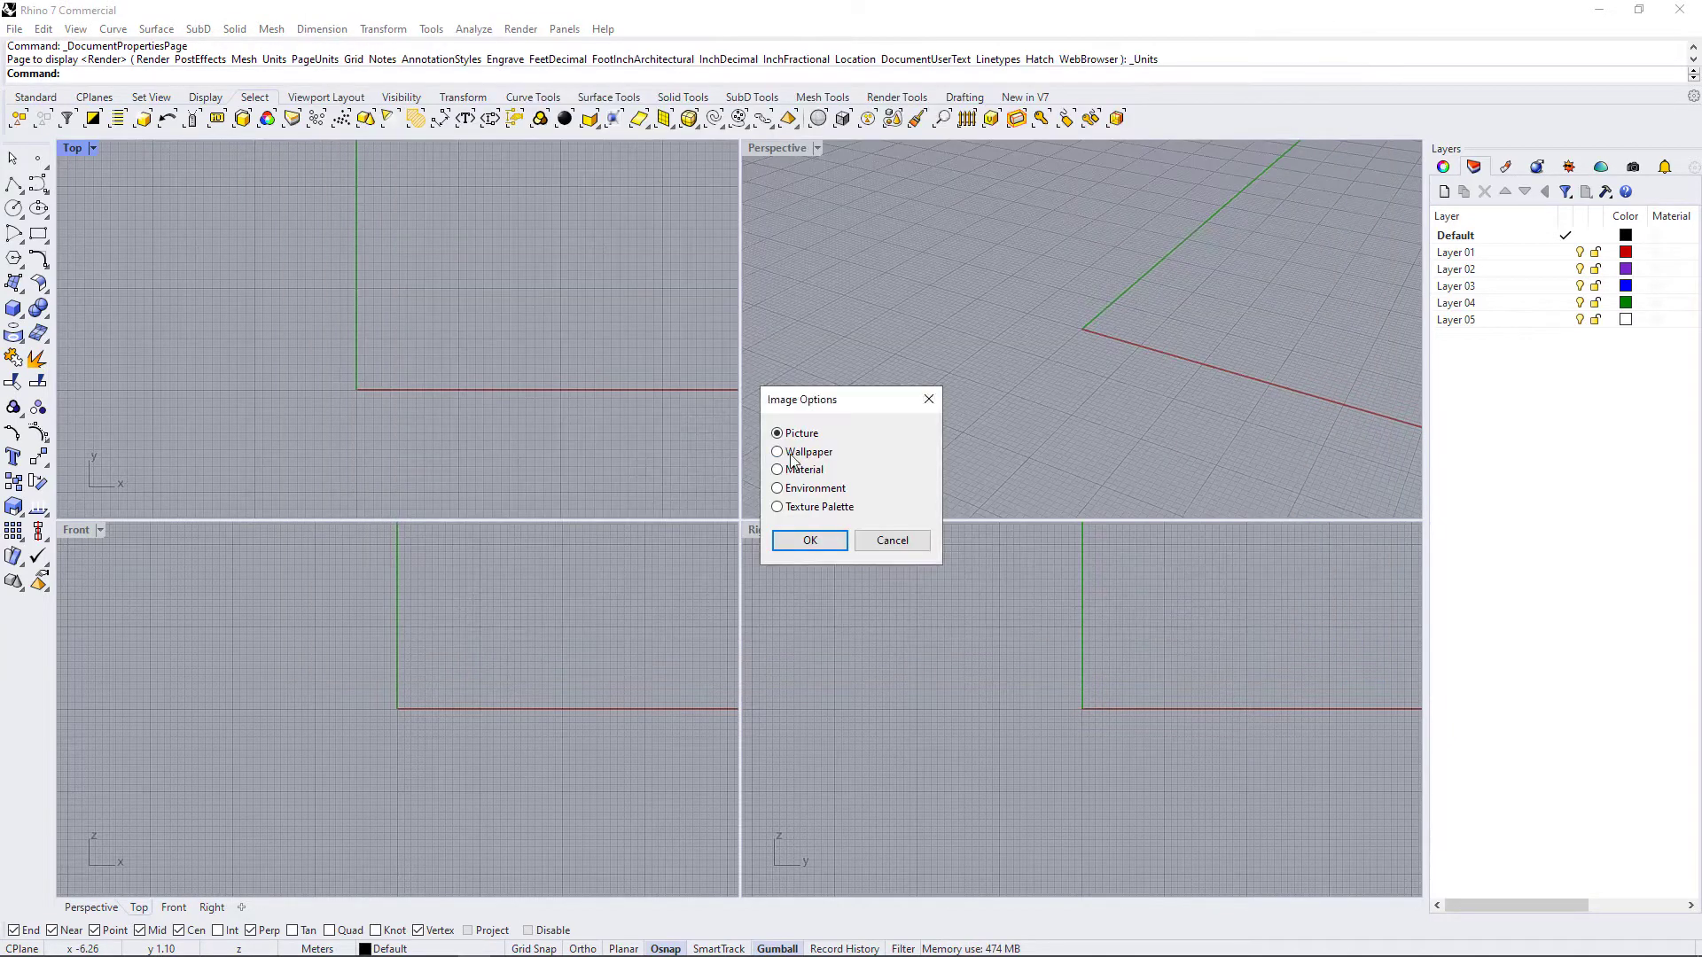
left_click(809, 540)
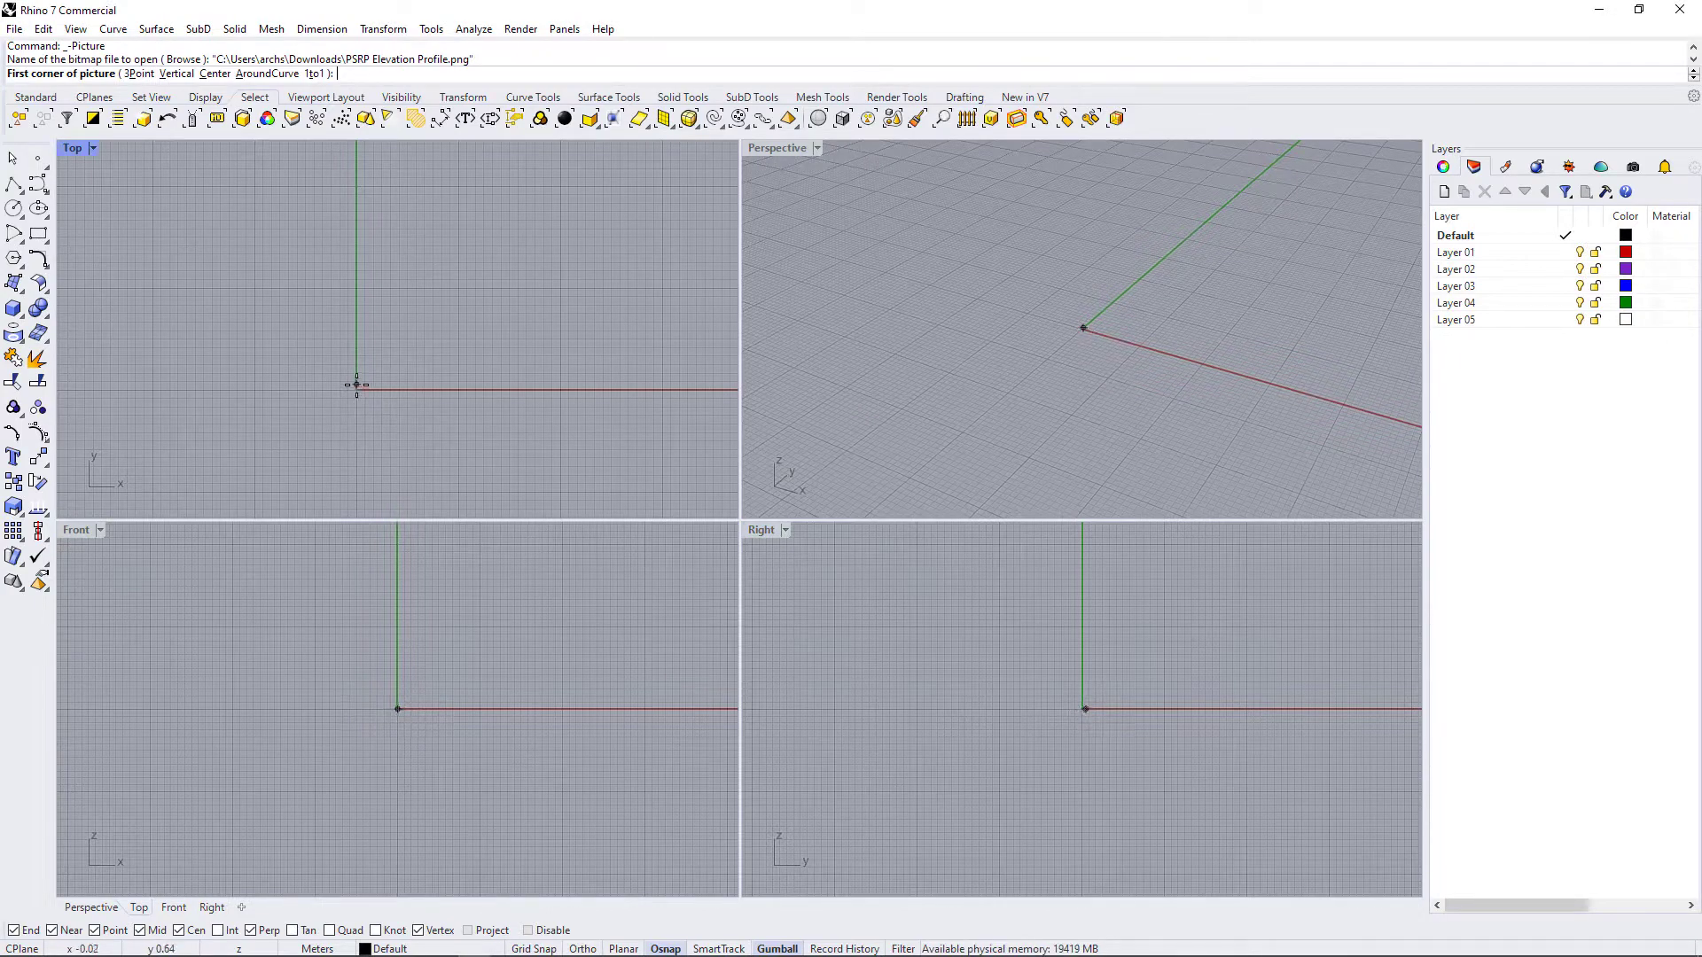
- Place the picture with its first corner at 0,0 and maximize the Top view
type("0,0")
key("Return")
left_click(535, 267)
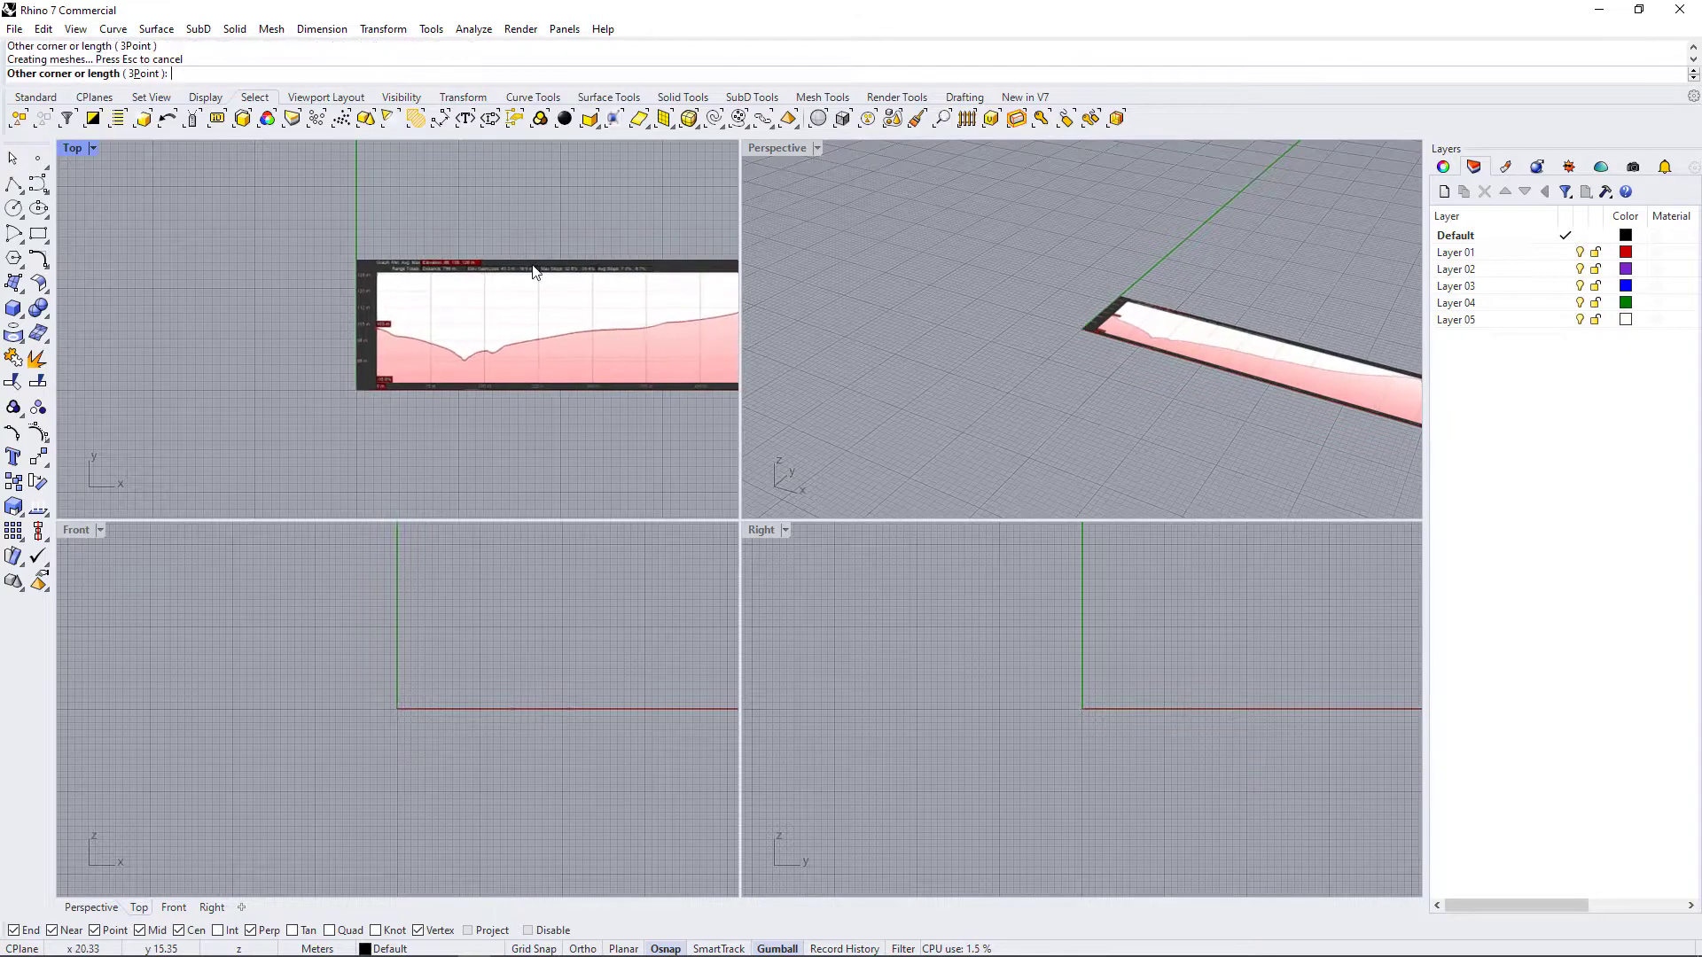
scroll(289, 333, "down", 3)
scroll(302, 332, "up", 2)
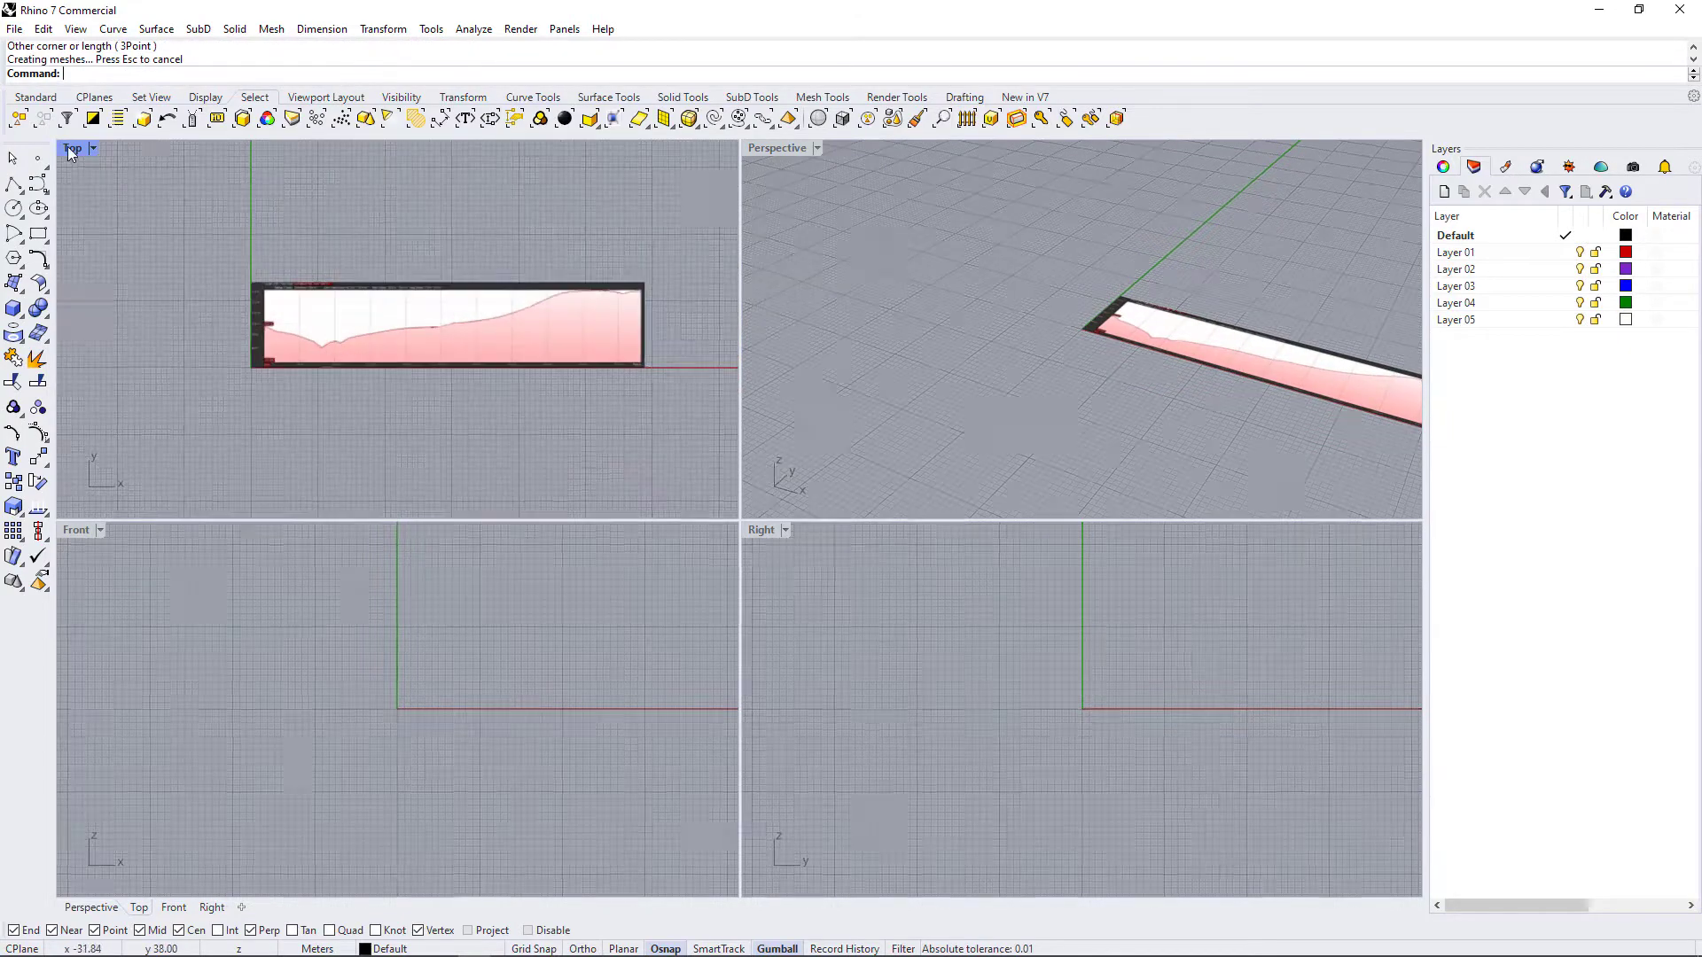
double_click(73, 148)
scroll(1177, 536, "up", 2)
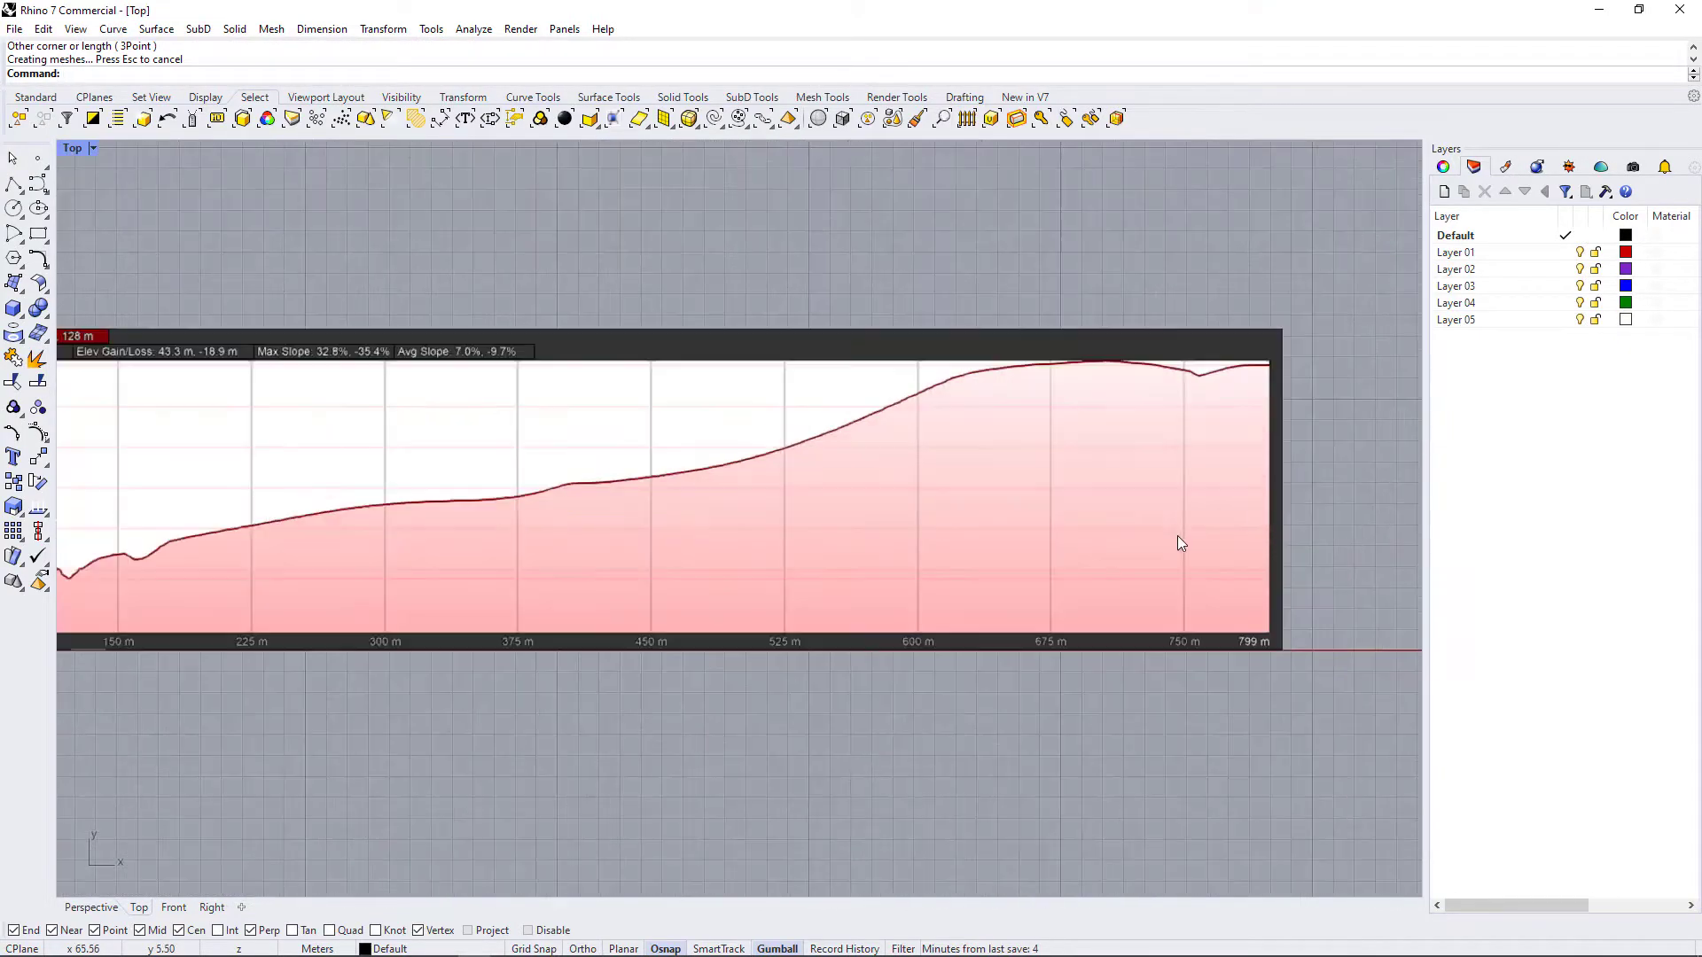
scroll(1207, 550, "down", 3)
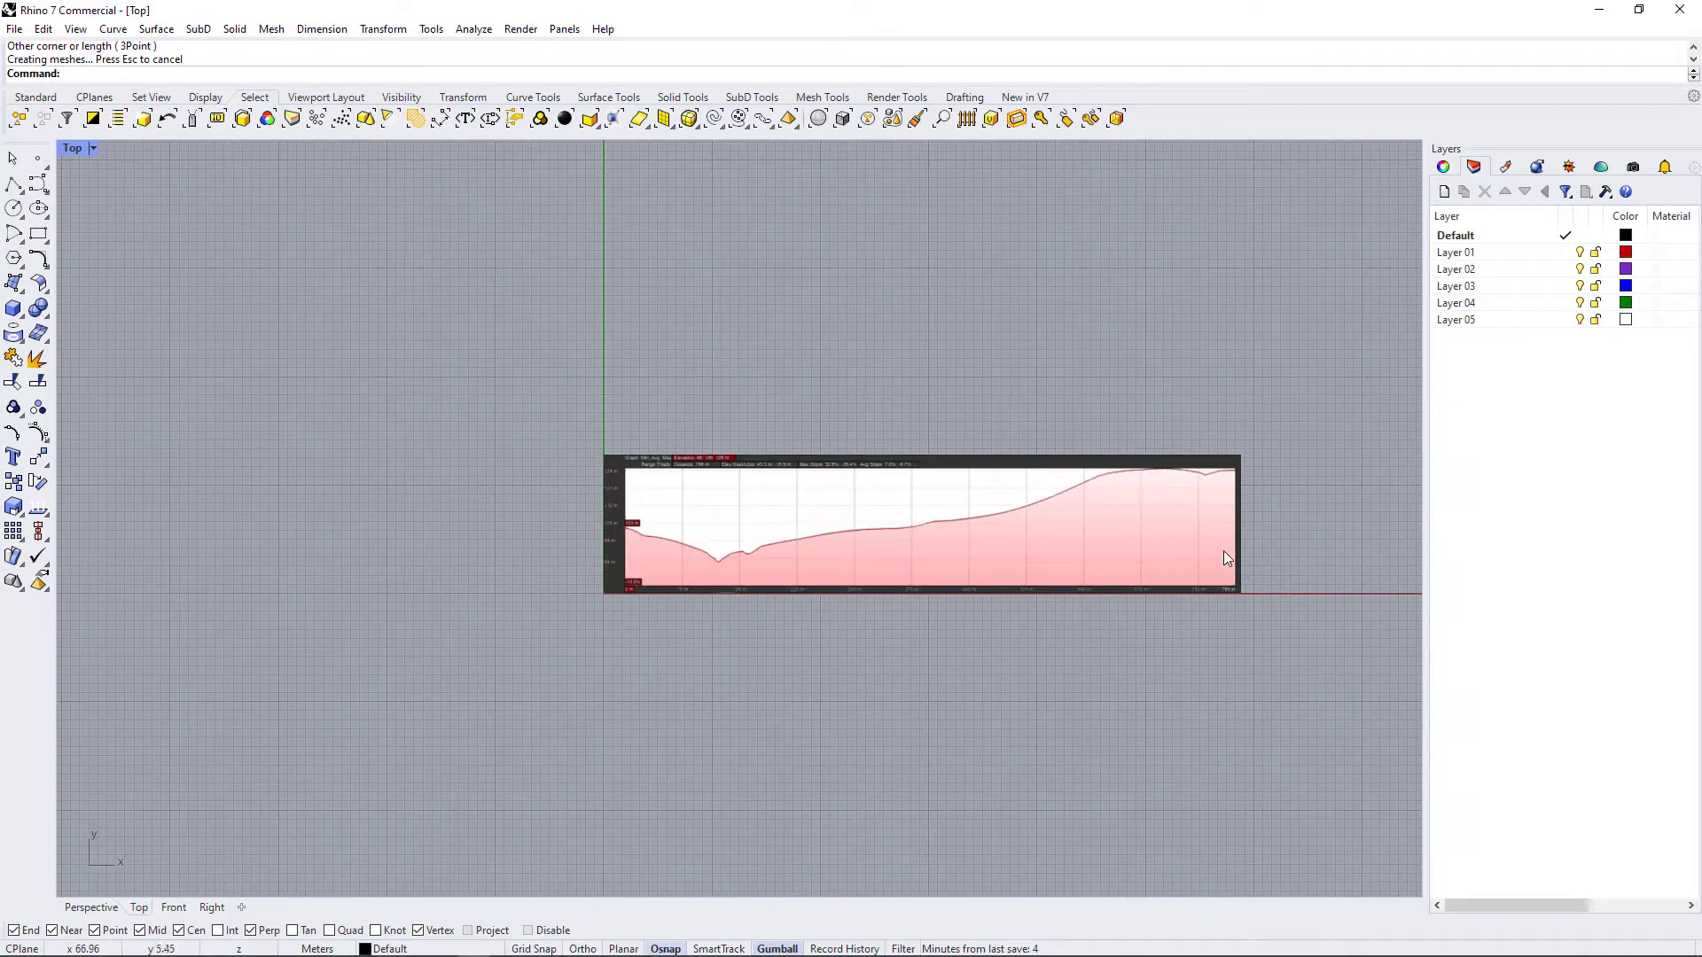
scroll(1218, 587, "up", 5)
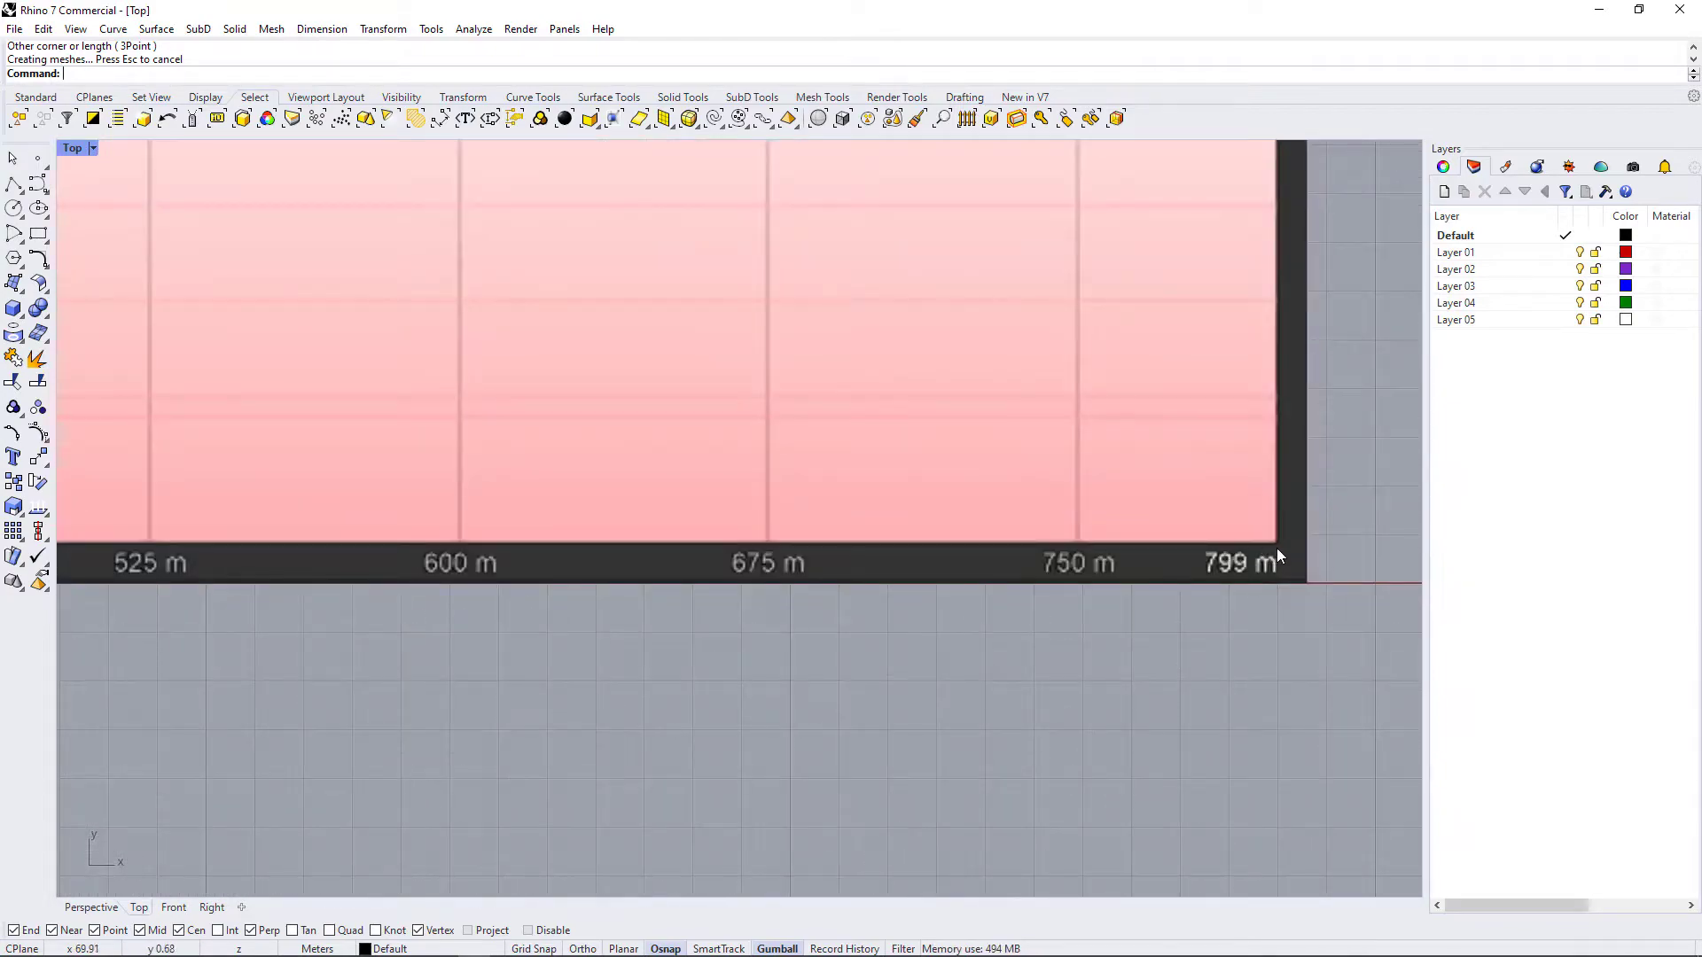
scroll(1274, 550, "down", 5)
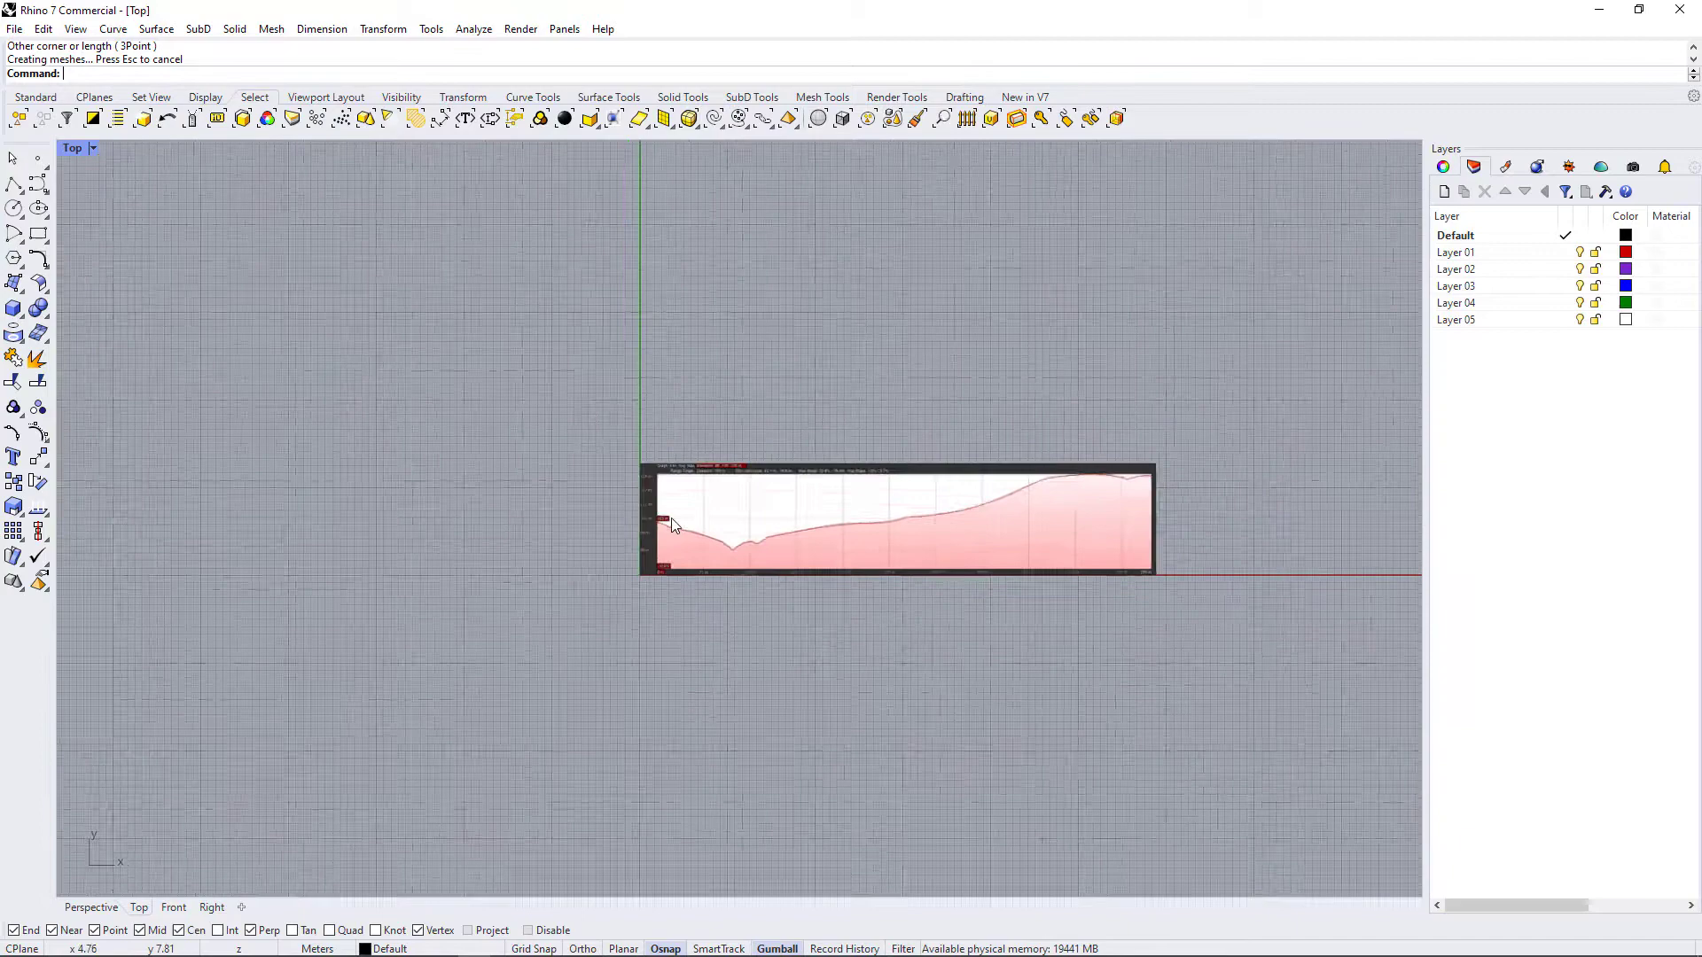
scroll(817, 535, "up", 3)
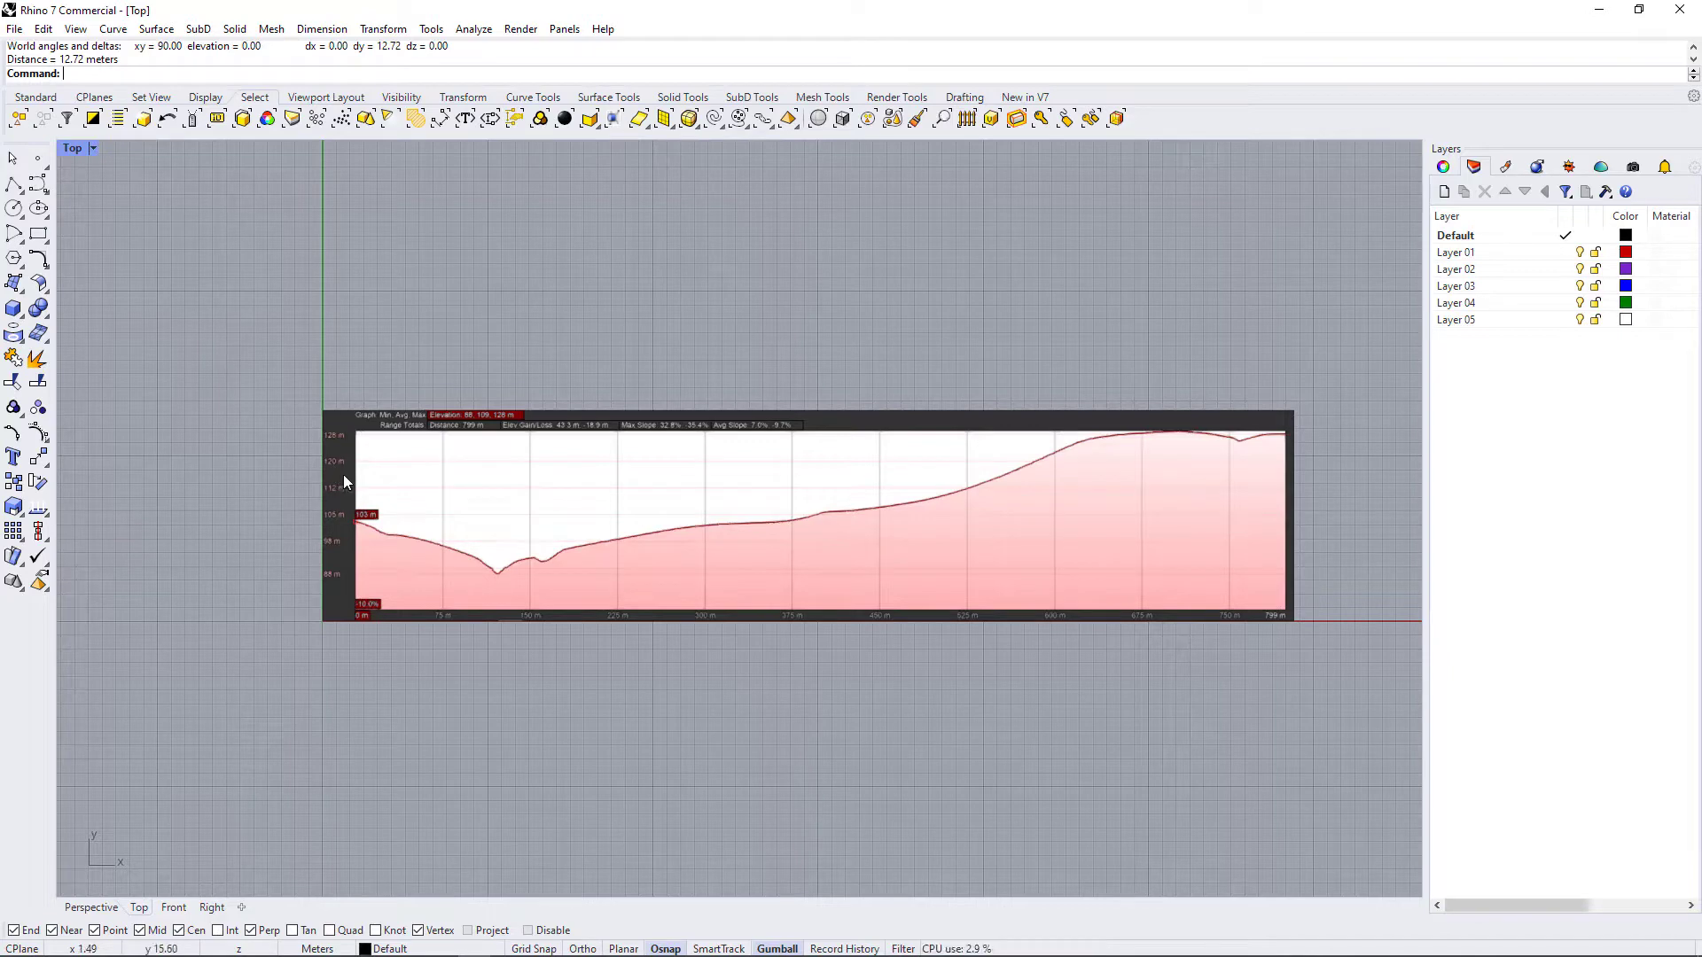
scroll(555, 524, "up", 1)
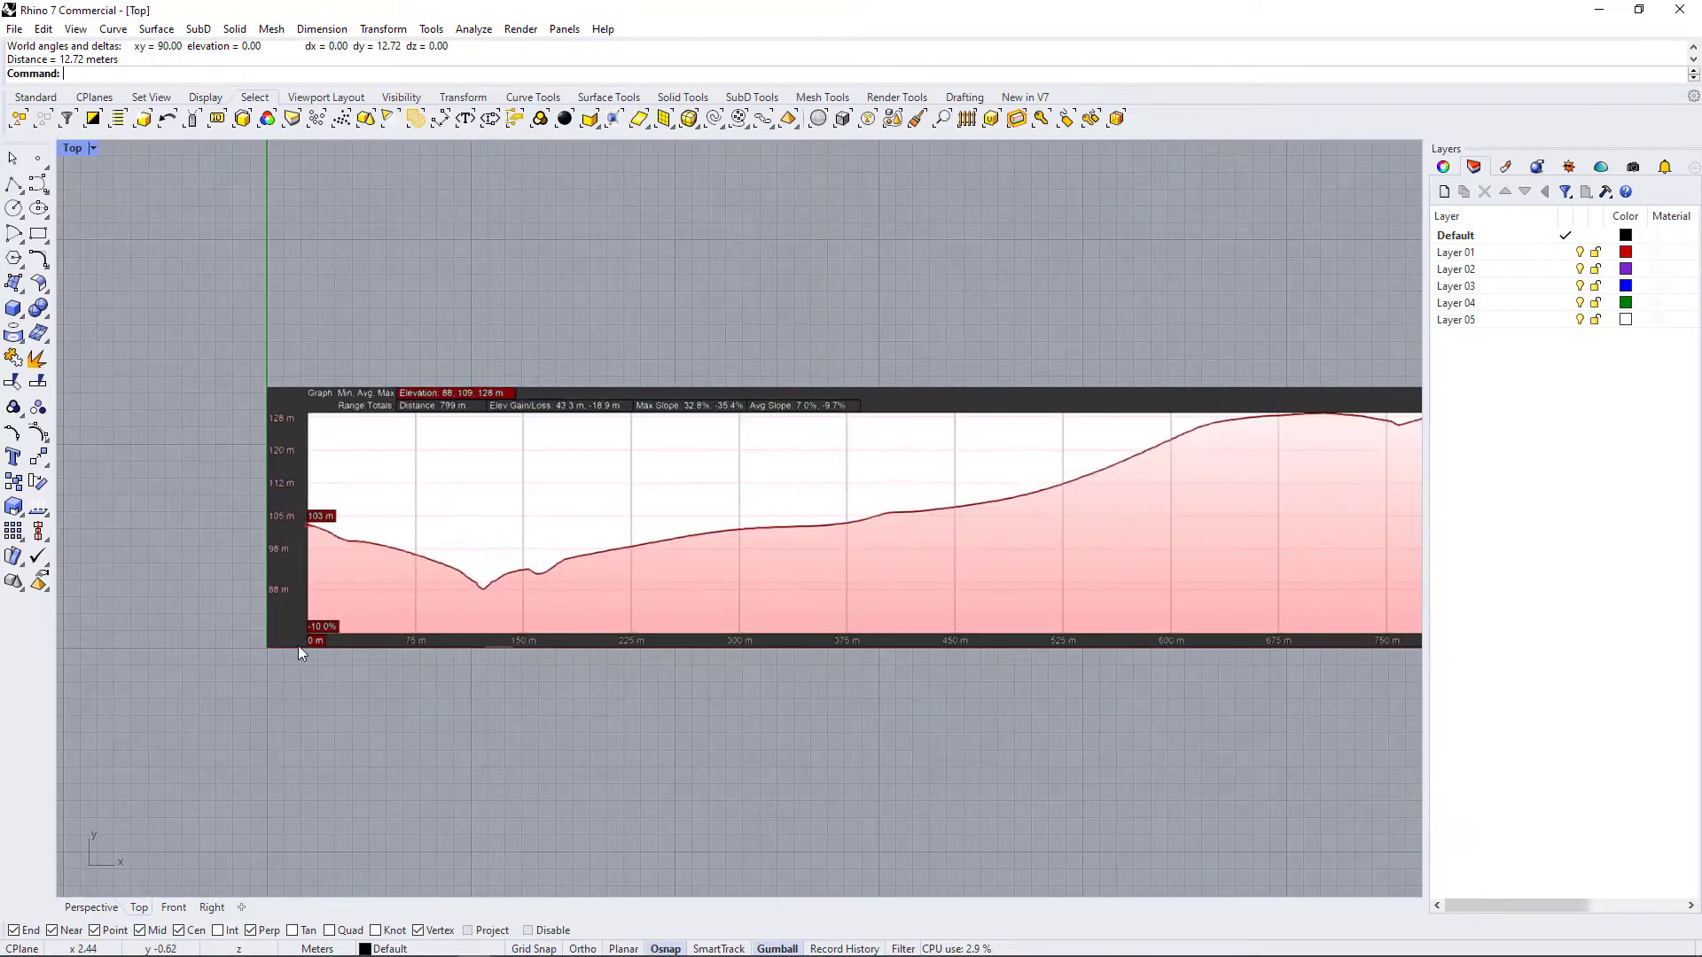
scroll(310, 647, "up", 2)
scroll(311, 647, "down", 1)
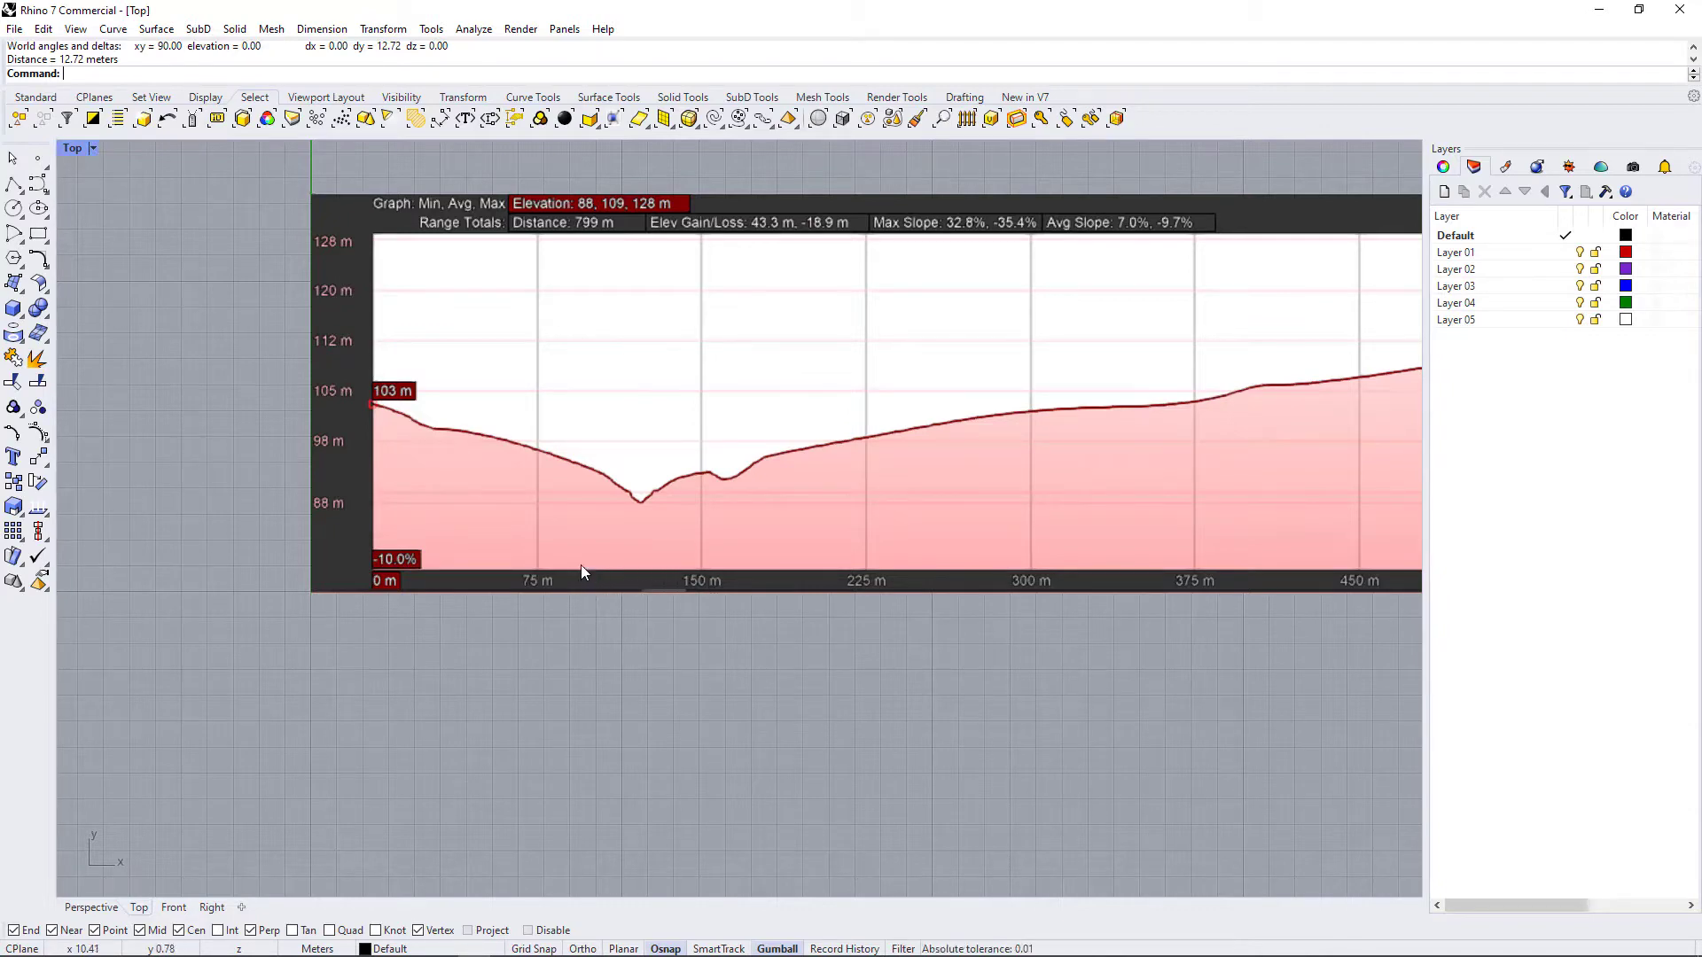
scroll(316, 429, "up", 4)
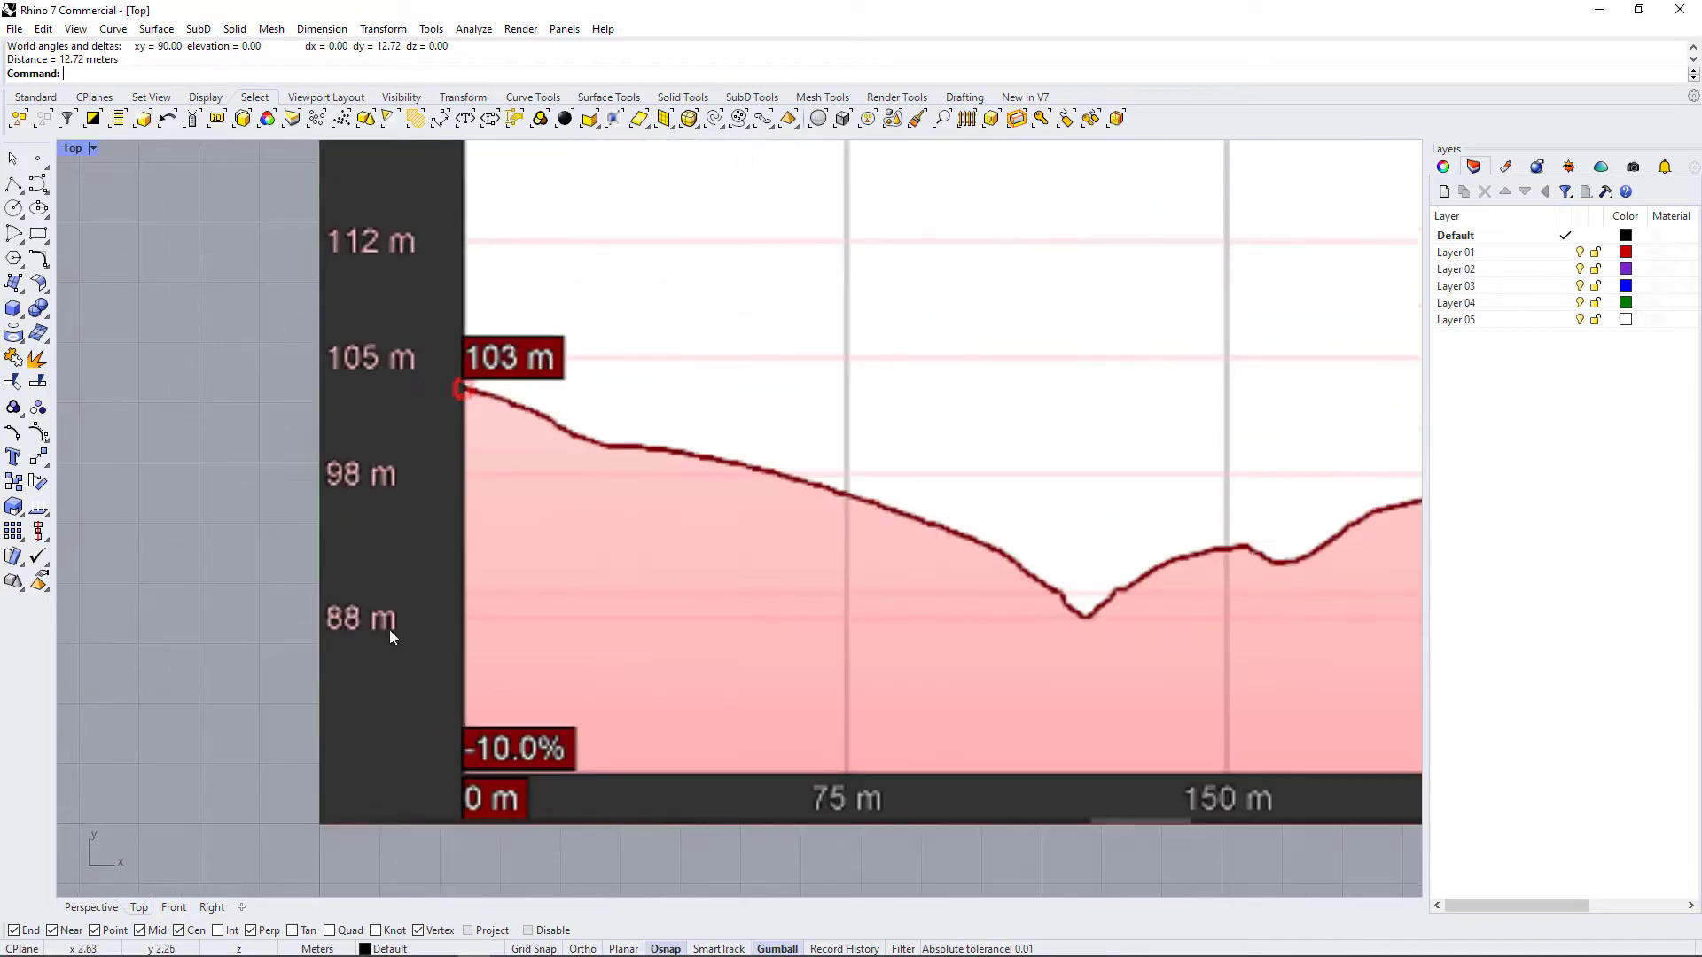
- Draw a vertical line from the graph's lower-left corner up to the 103 m mark
type("l")
key("Return")
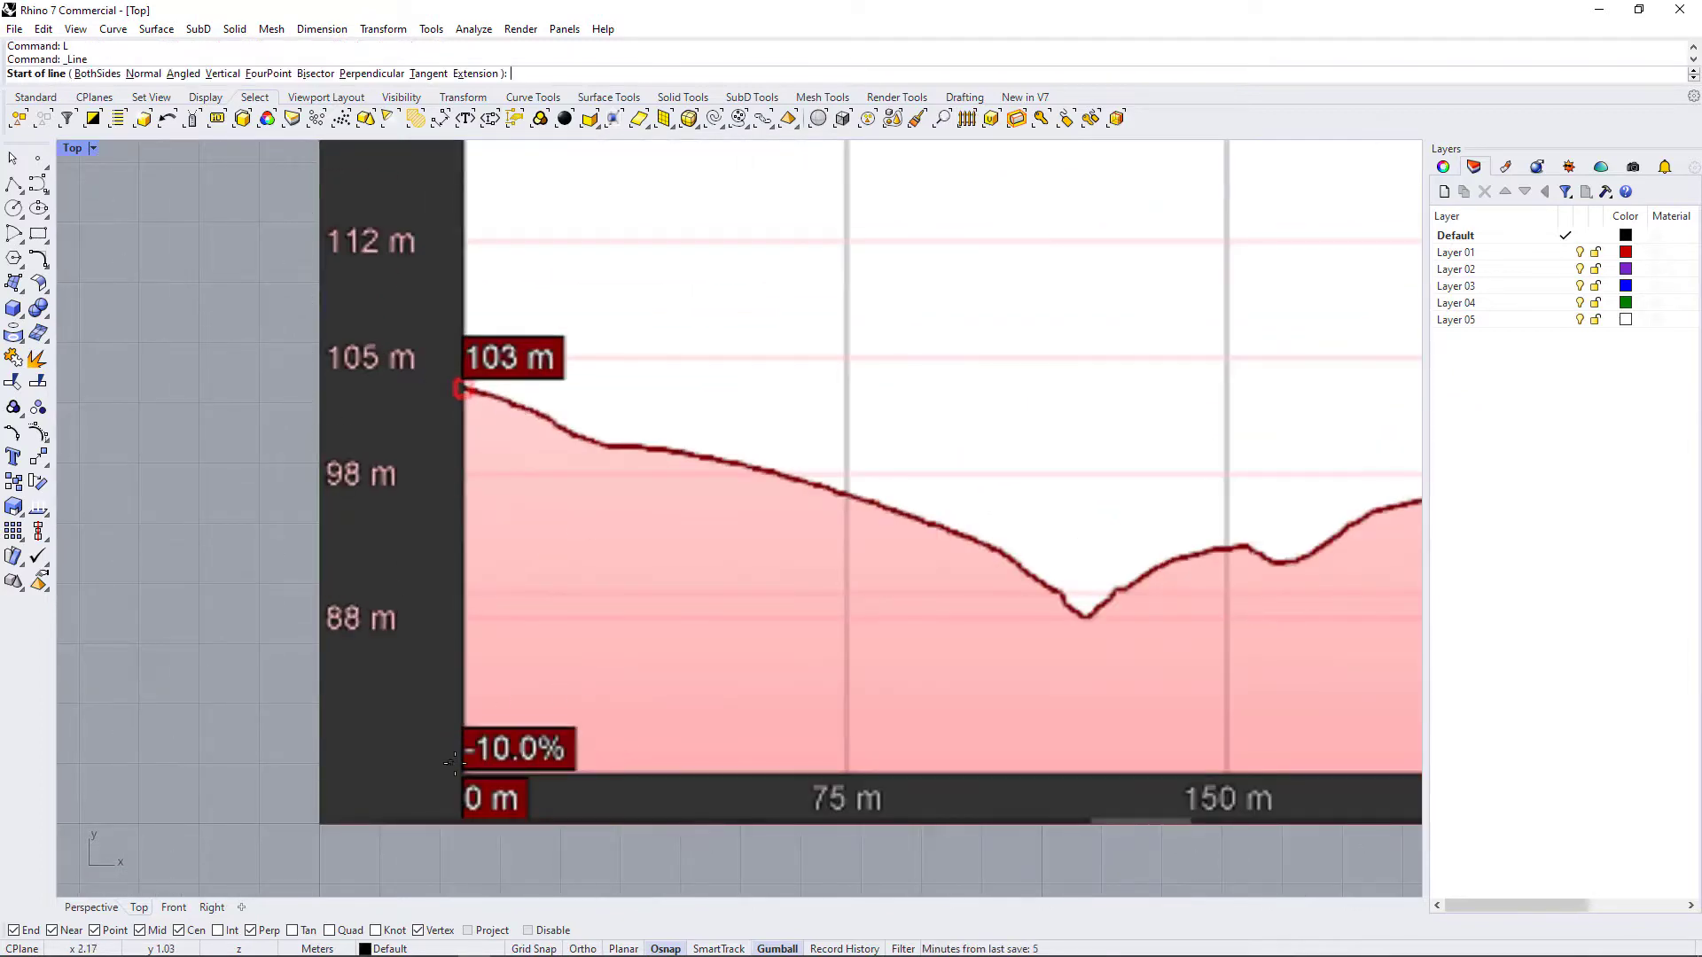
left_click(460, 773)
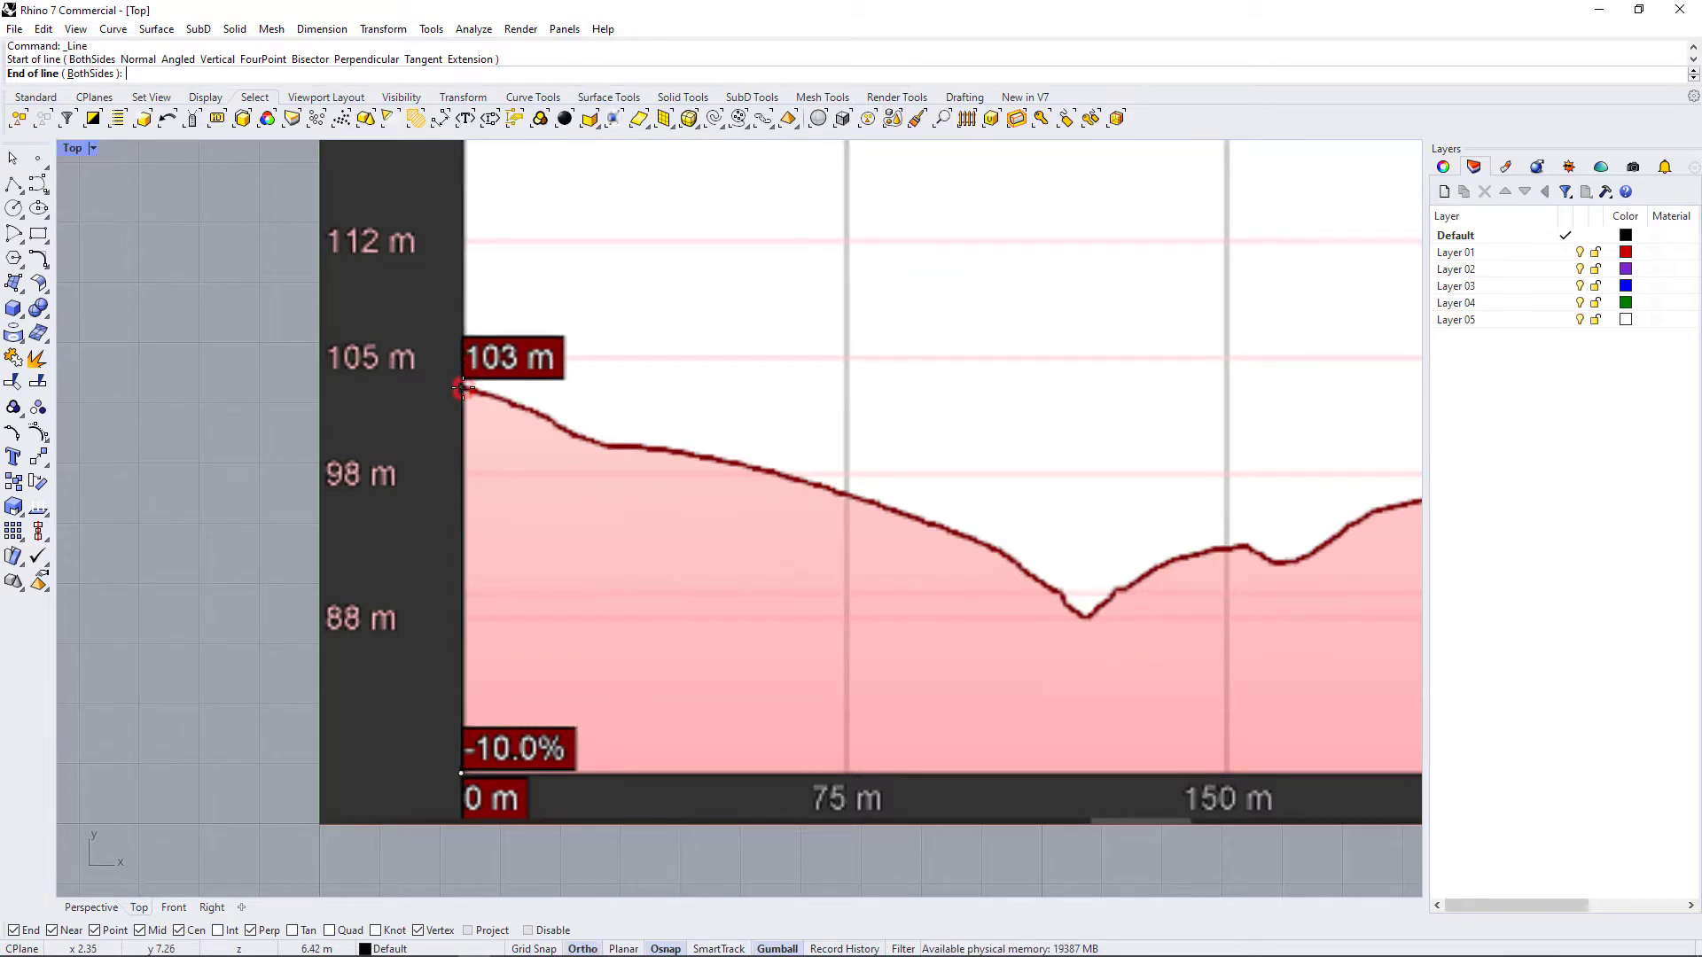
left_click(460, 388, "shift")
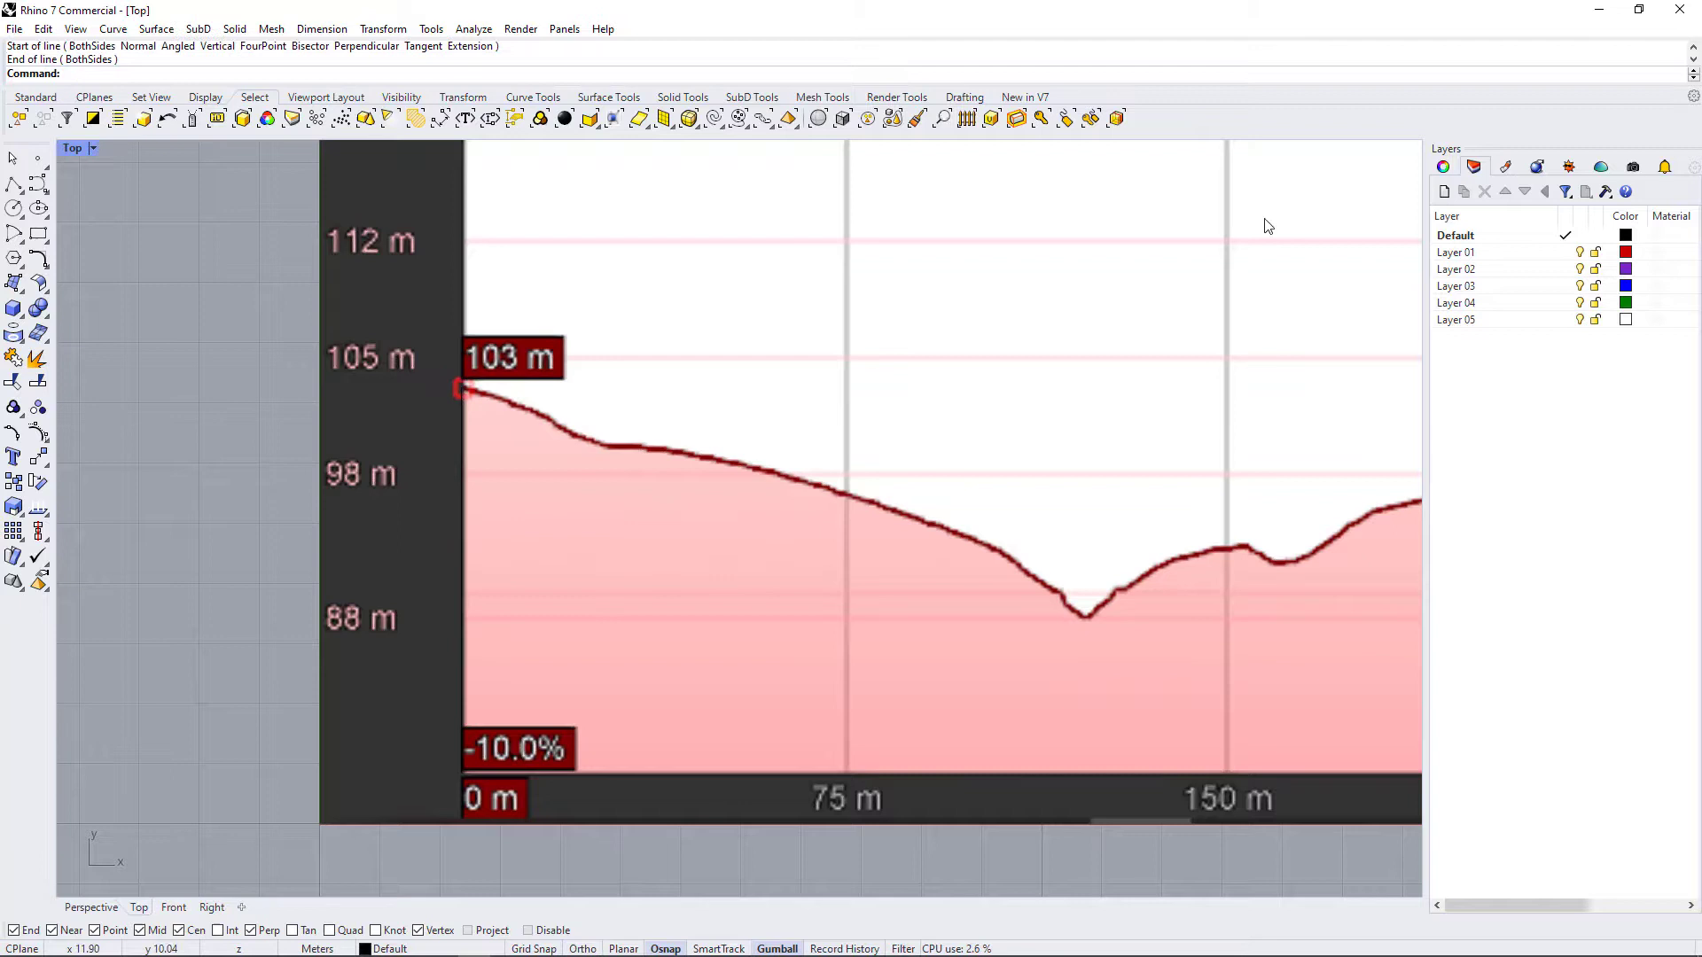
- Change the Default layer's colour to red
left_click(1611, 239)
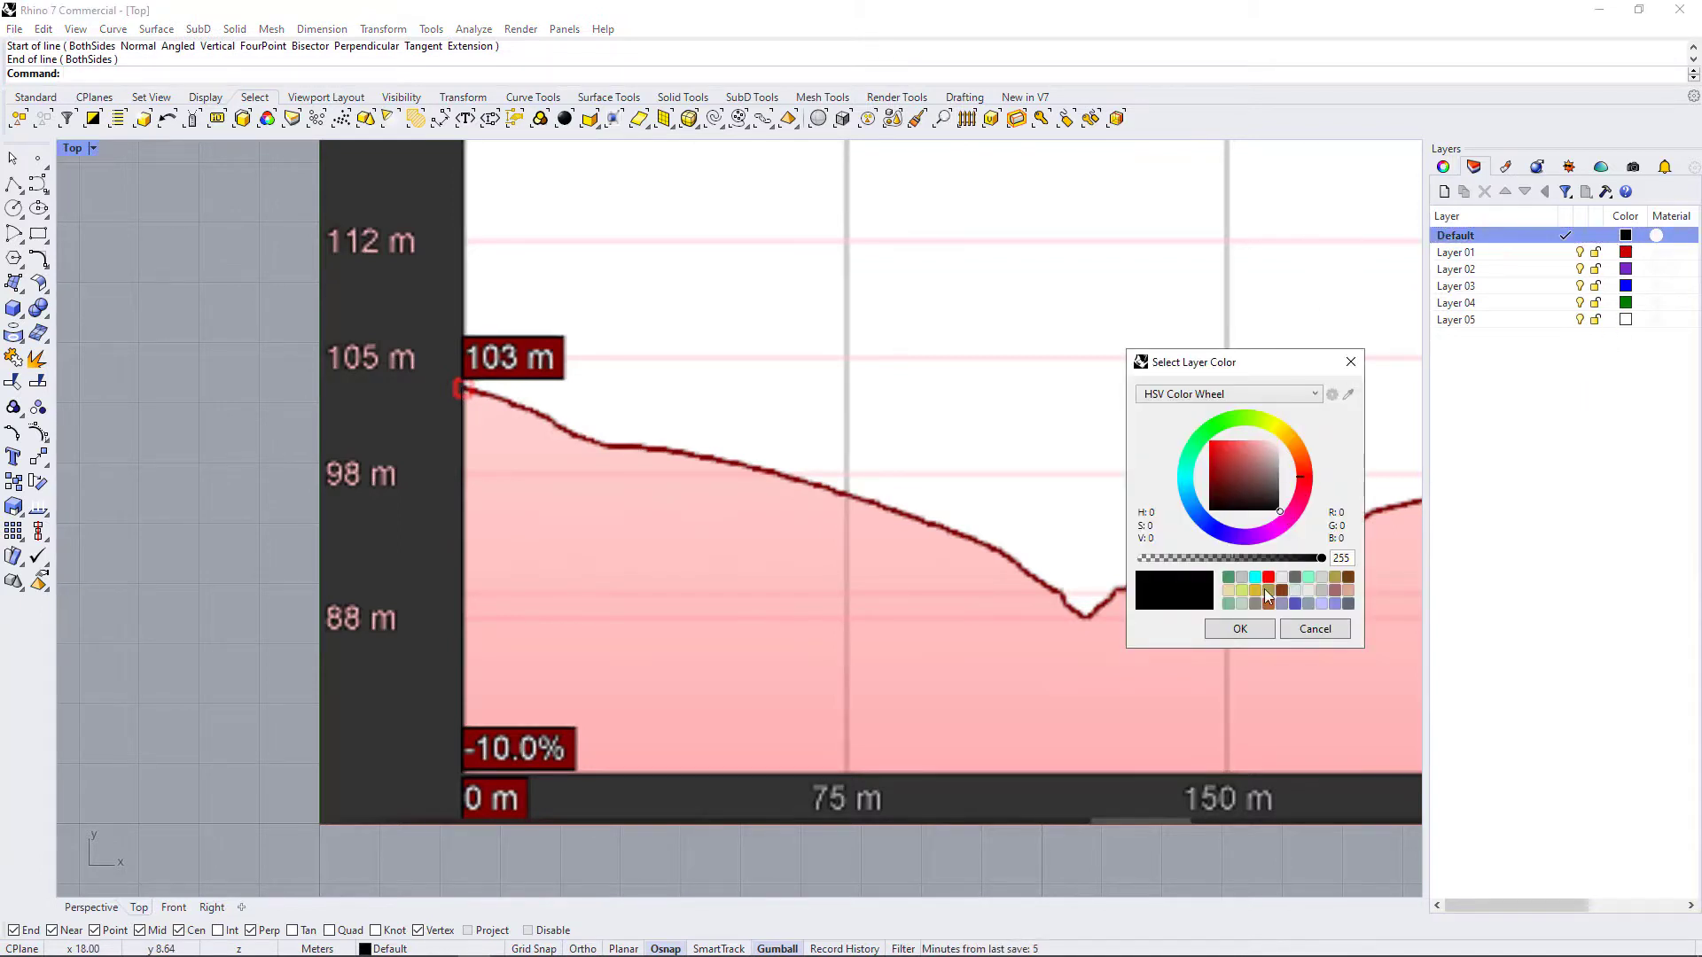
left_click(1268, 577)
left_click(1260, 629)
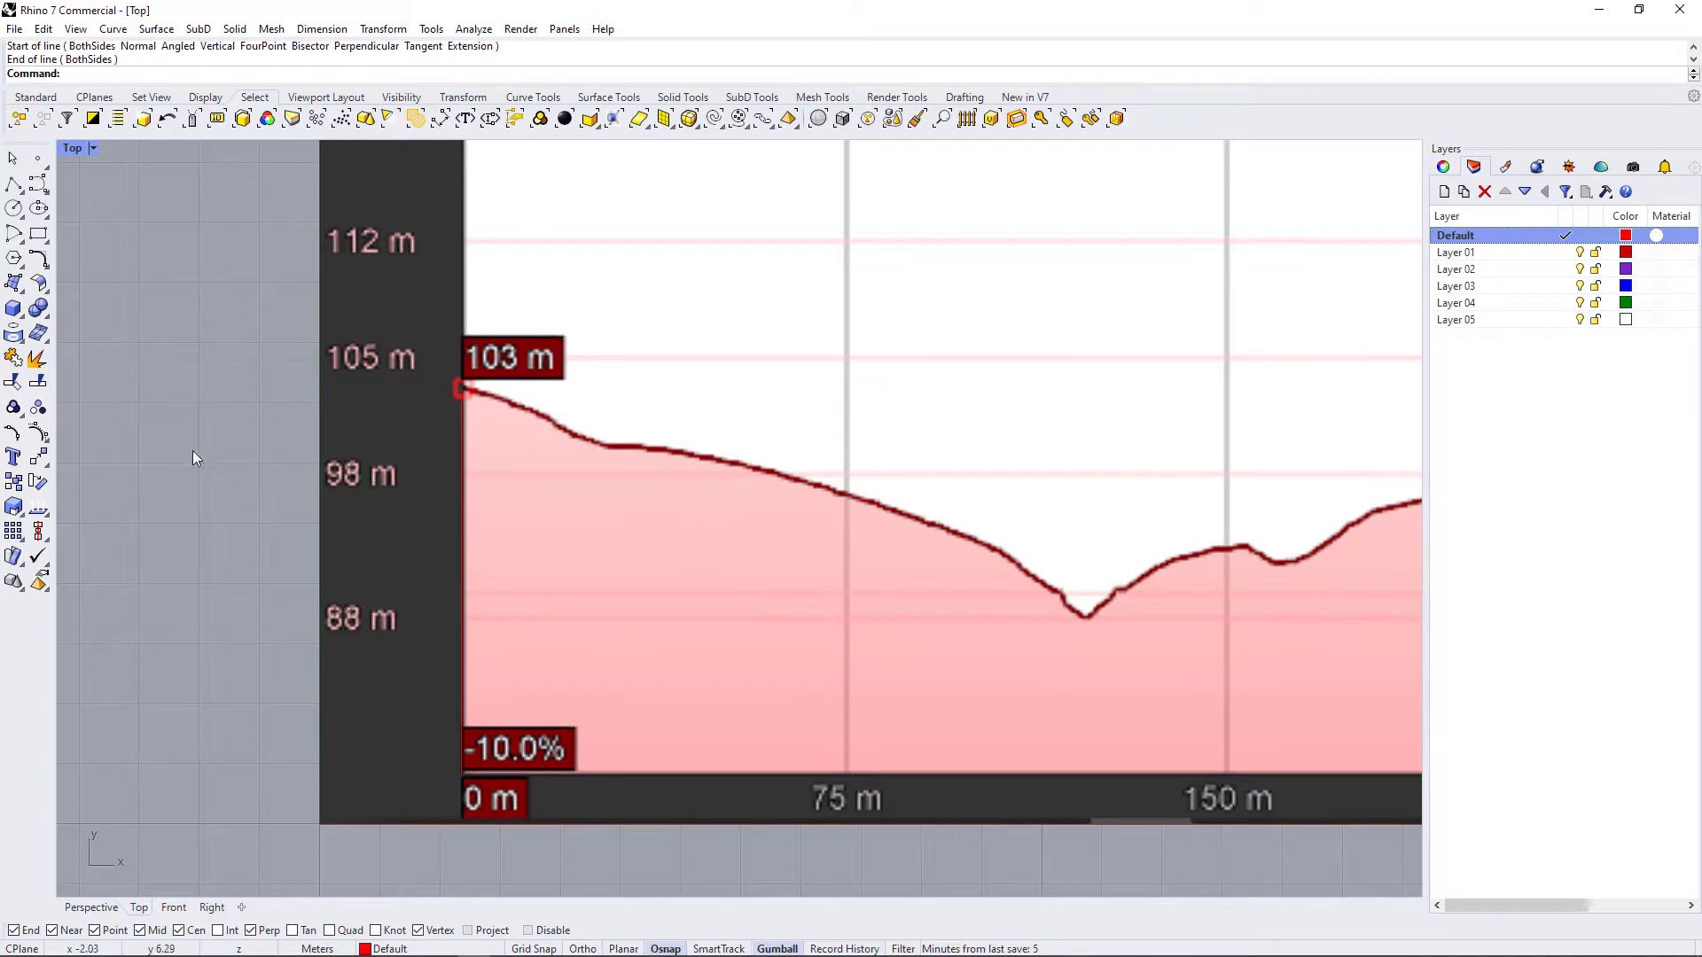
- Scale the line and profile image together so the line measures 103 meters
left_click(463, 392)
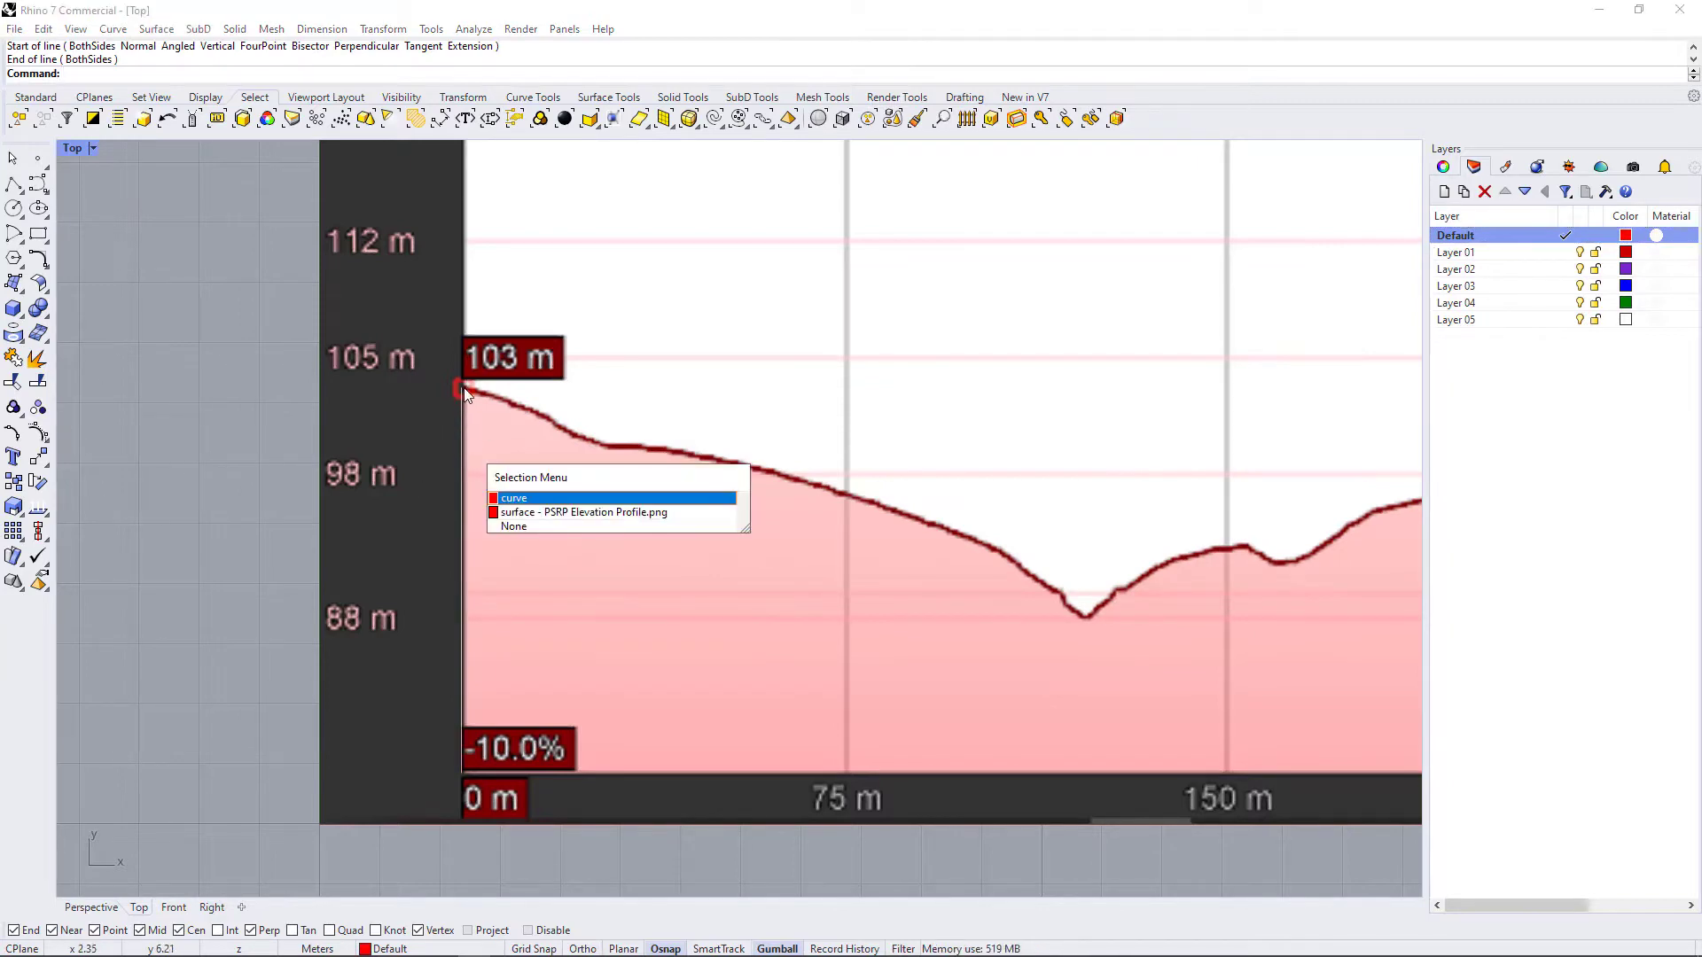
left_click(514, 497)
scroll(567, 417, "down", 4)
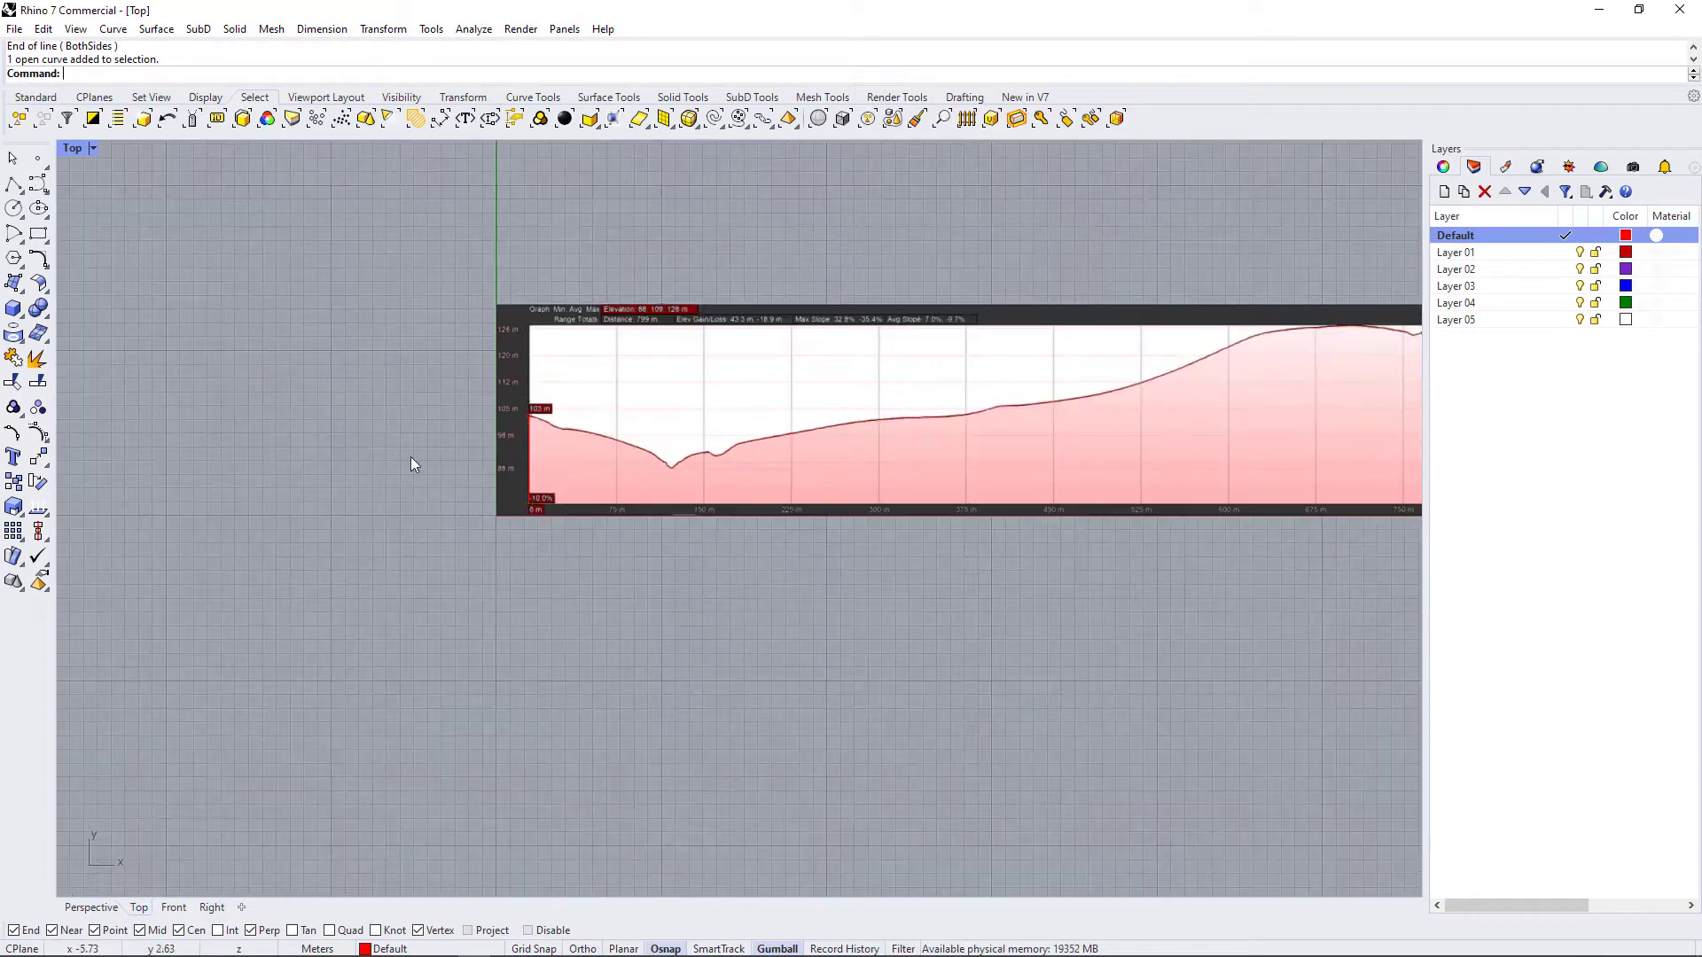
scroll(401, 271, "down", 2)
left_click_drag(381, 254, 1207, 599)
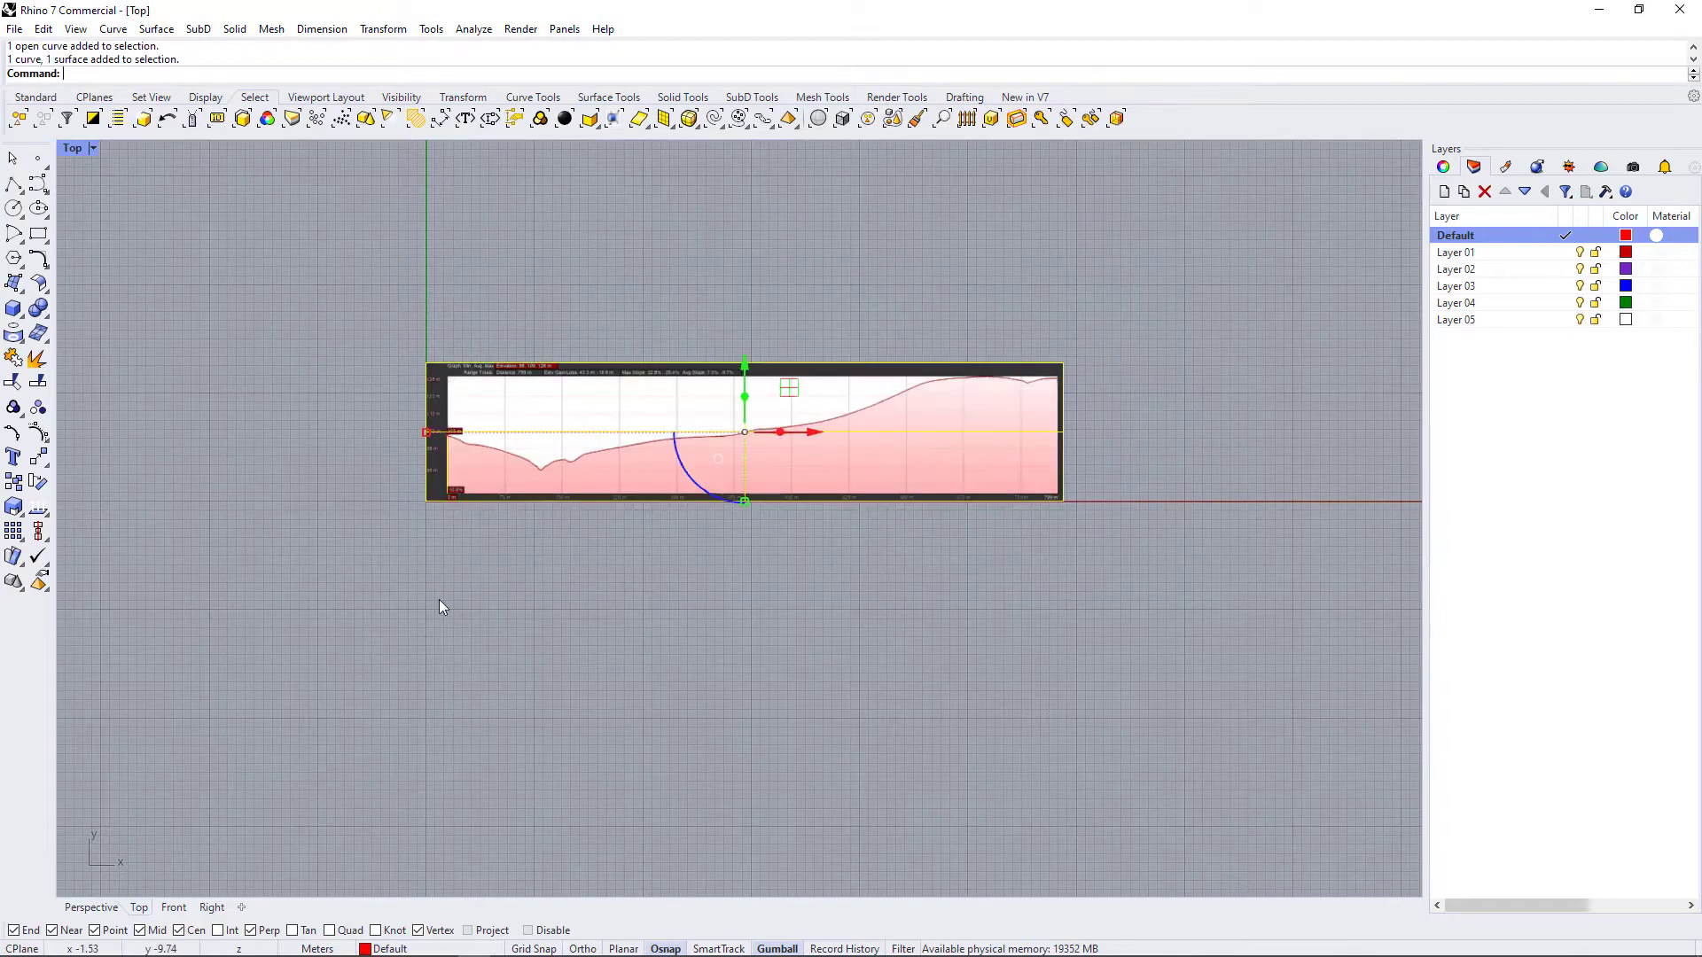
scroll(412, 399, "up", 8)
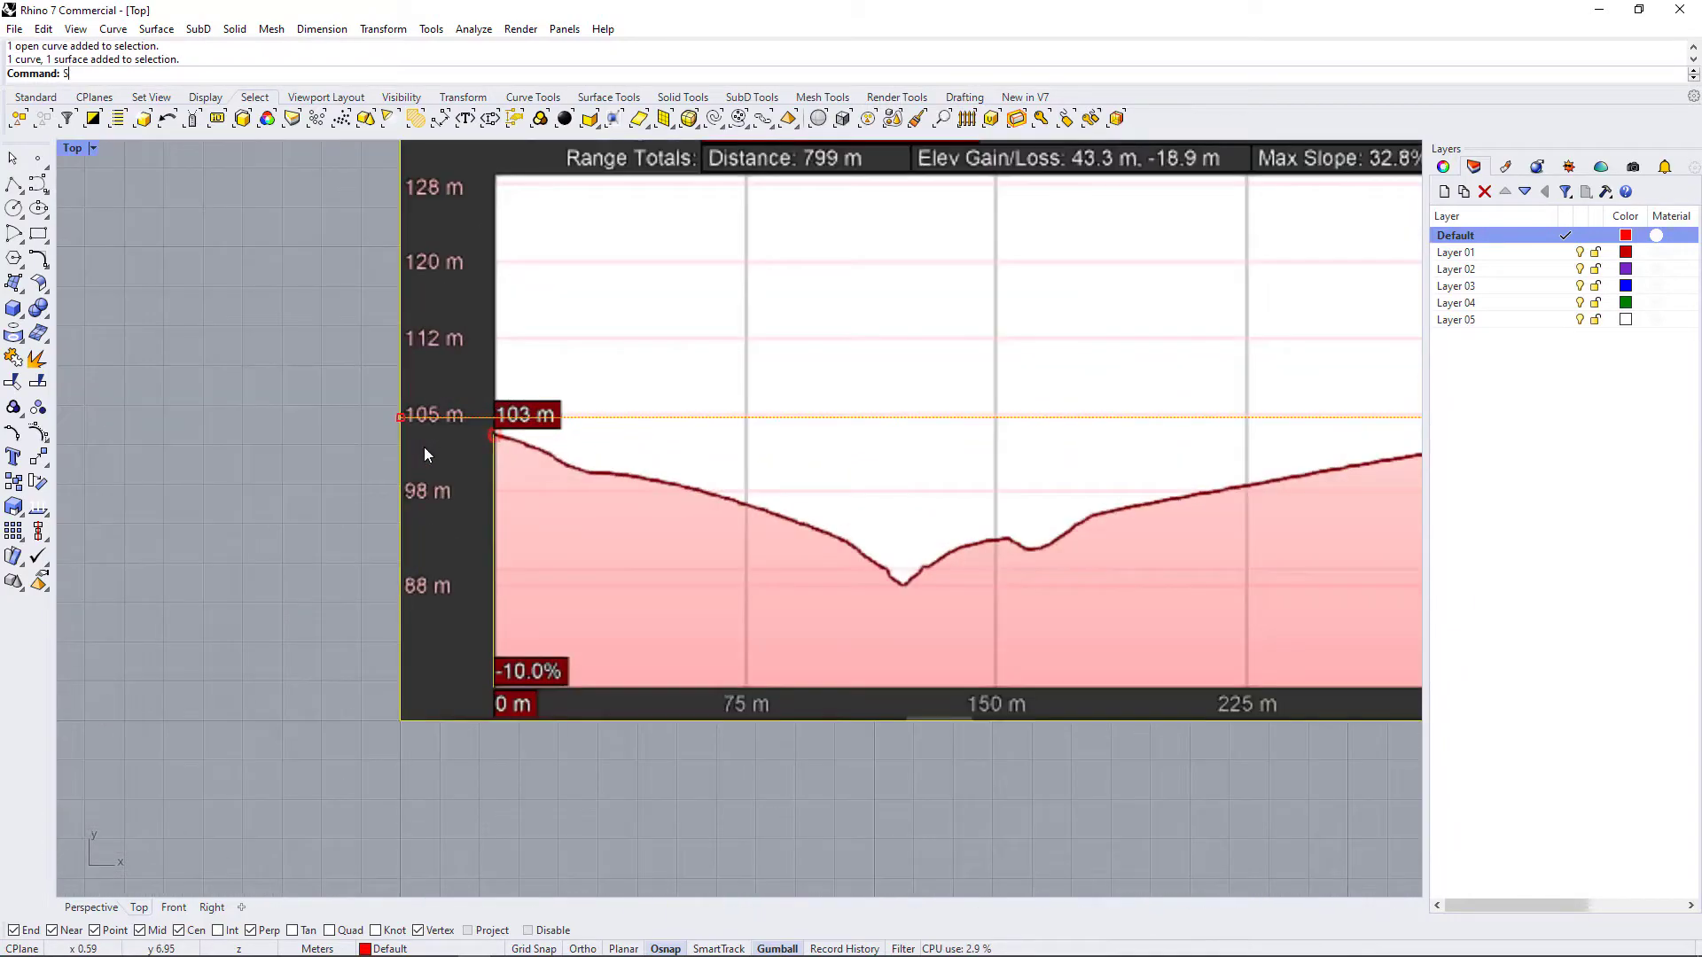
key("Return")
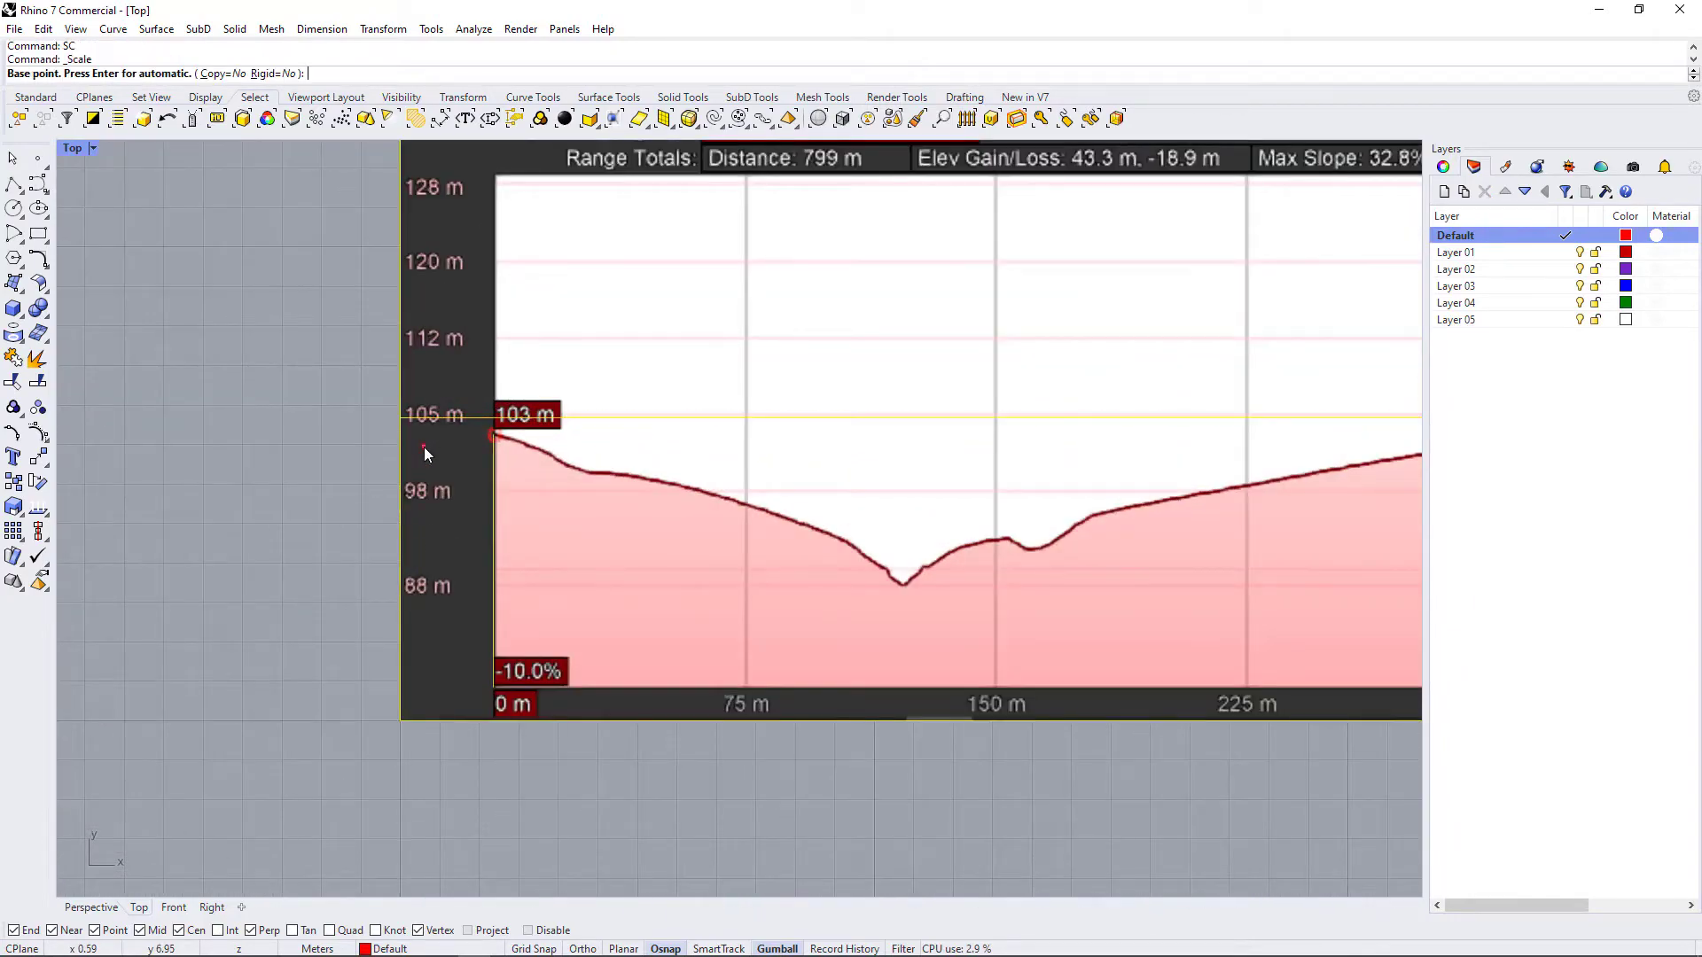
left_click(493, 690)
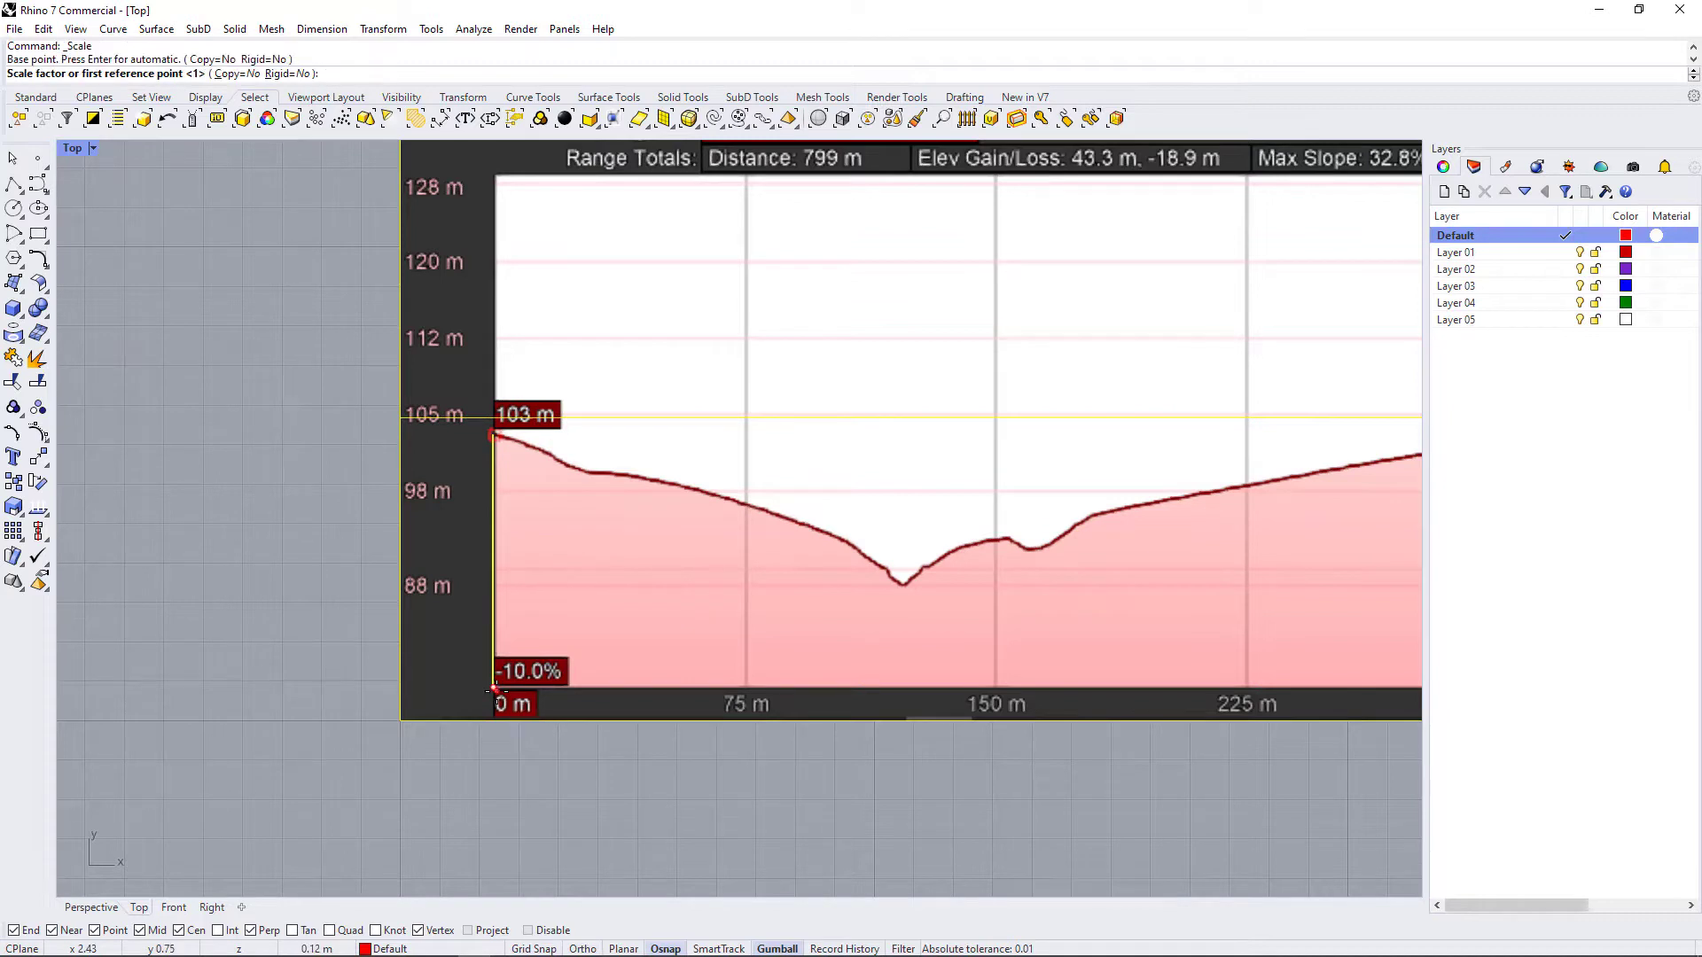
left_click(494, 435)
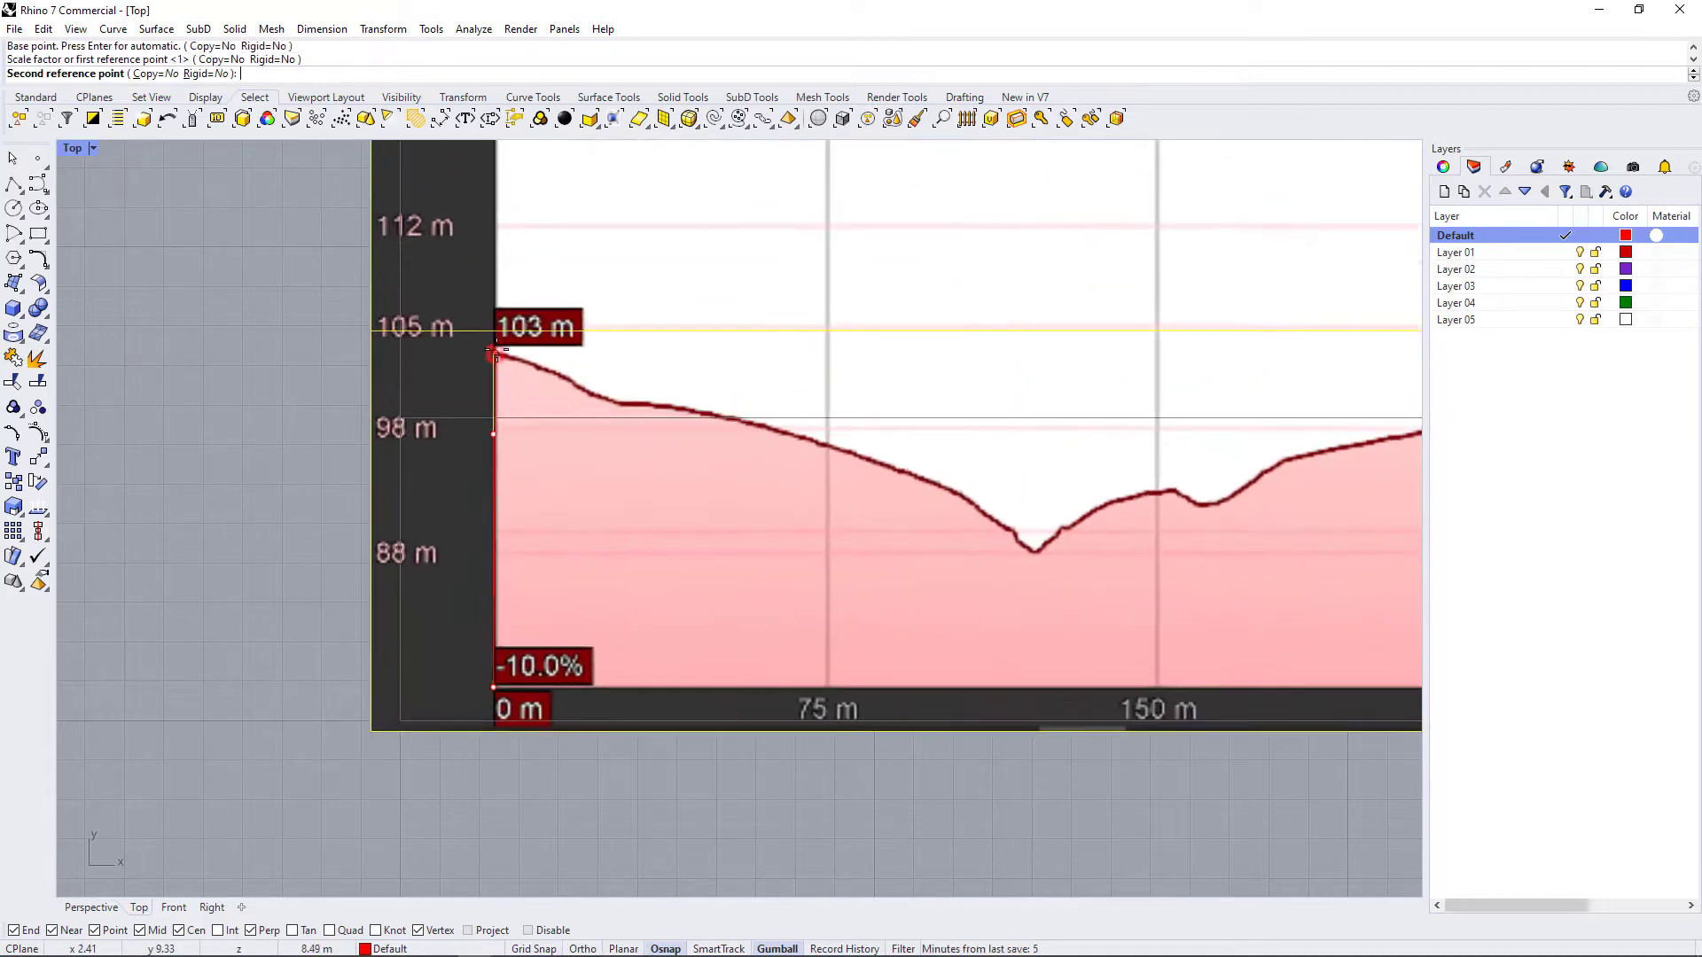
type("103")
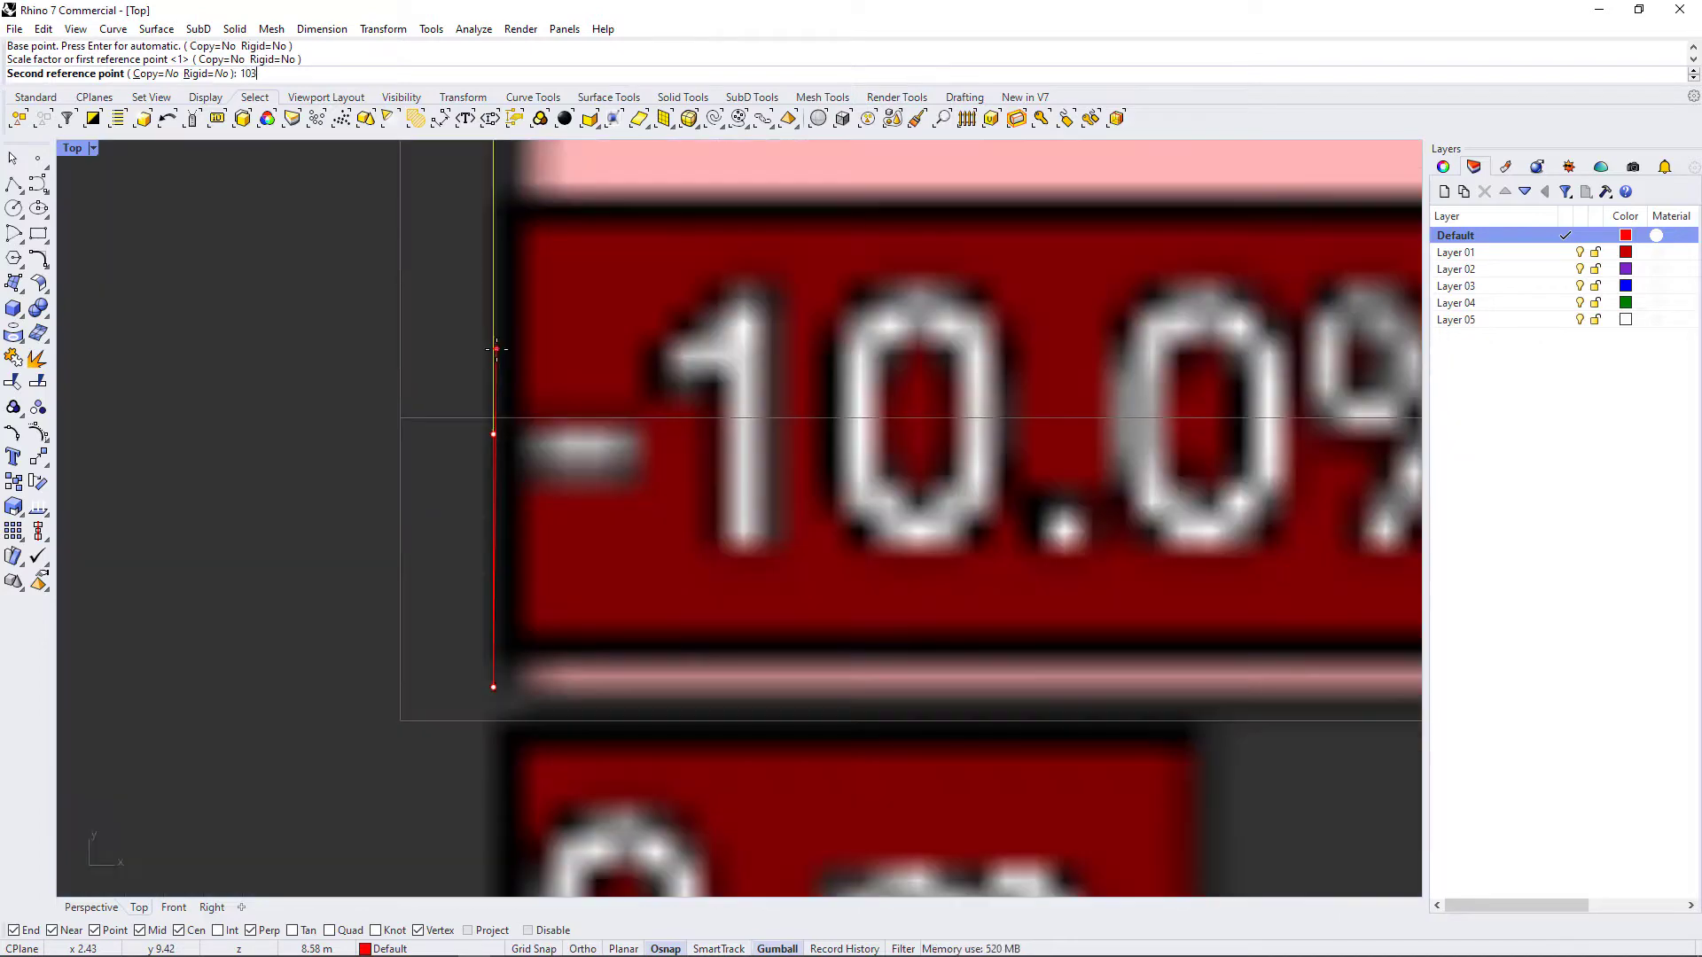
key("Return")
- Zoom extents to show the whole profile image, then deselect it
type("Z")
key("Return")
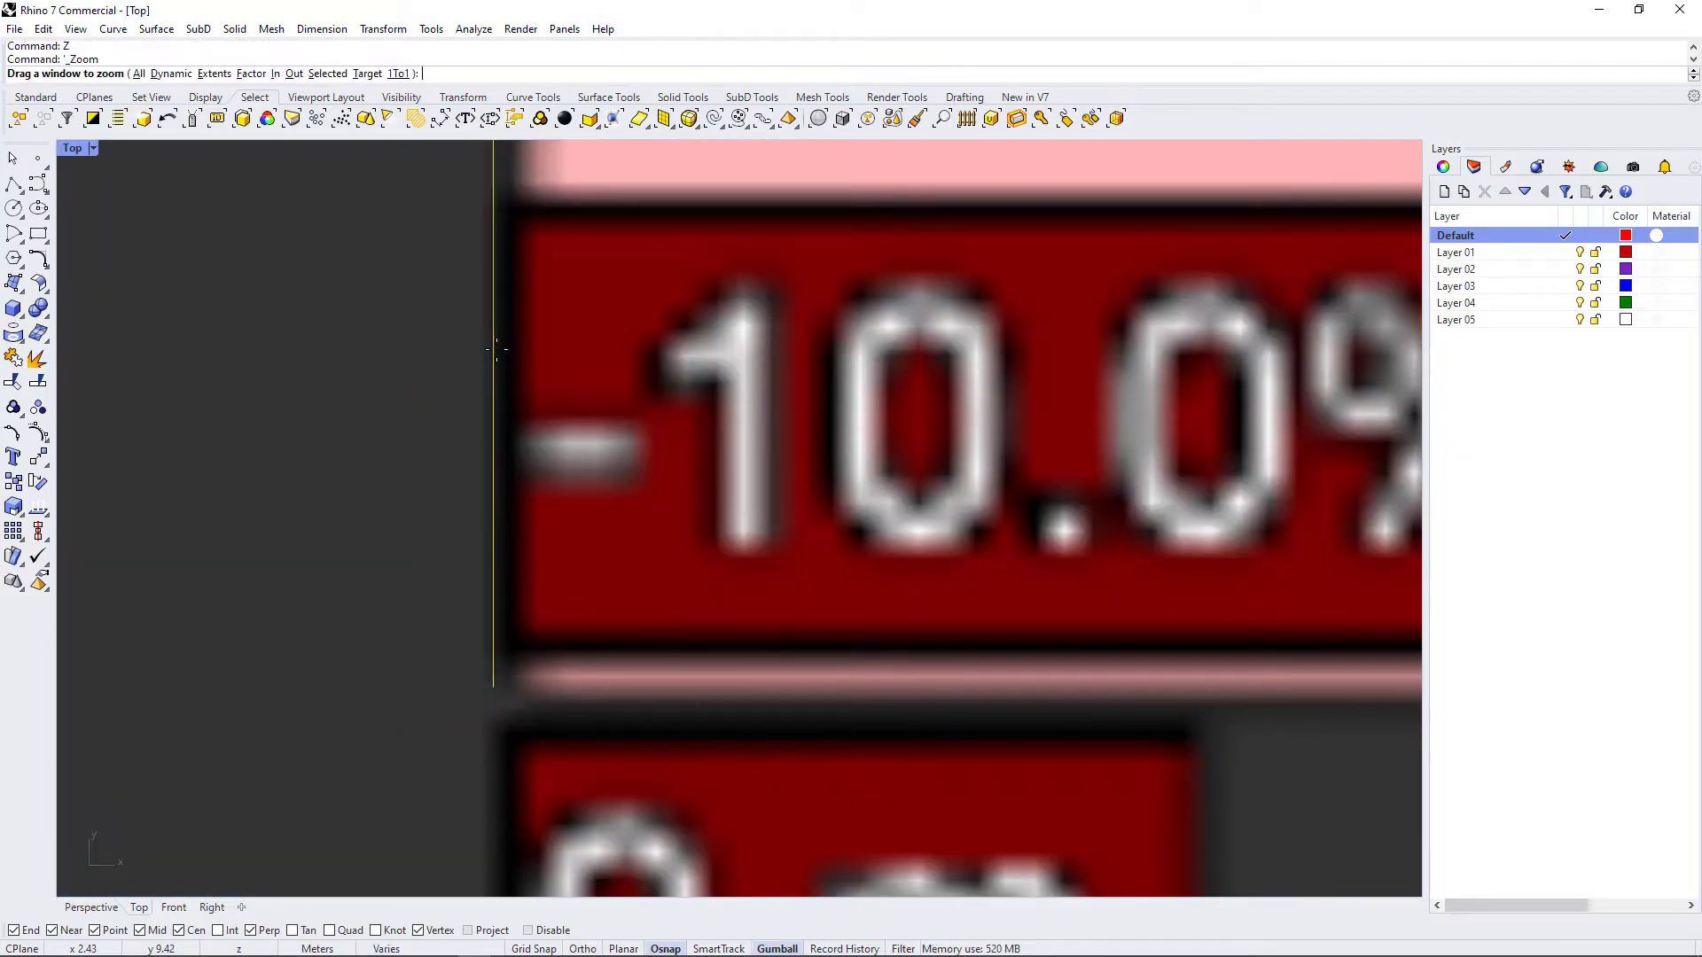
type("e")
key("Return")
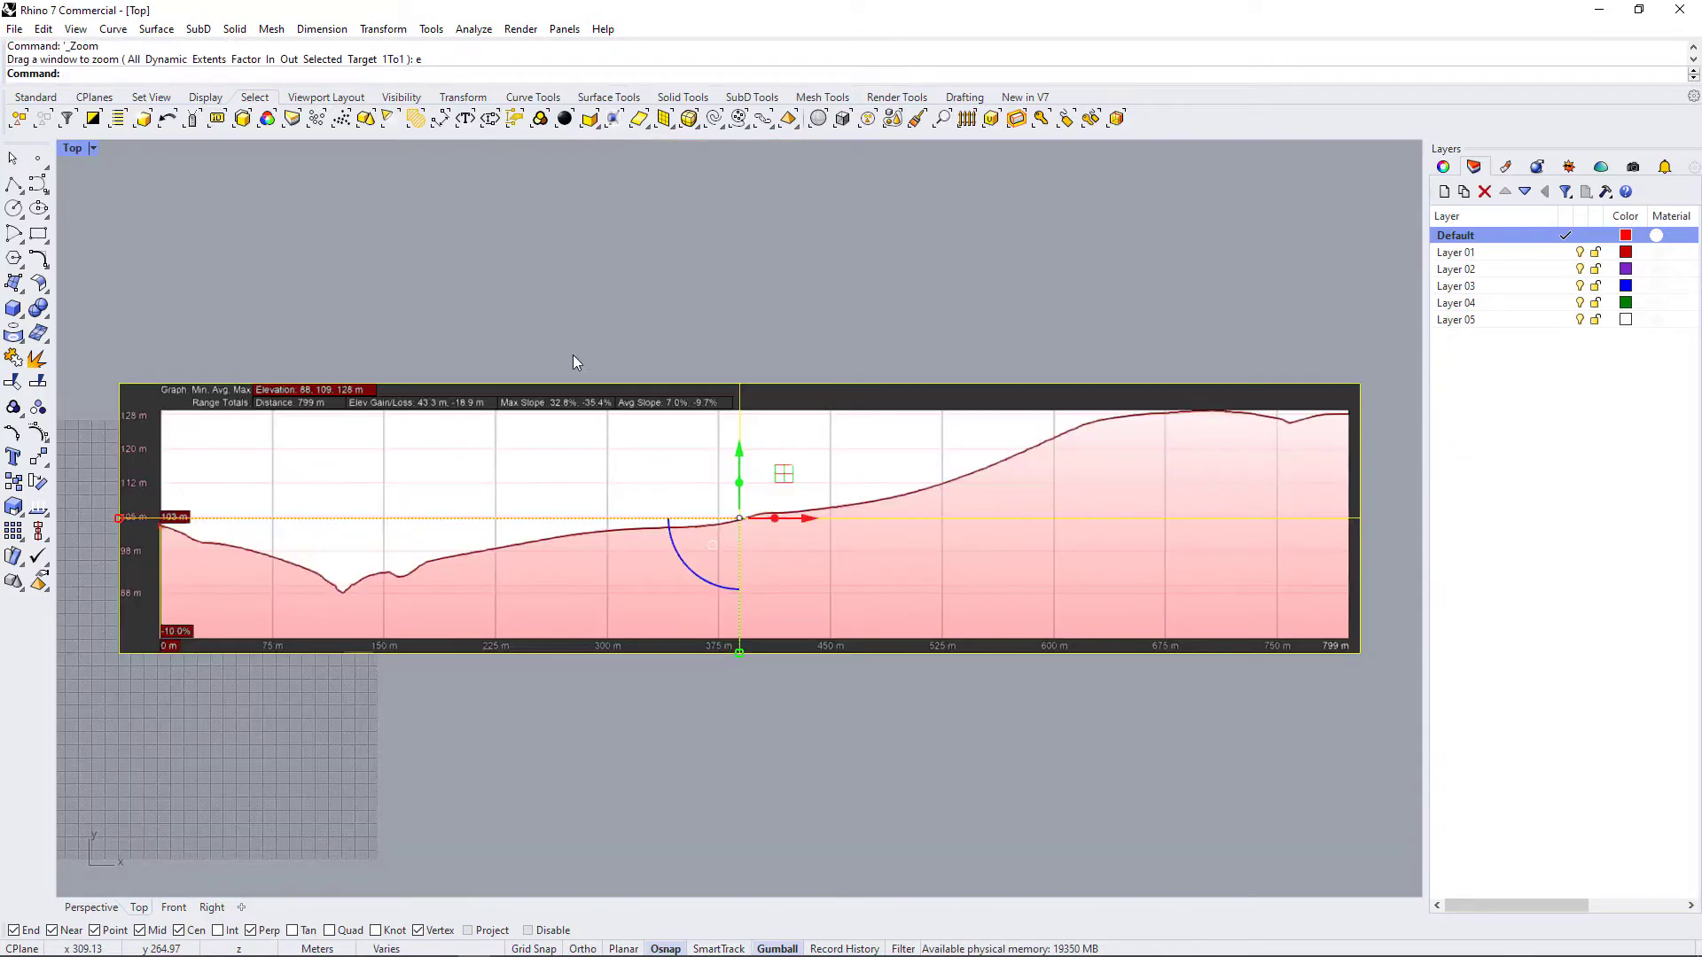
left_click(866, 293)
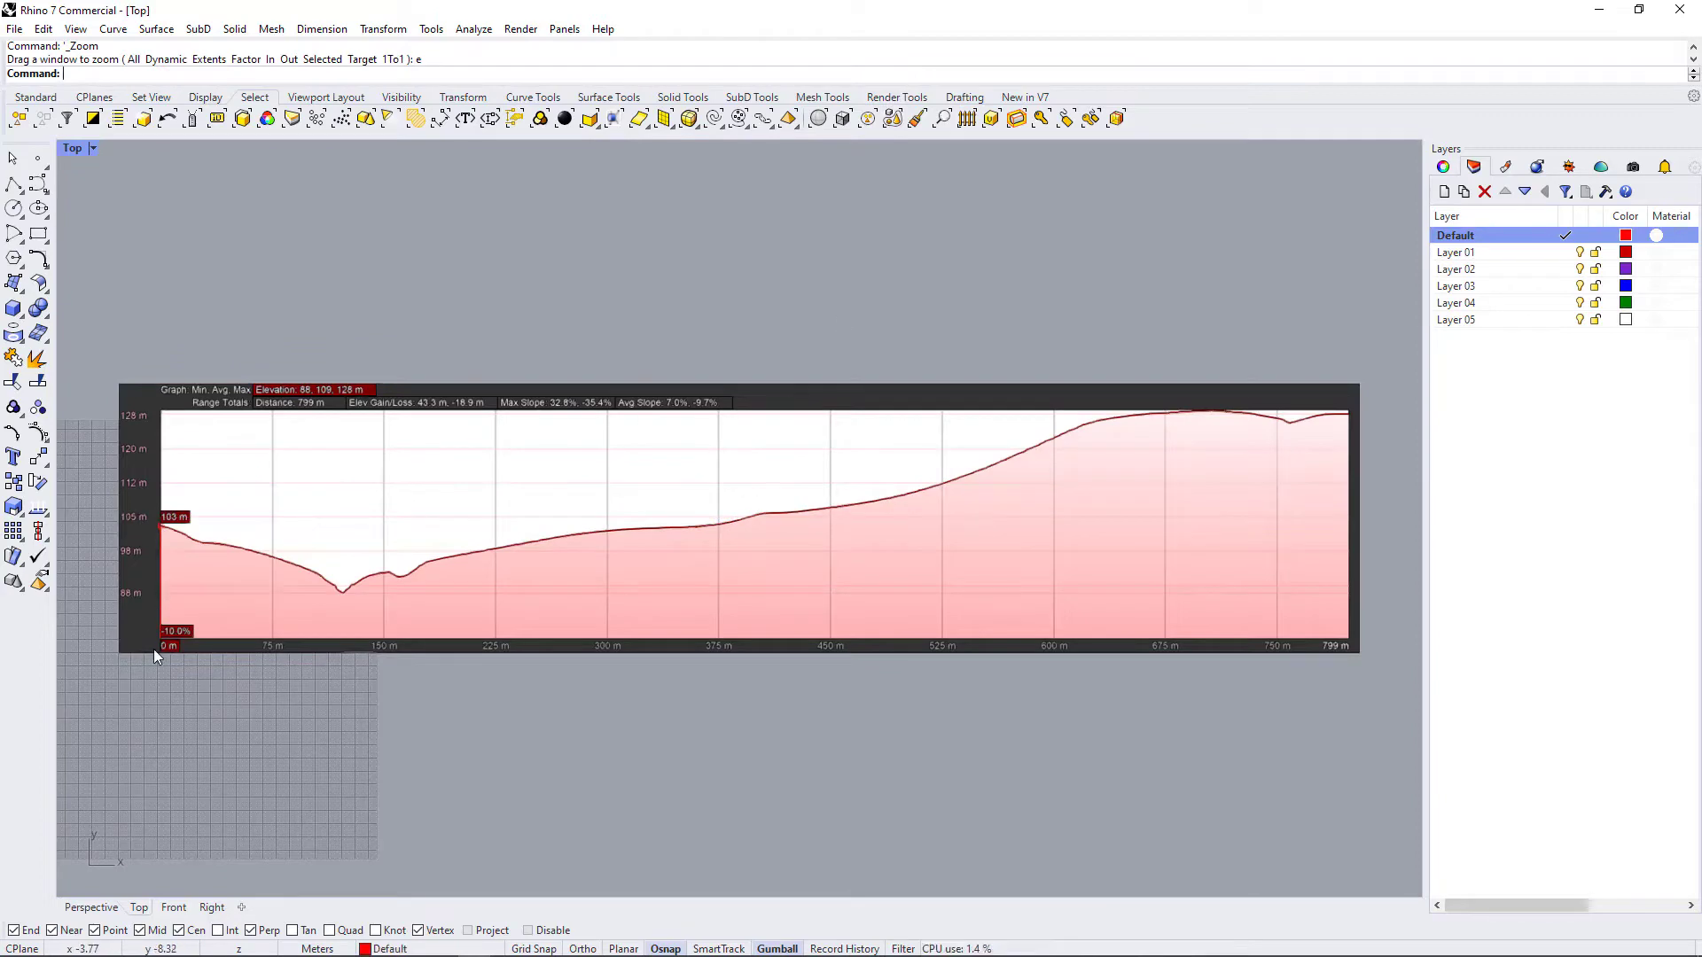
- Measure the horizontal distance from the 0 m corner to the 75 m mark, then select the picture
scroll(137, 636, "up", 5)
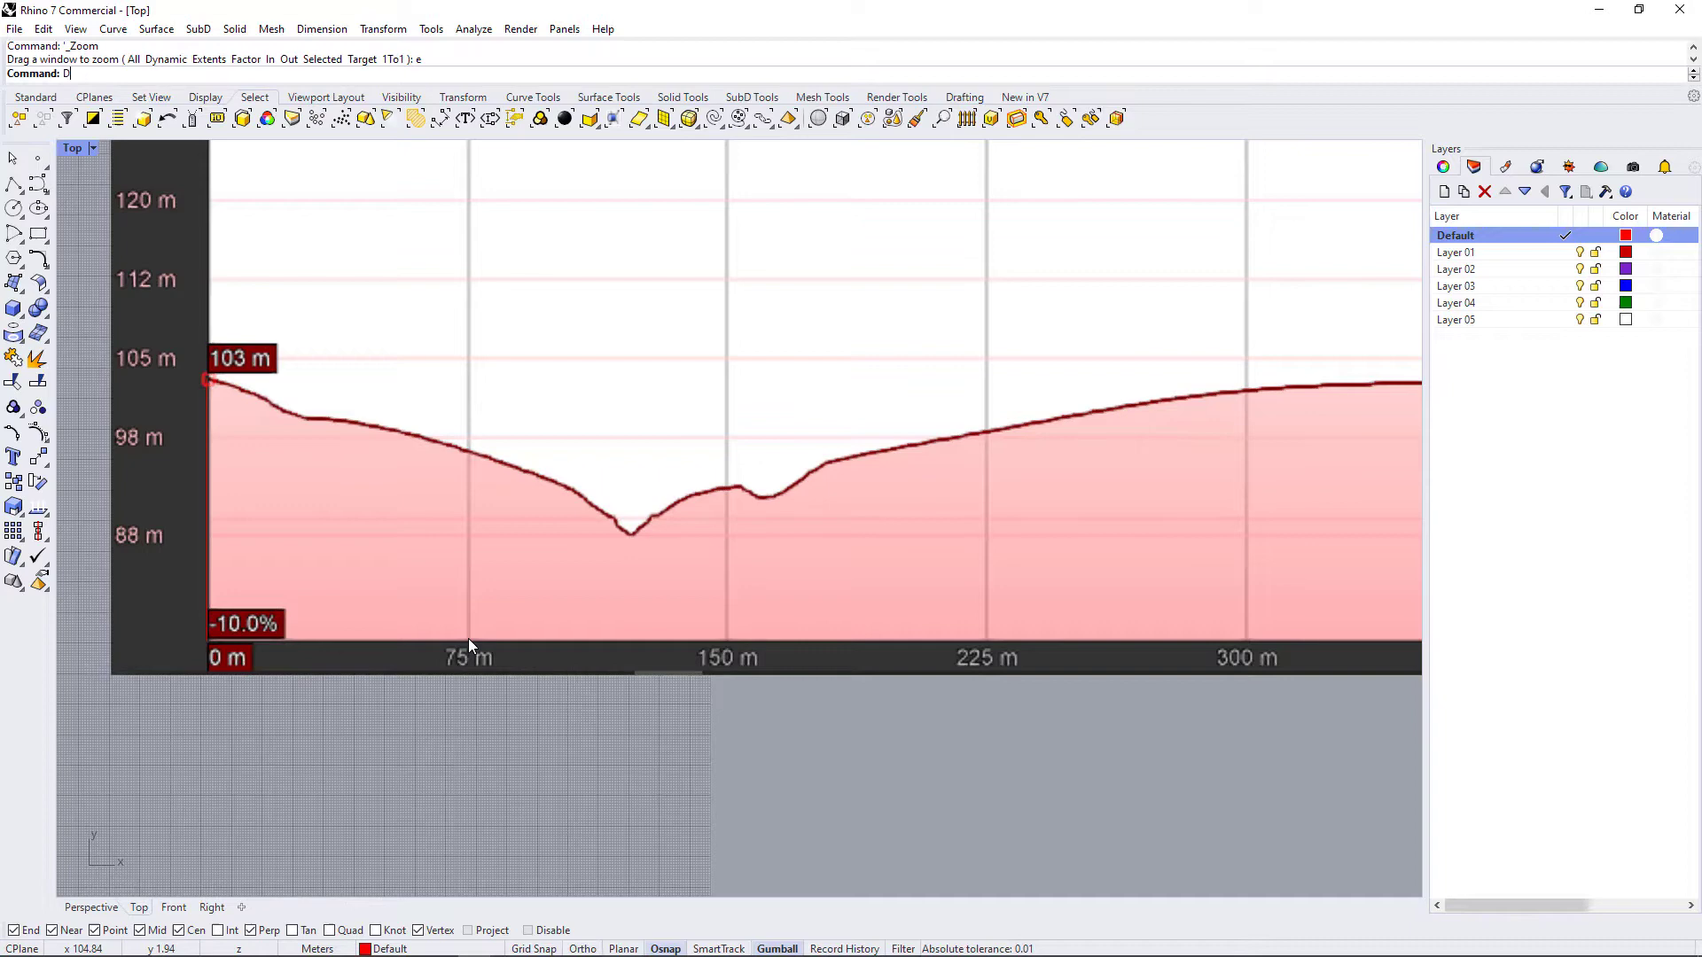
type("i")
key("Return")
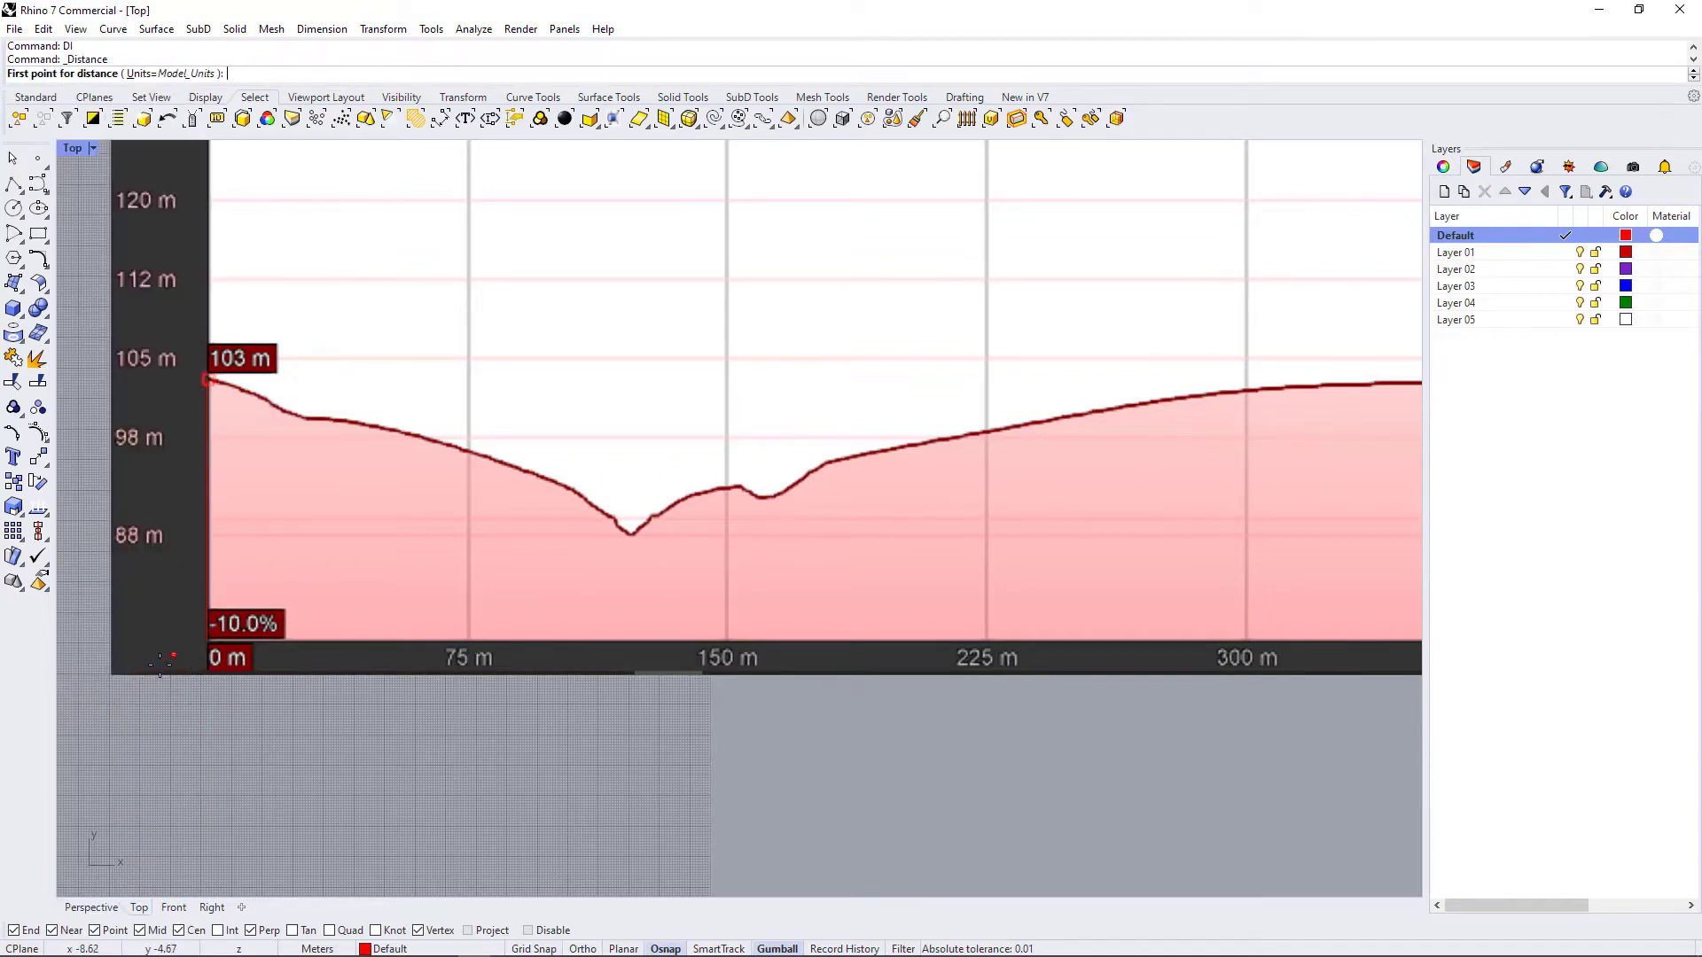
left_click(207, 639)
key("F8")
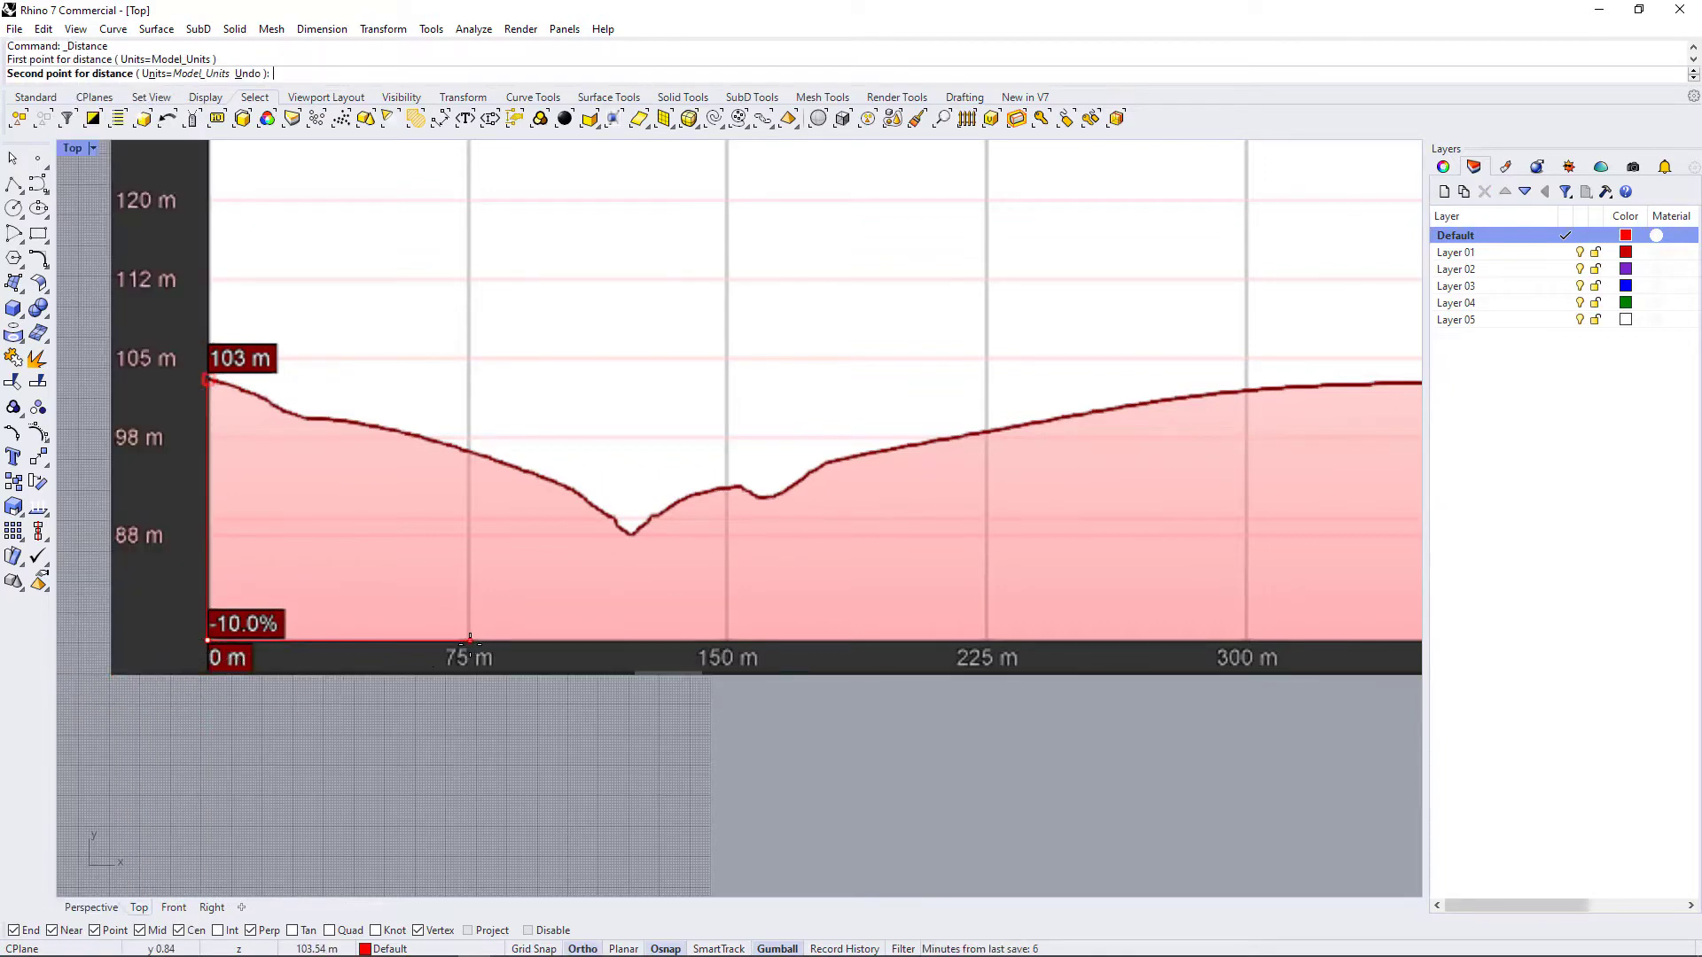
left_click(468, 639, "shift")
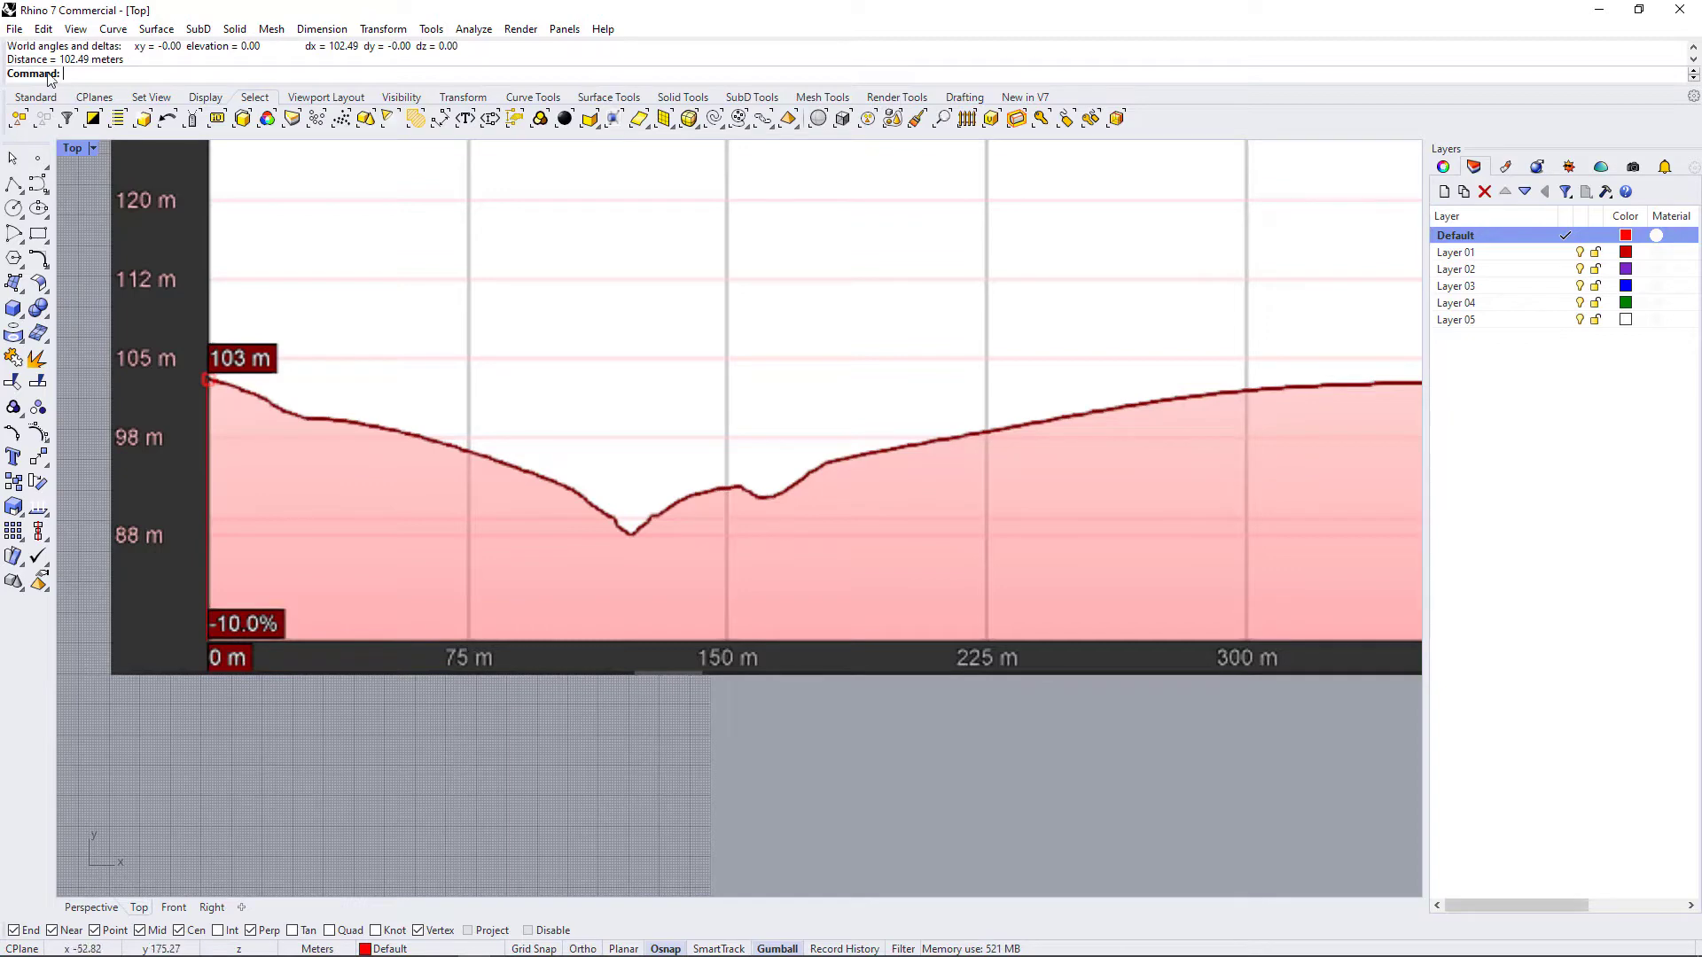
scroll(507, 637, "down", 8)
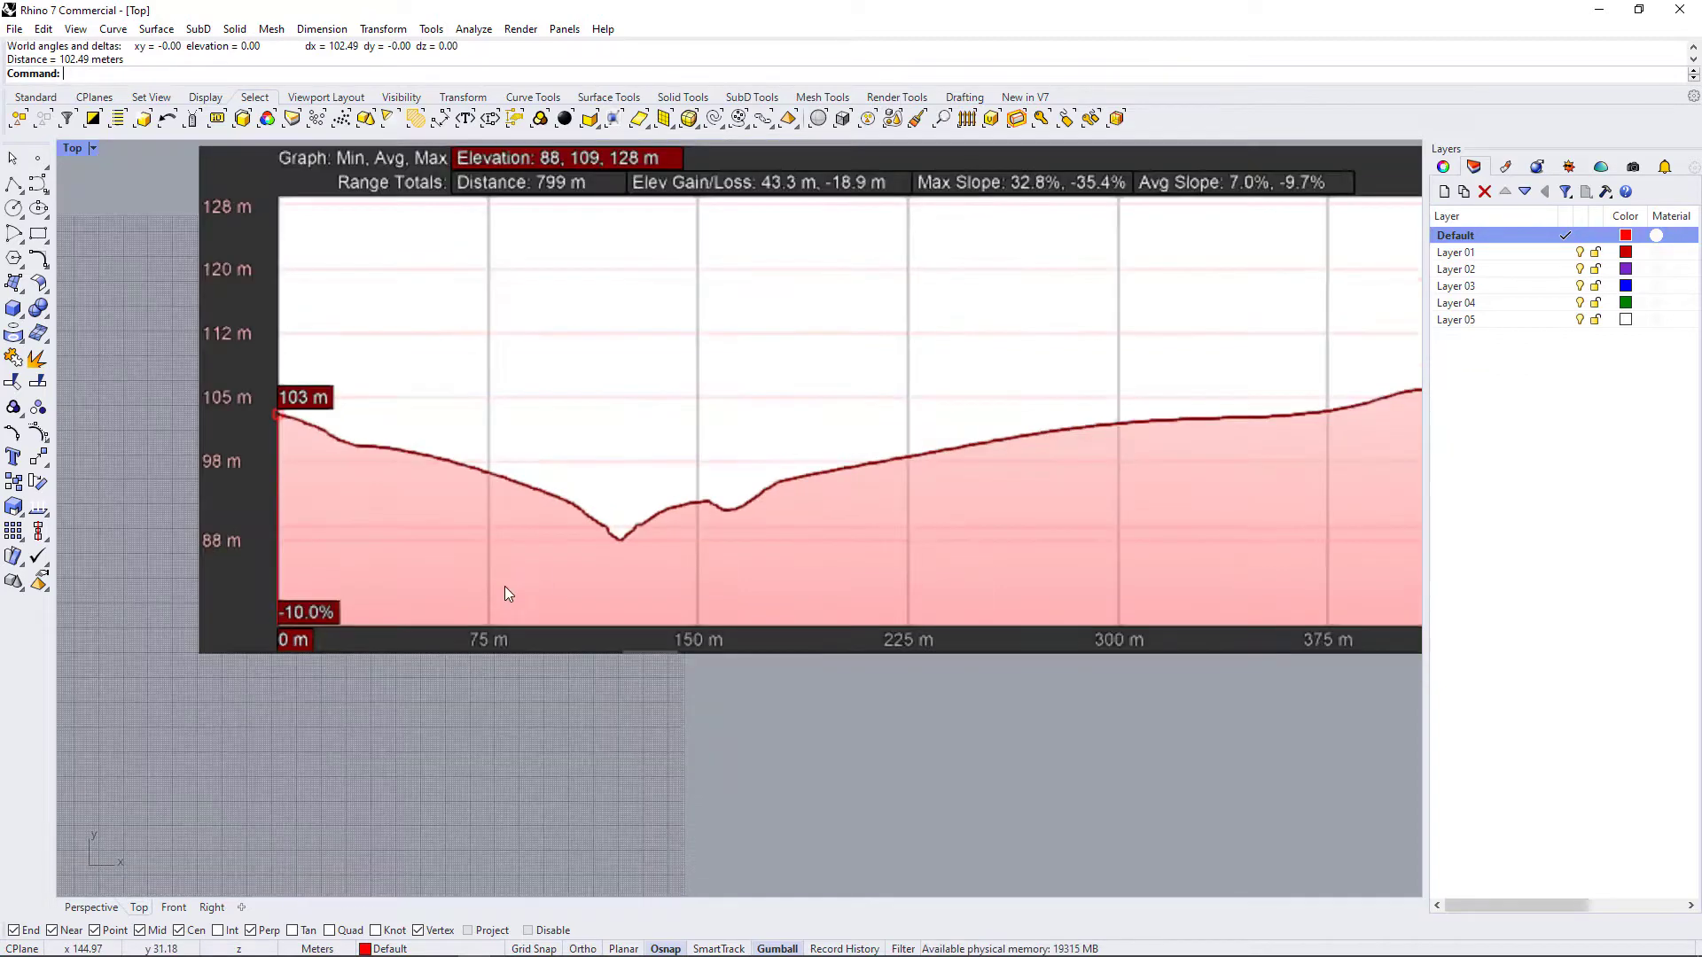
left_click_drag(1119, 652, 954, 549)
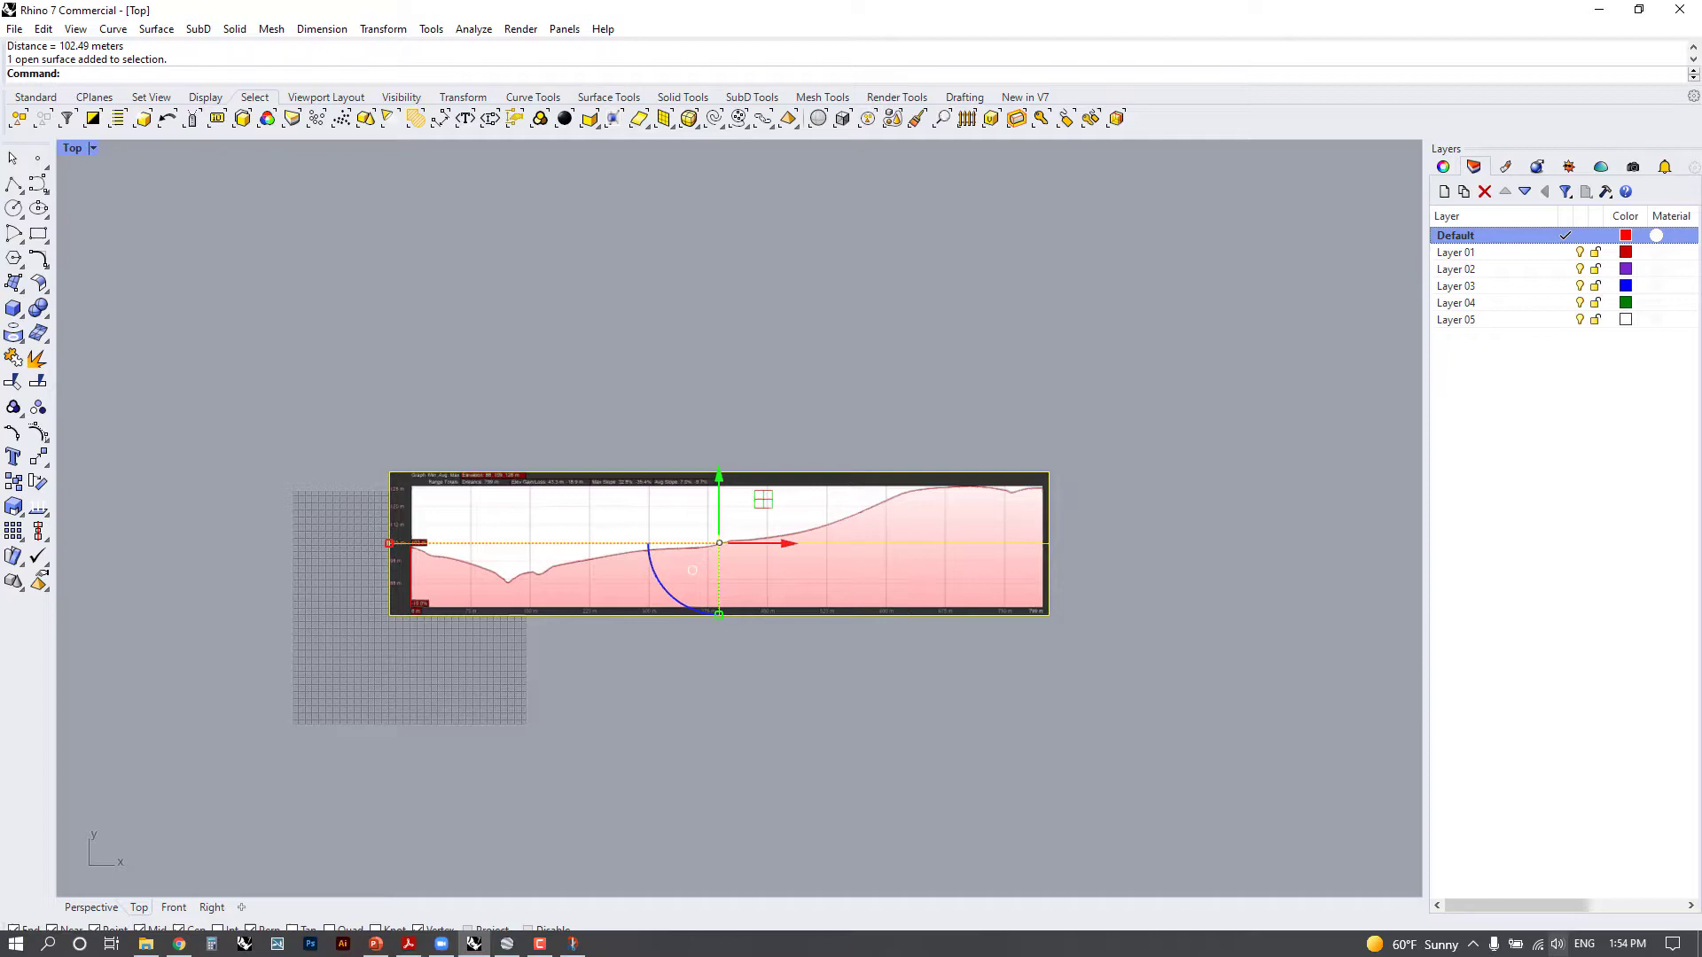
- Draw a horizontal reference line from the graph's 0 m corner to its 75 m mark
scroll(469, 553, "up", 4)
right_click_drag(468, 553, 336, 569)
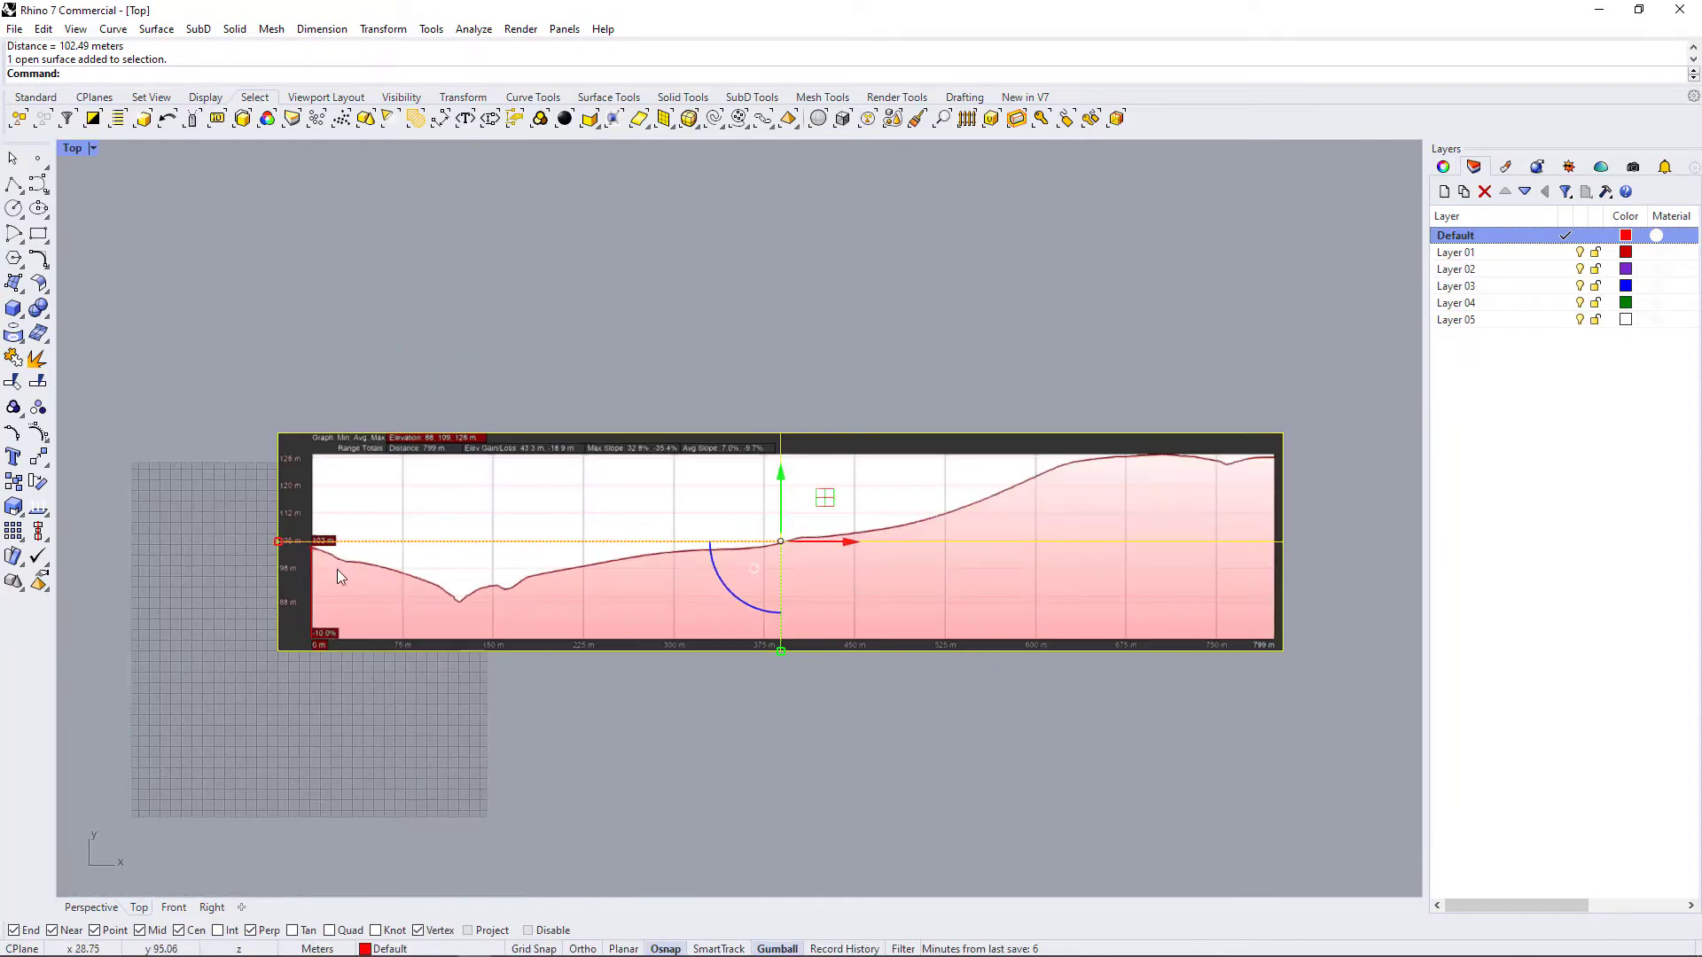
left_click(369, 703)
scroll(317, 633, "up", 5)
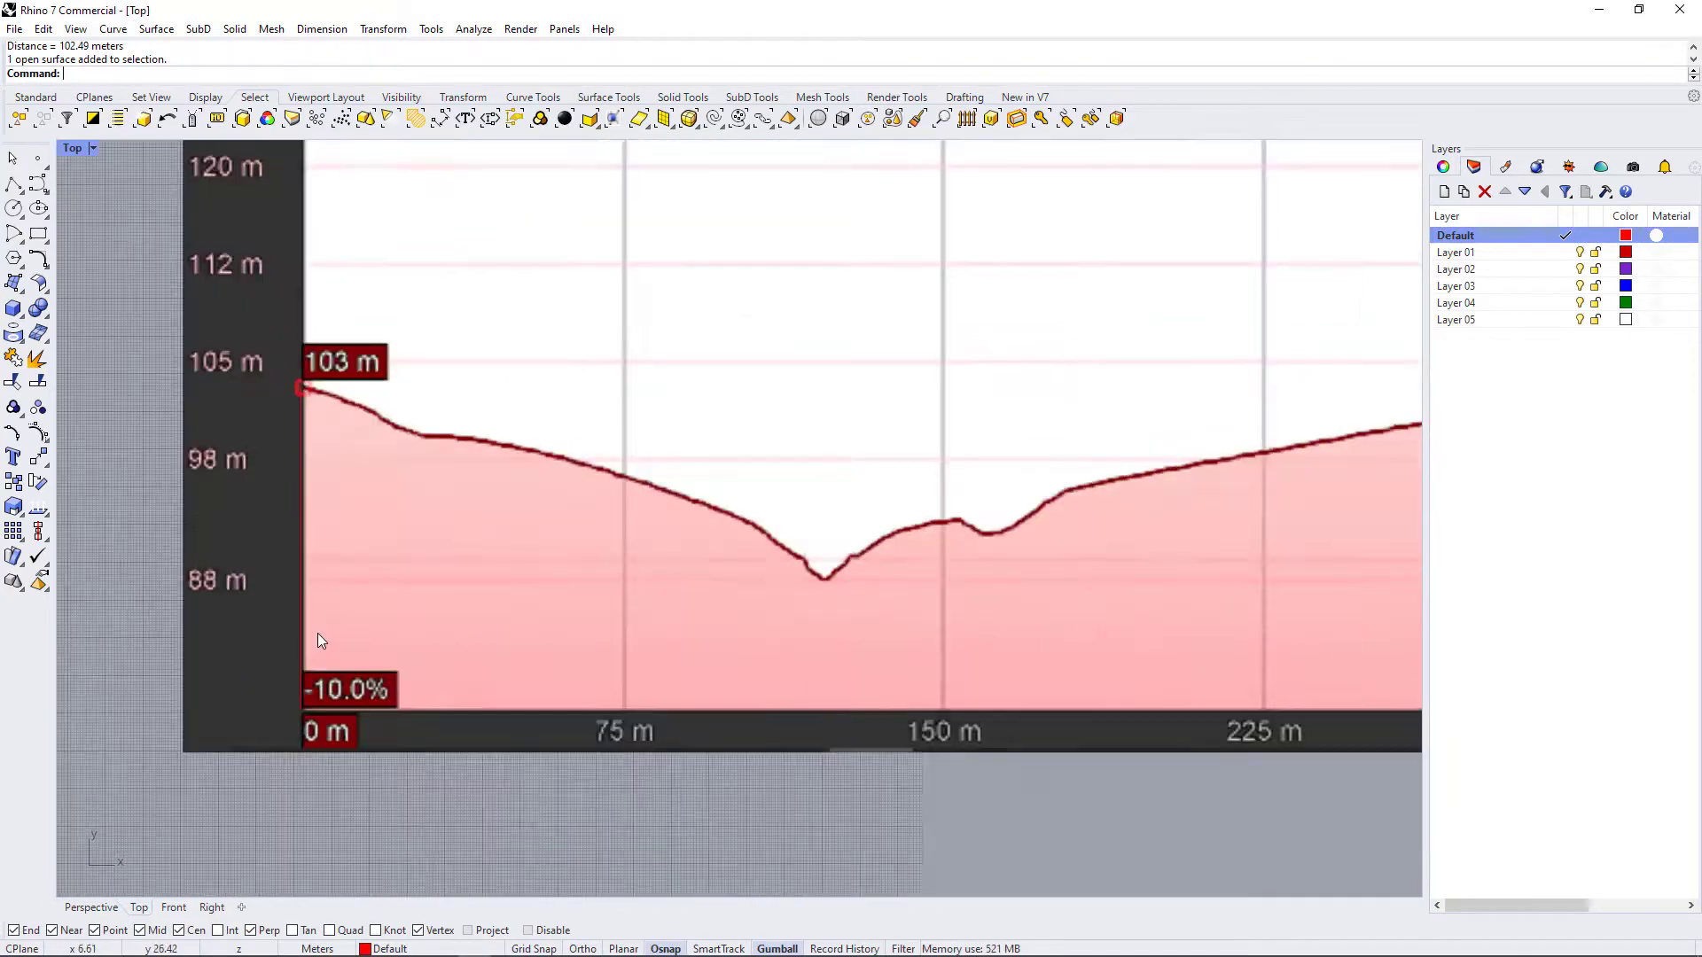
type("L")
key("Return")
left_click(300, 332)
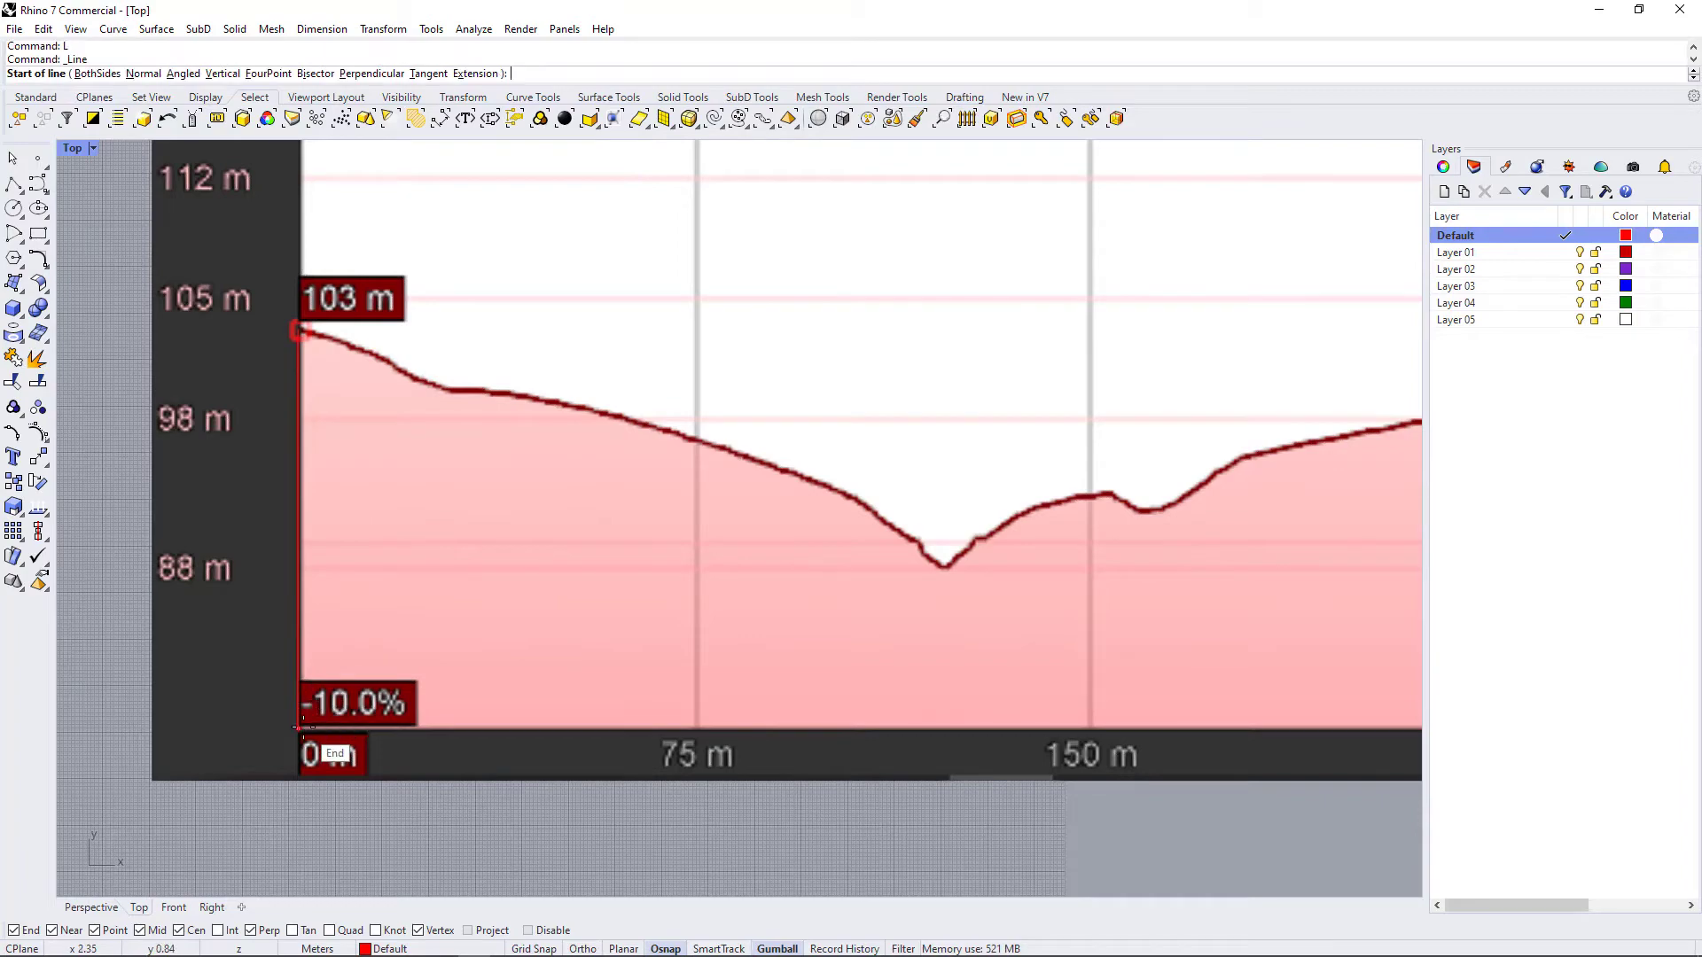
key("F8")
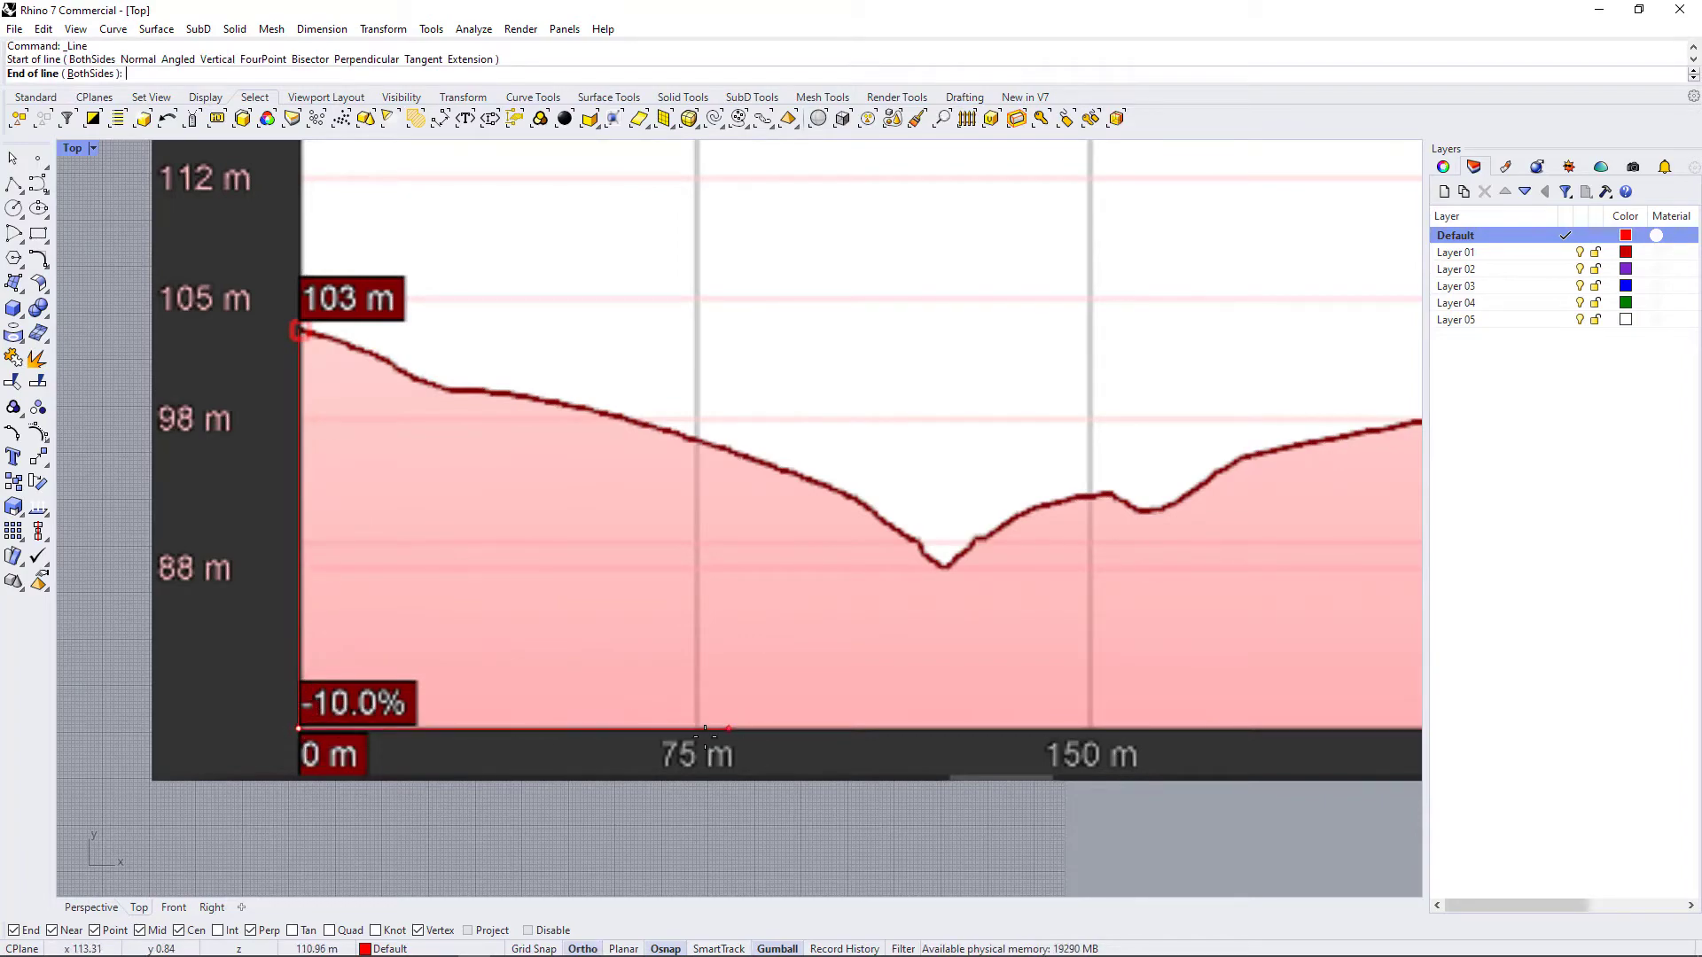
left_click(698, 729)
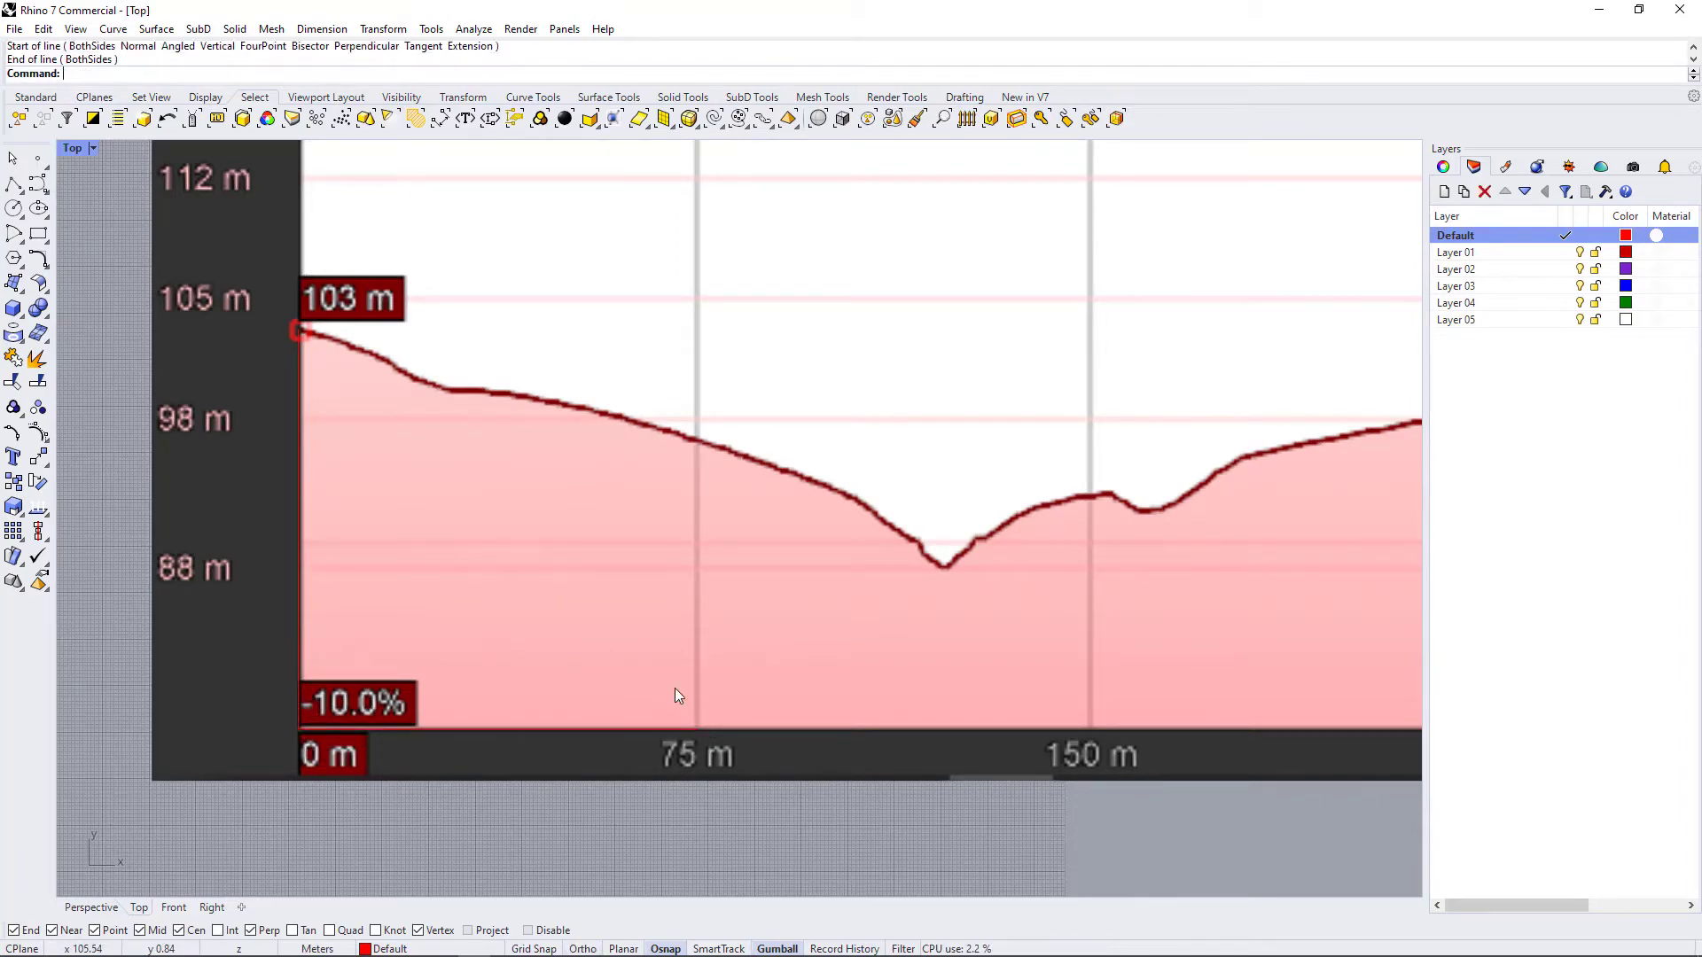
- Scale1D the profile image from the 0 m corner so the reference line end measures 75
scroll(466, 563, "down", 5)
left_click_drag(1180, 694, 1109, 569)
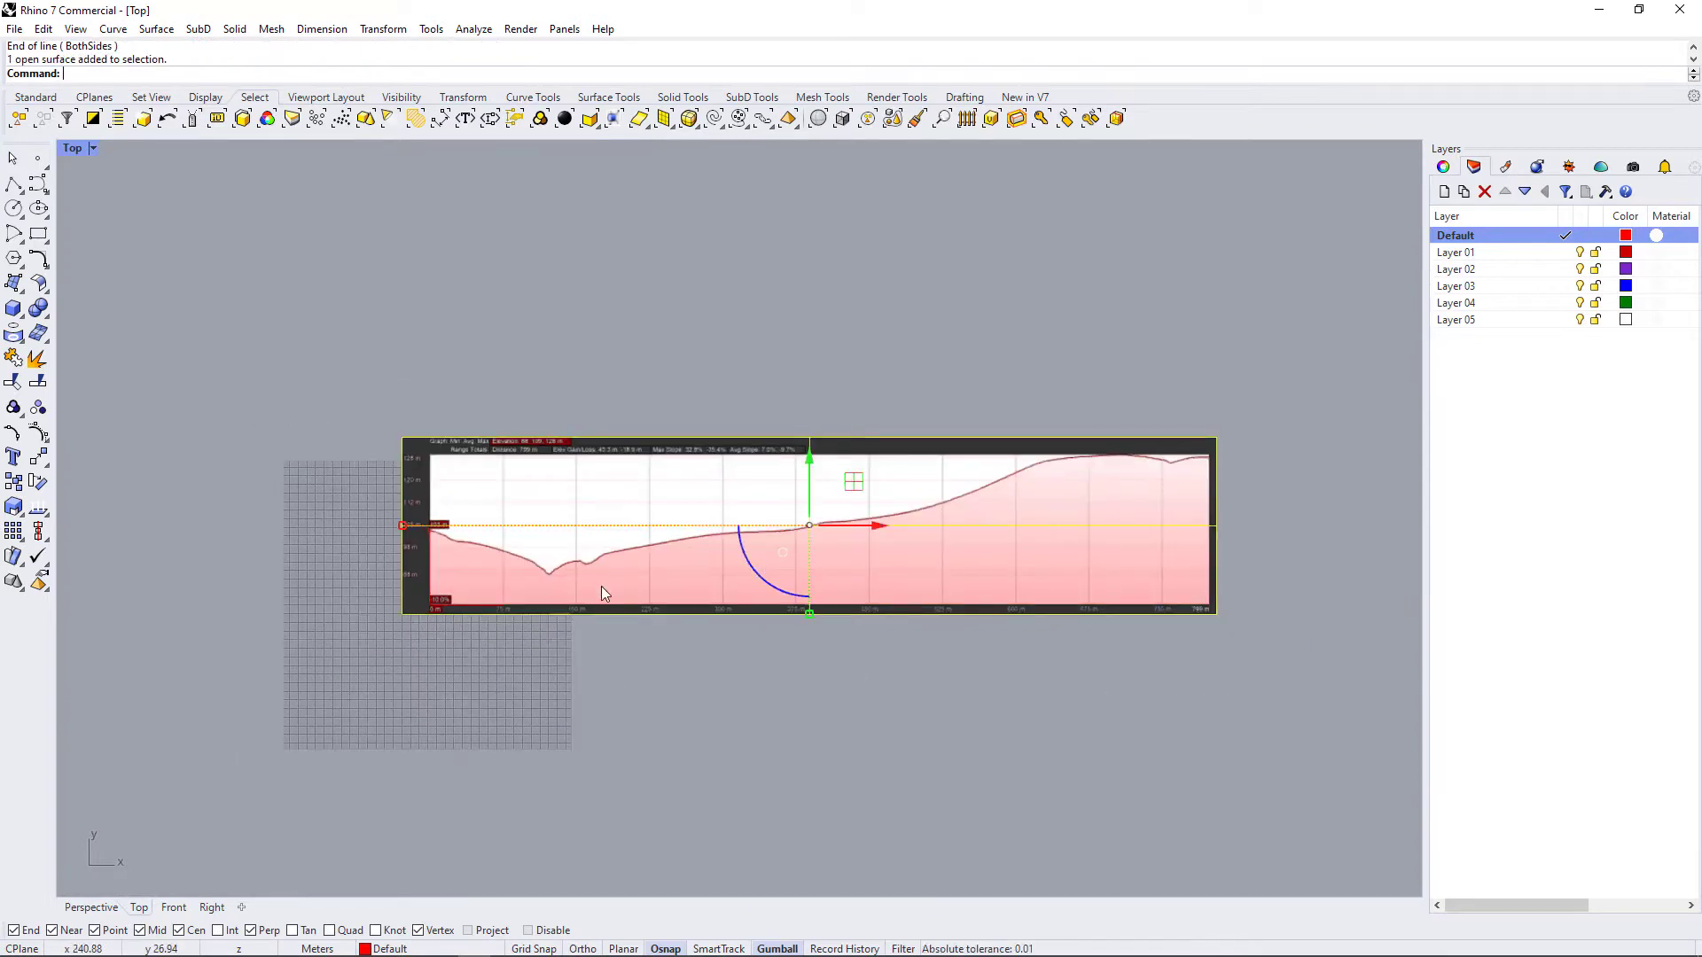
type("ale")
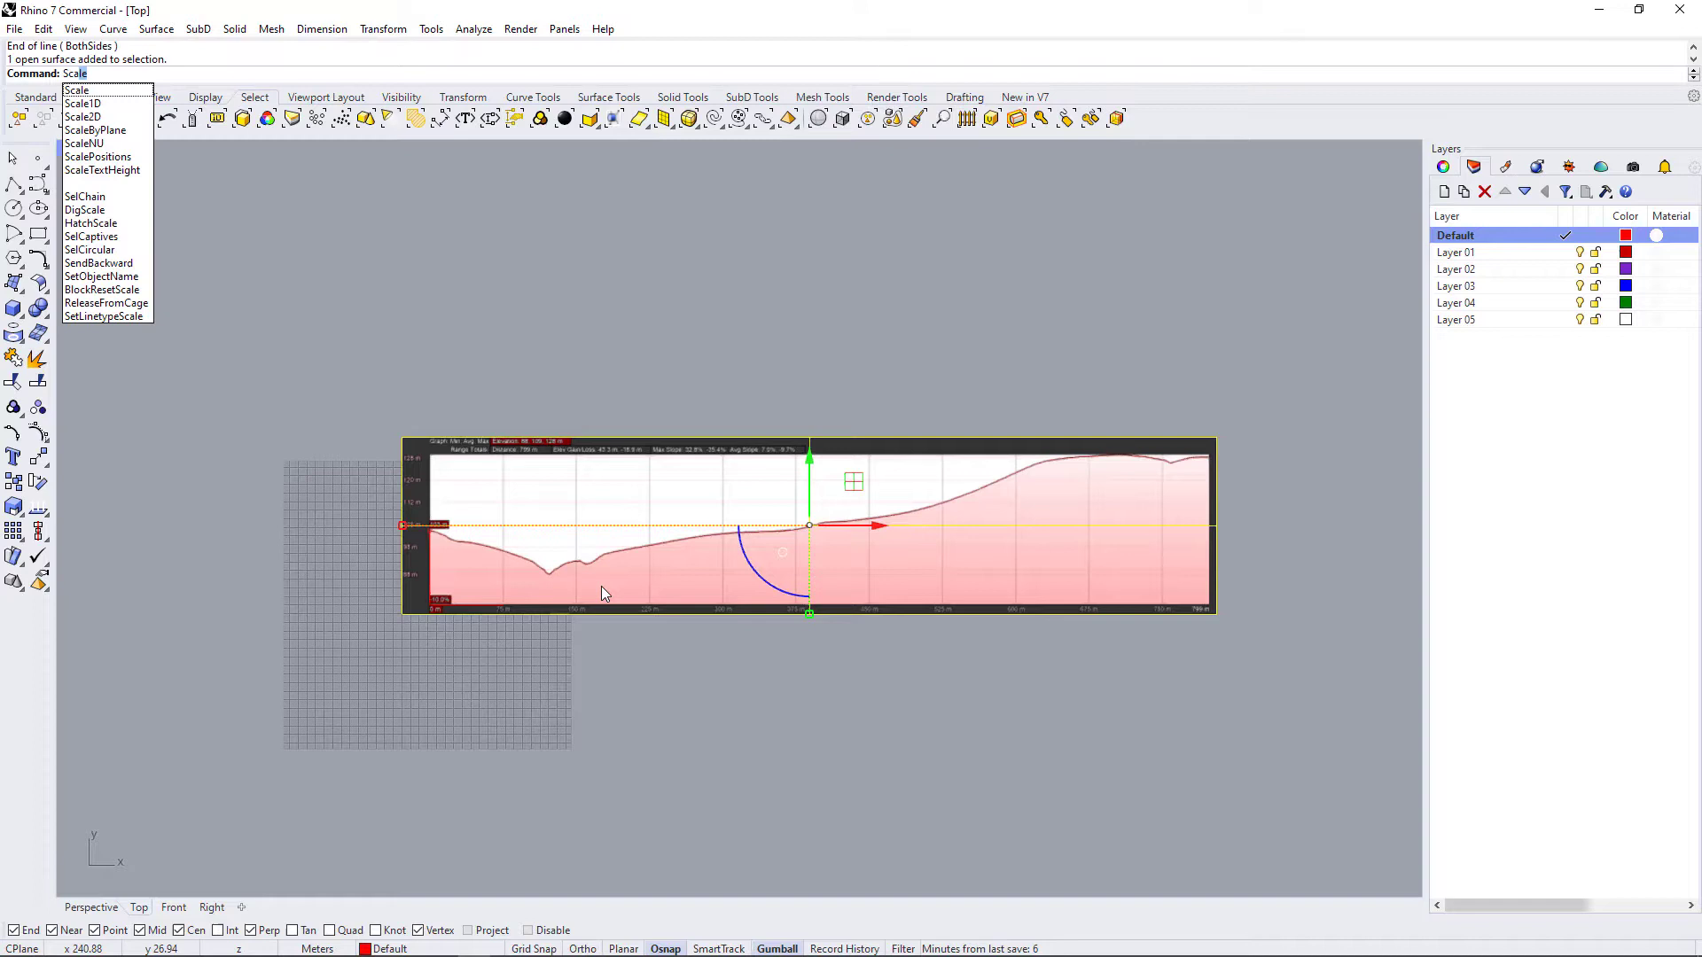
key("Down")
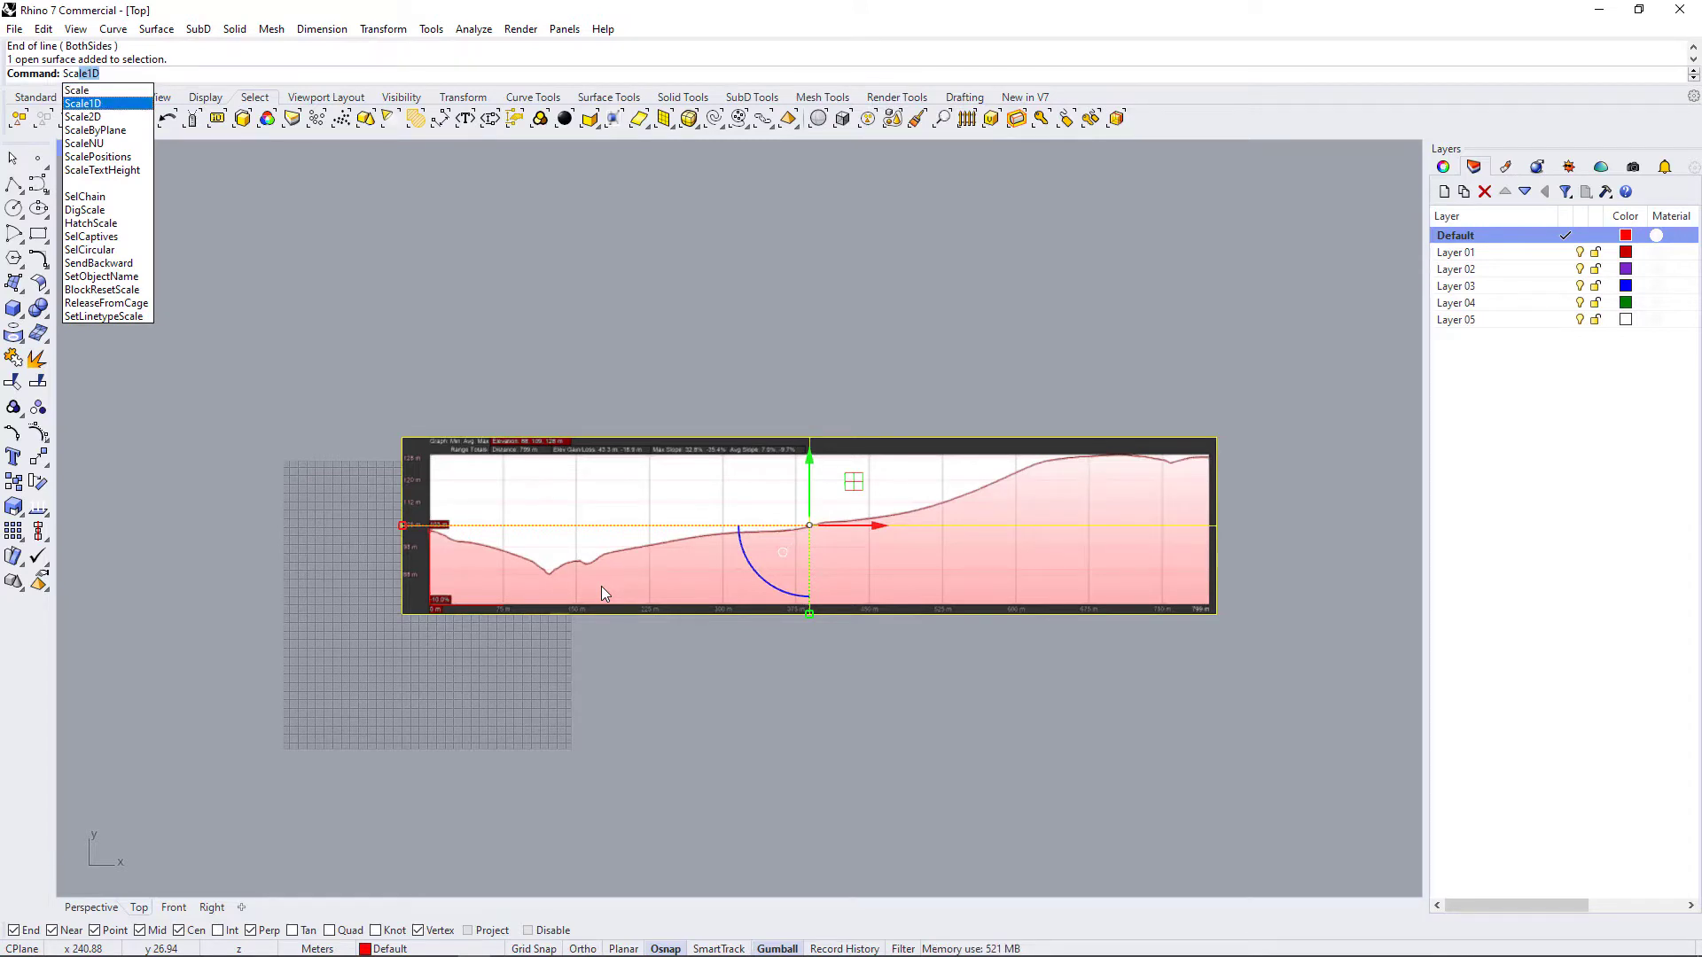
key("Return")
scroll(431, 631, "up", 3)
scroll(431, 631, "up", 3)
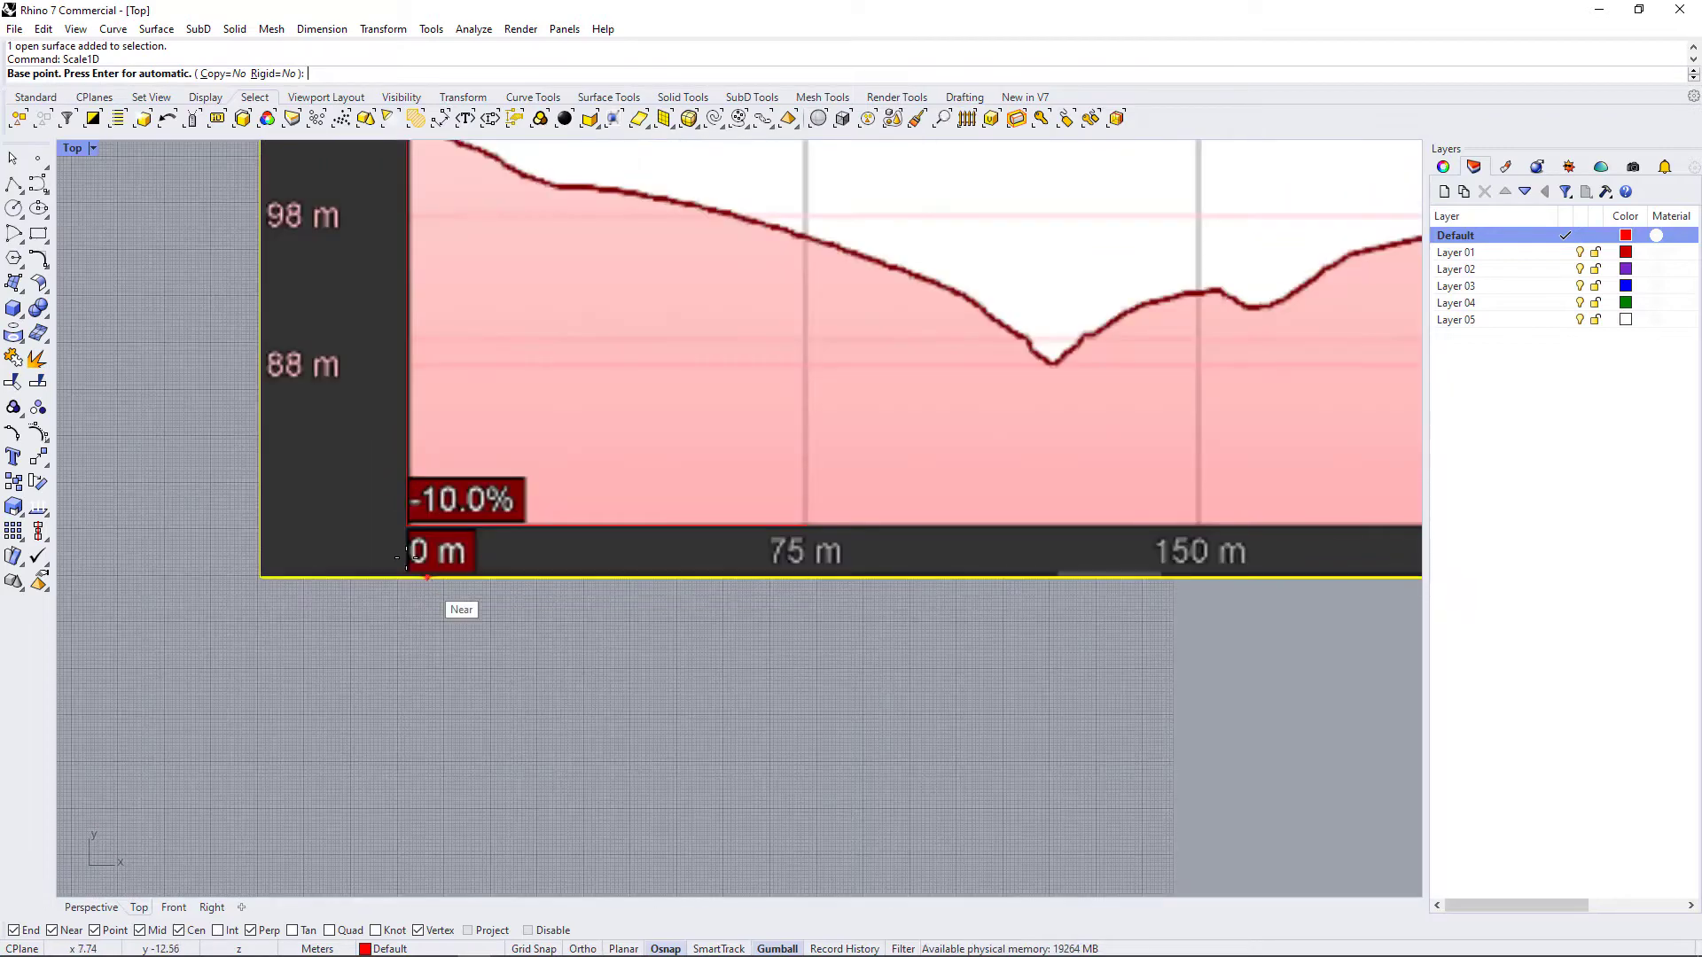
left_click(409, 523)
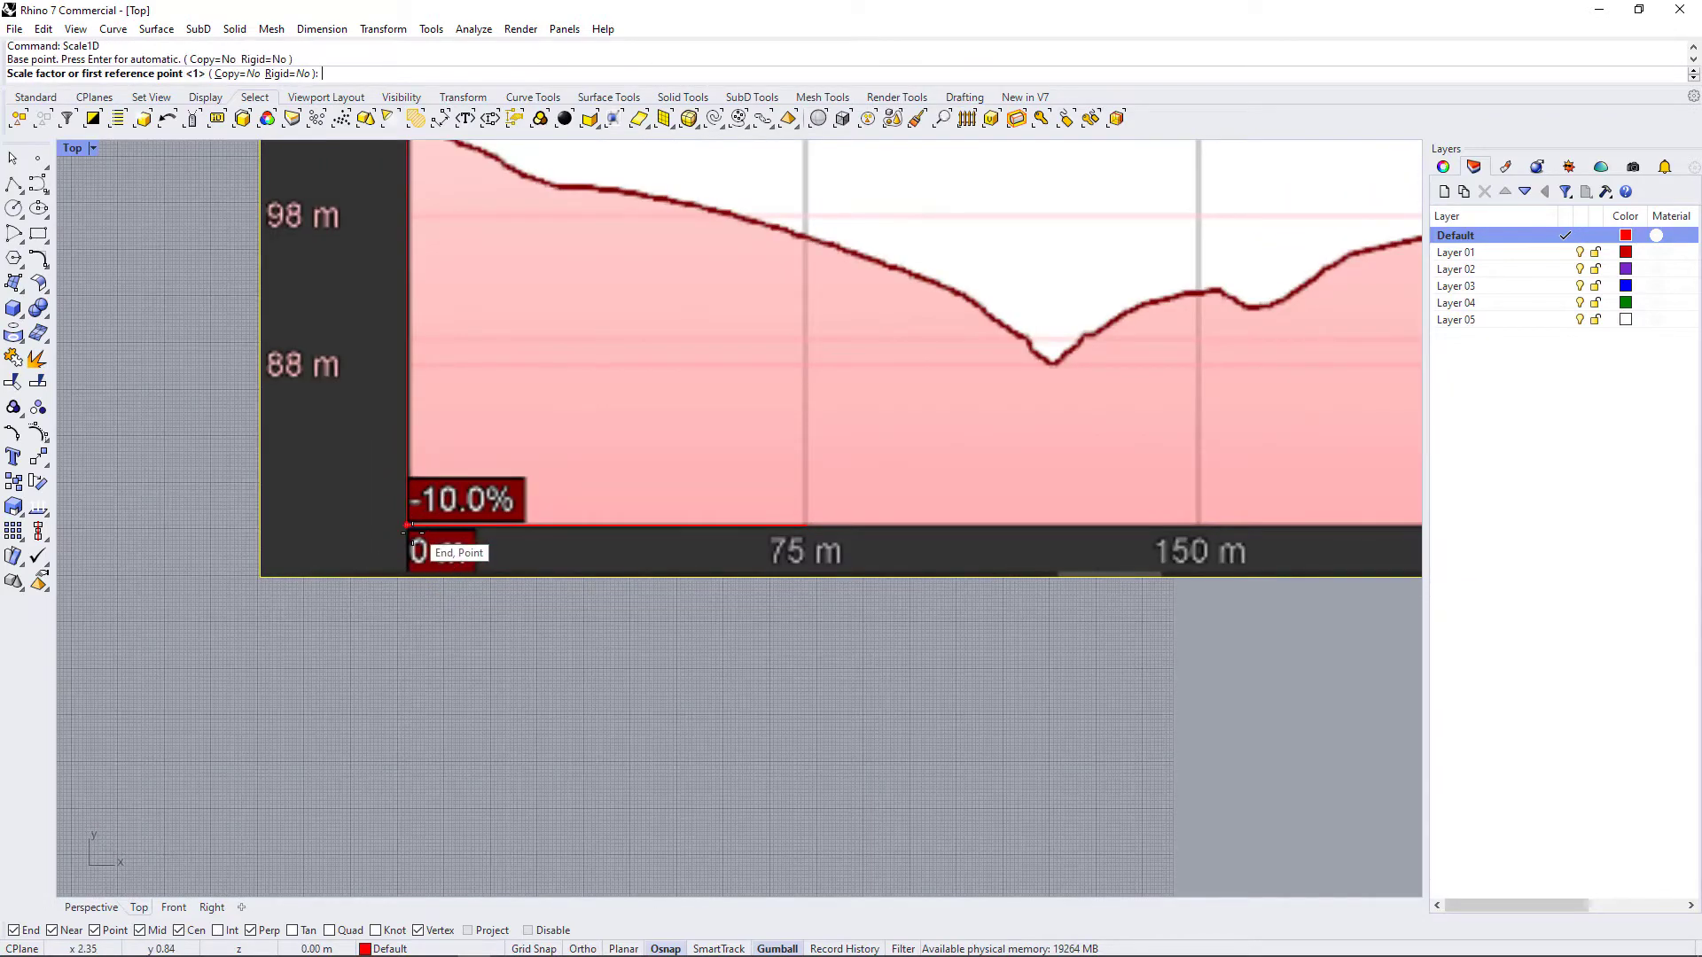
left_click(807, 525)
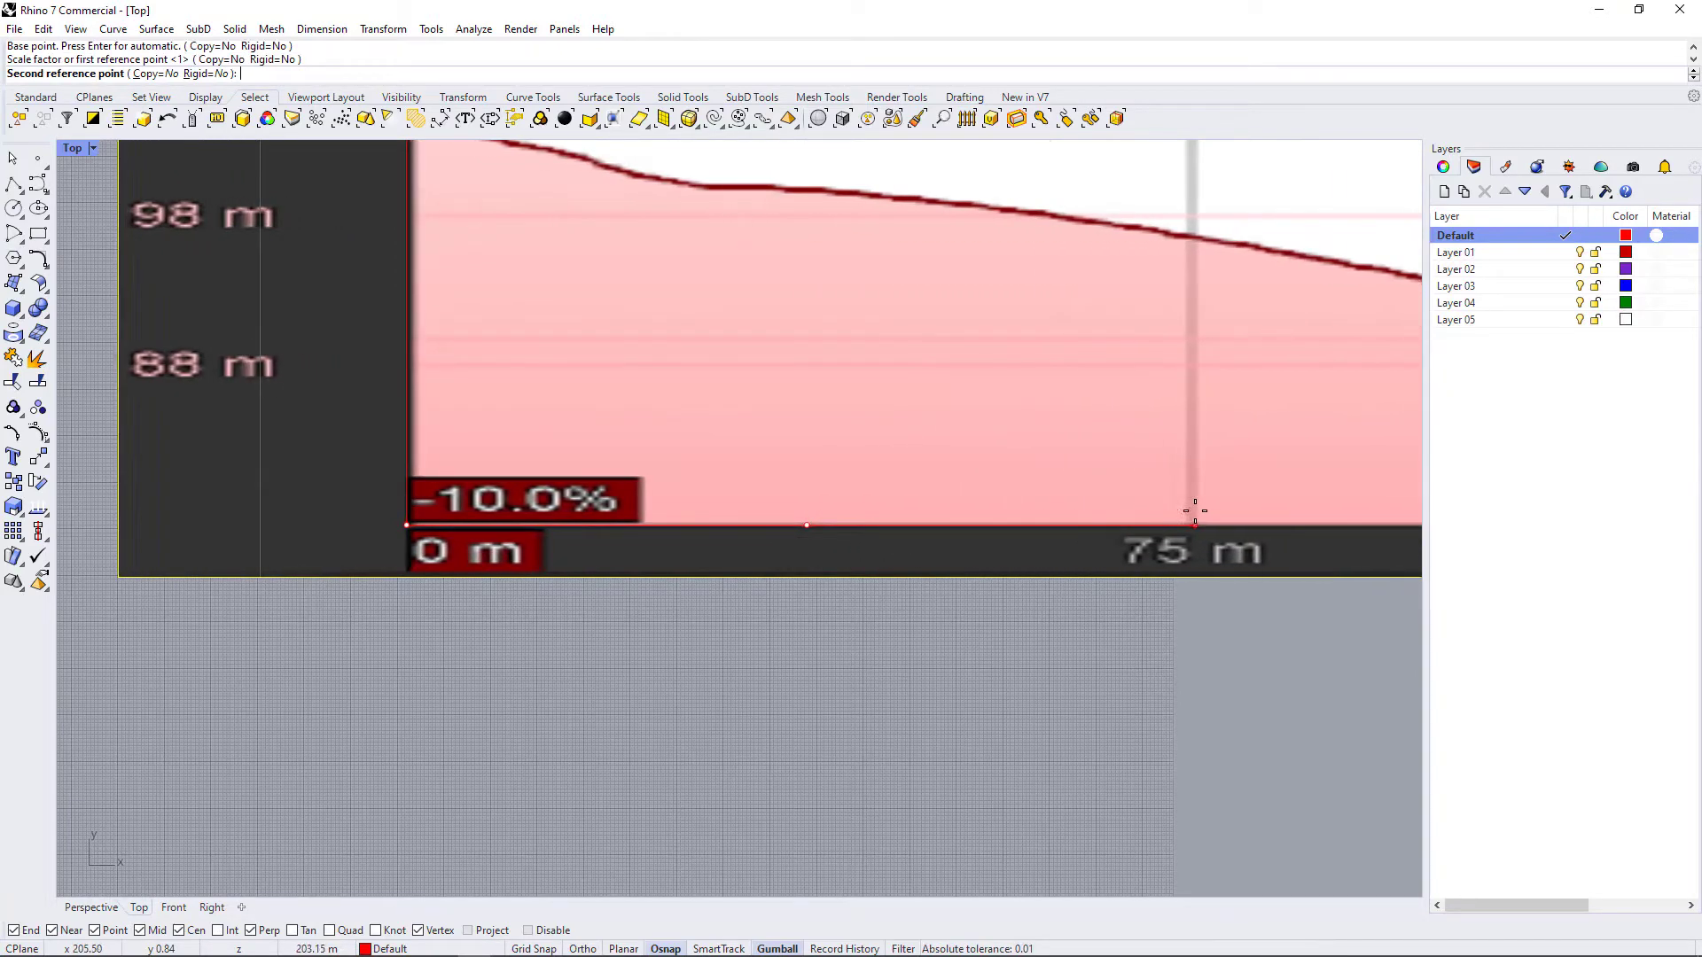
type("75")
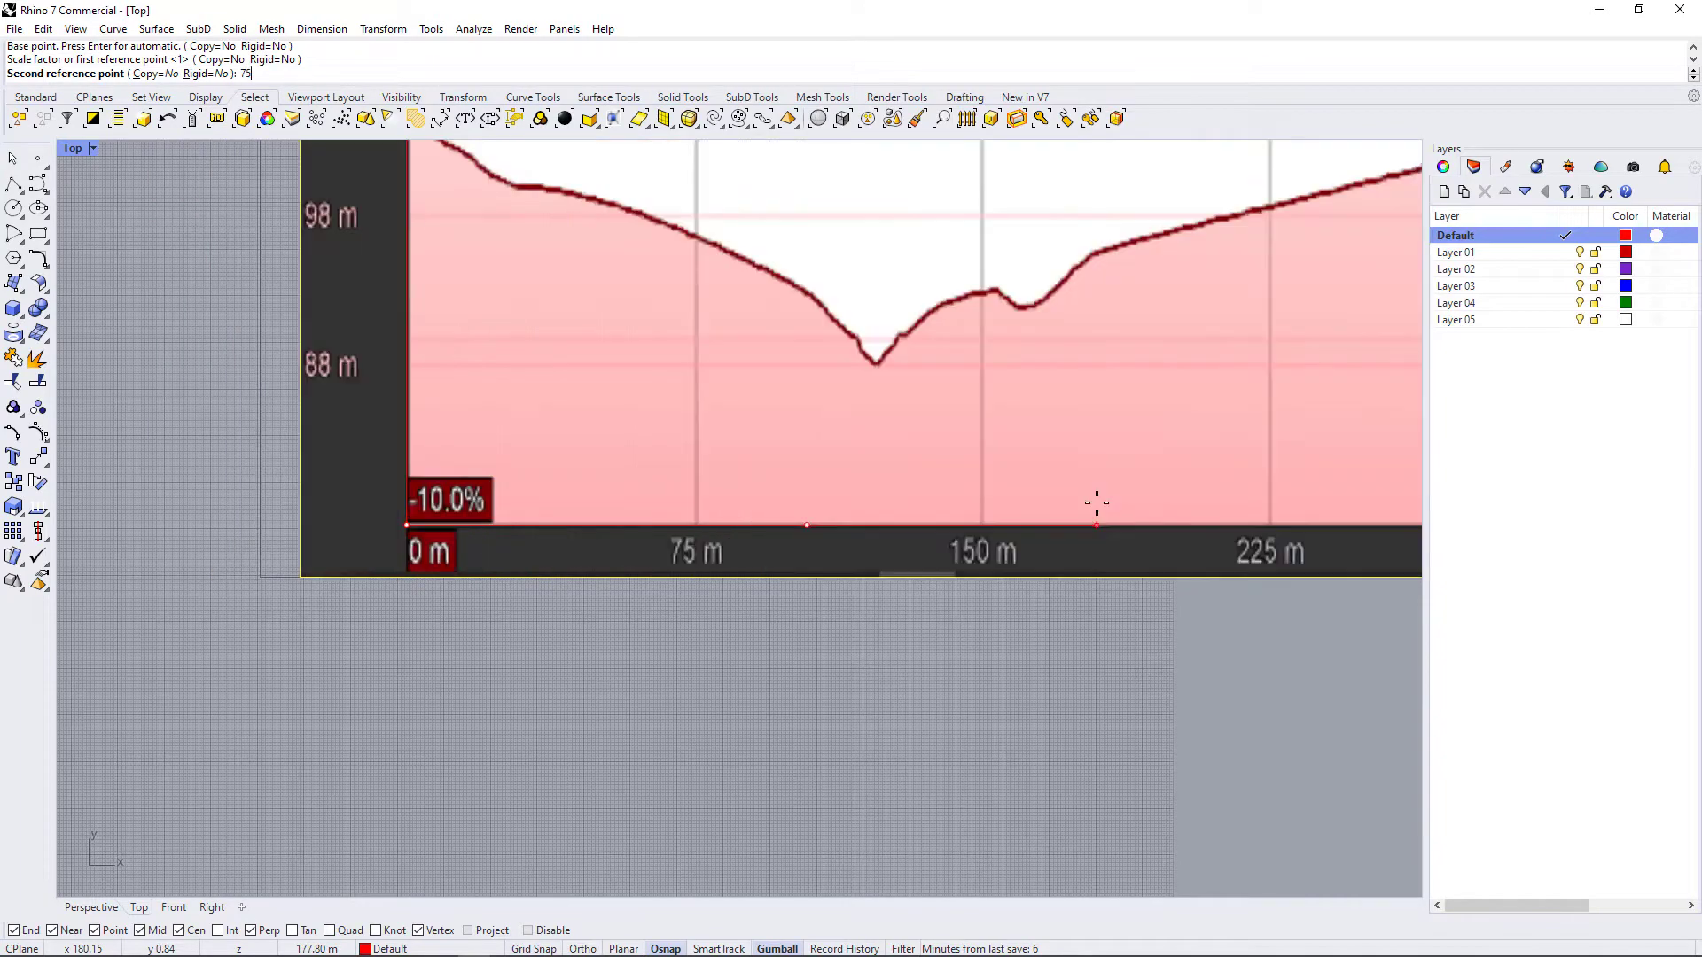
key("Return")
scroll(452, 530, "down", 3)
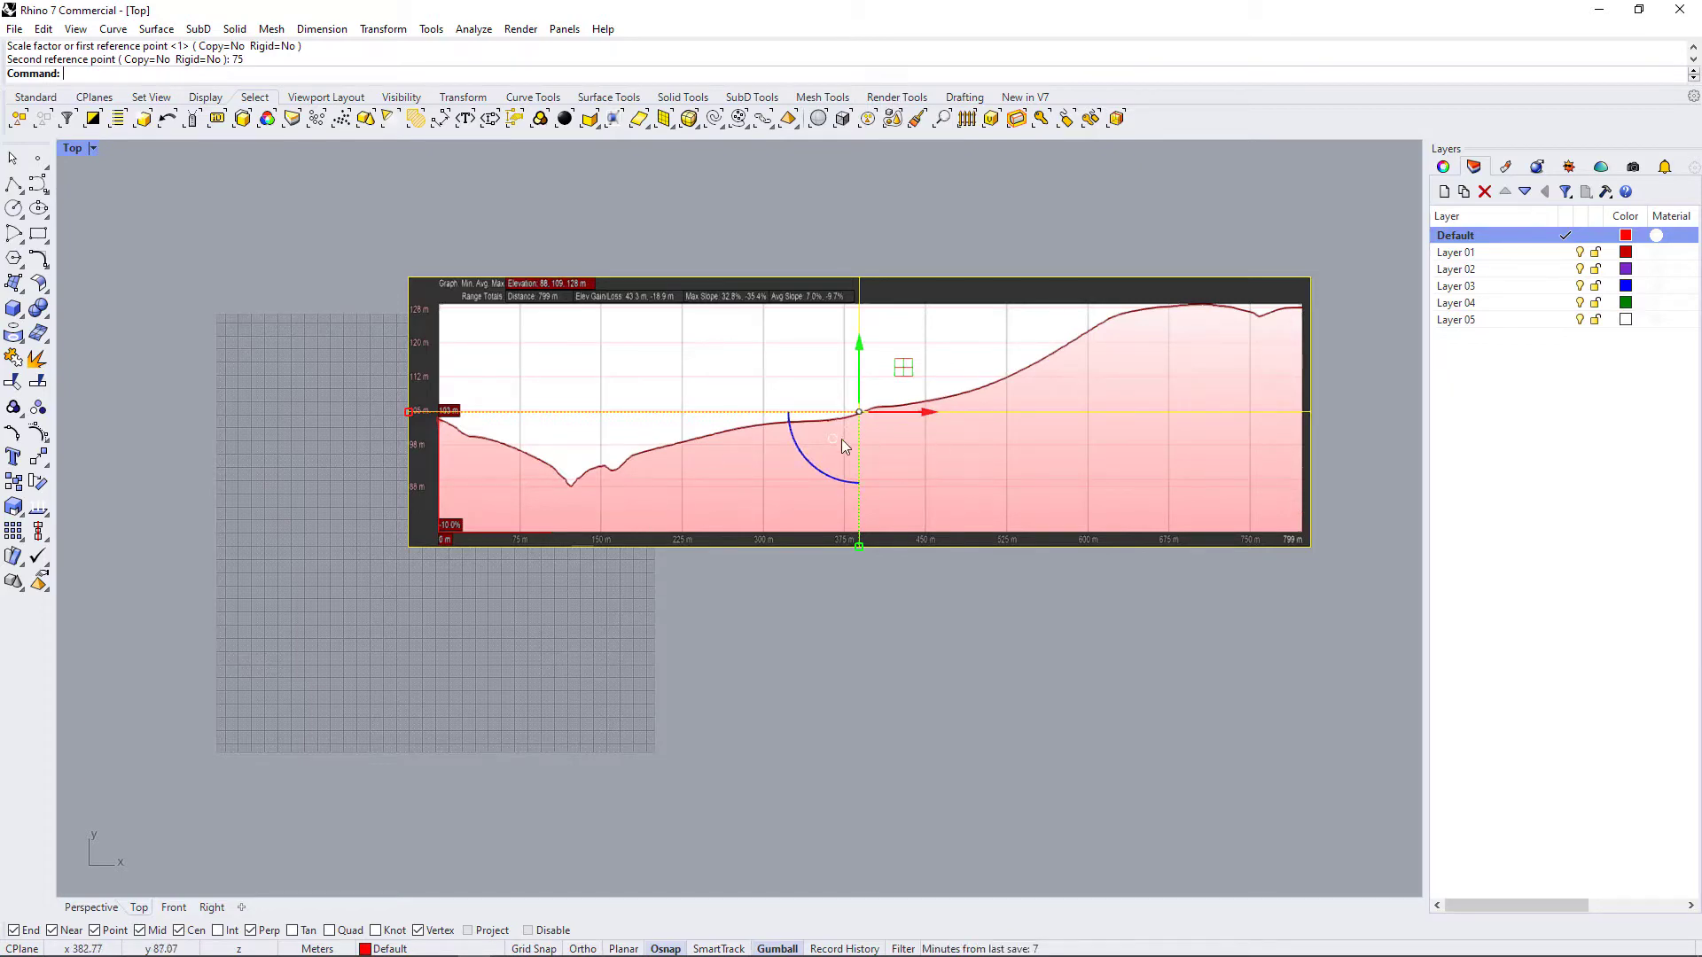
scroll(768, 418, "up", 1)
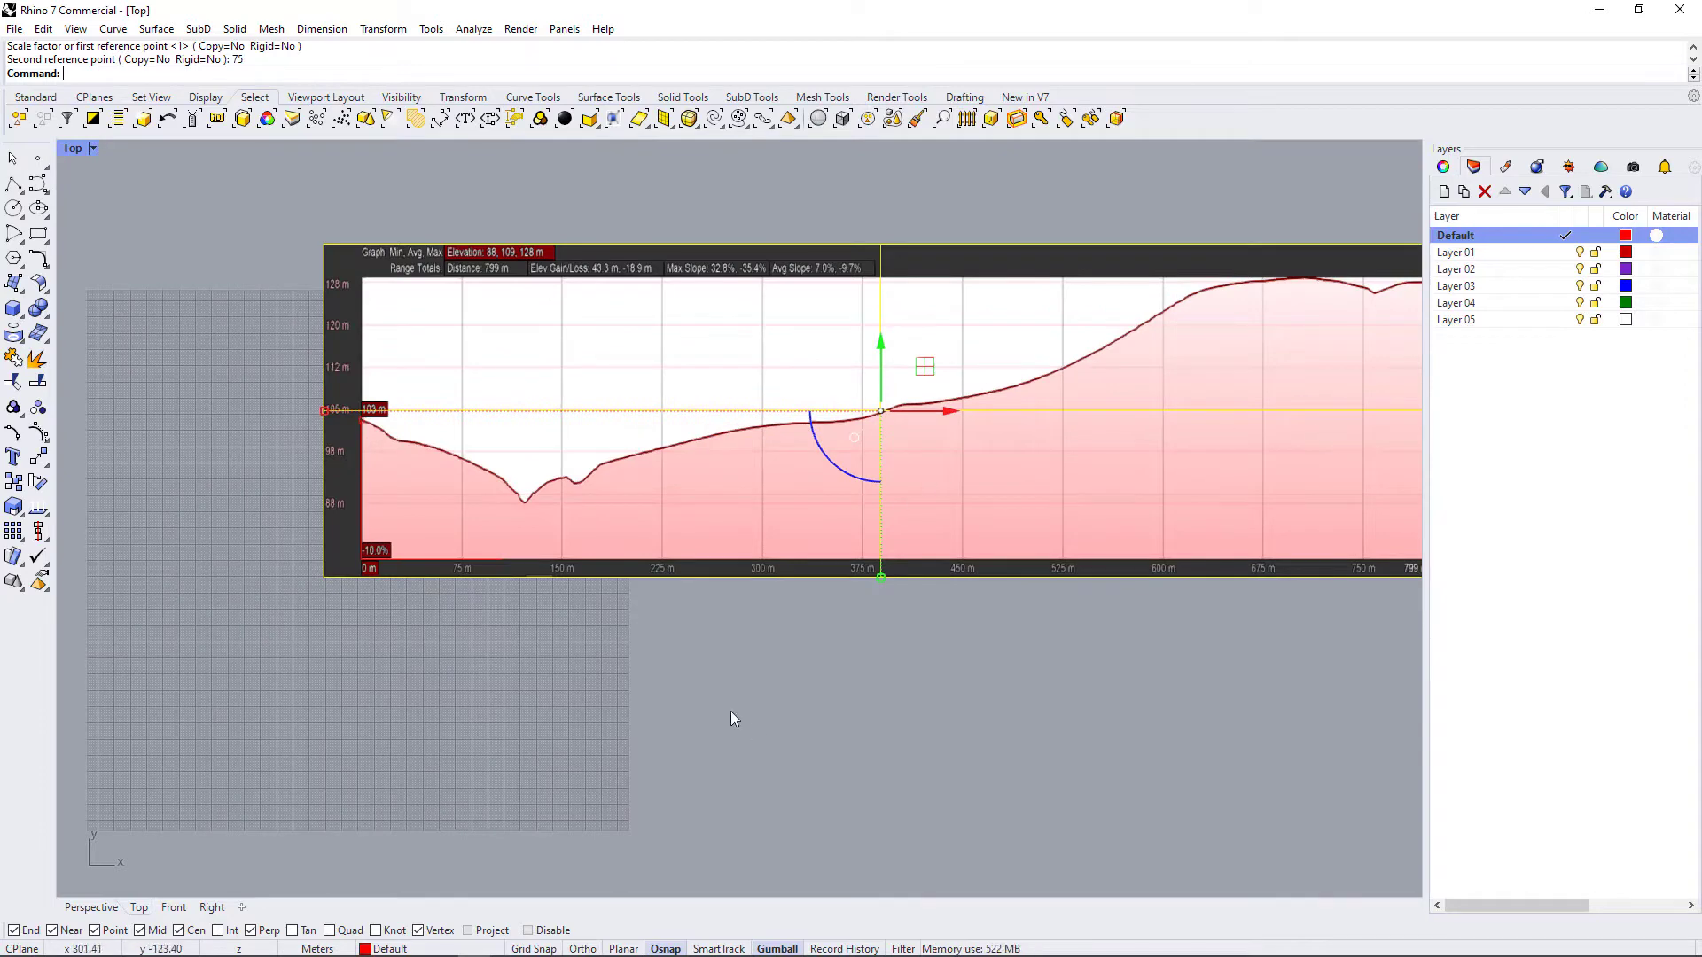
scroll(631, 640, "down", 1)
scroll(1258, 574, "up", 4)
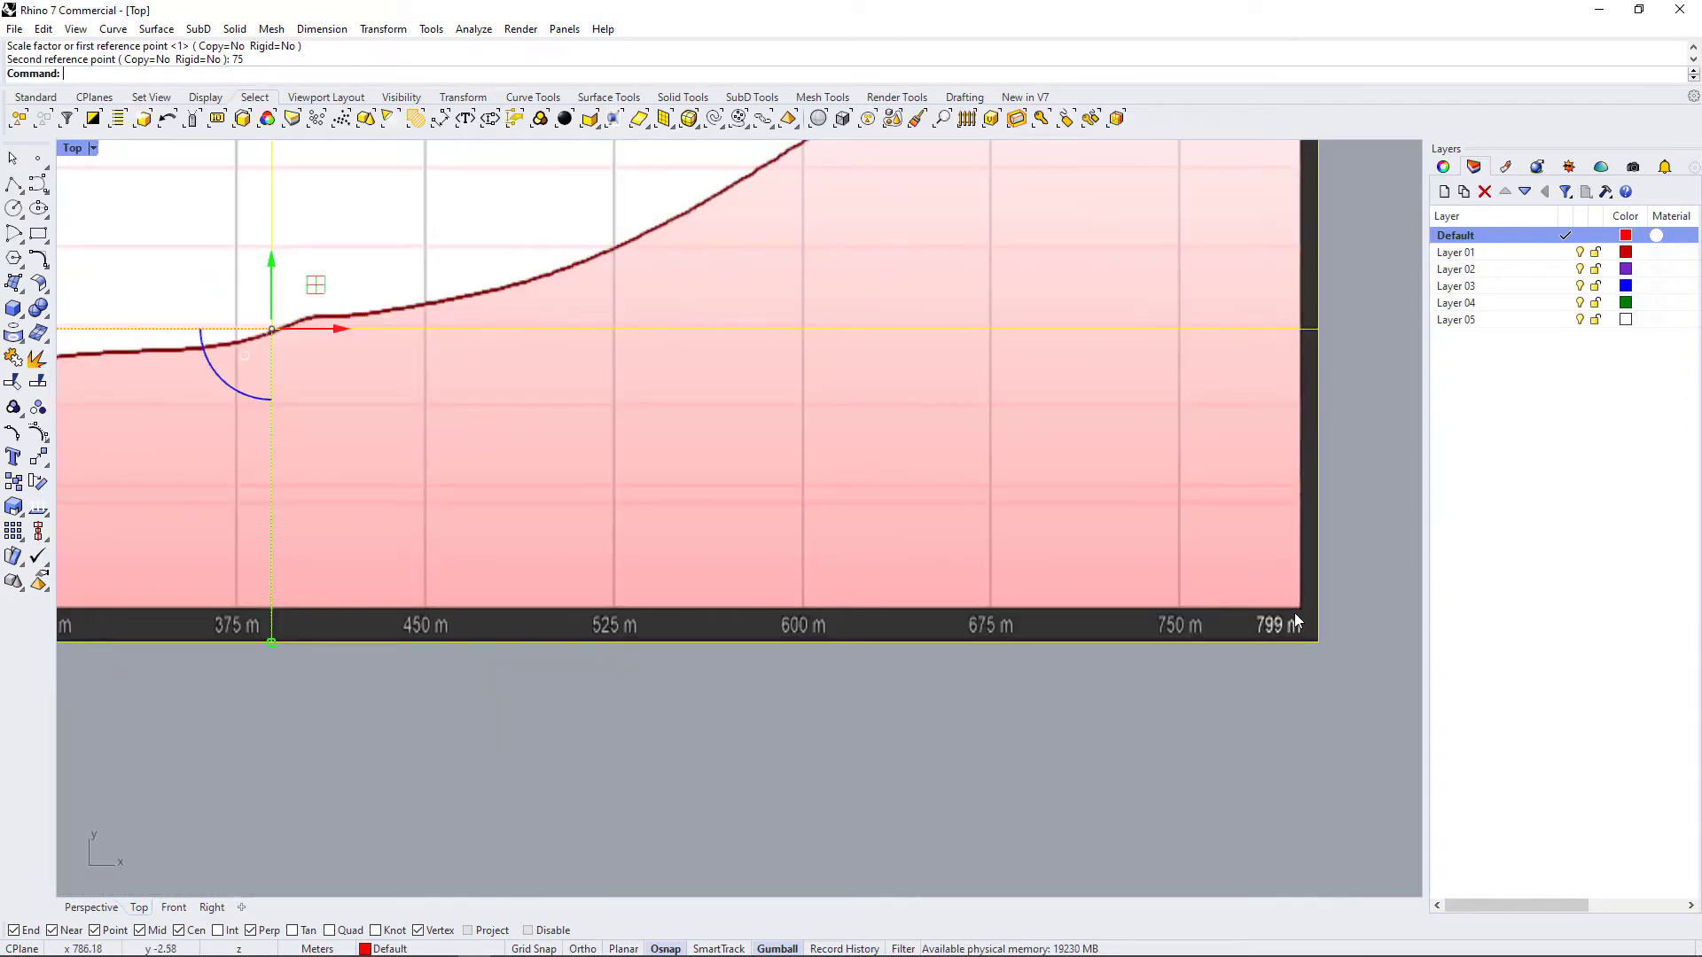
scroll(1294, 653, "down", 5)
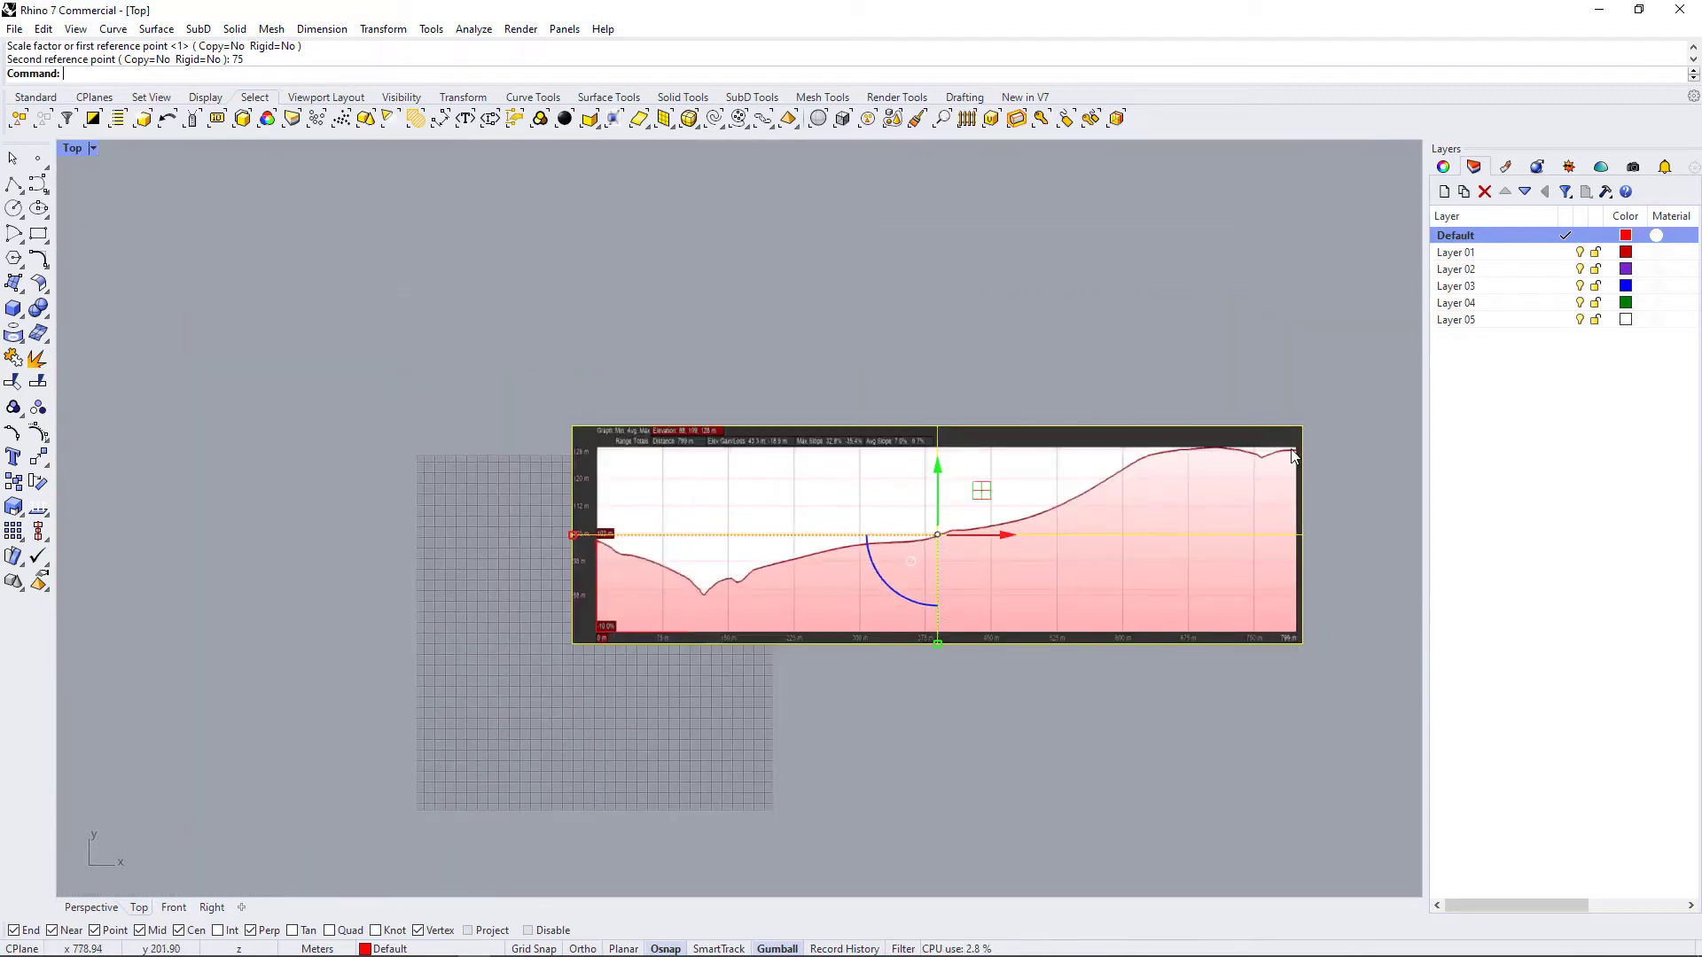
scroll(1316, 474, "up", 2)
- Create a new cyan layer named 'Site Section Cut' and make it the current layer
left_click(1444, 191)
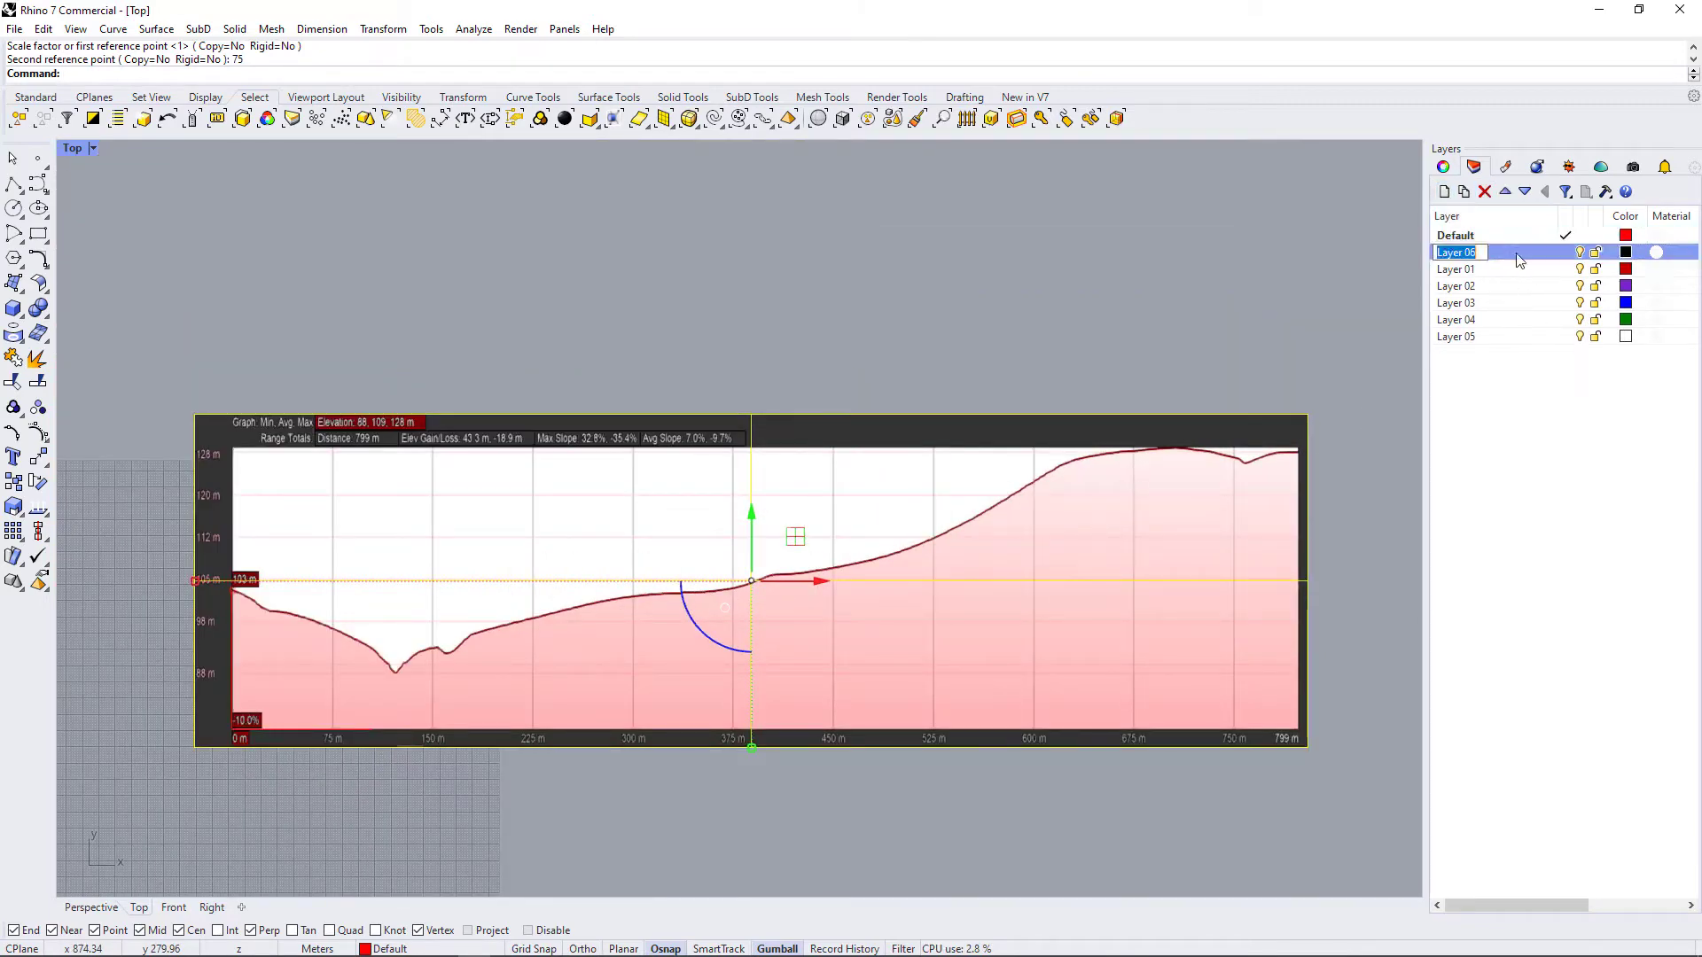
type("Site Section")
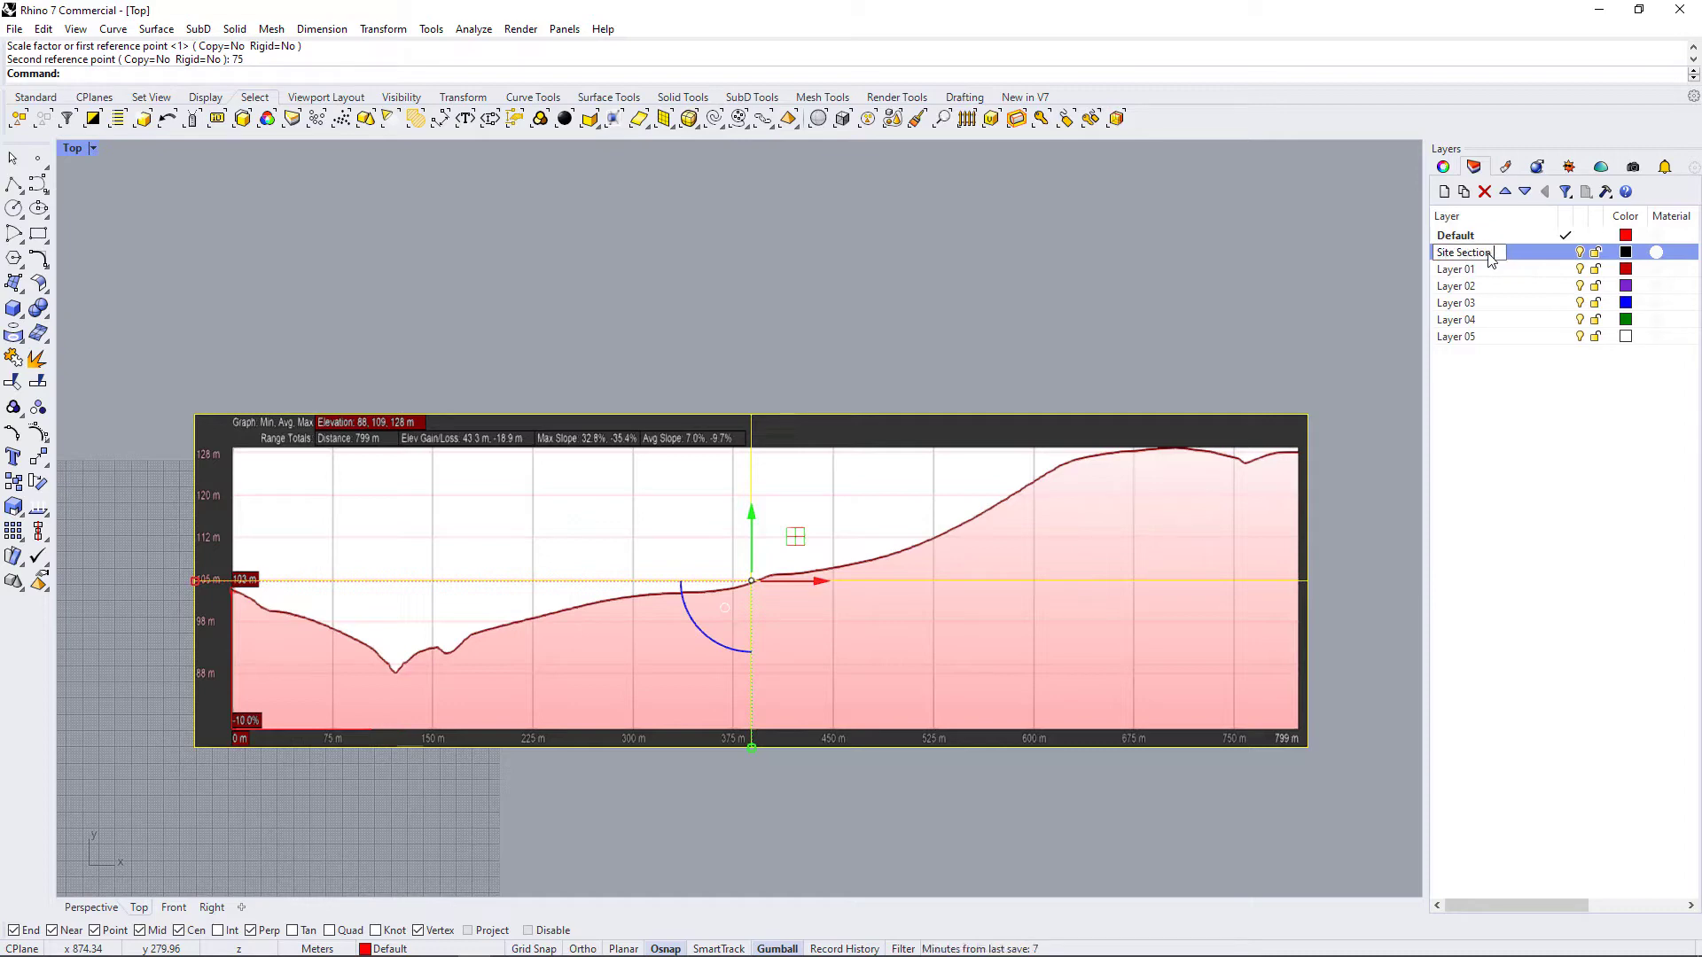
type(" Cut")
key("Return")
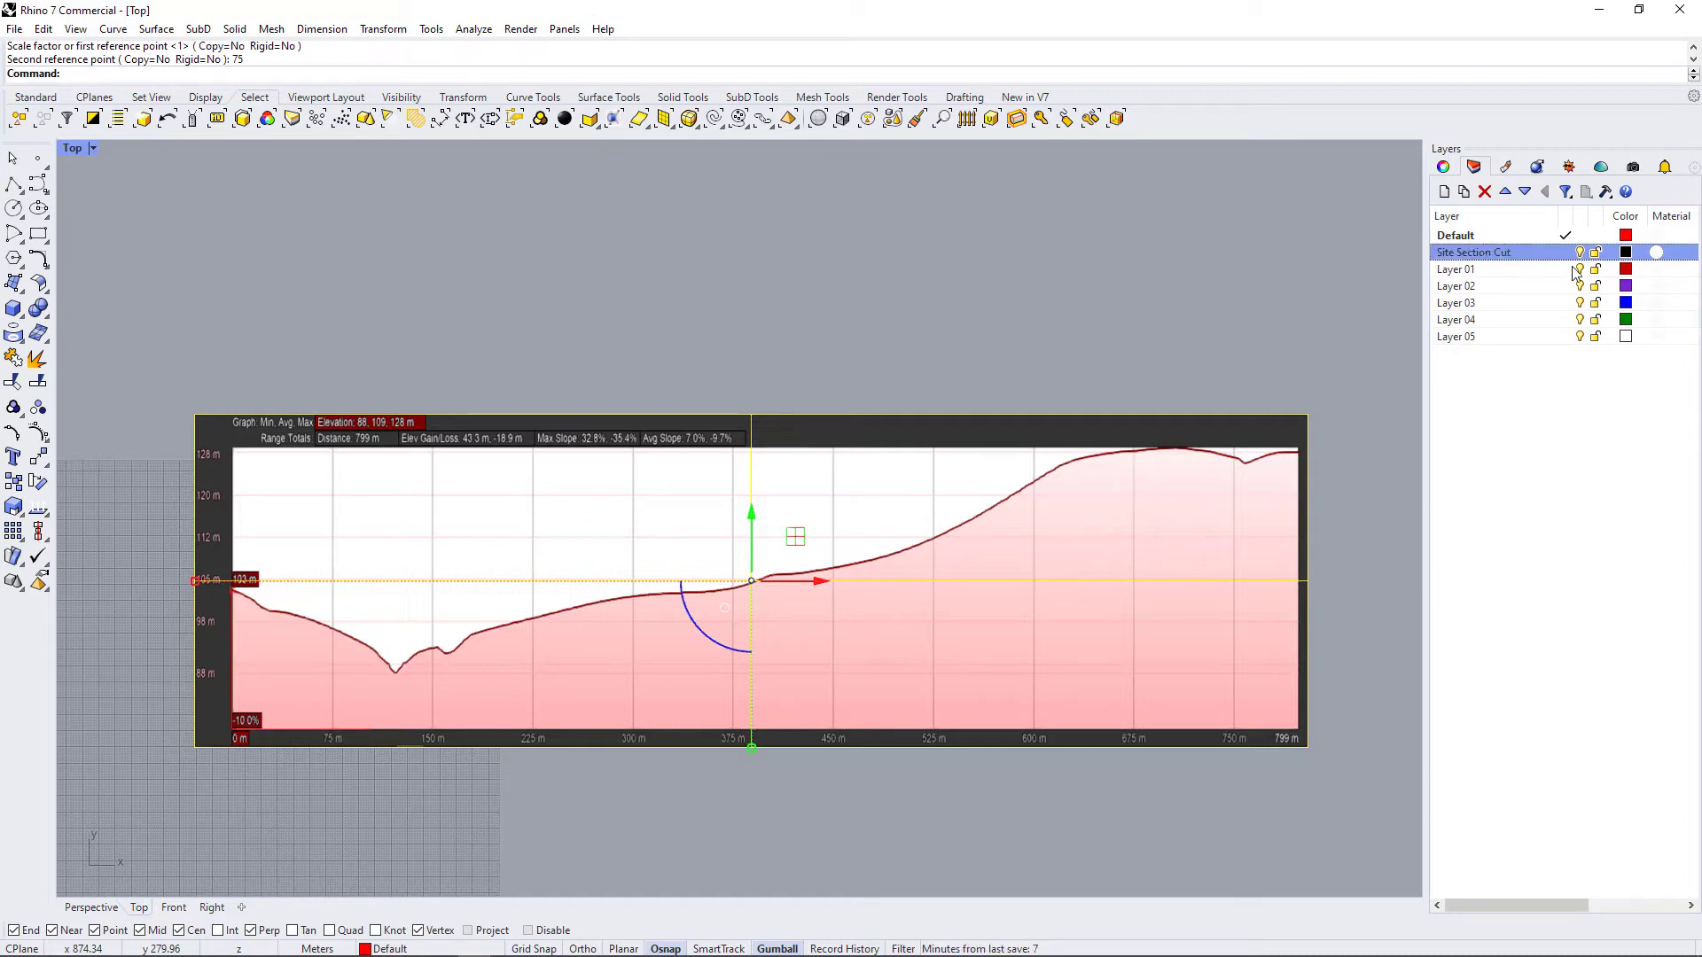
left_click(1623, 252)
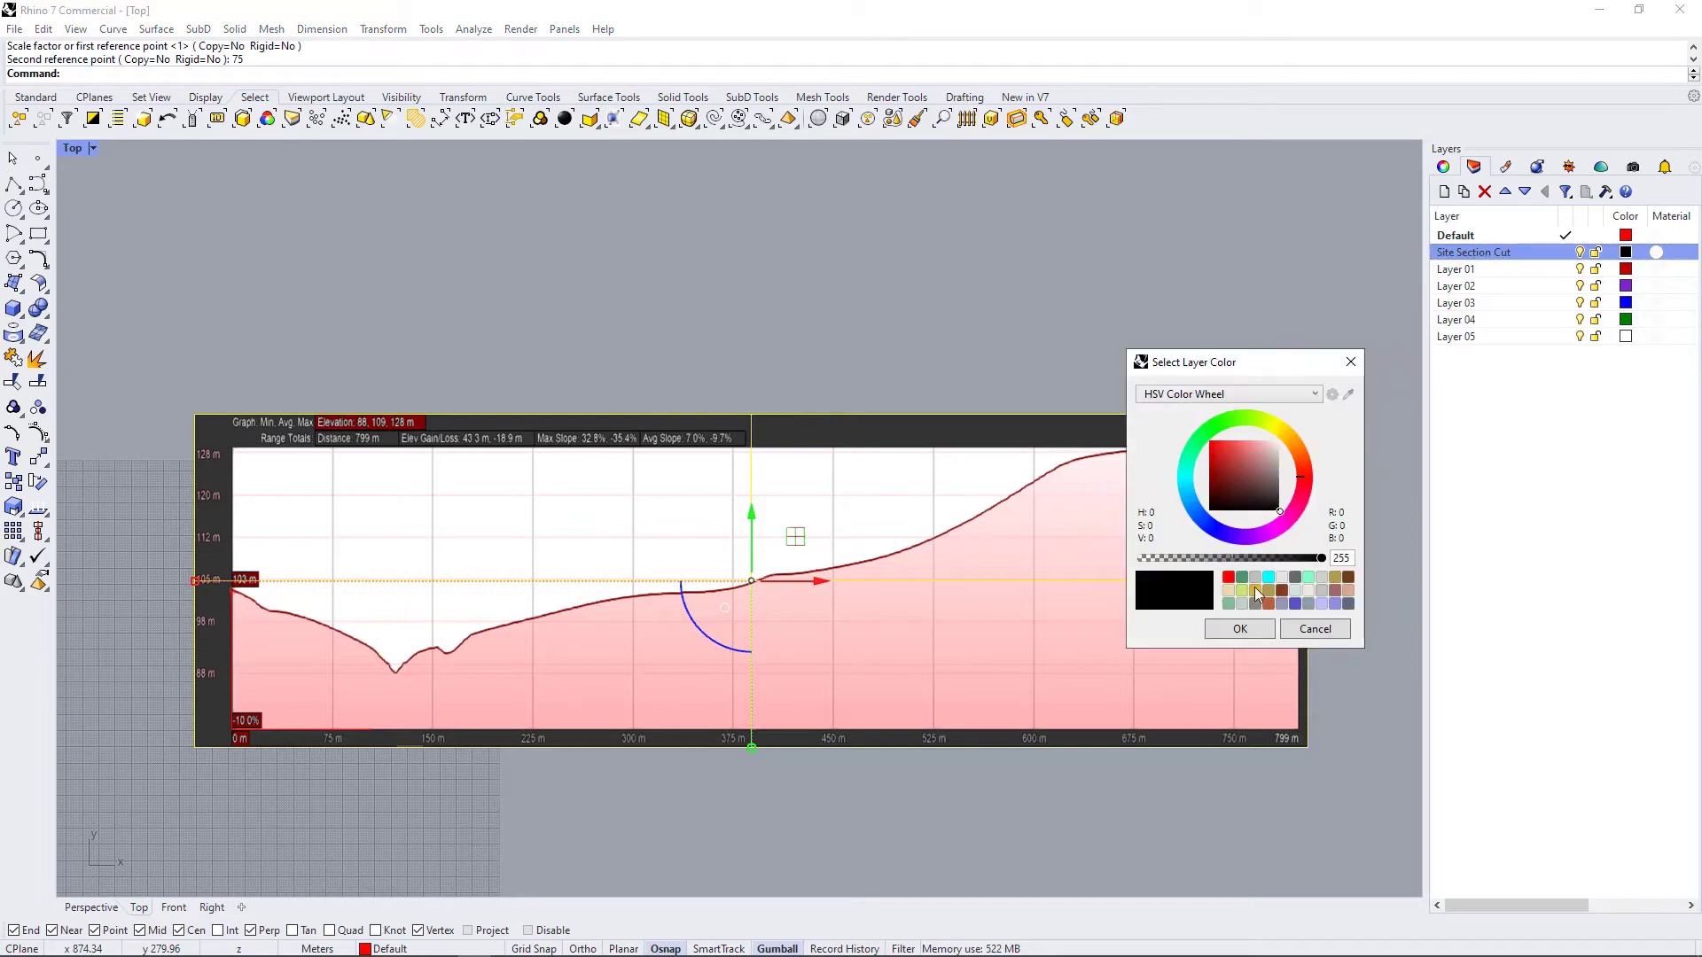
left_click(1271, 579)
left_click(1261, 629)
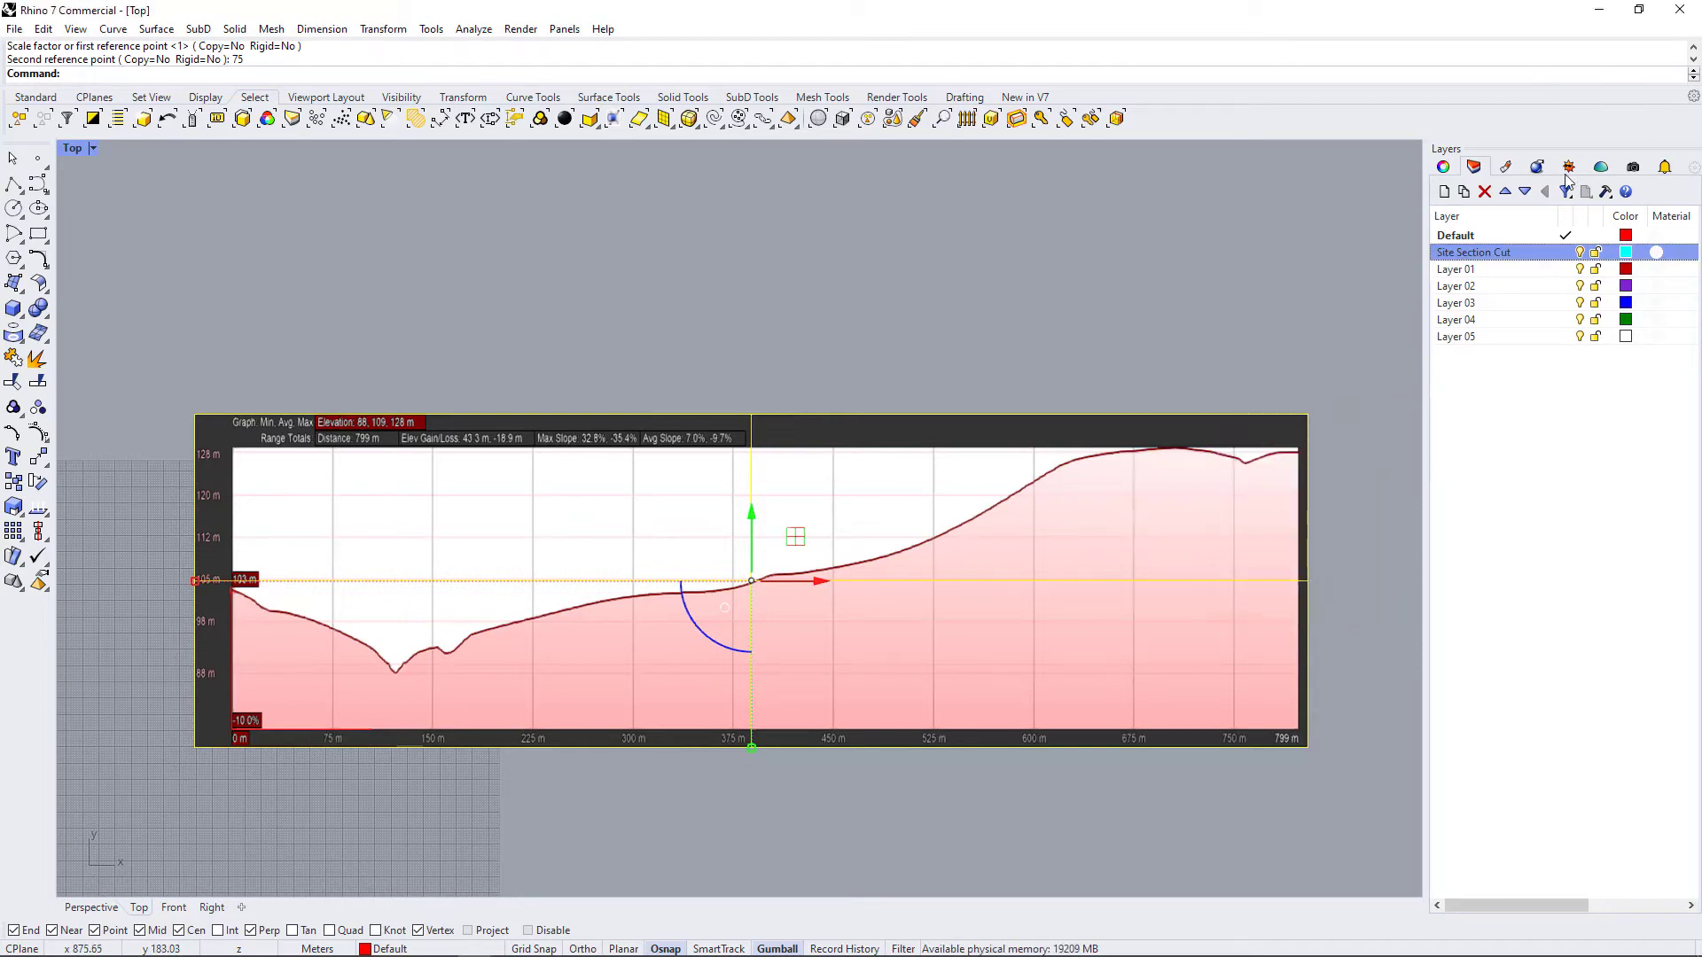
left_click(1562, 249)
left_click(1354, 478)
scroll(1312, 461, "up", 4)
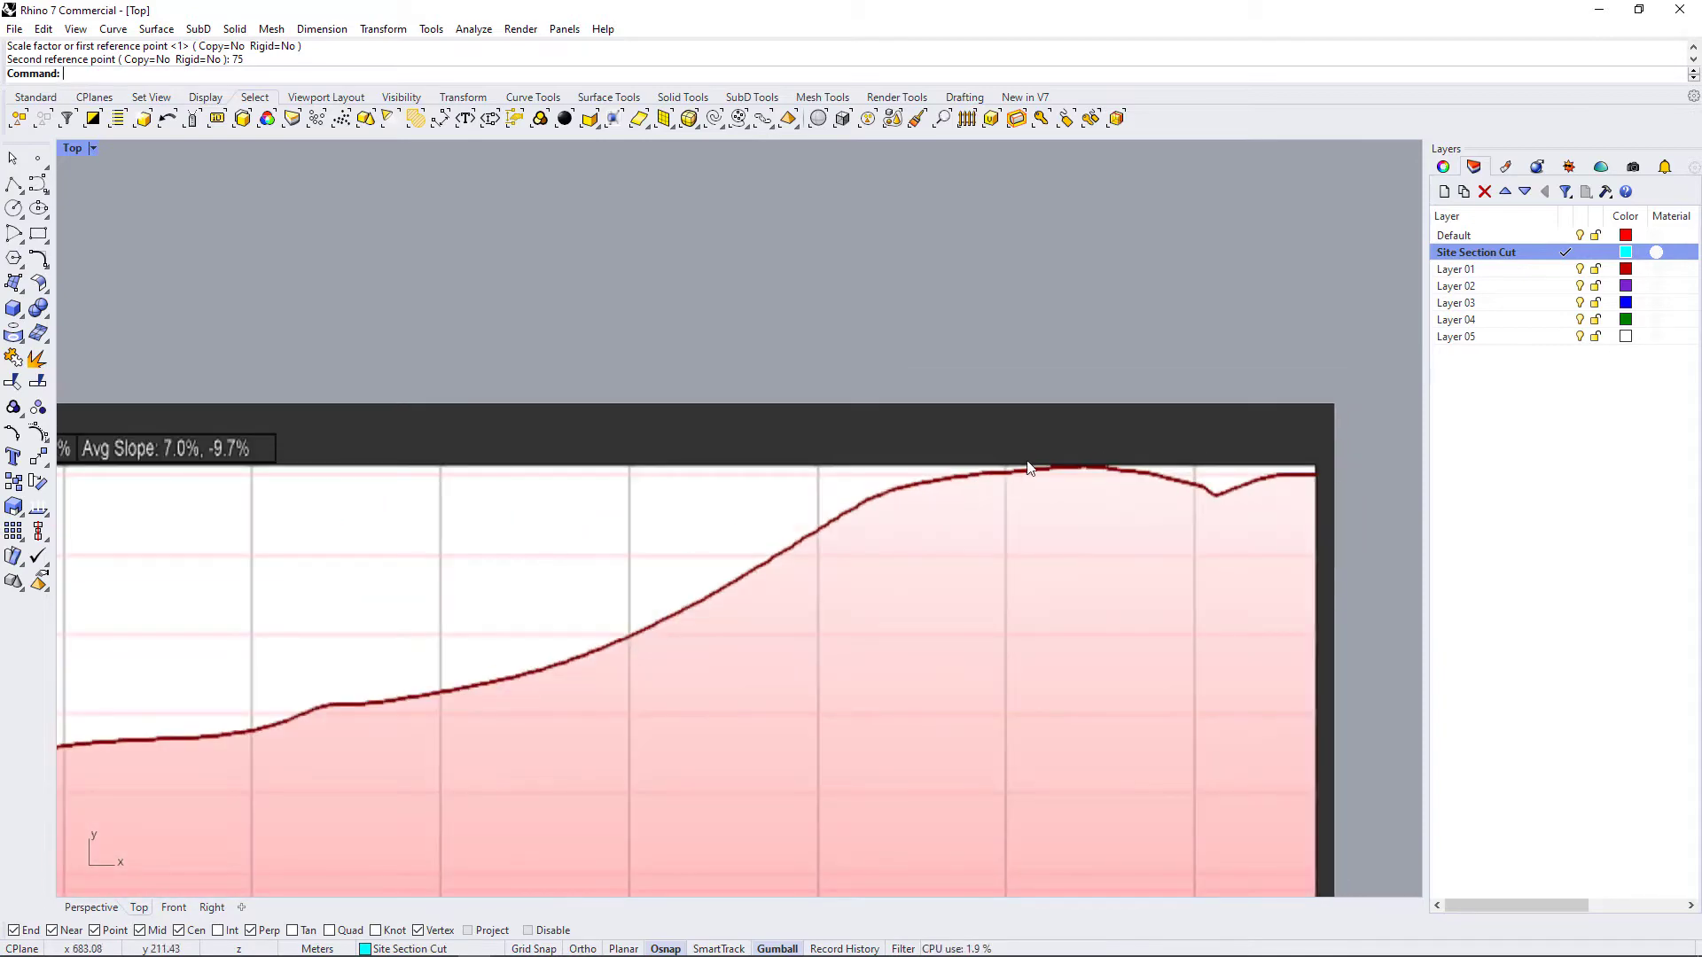
scroll(1099, 489, "down", 5)
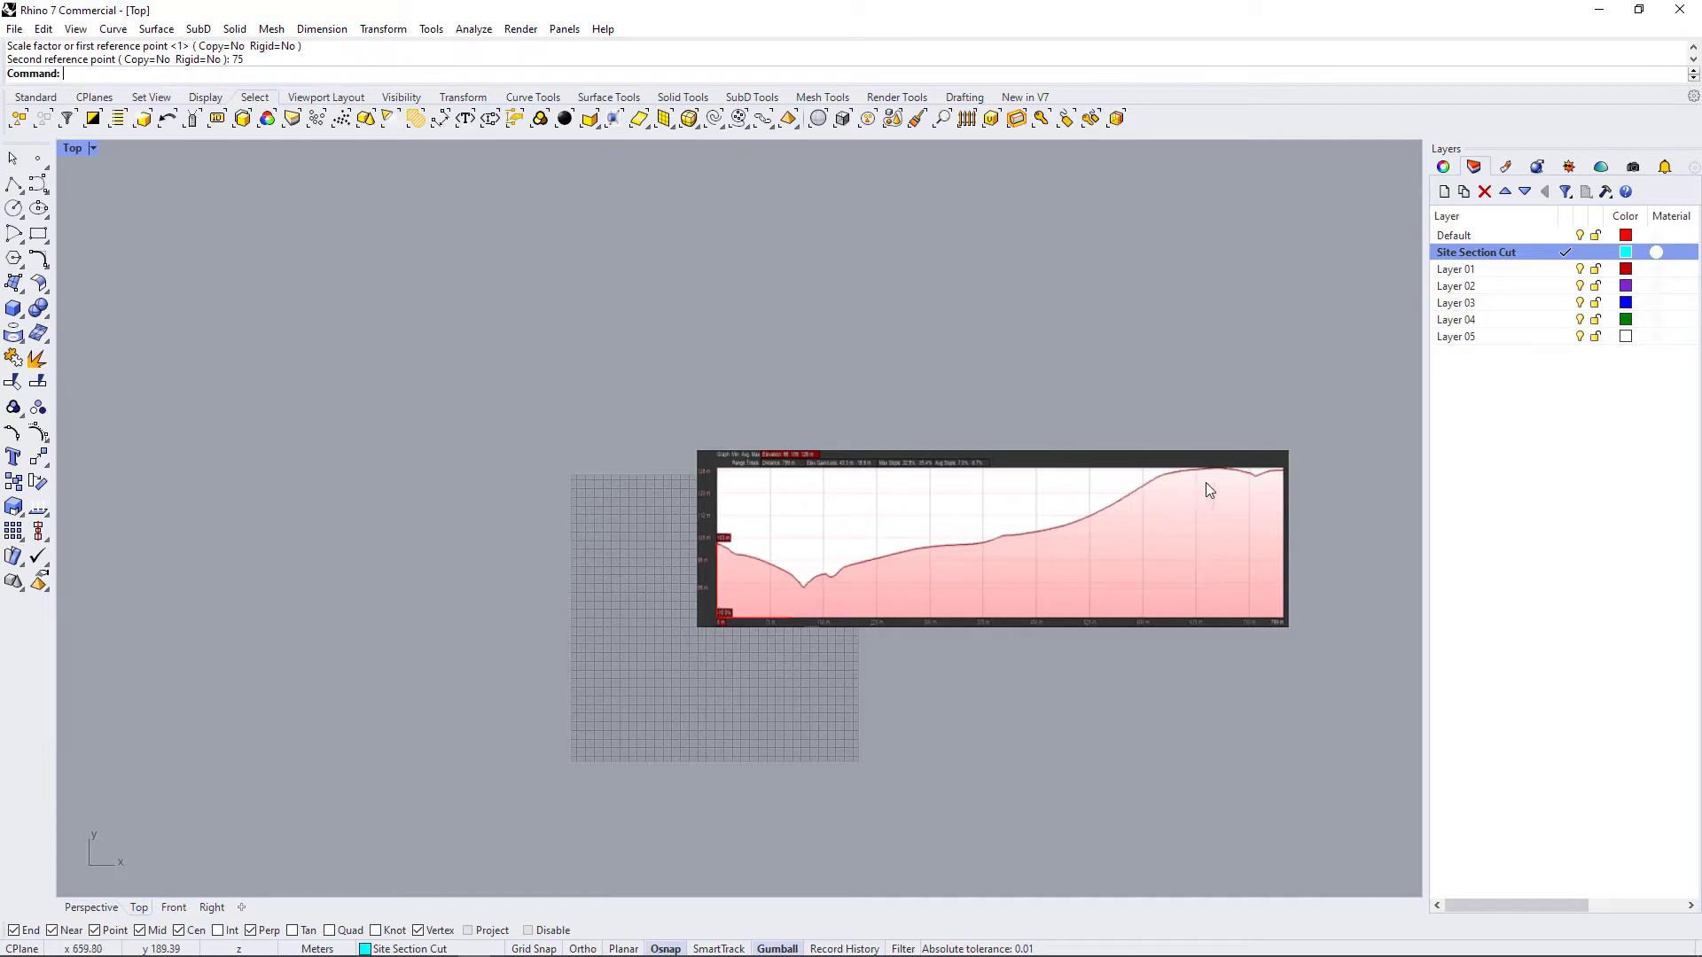
scroll(1207, 490, "up", 5)
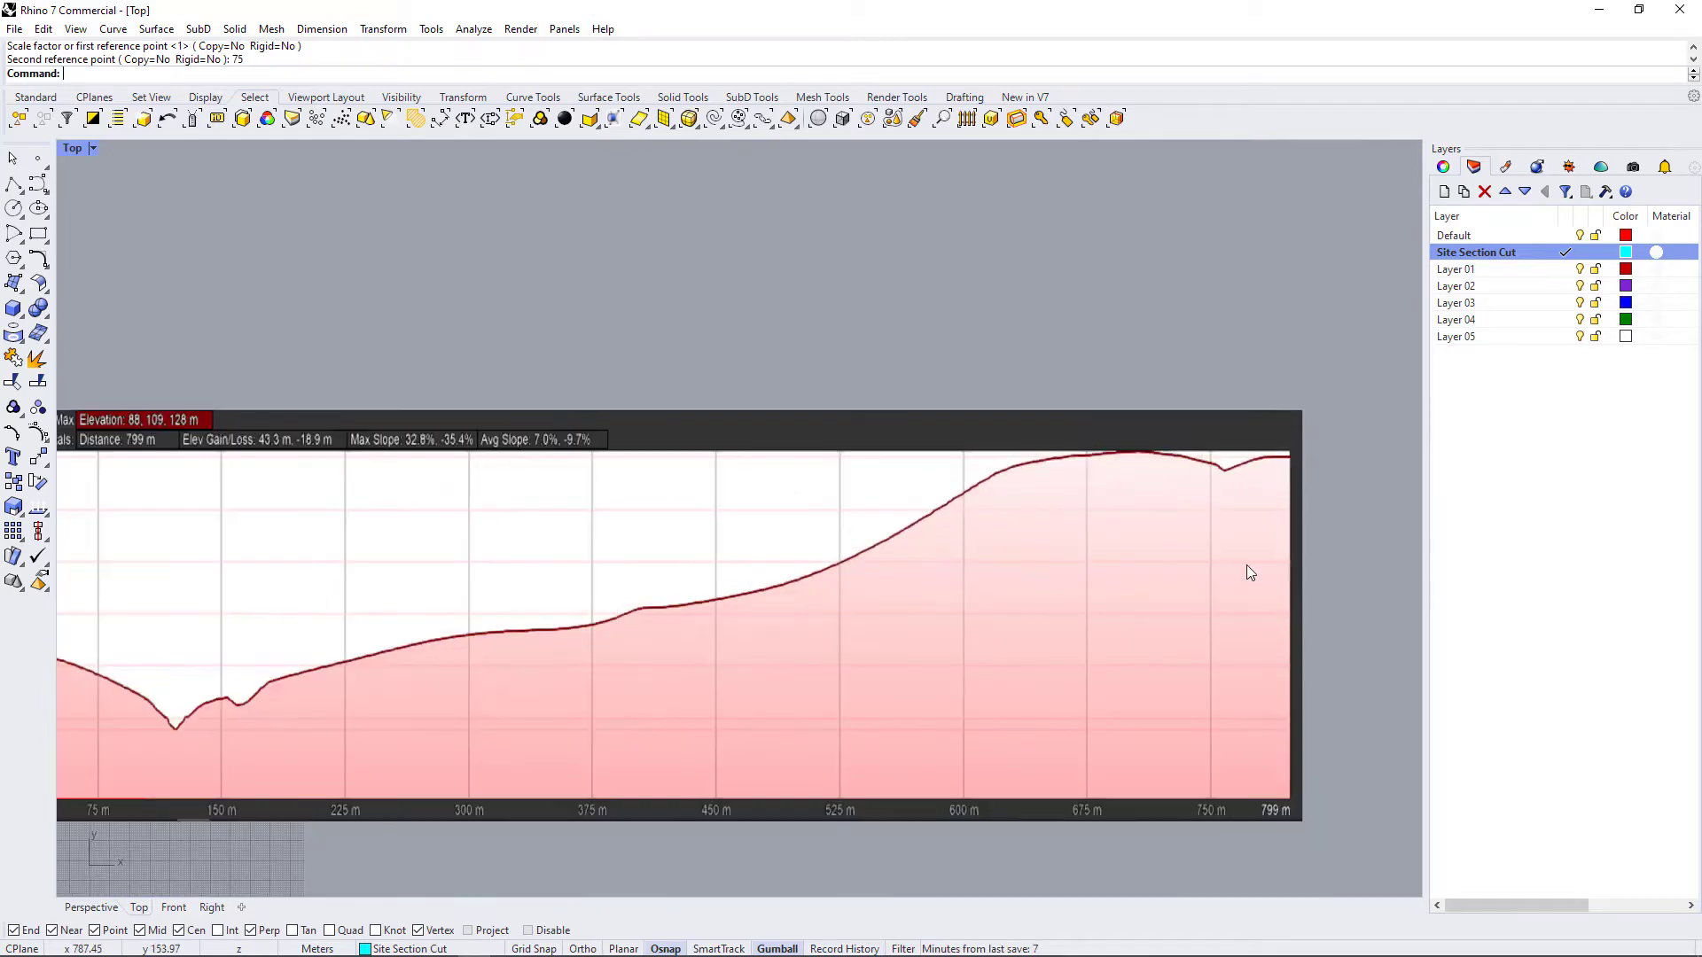
- Start an interpolated-point curve at the graph's right end and trace the ground line into the valley
left_click(38, 183)
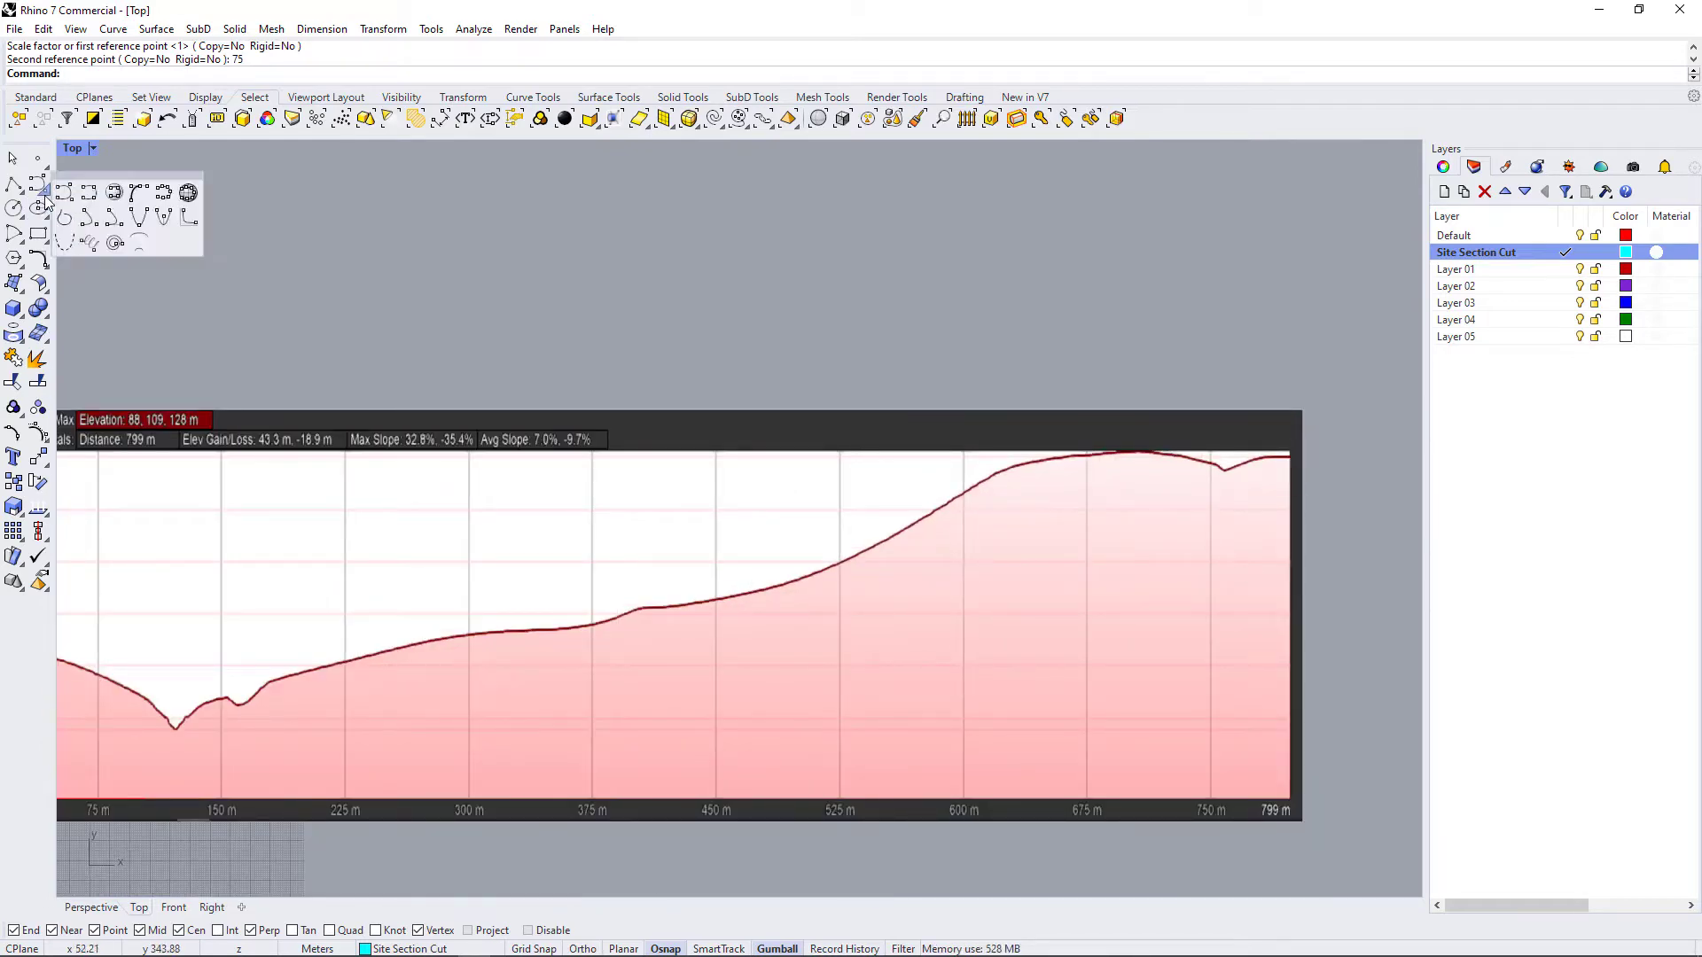
left_click(88, 198)
scroll(1284, 495, "up", 6)
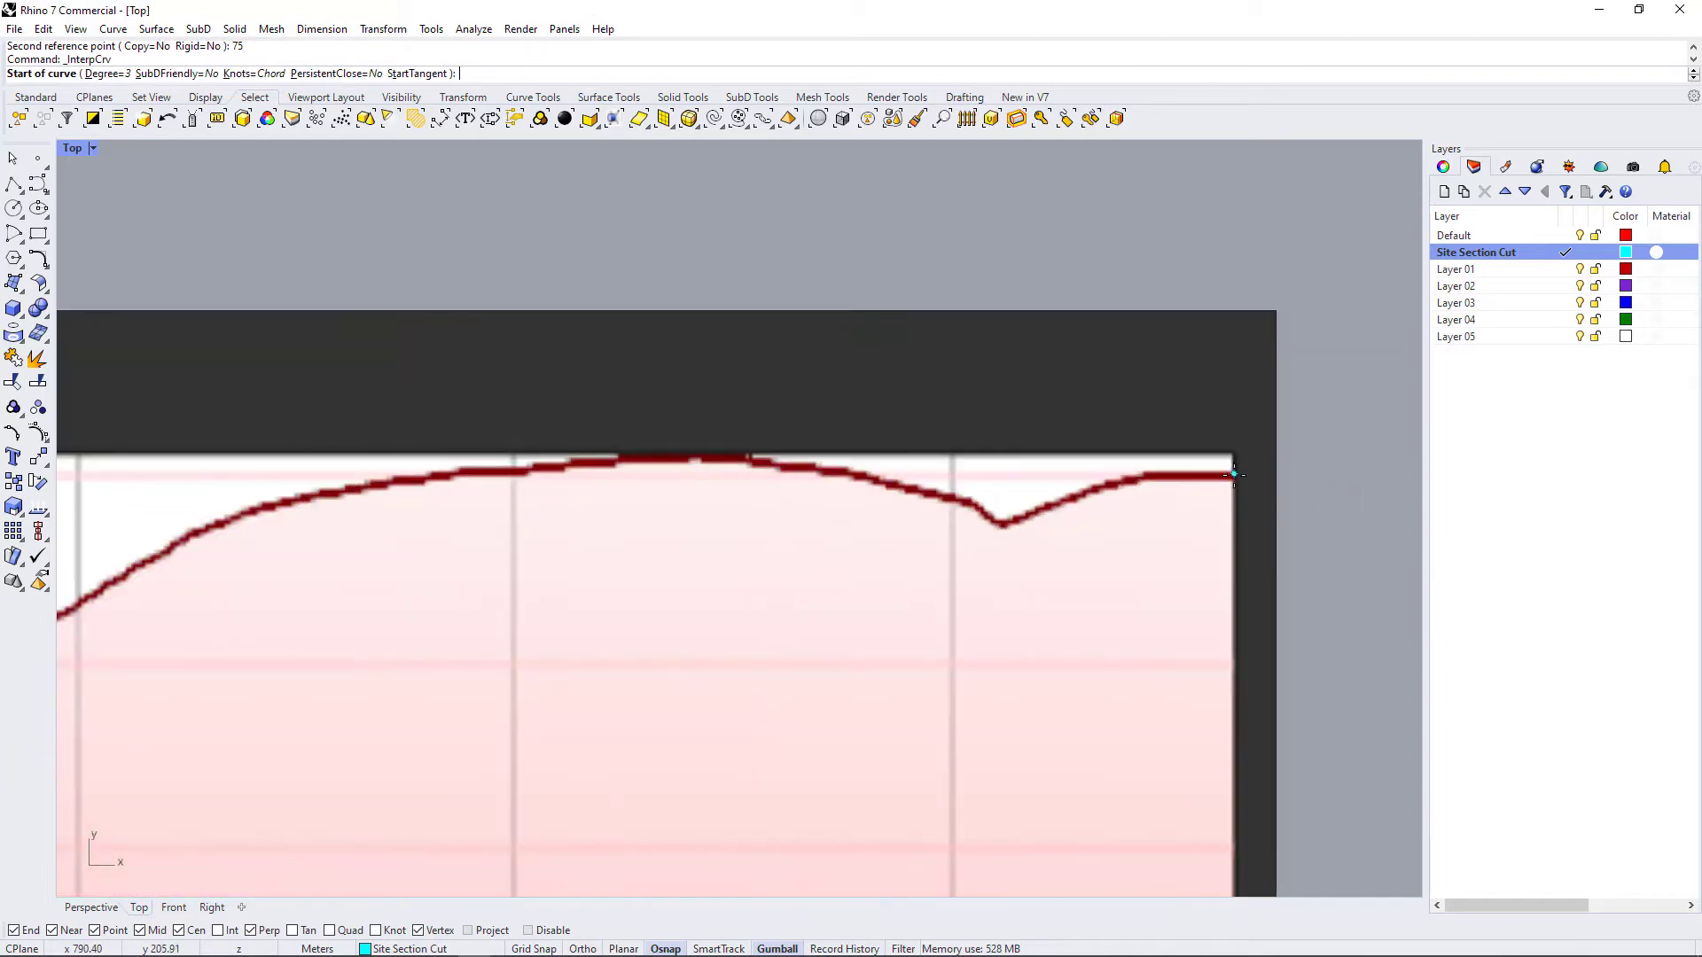
left_click(1232, 476)
left_click(1140, 475)
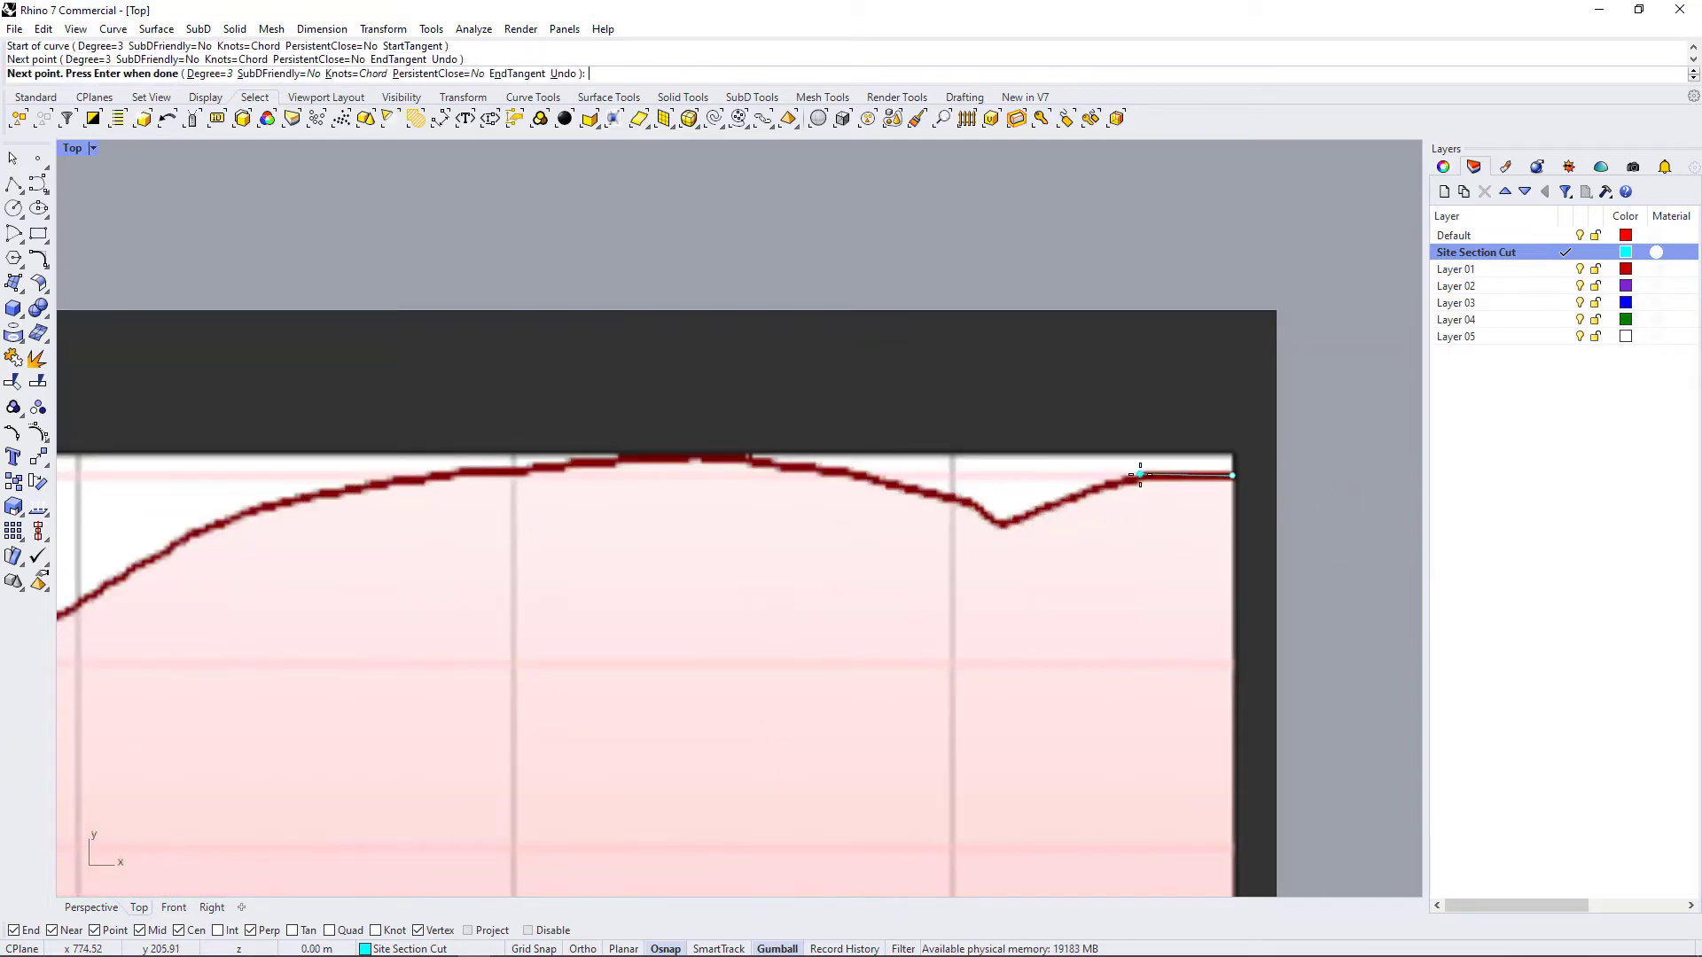
left_click(1008, 520)
left_click(973, 501)
left_click(869, 479)
scroll(850, 496, "up", 2)
scroll(691, 653, "down", 3)
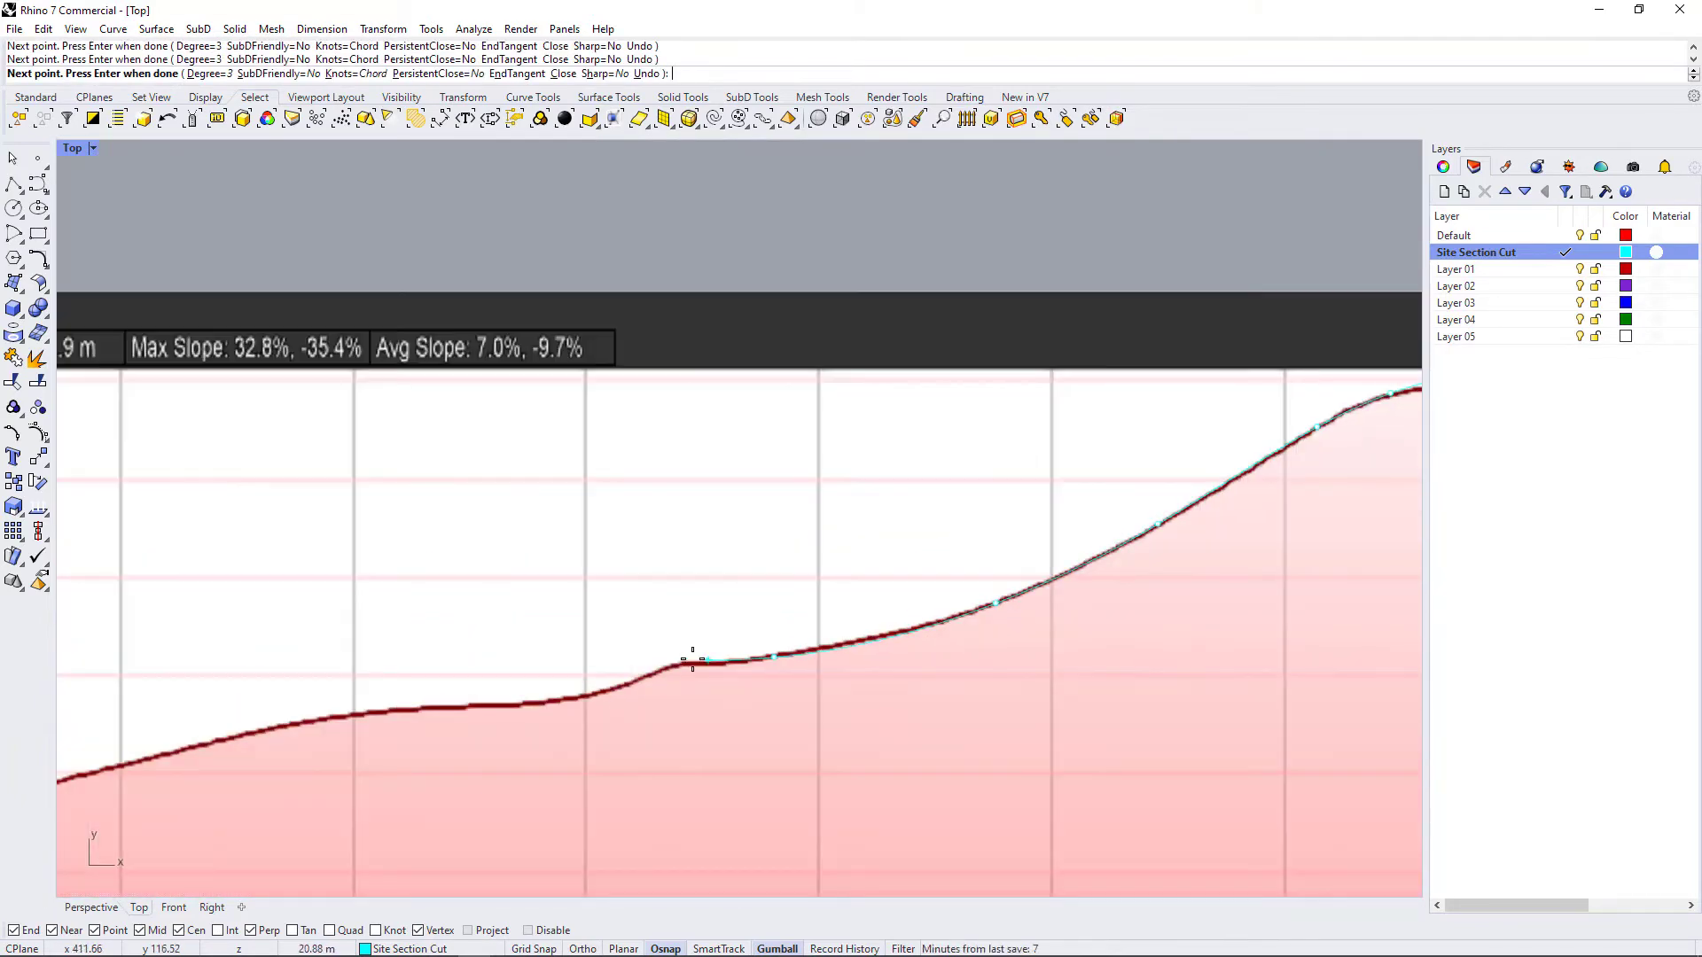
scroll(1136, 574, "down", 5)
scroll(780, 571, "up", 4)
left_click(783, 573)
left_click(605, 615)
left_click(494, 700)
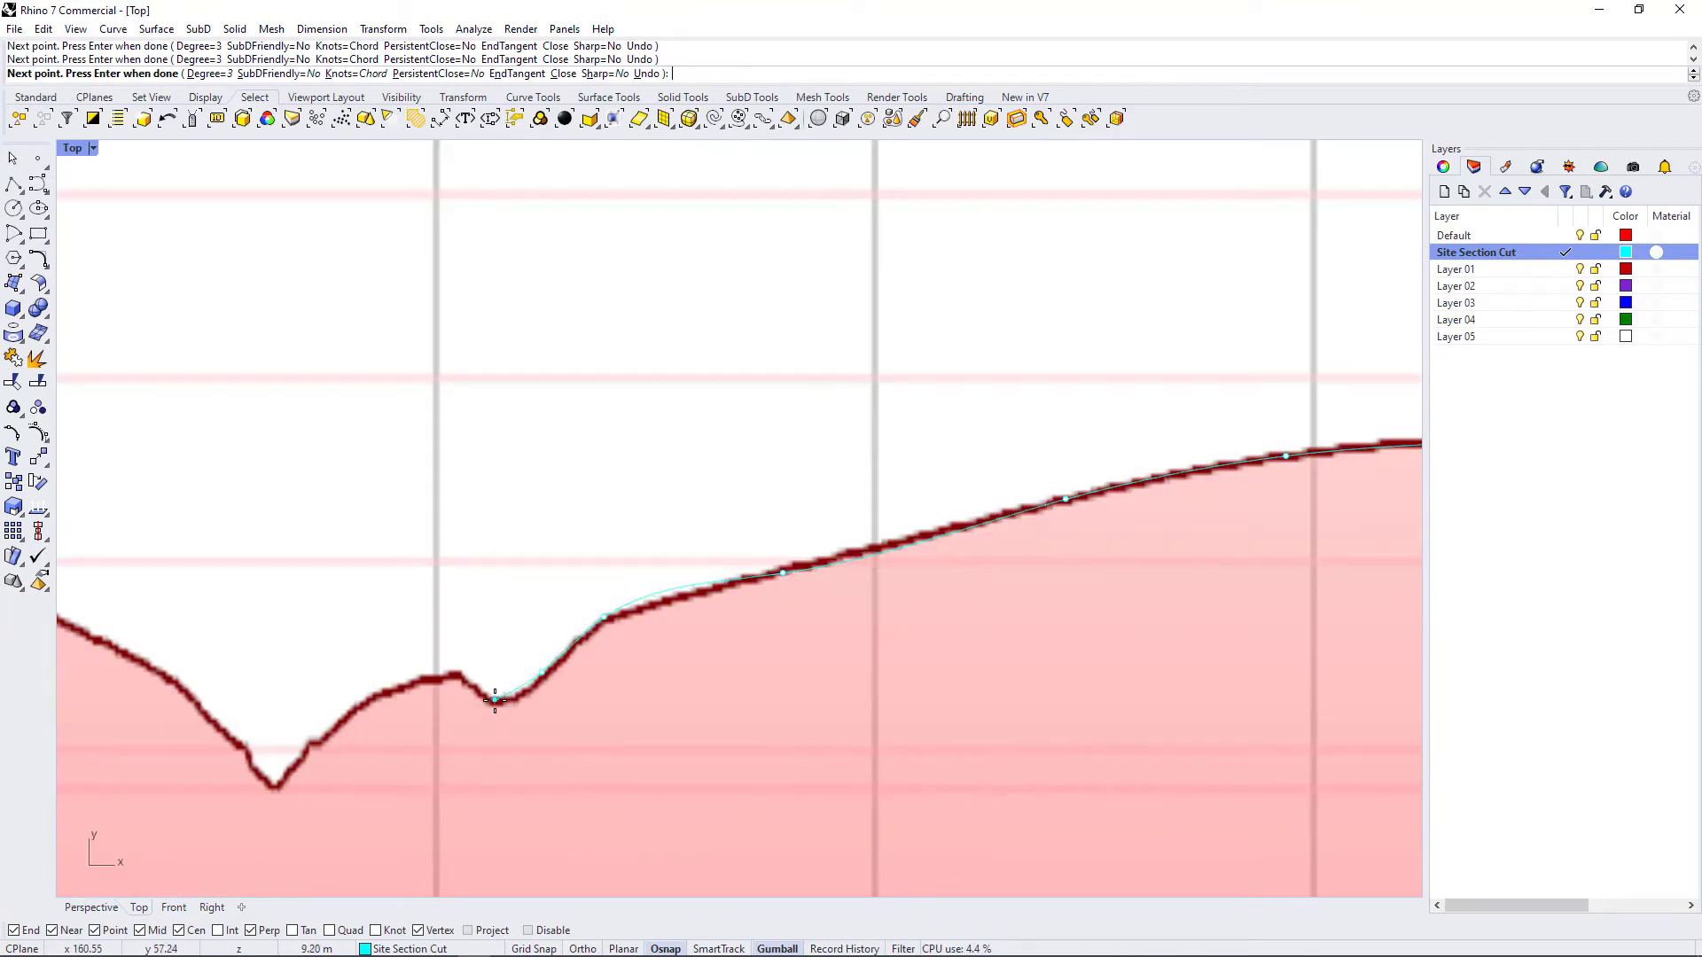
left_click(461, 679)
left_click(435, 675)
left_click(372, 697)
- Continue the curve up the left slope and finish it at the graph's left end
scroll(627, 710, "down", 4)
scroll(580, 734, "up", 4)
left_click(919, 652)
left_click(897, 634)
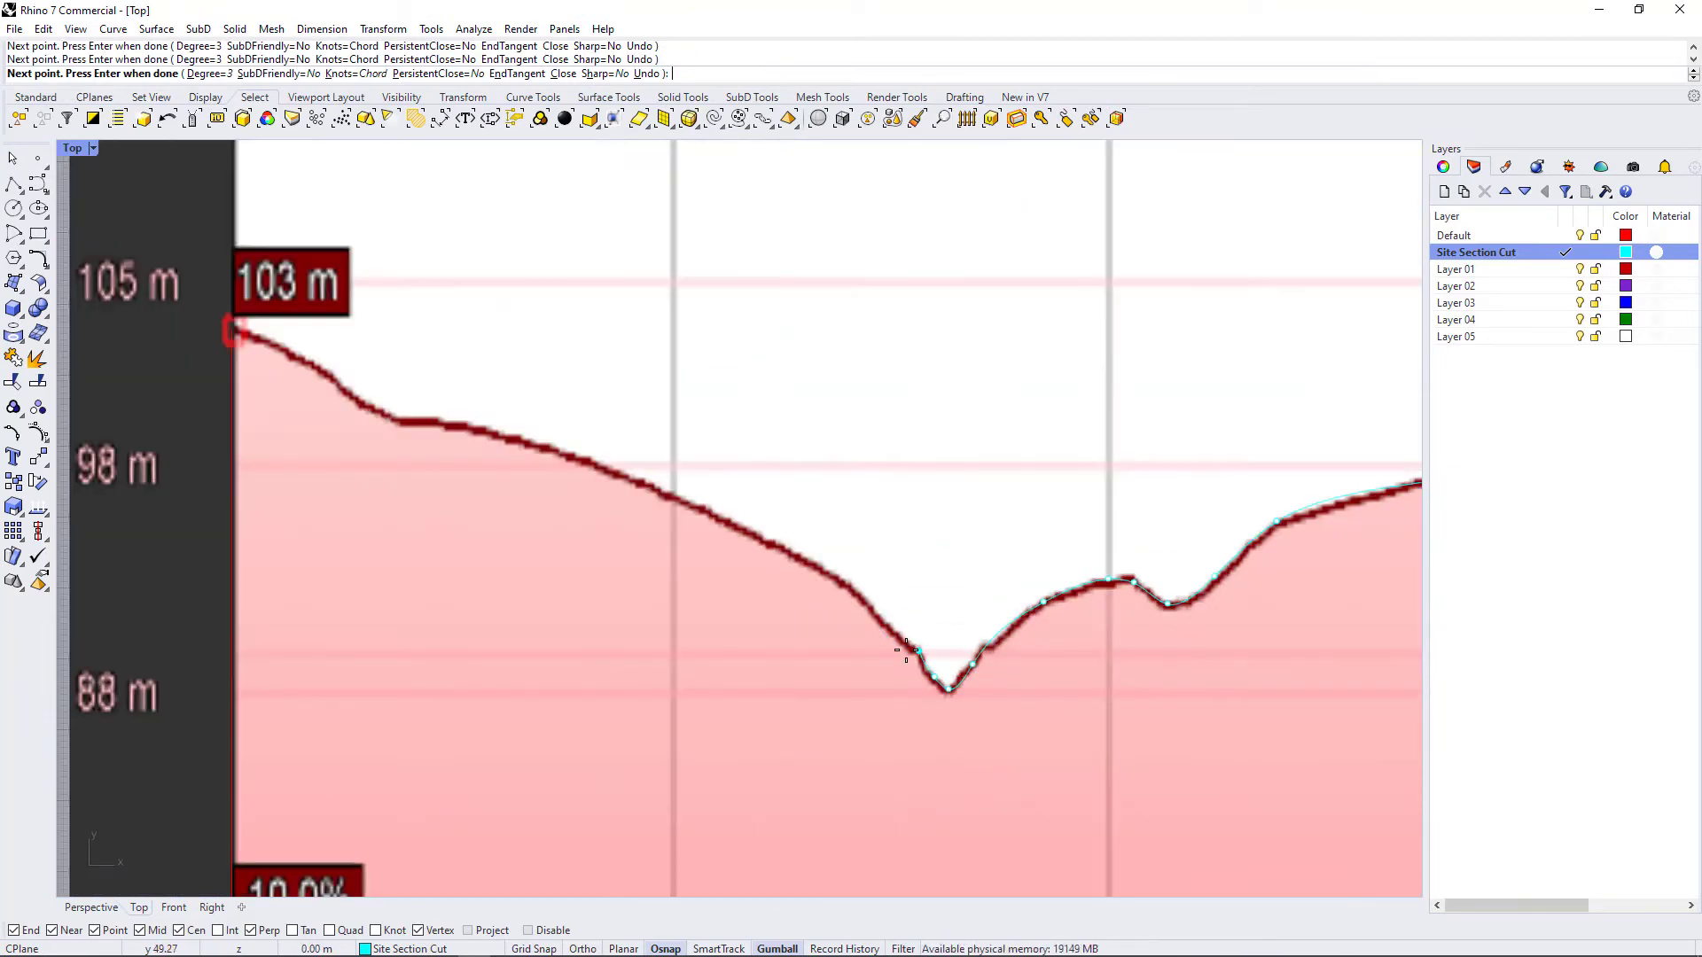
left_click(845, 586)
left_click(682, 499)
left_click(585, 454)
left_click(232, 333)
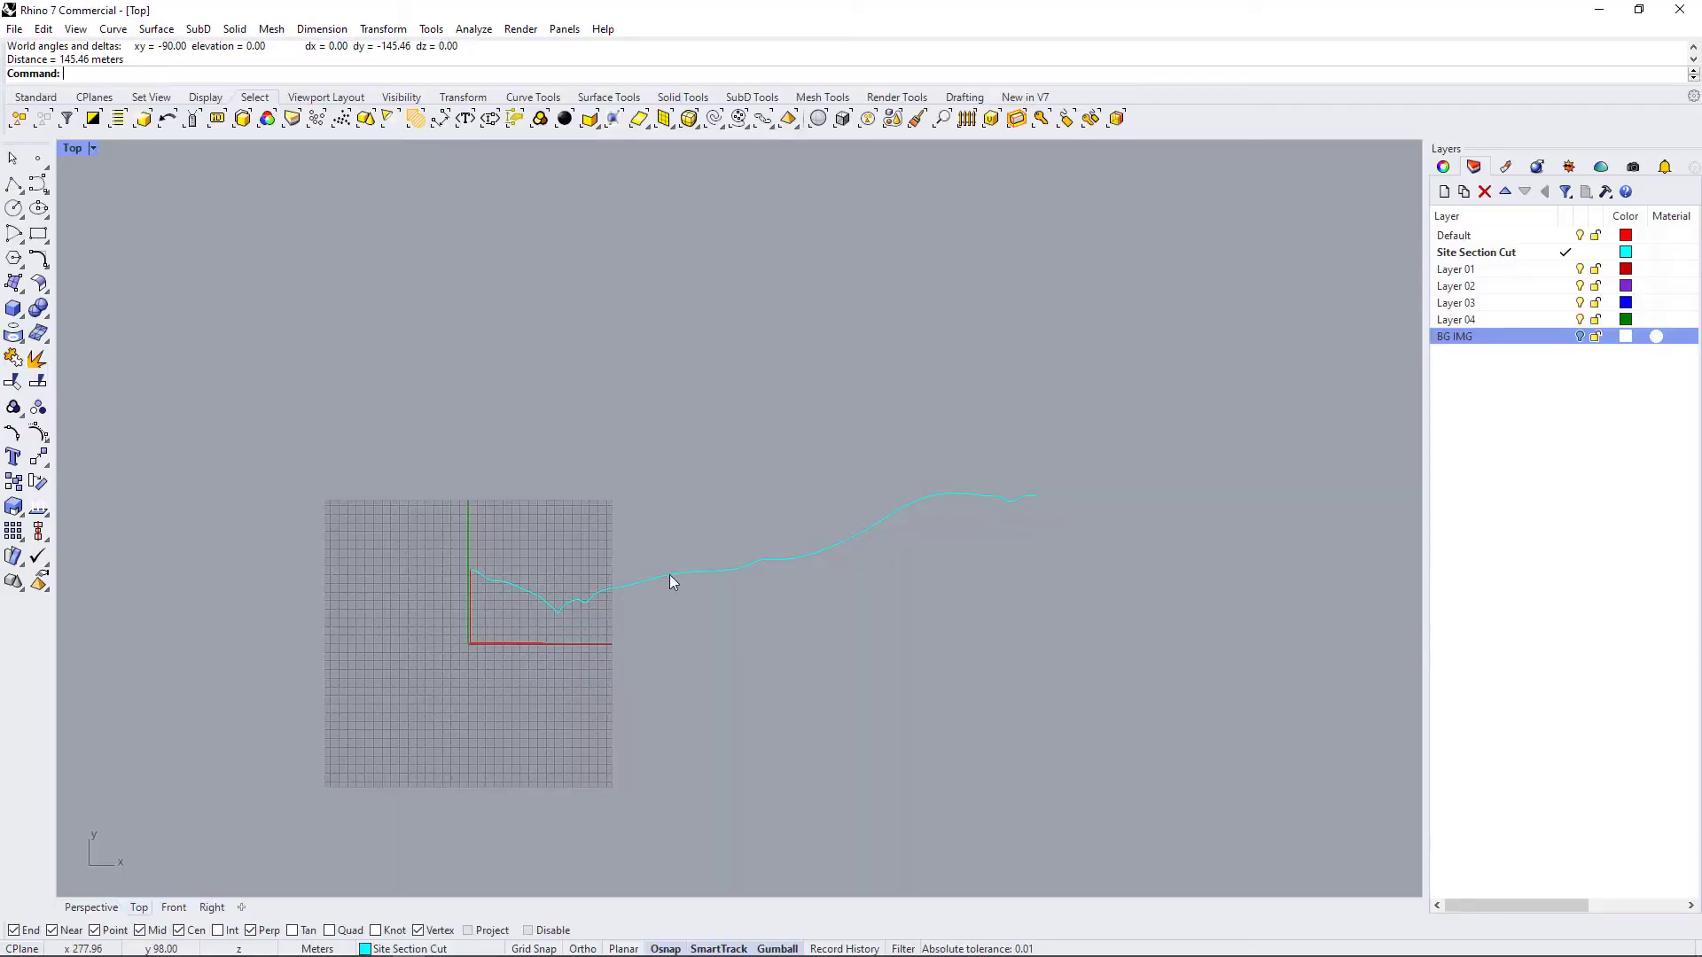
left_click(671, 580)
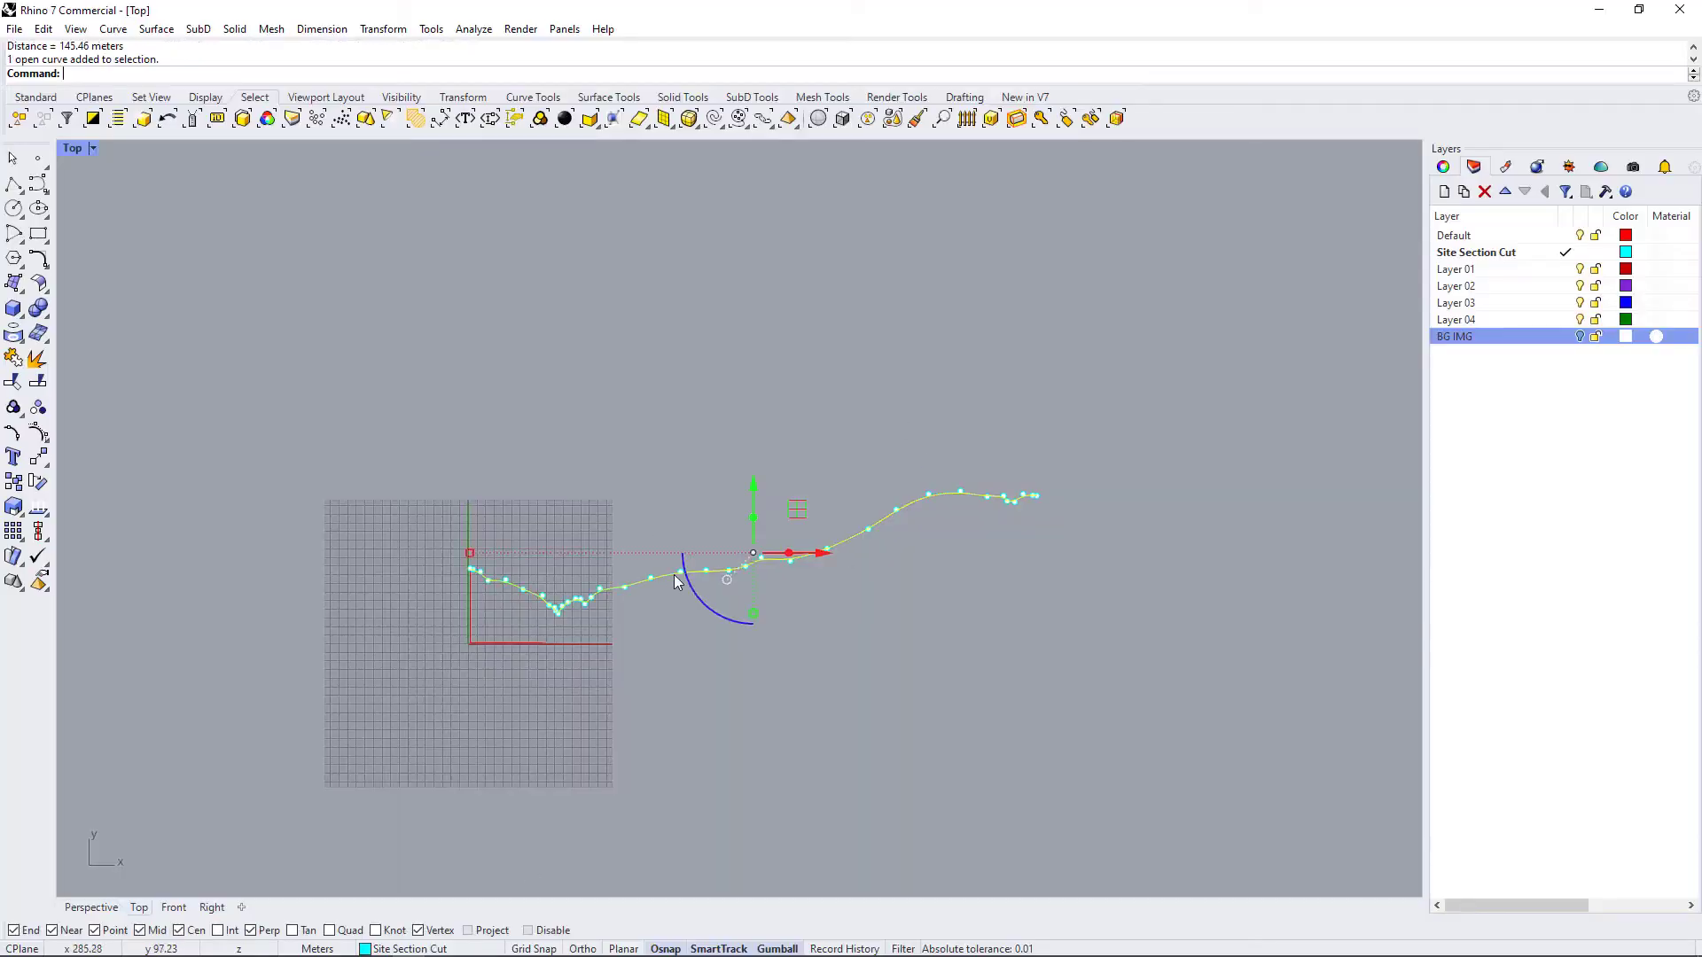
key("Escape")
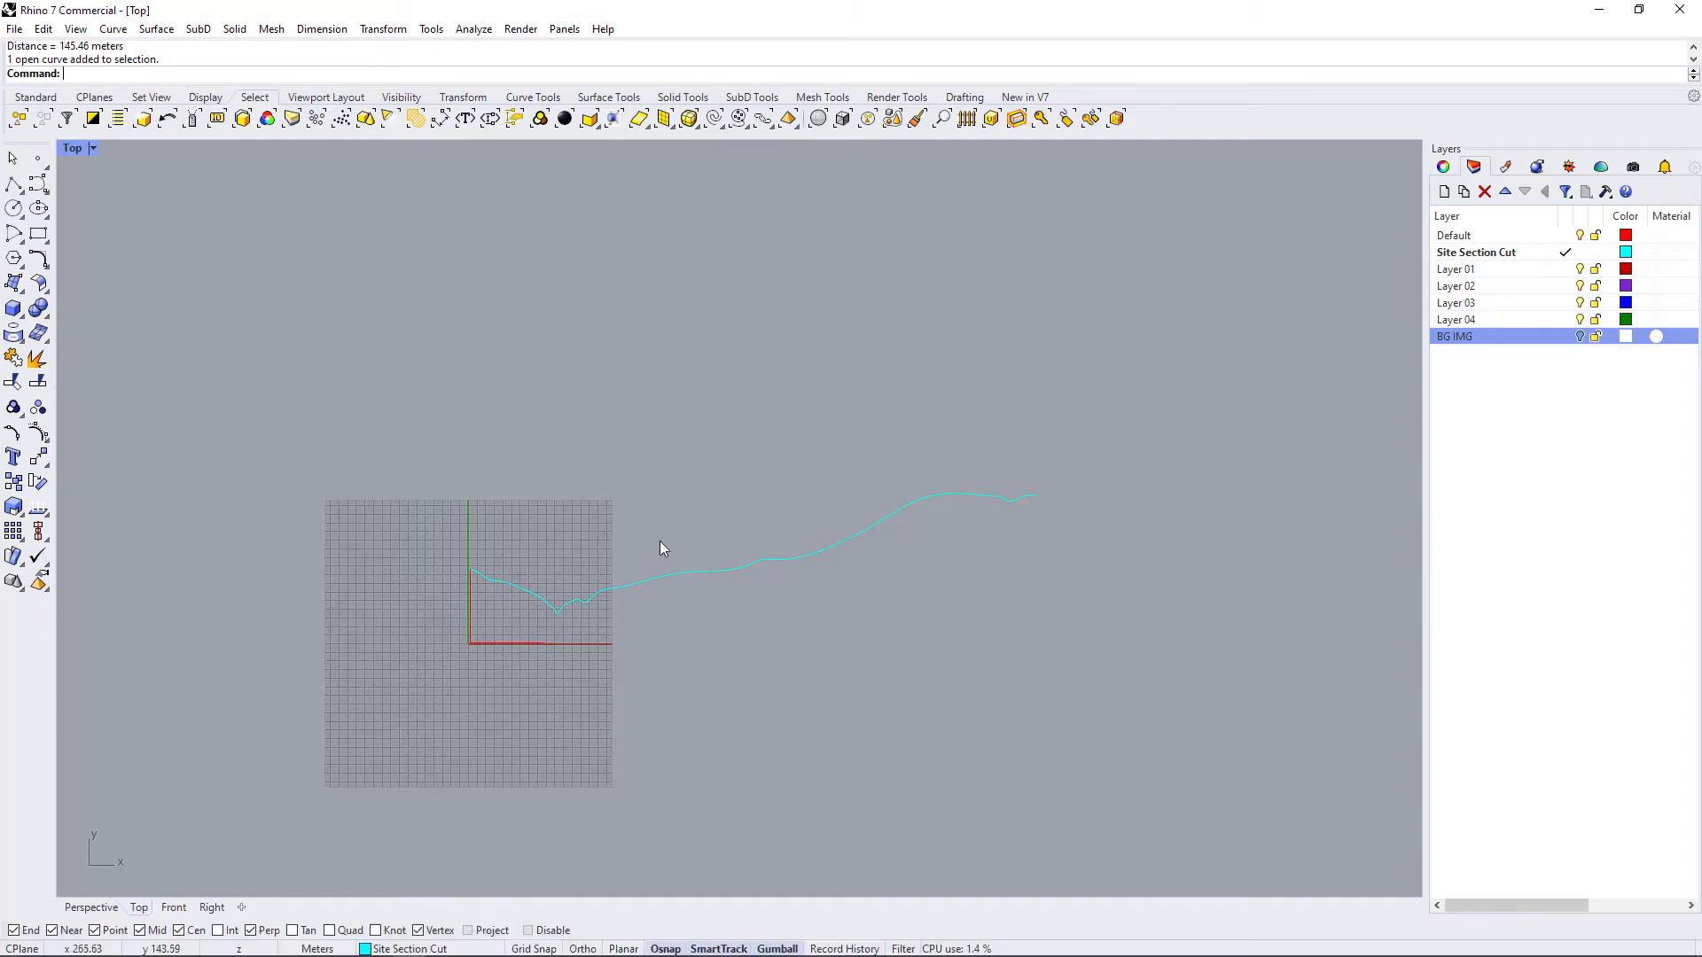
- Capture the full-screen Google Earth aerial view of the park with Snip & Sketch
left_click(440, 944)
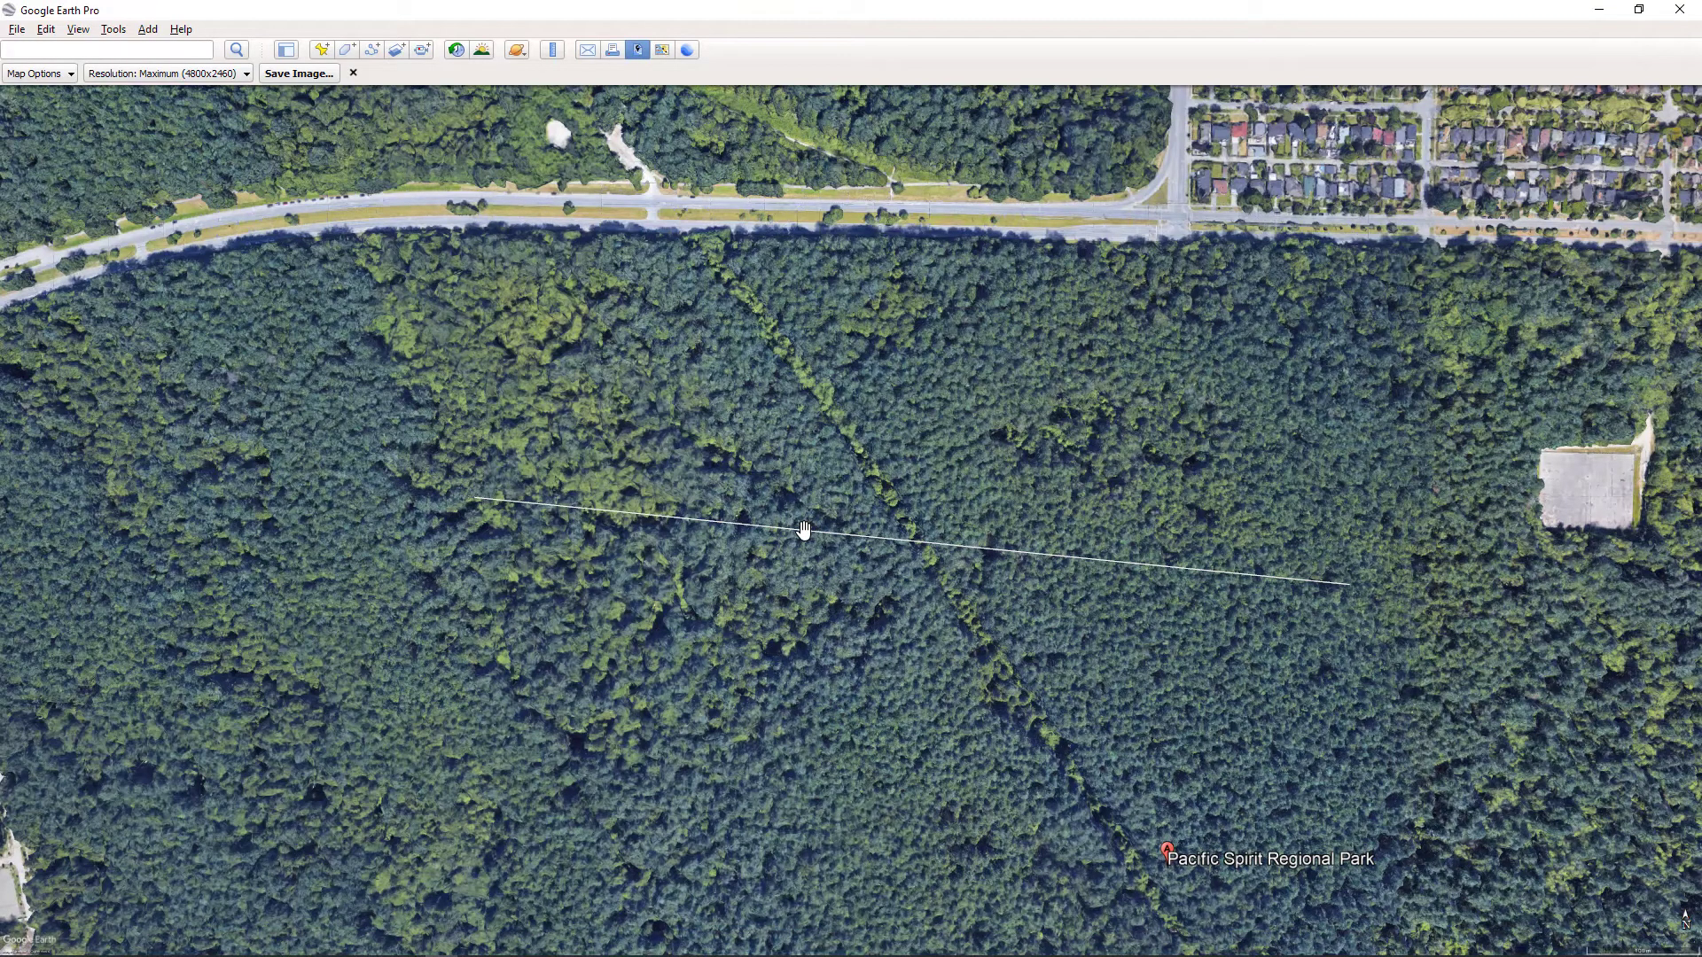
left_click_drag(804, 530, 796, 516)
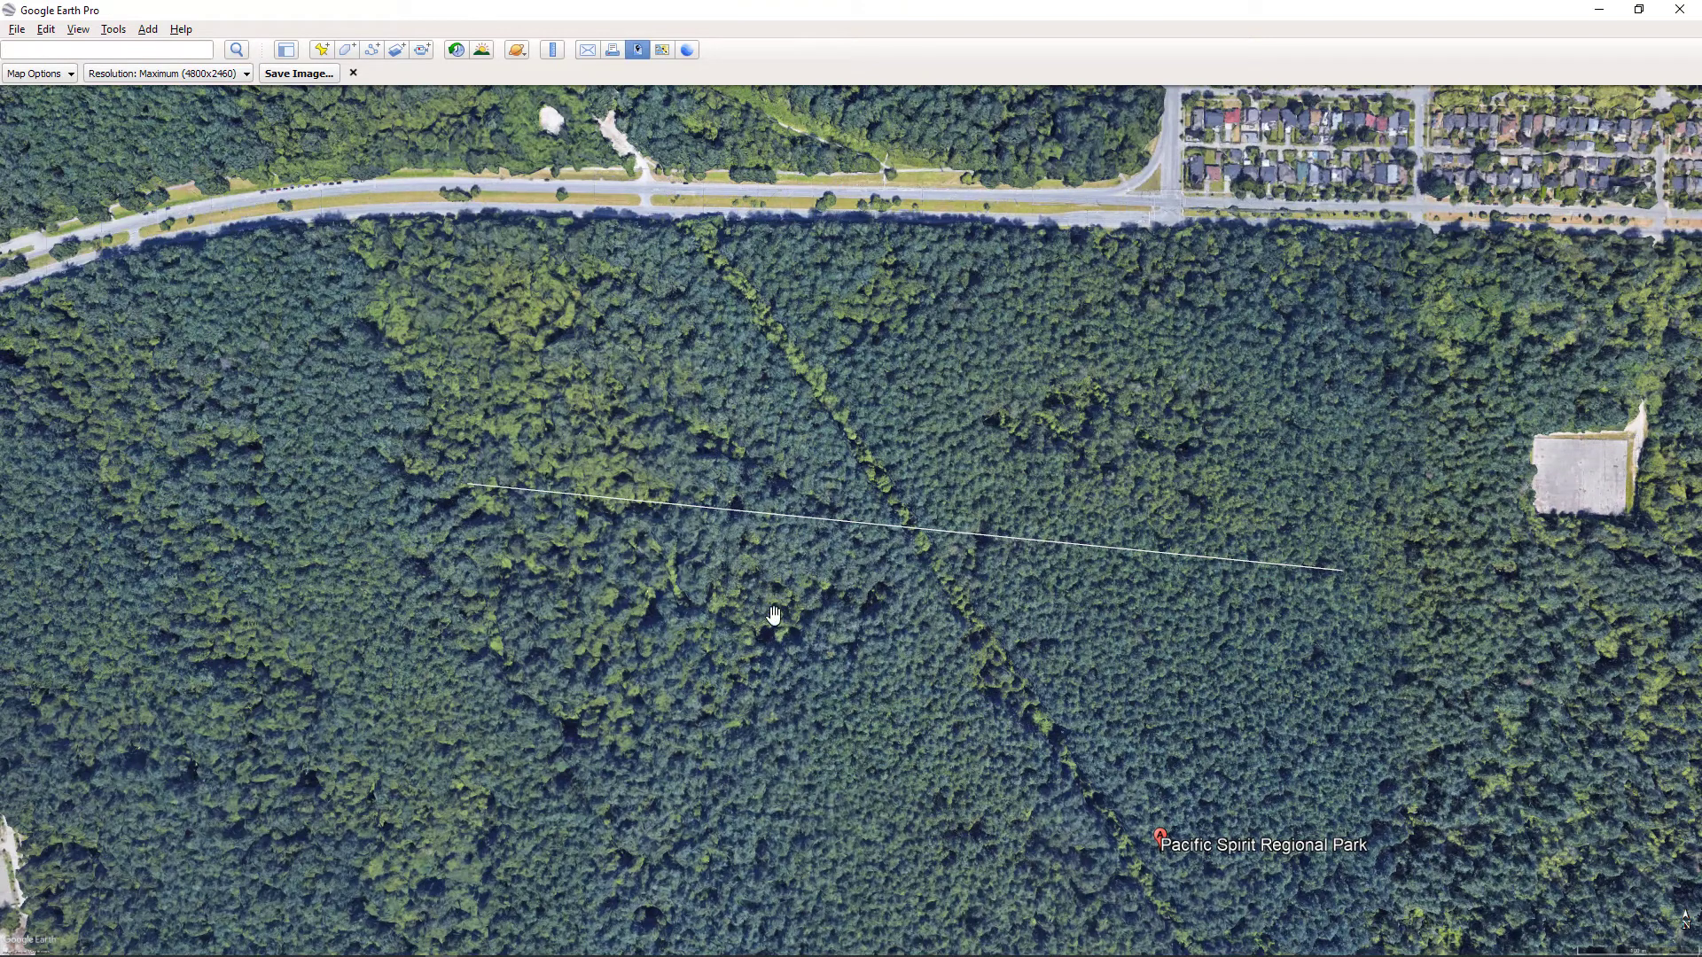
left_click(6, 946)
type("snip0")
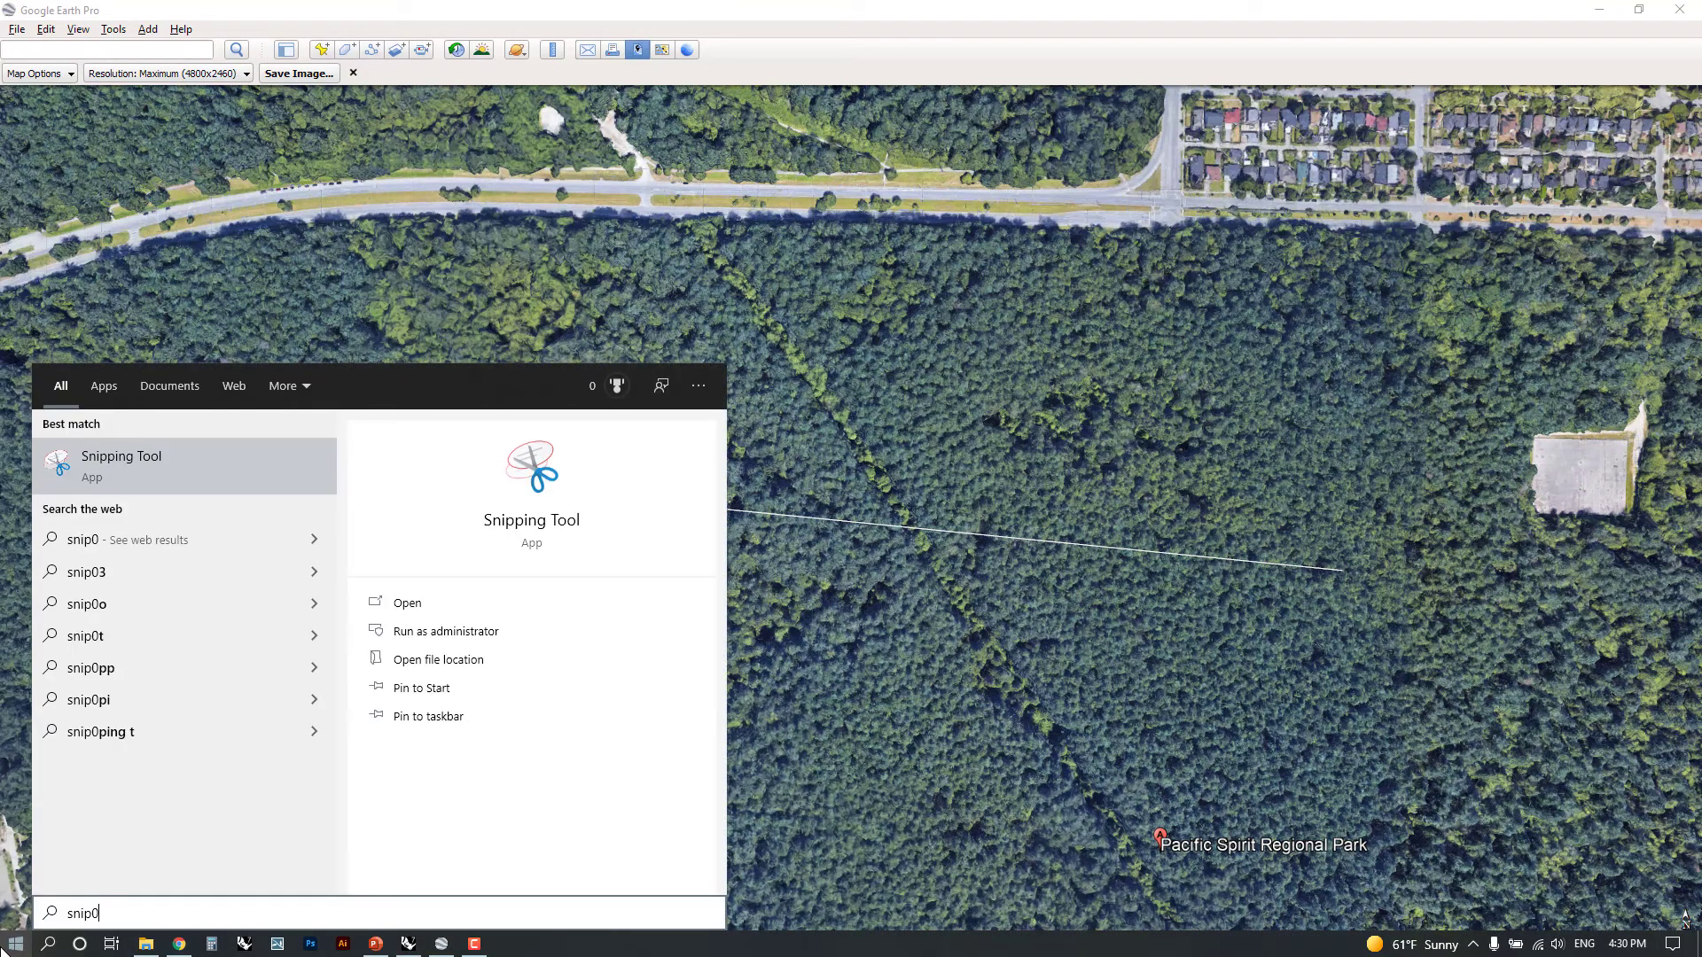
key("BackSpace")
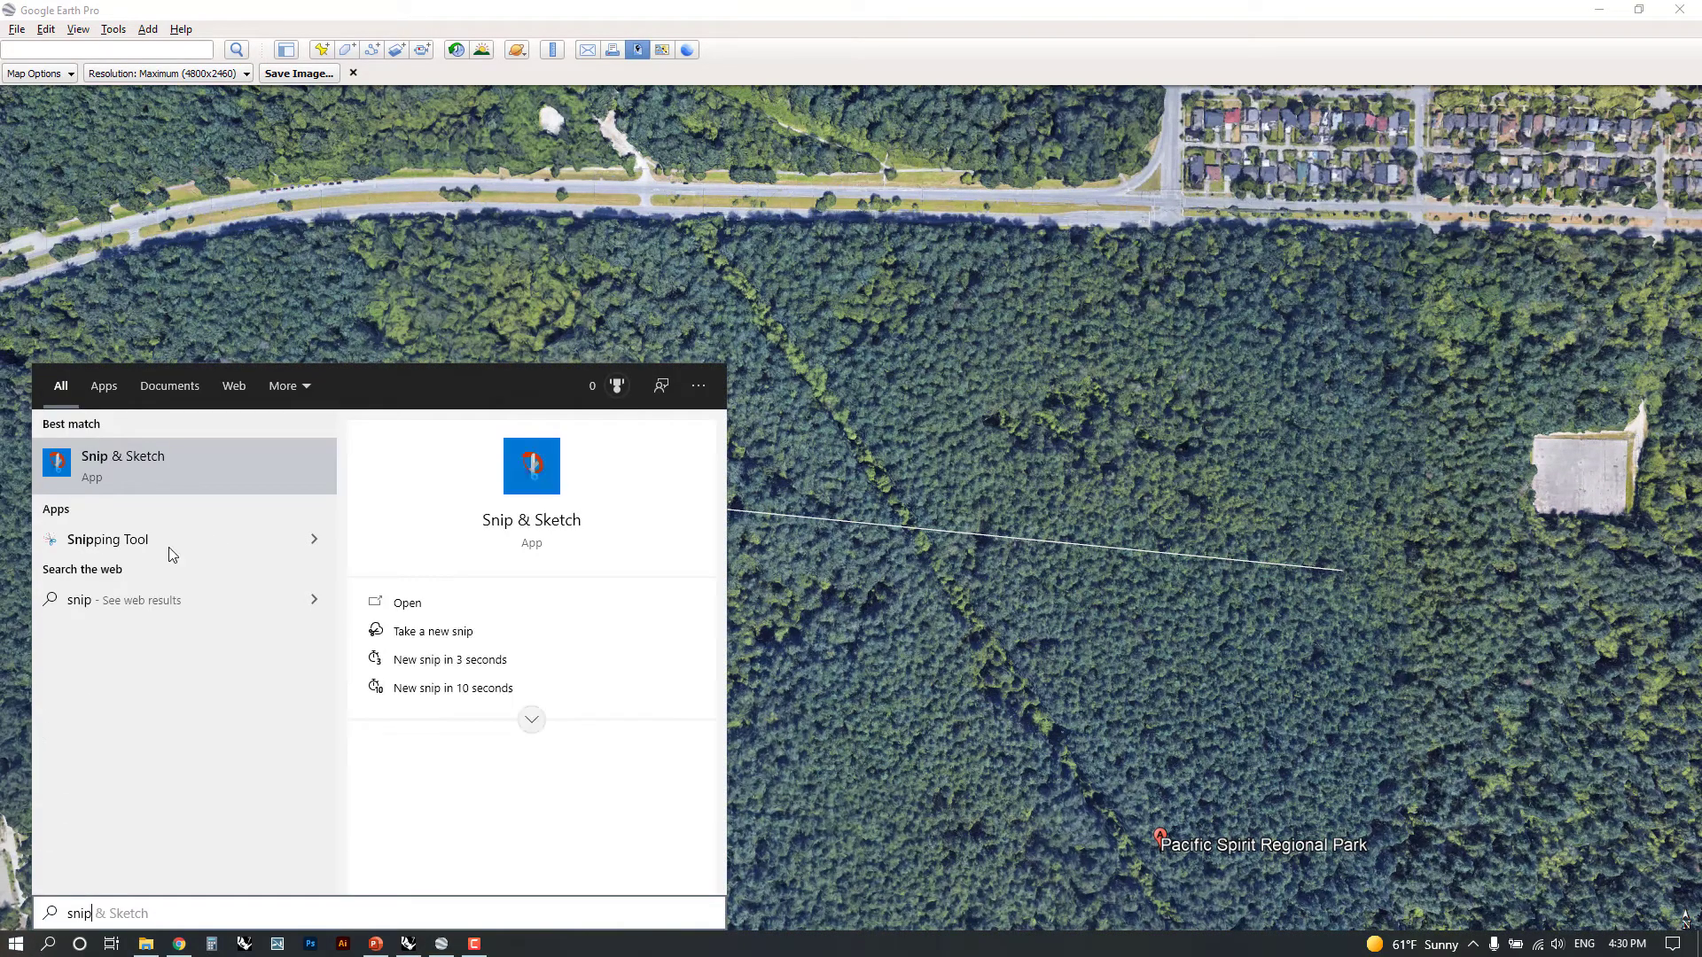
left_click(140, 470)
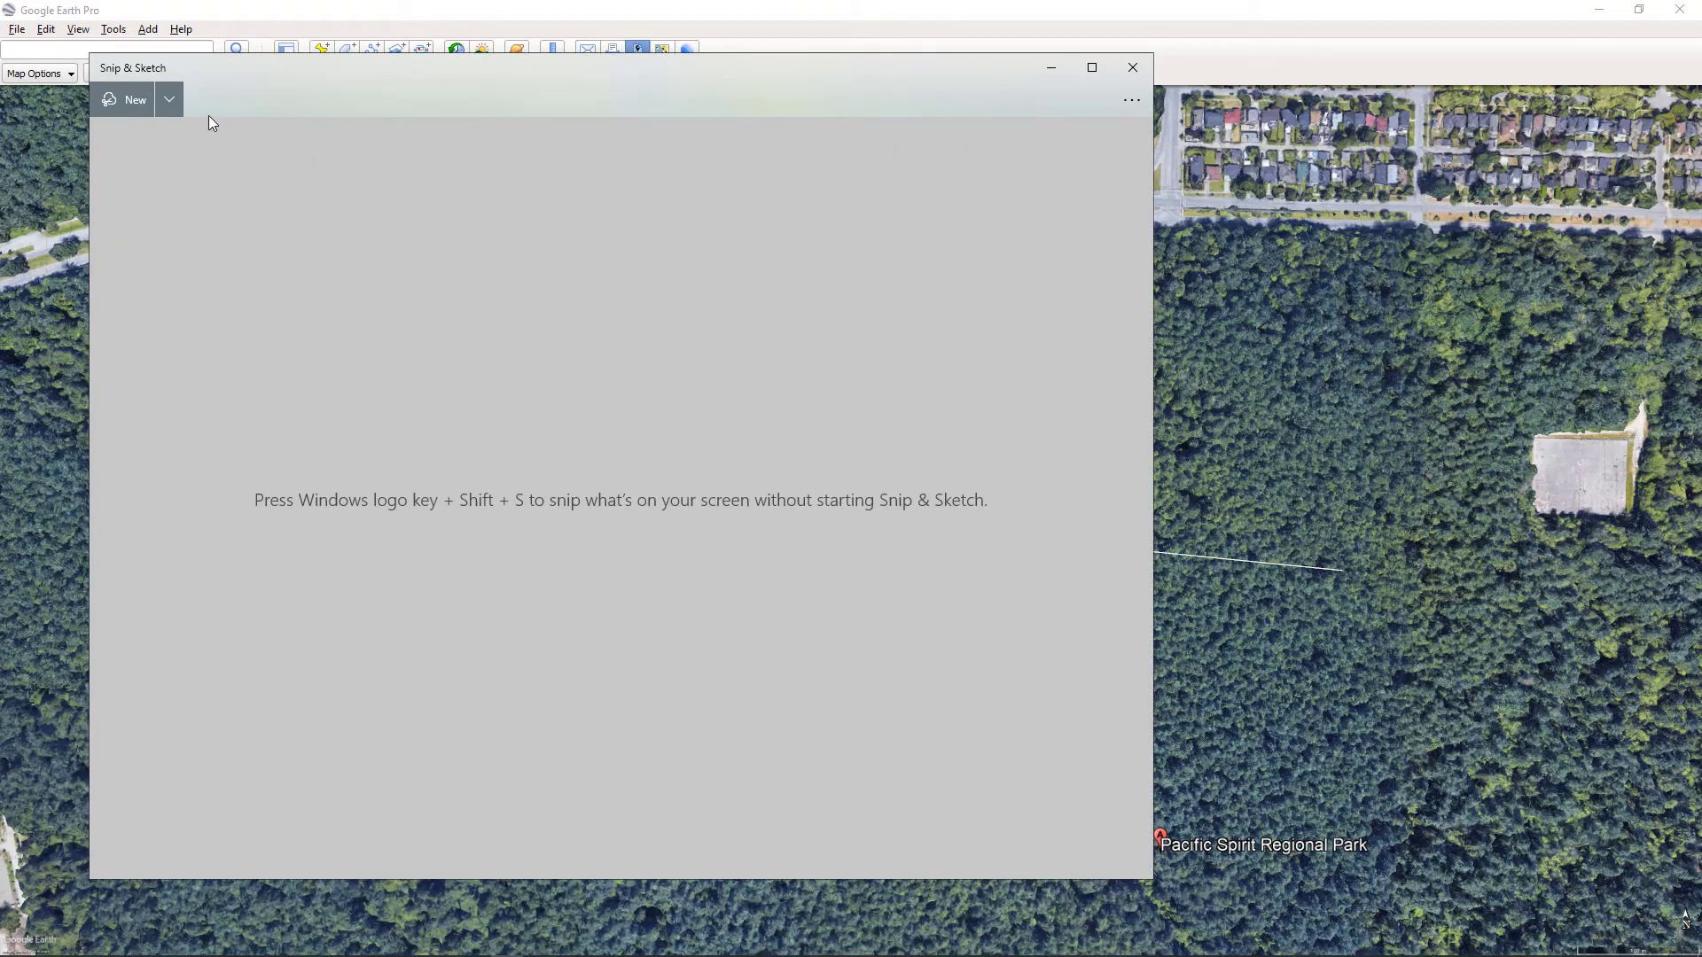
left_click(128, 99)
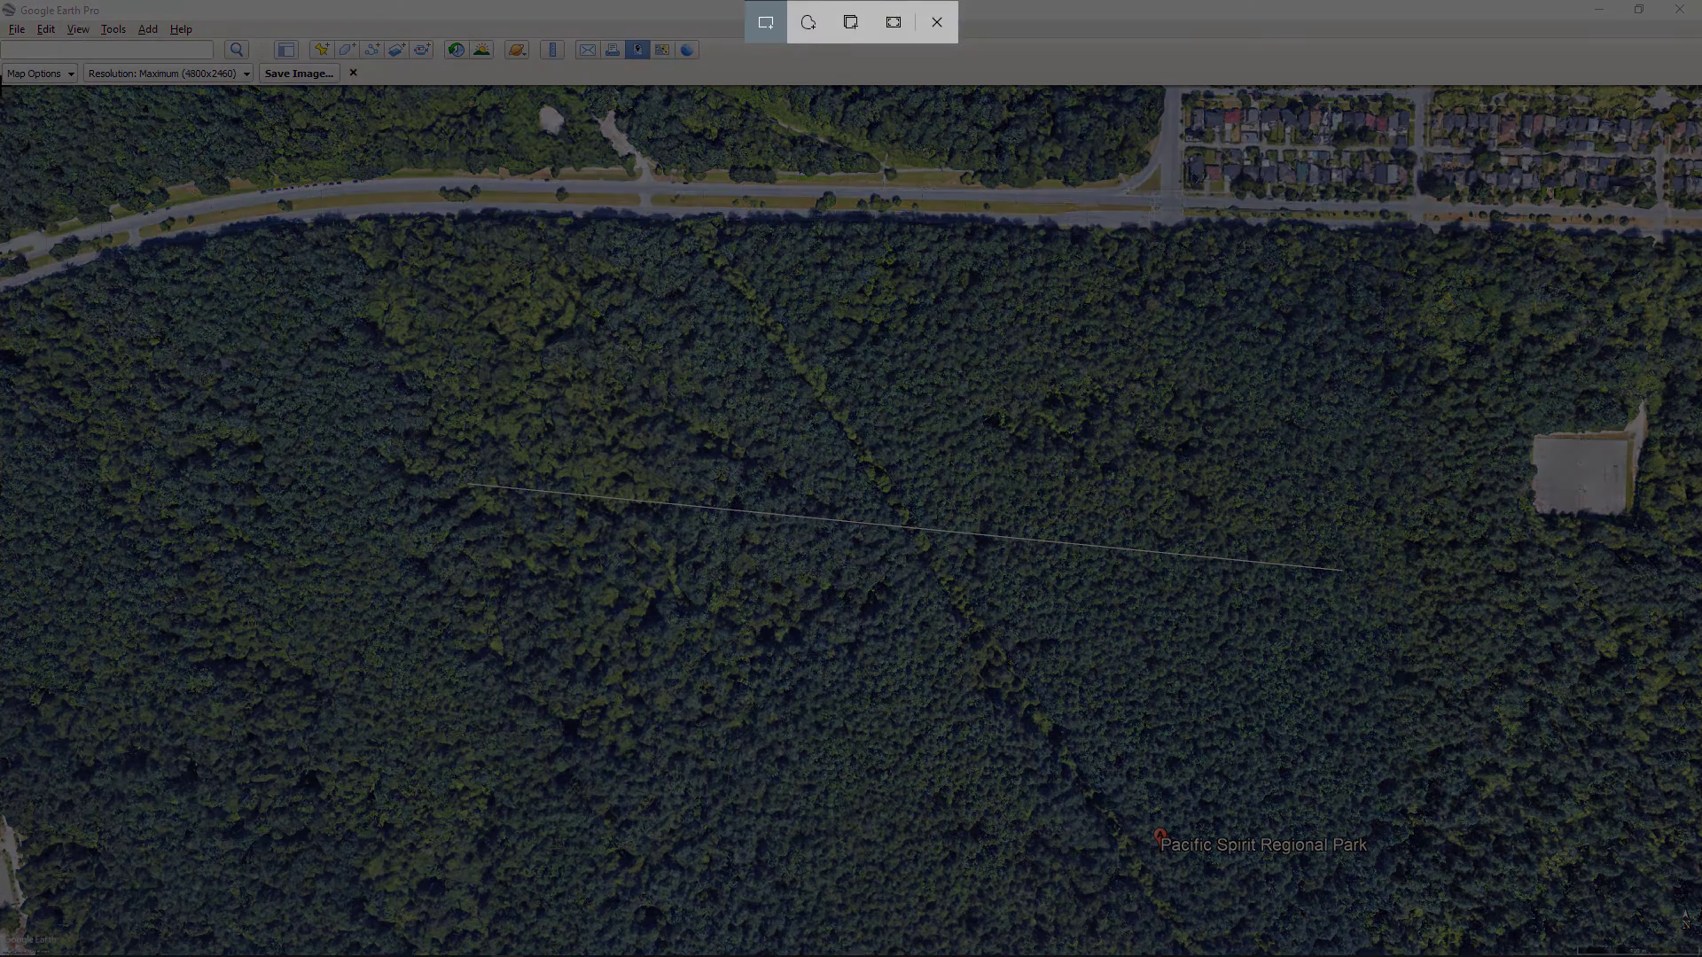
left_click_drag(1, 86, 1694, 950)
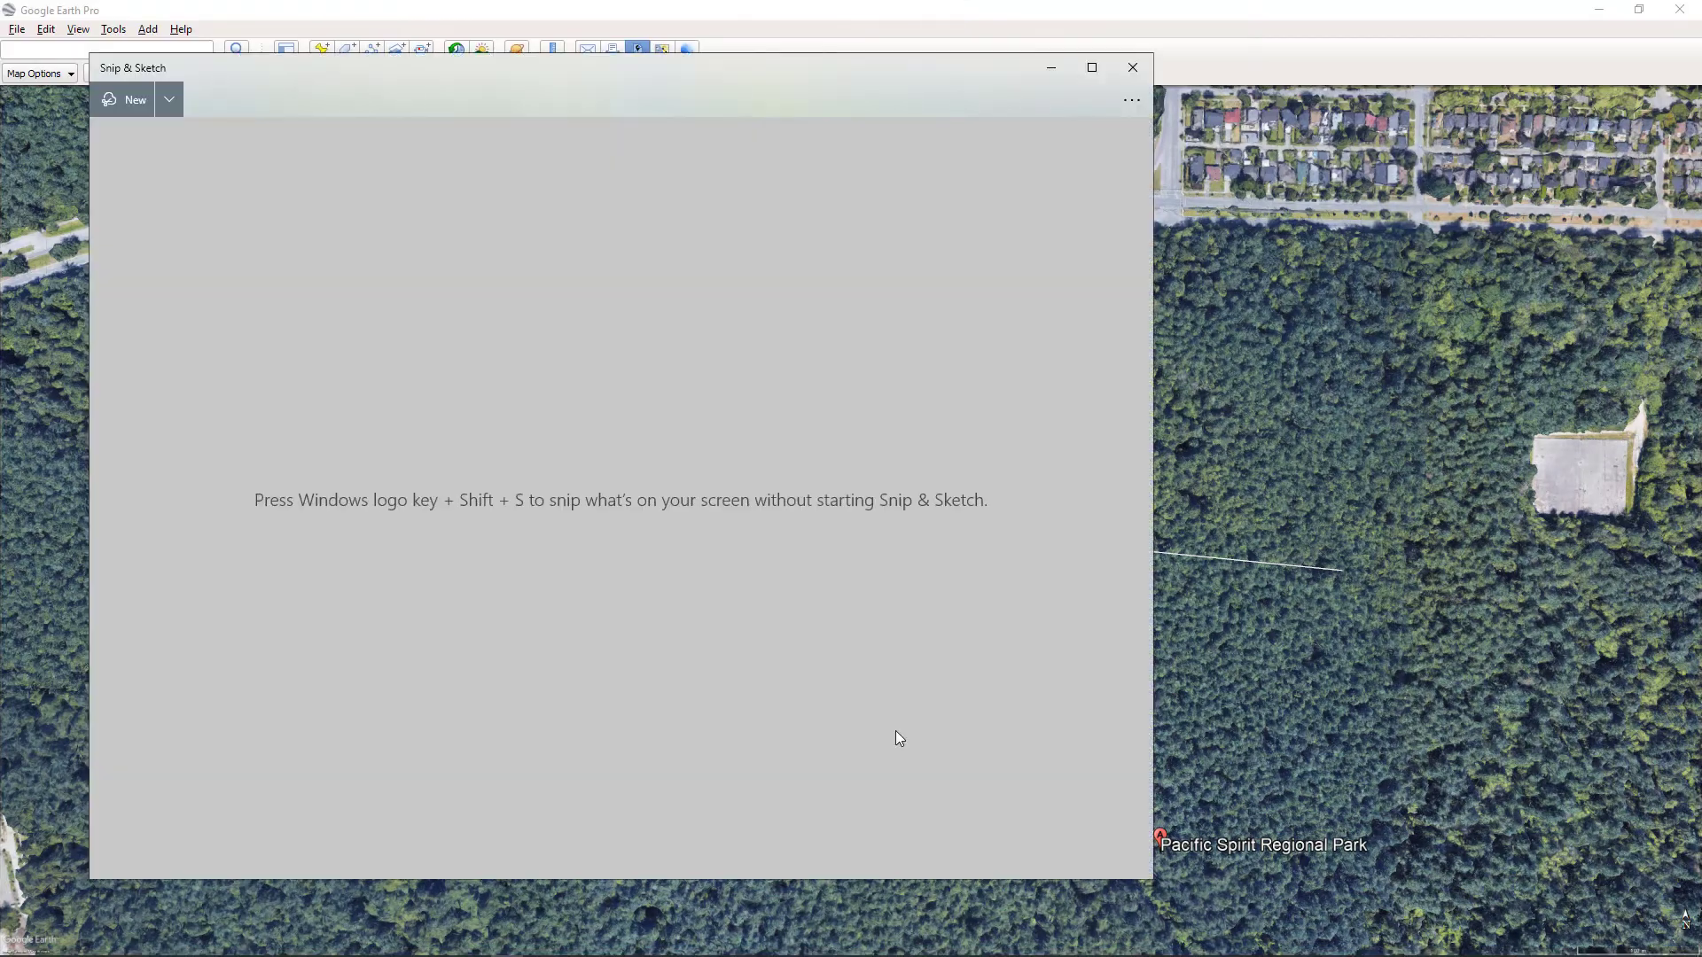
- Save the snip as 'PSRP Aerial' in Downloads and close Snip & Sketch
left_click(1022, 99)
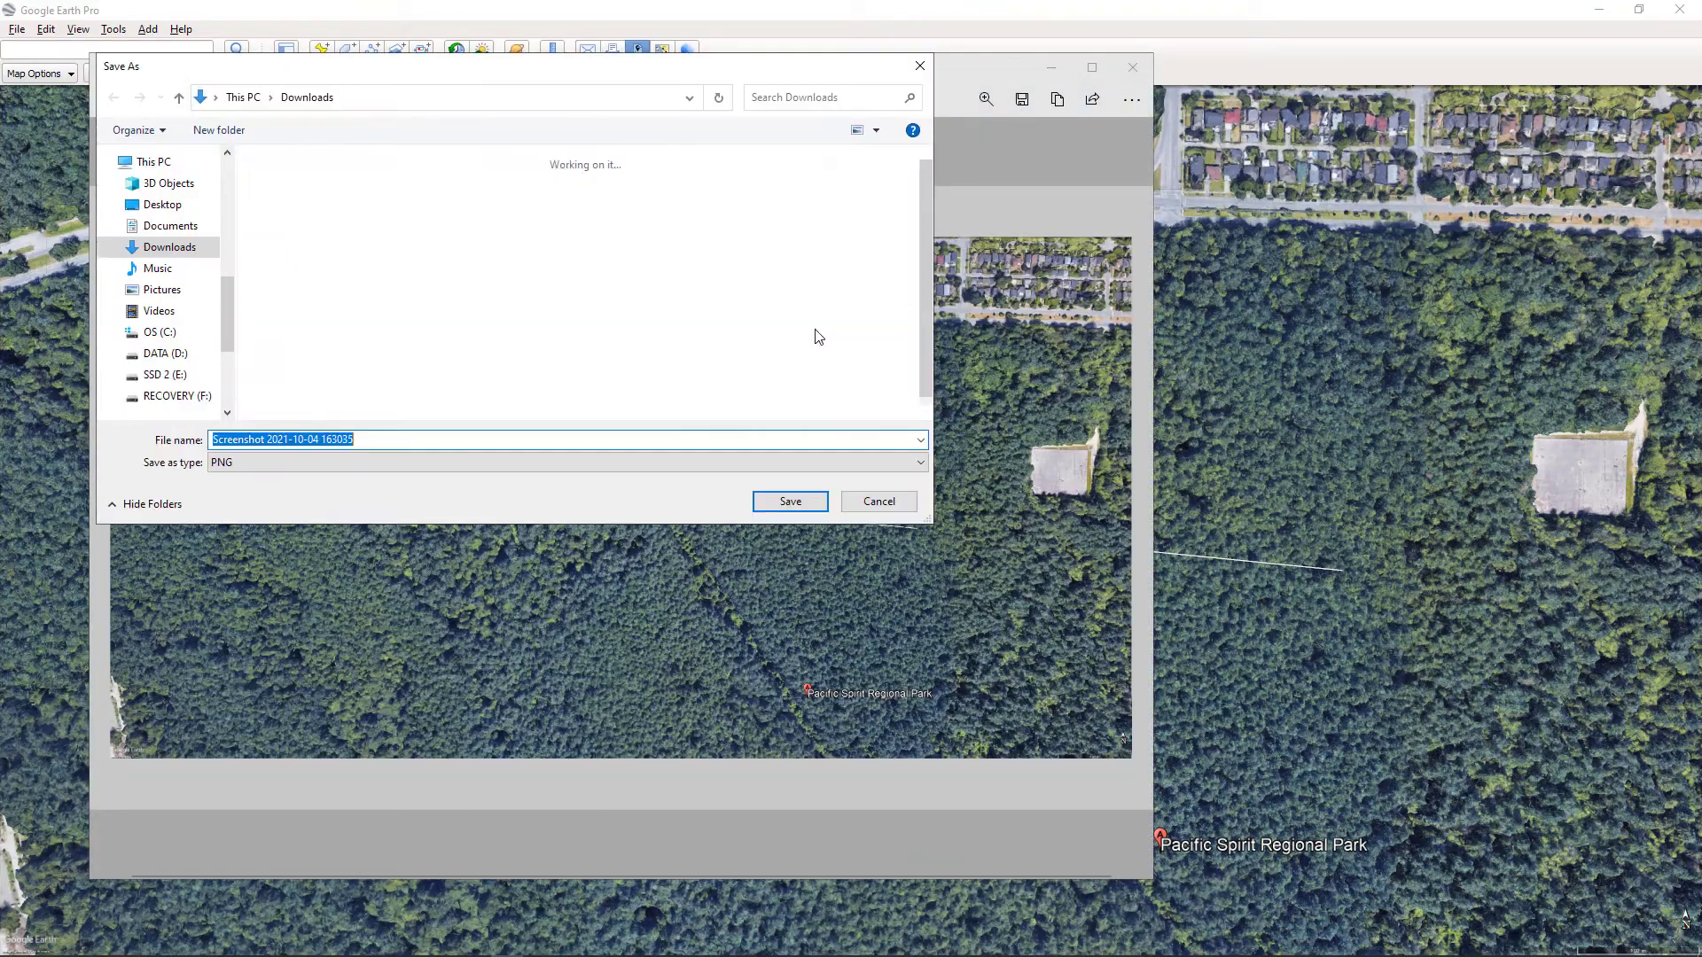
left_click(297, 232)
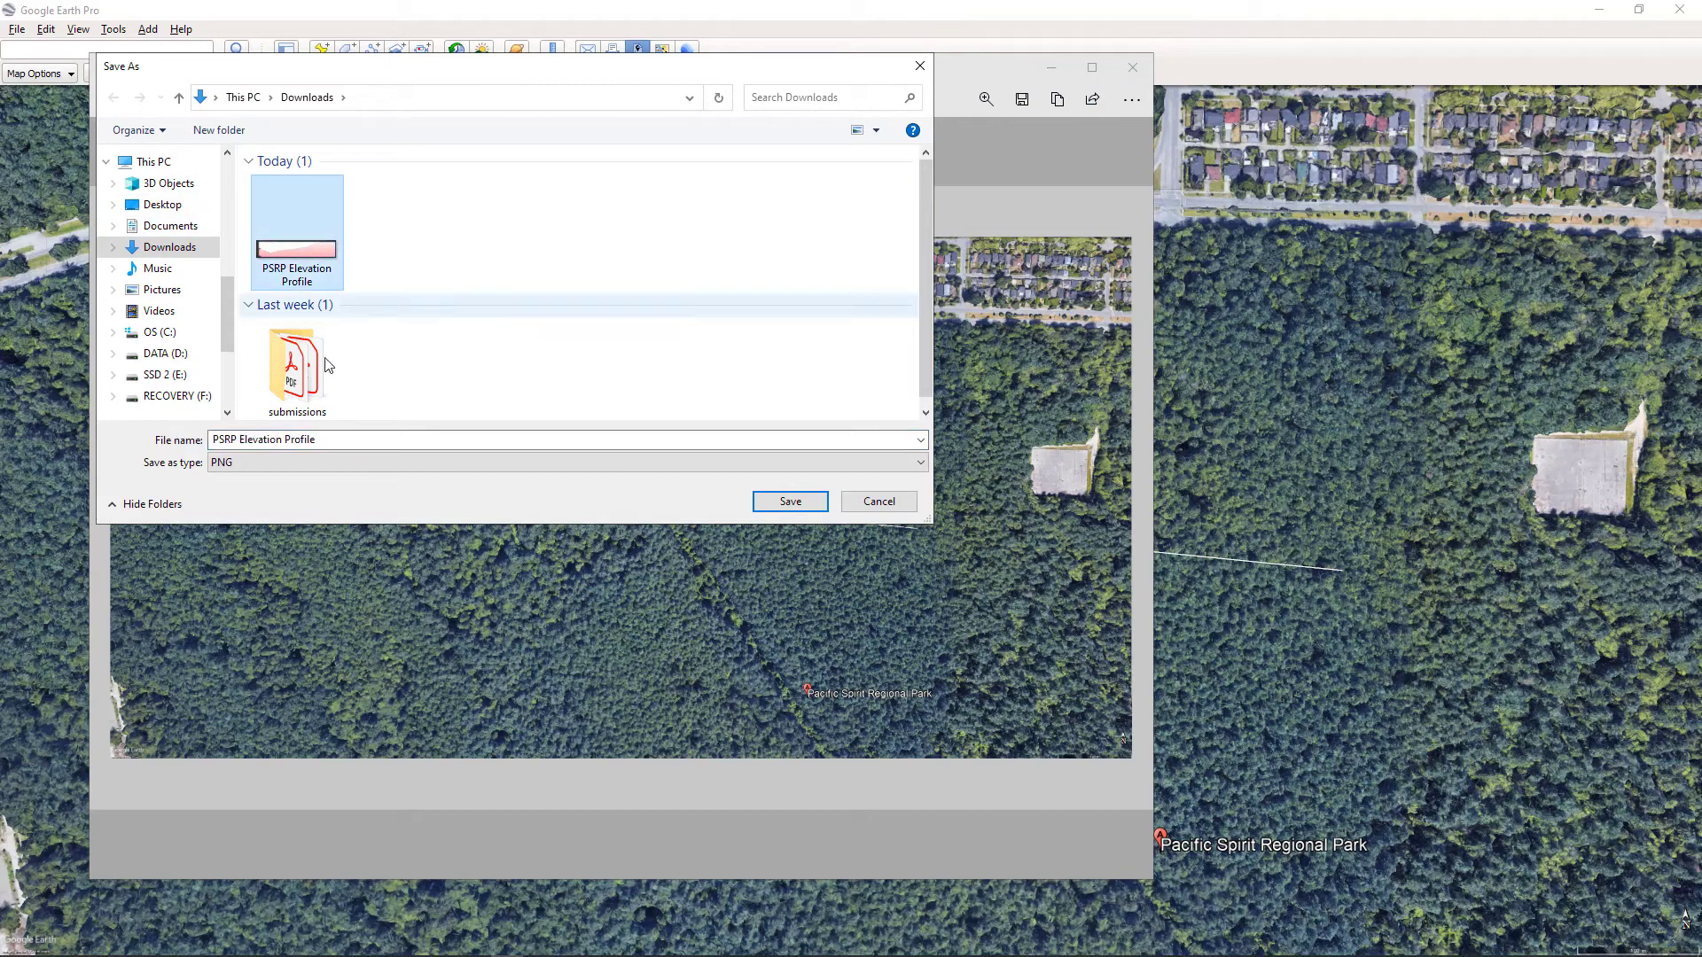
left_click(311, 437)
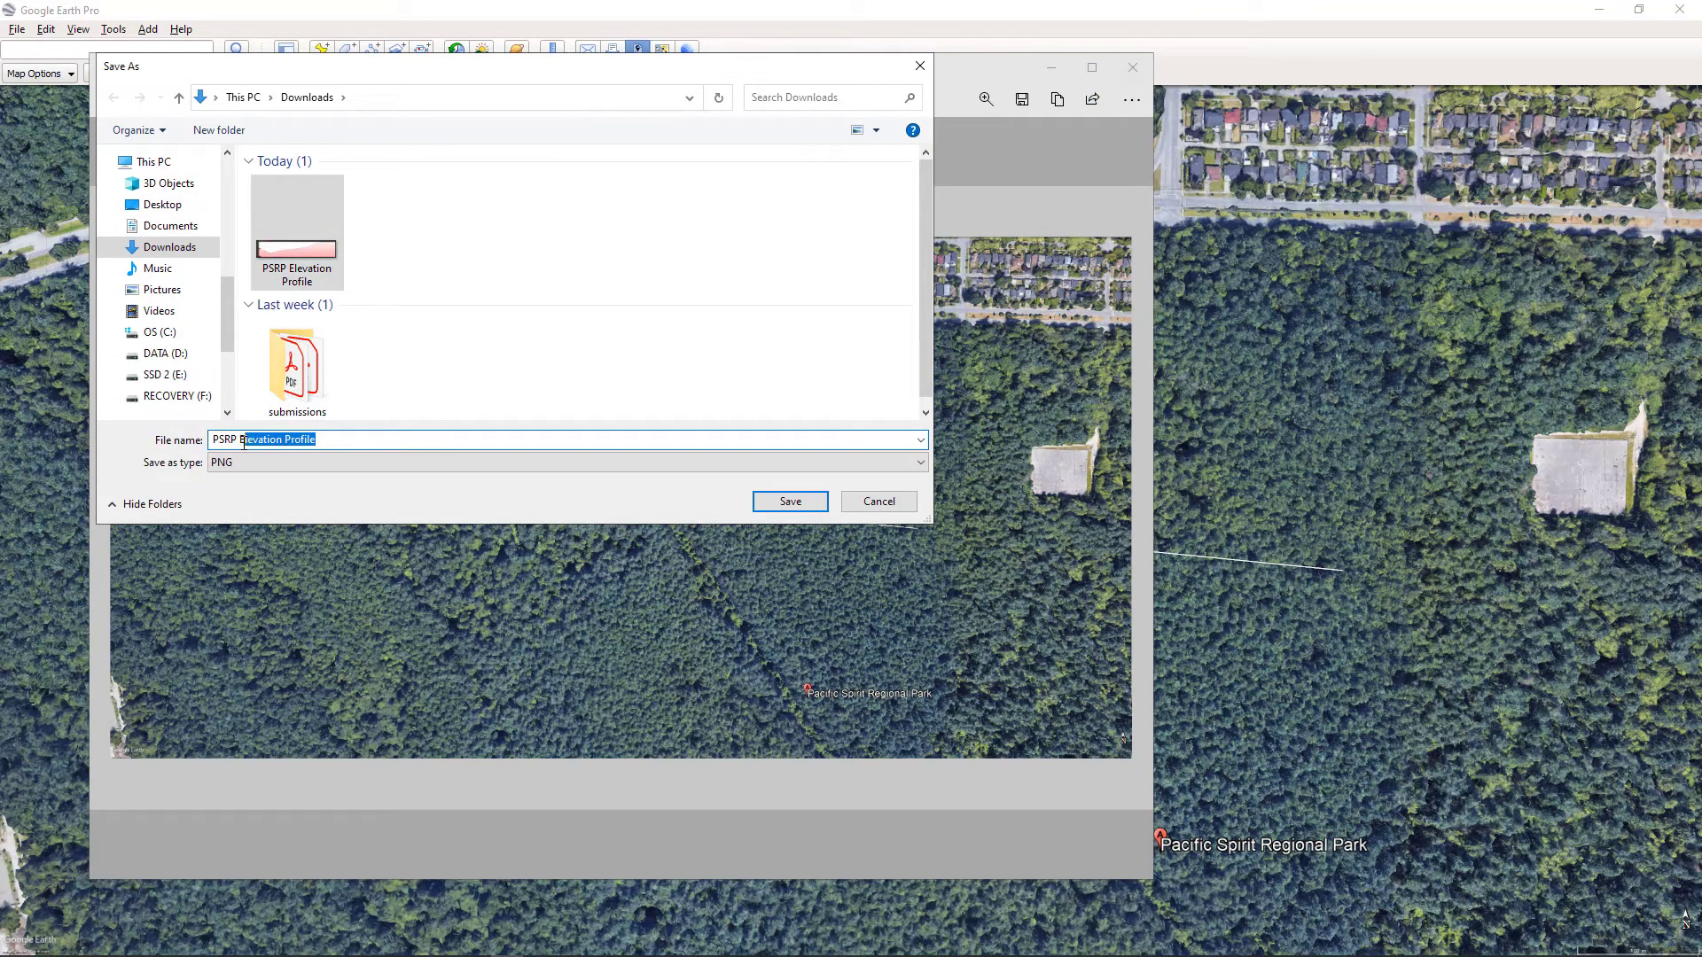
type("2eri")
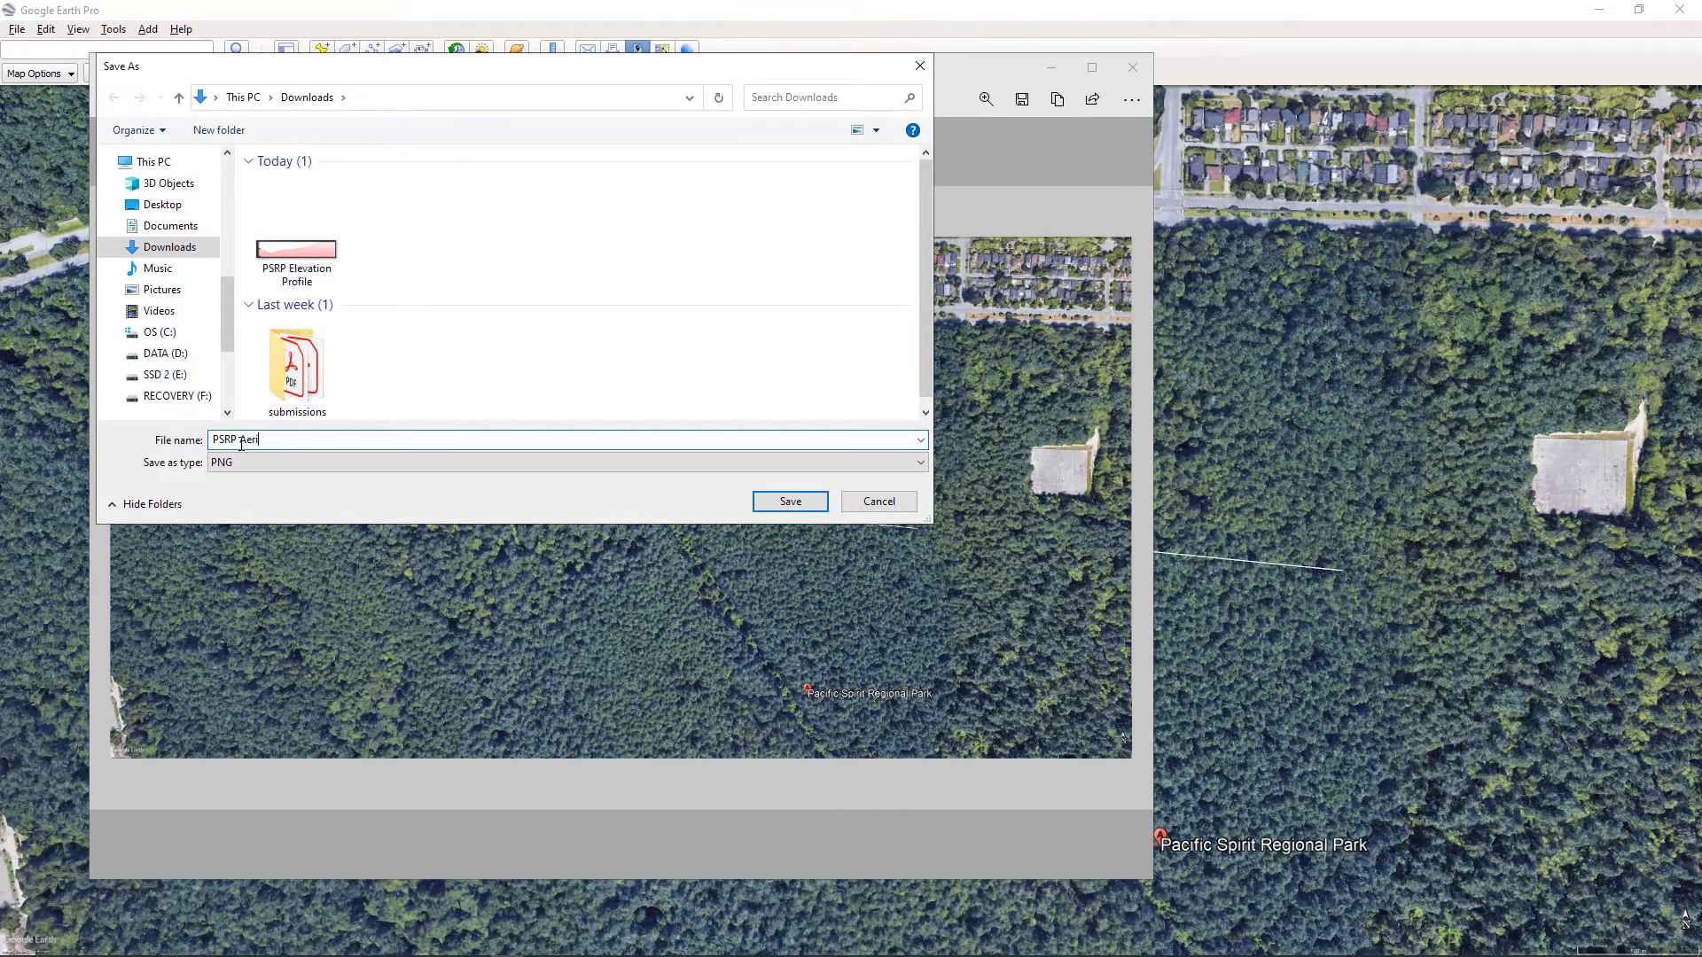
type("al")
key("Return")
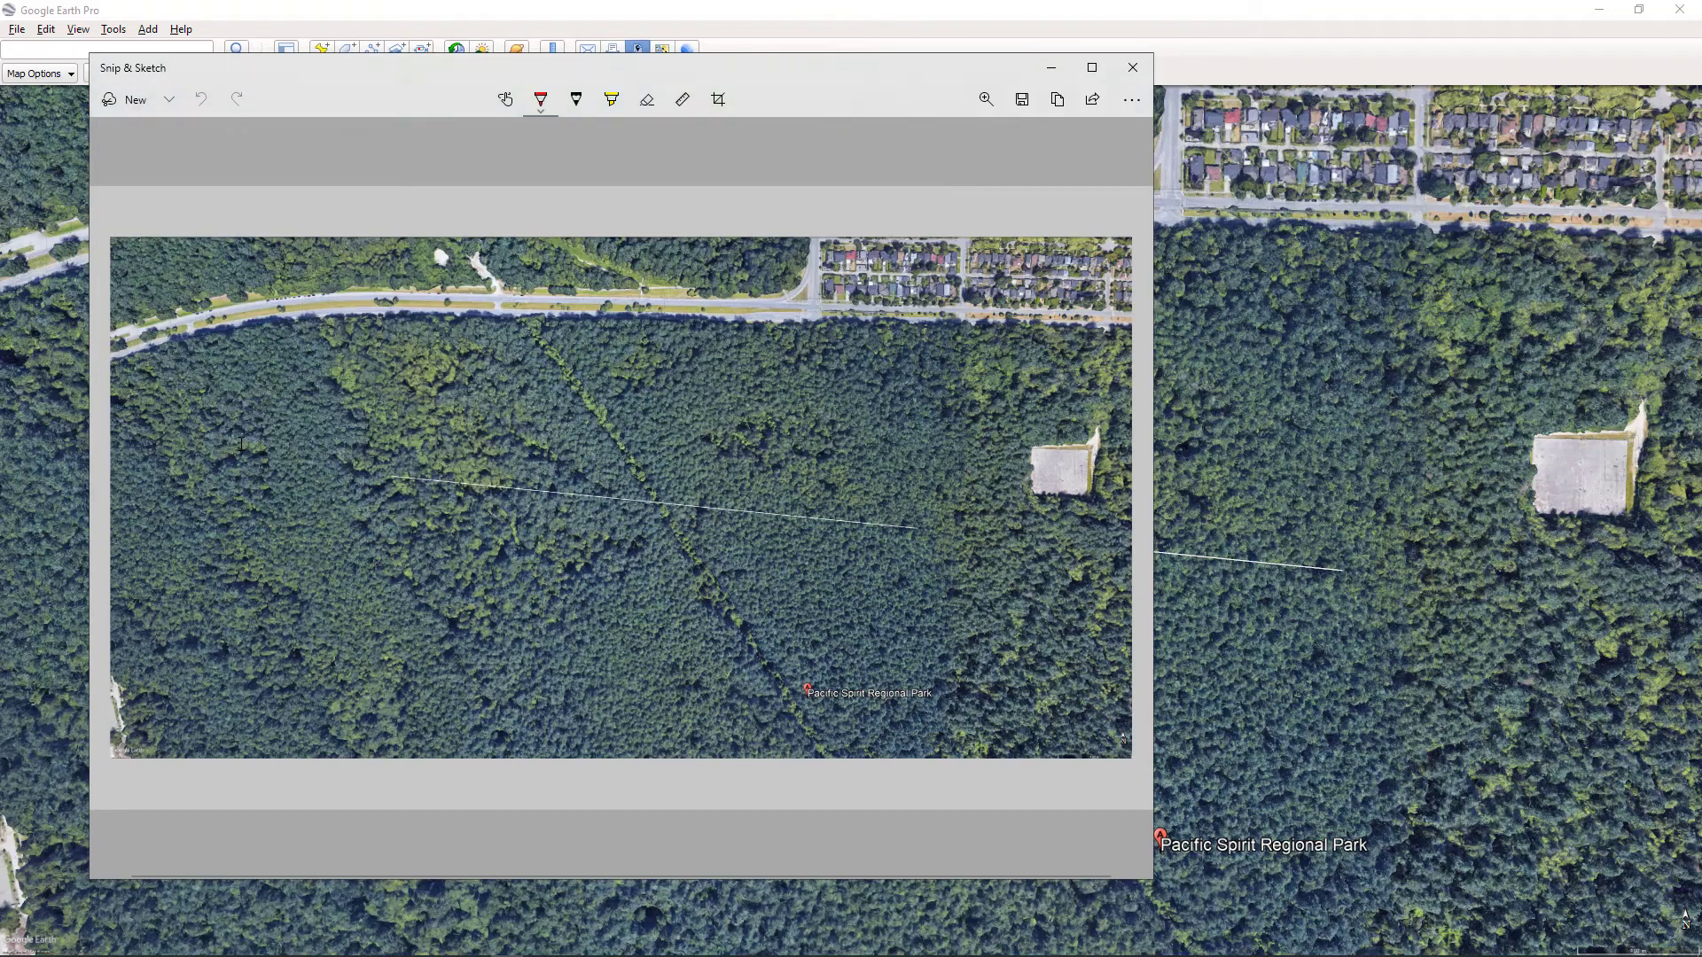
left_click(1133, 68)
left_click(1599, 9)
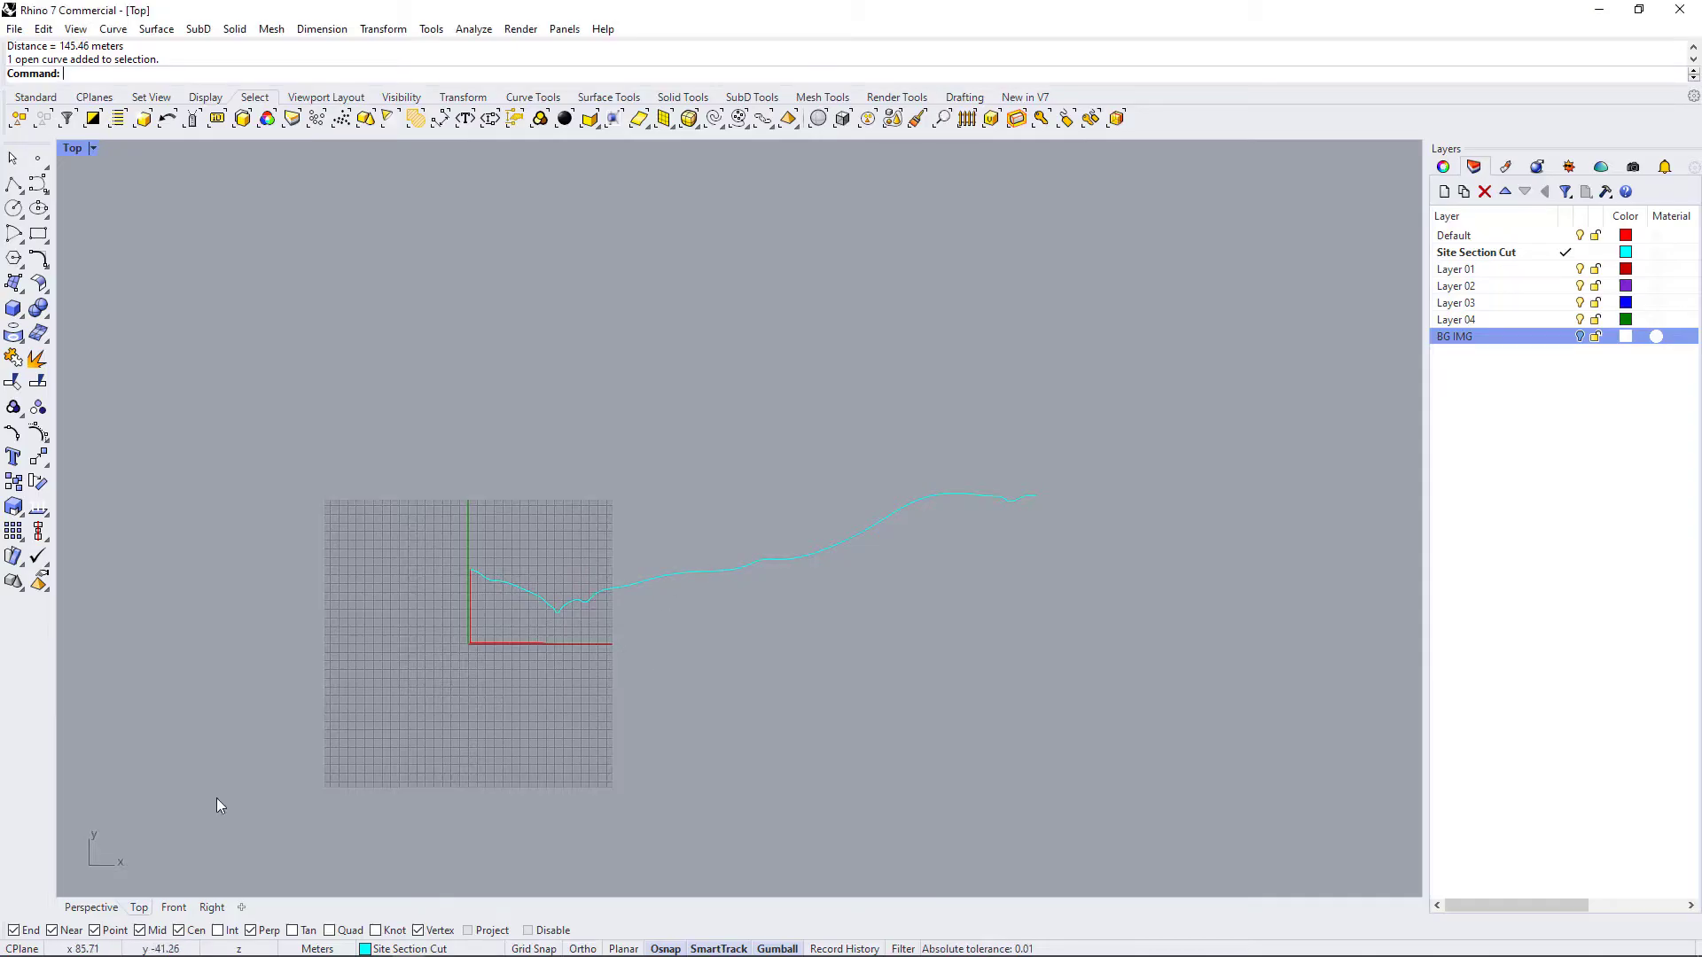
- Drag PSRP Aerial from Downloads into the Top view as a picture, cornered at the origin
left_click(146, 944)
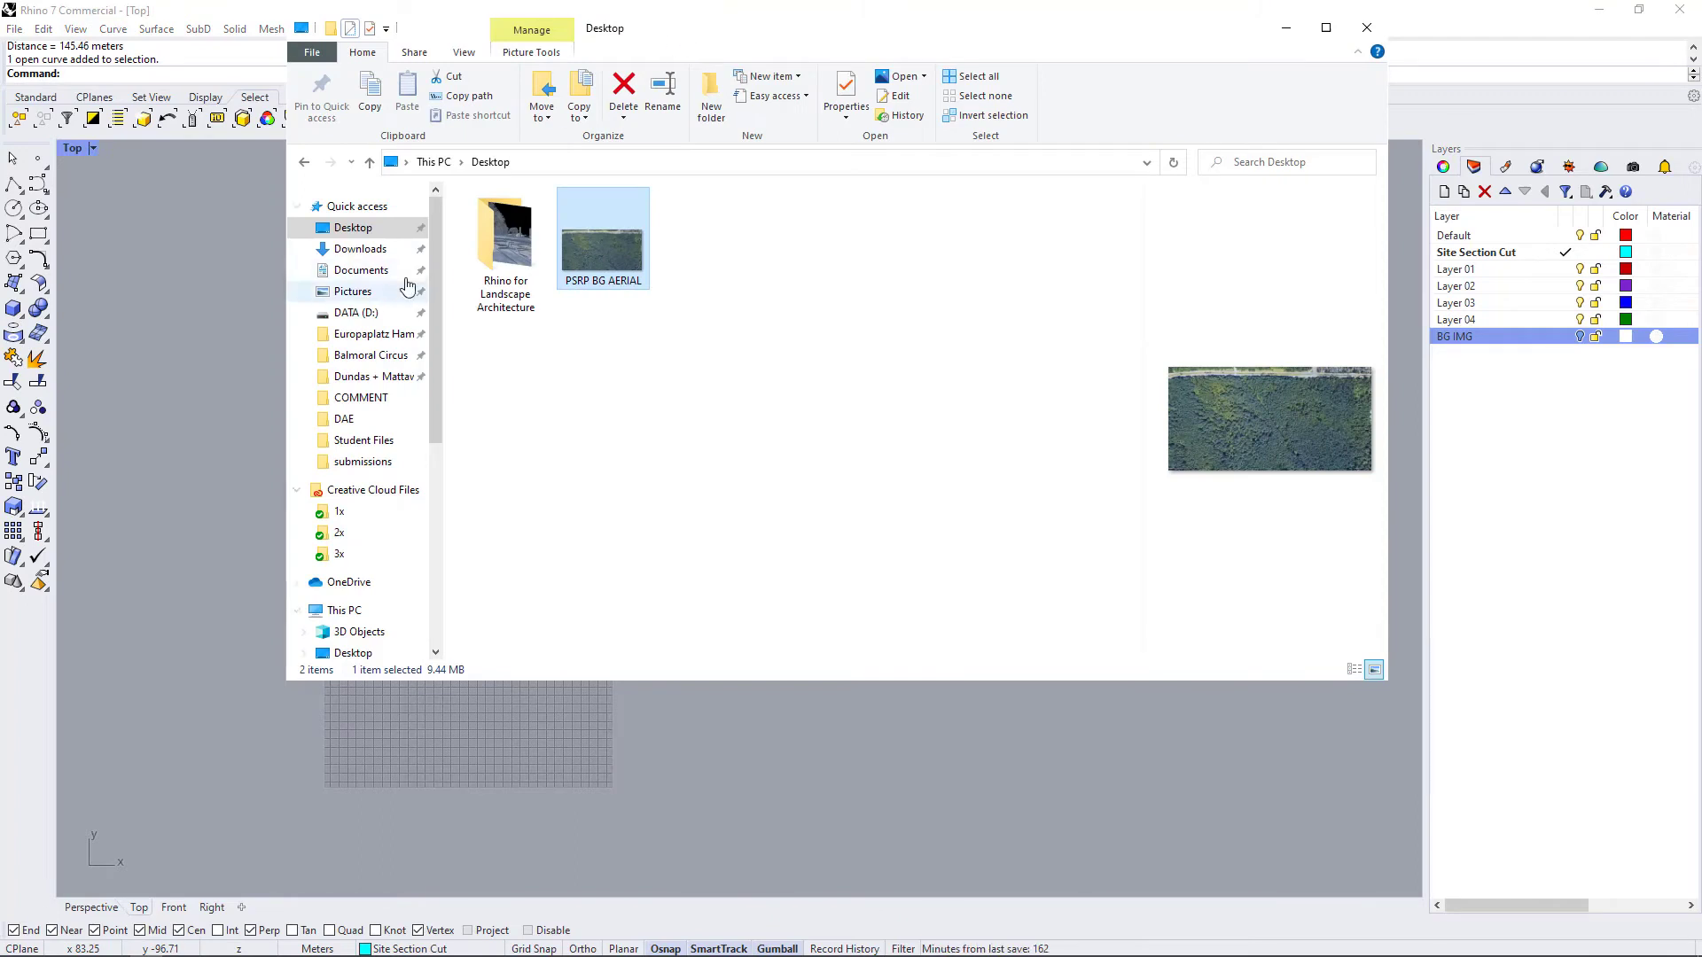
left_click(360, 249)
left_click(1082, 252)
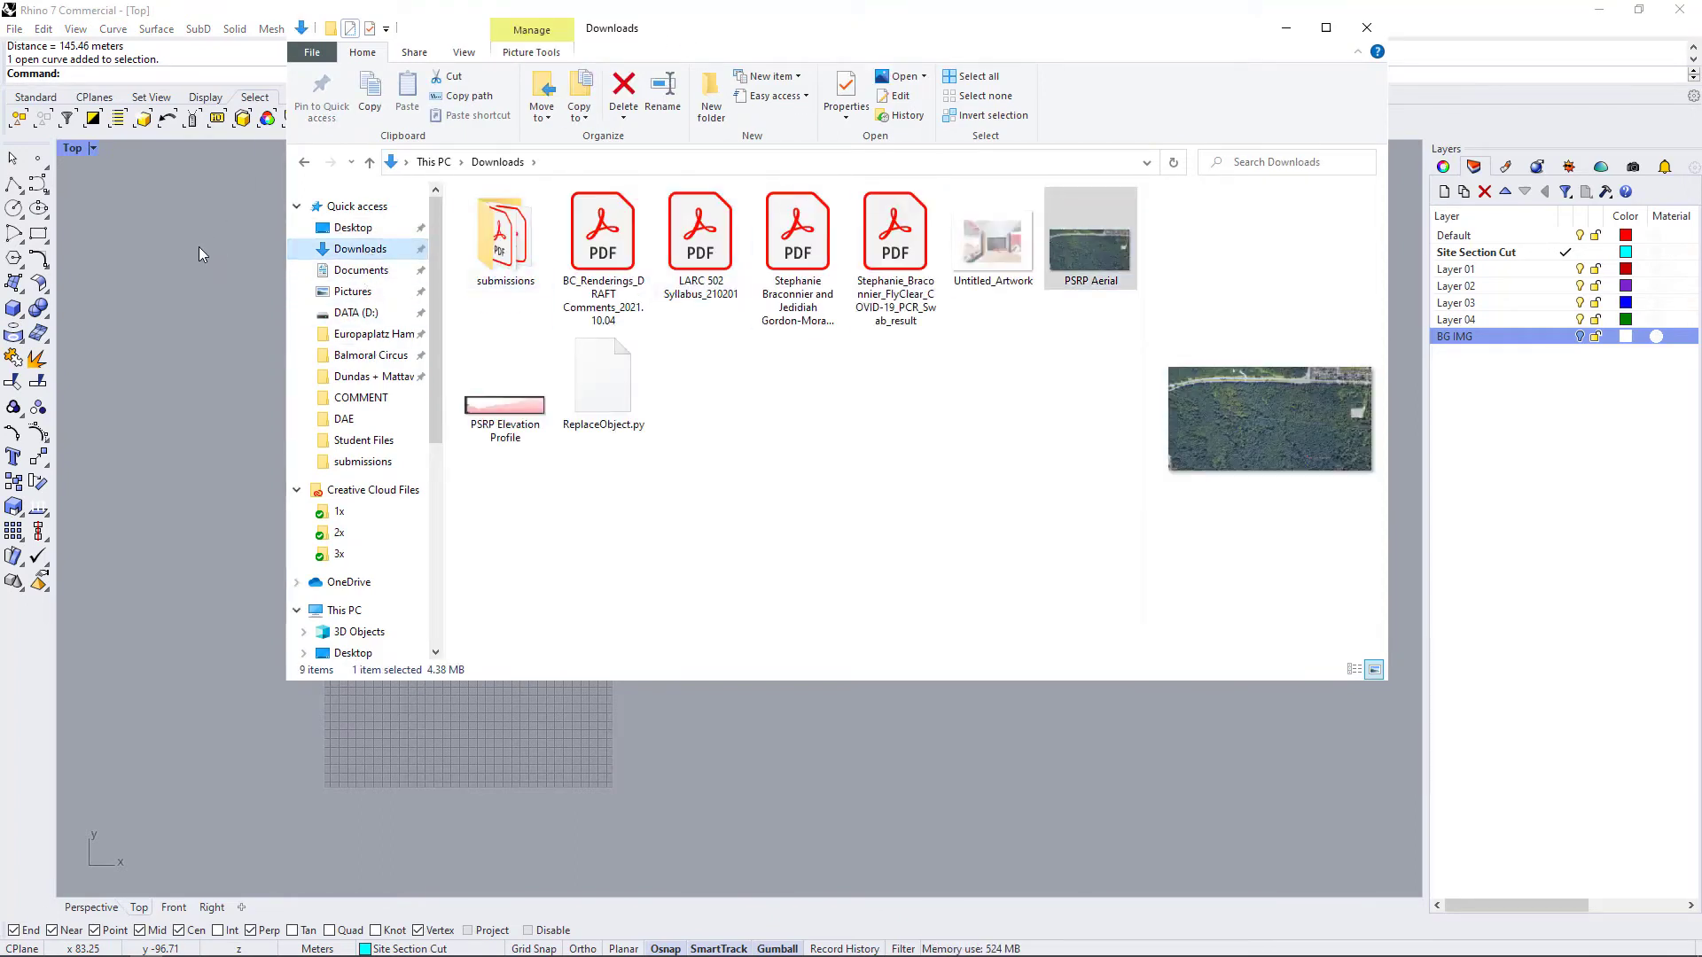
left_click_drag(198, 254, 198, 254)
left_click(803, 540)
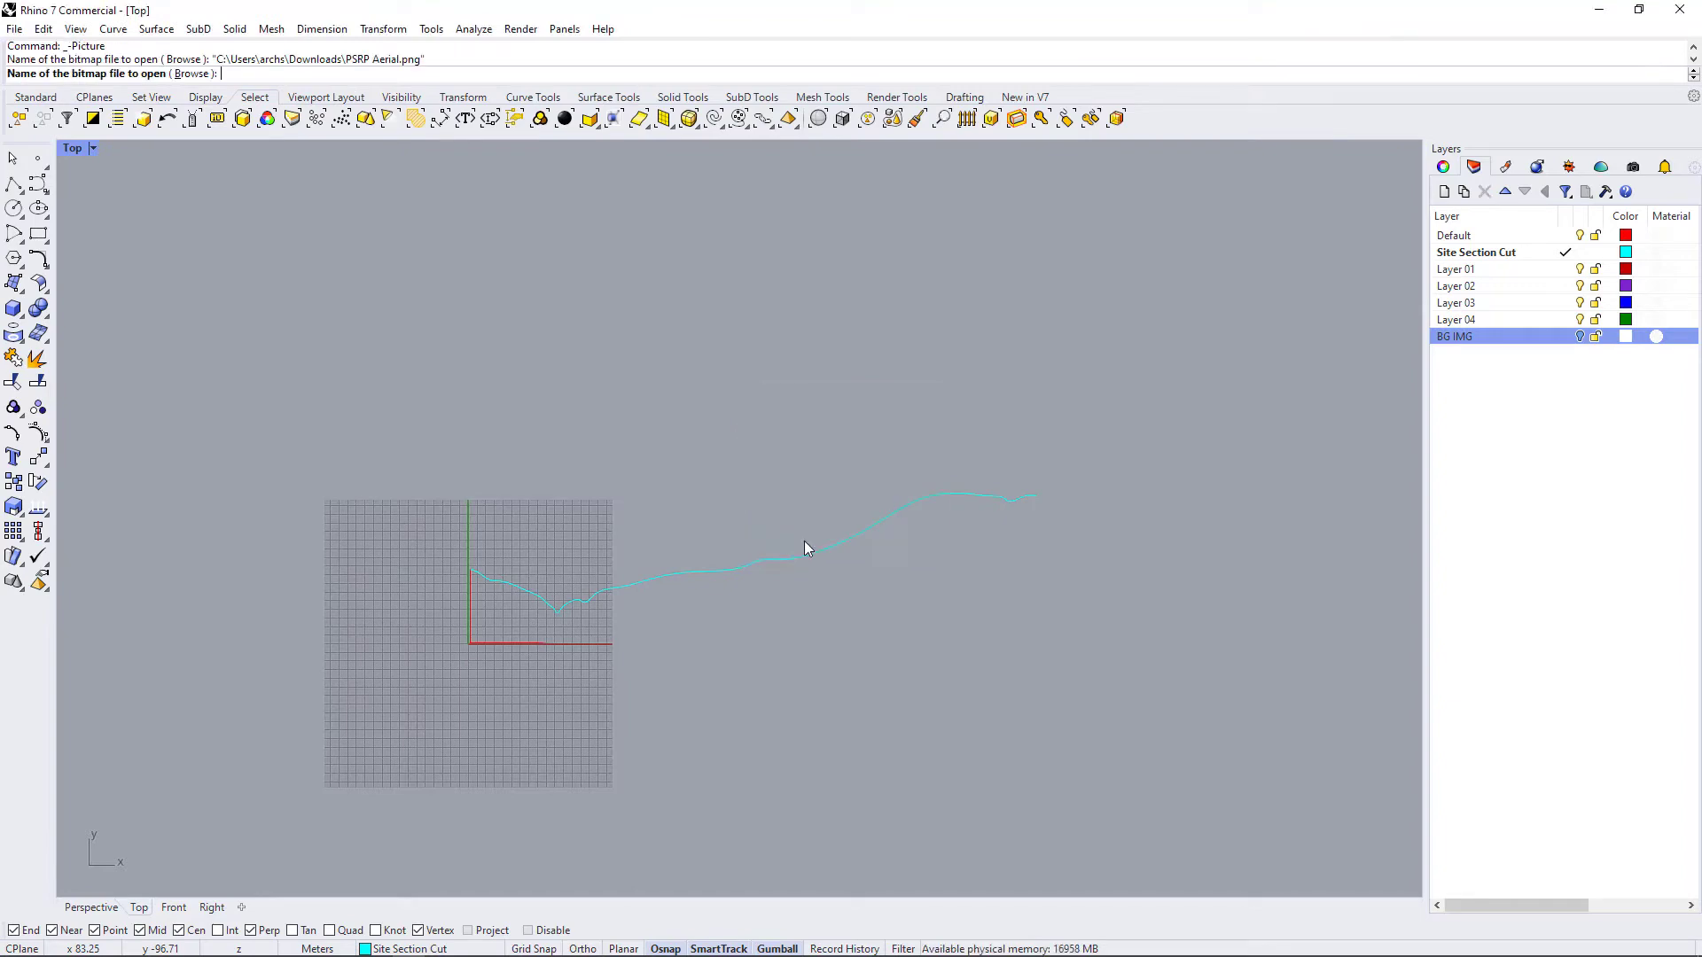
left_click(469, 644)
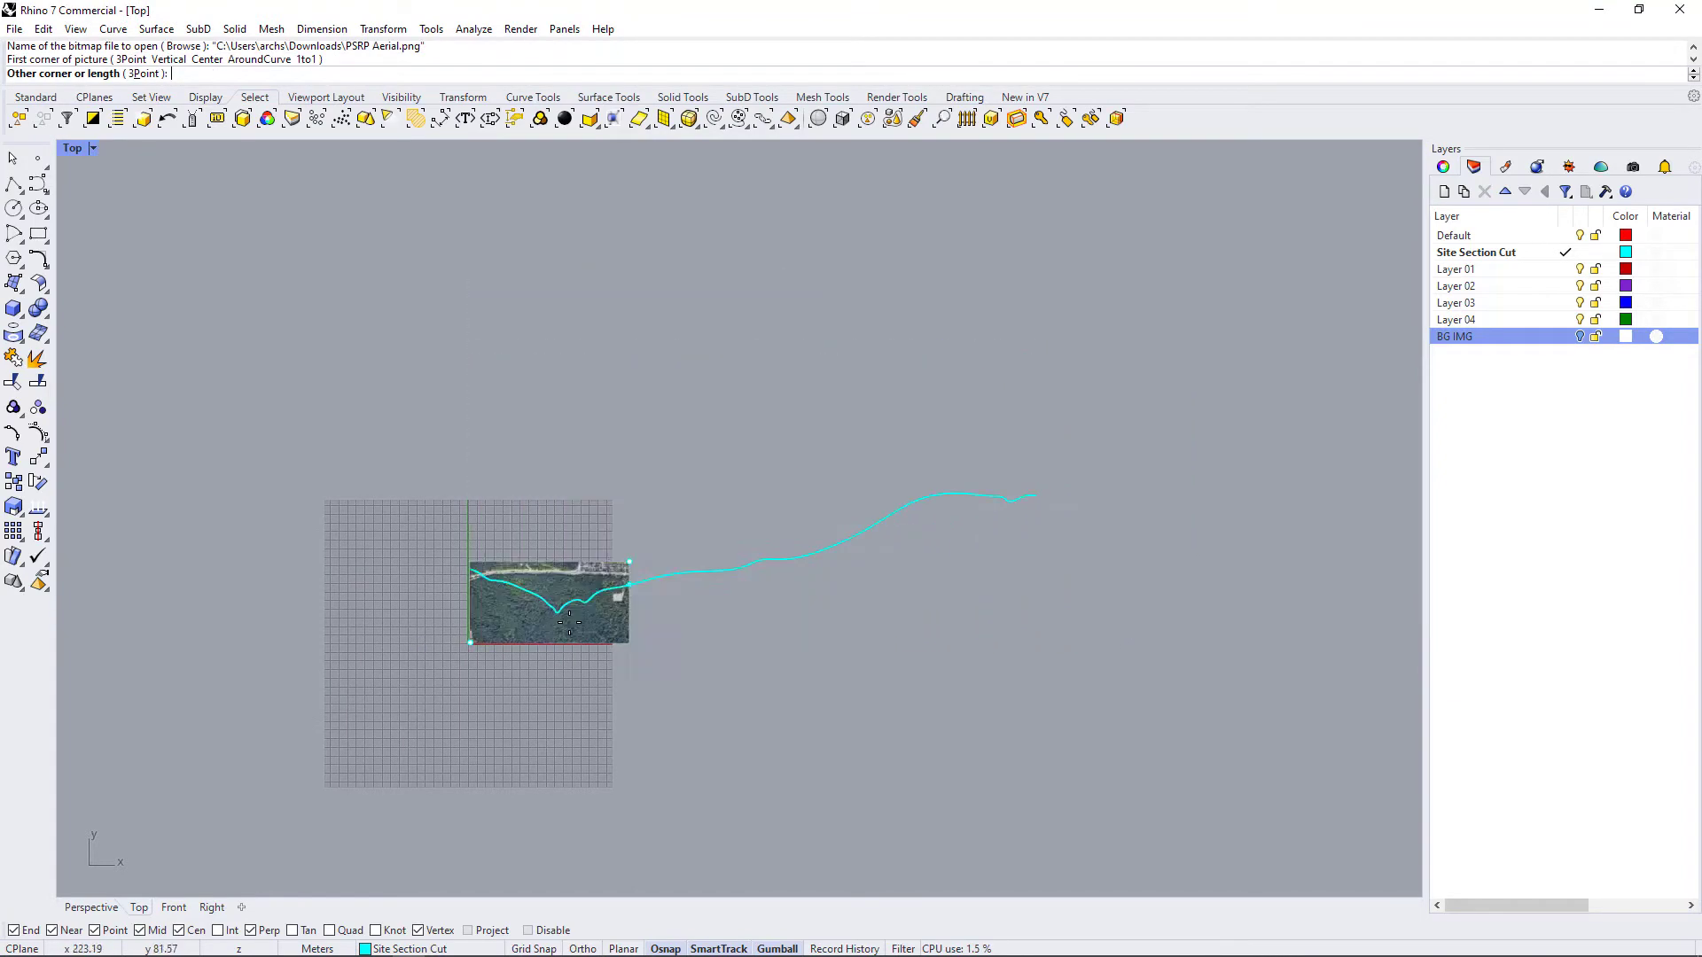
left_click(1112, 337)
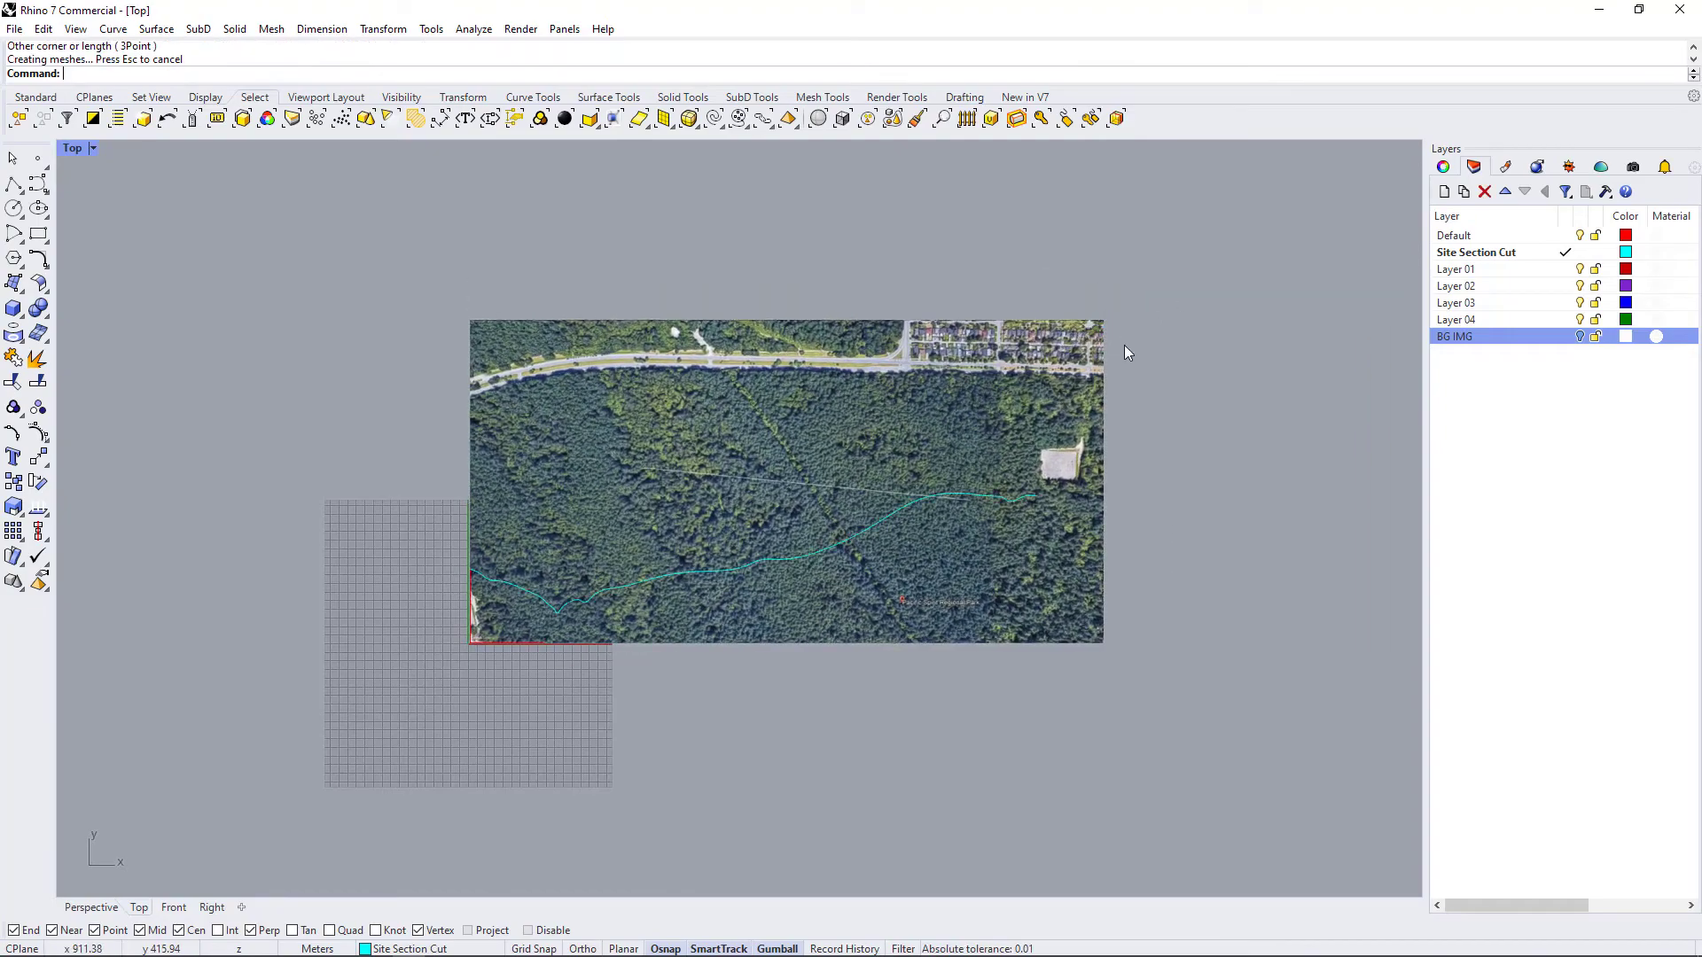
left_click(1102, 383)
scroll(904, 492, "up", 8)
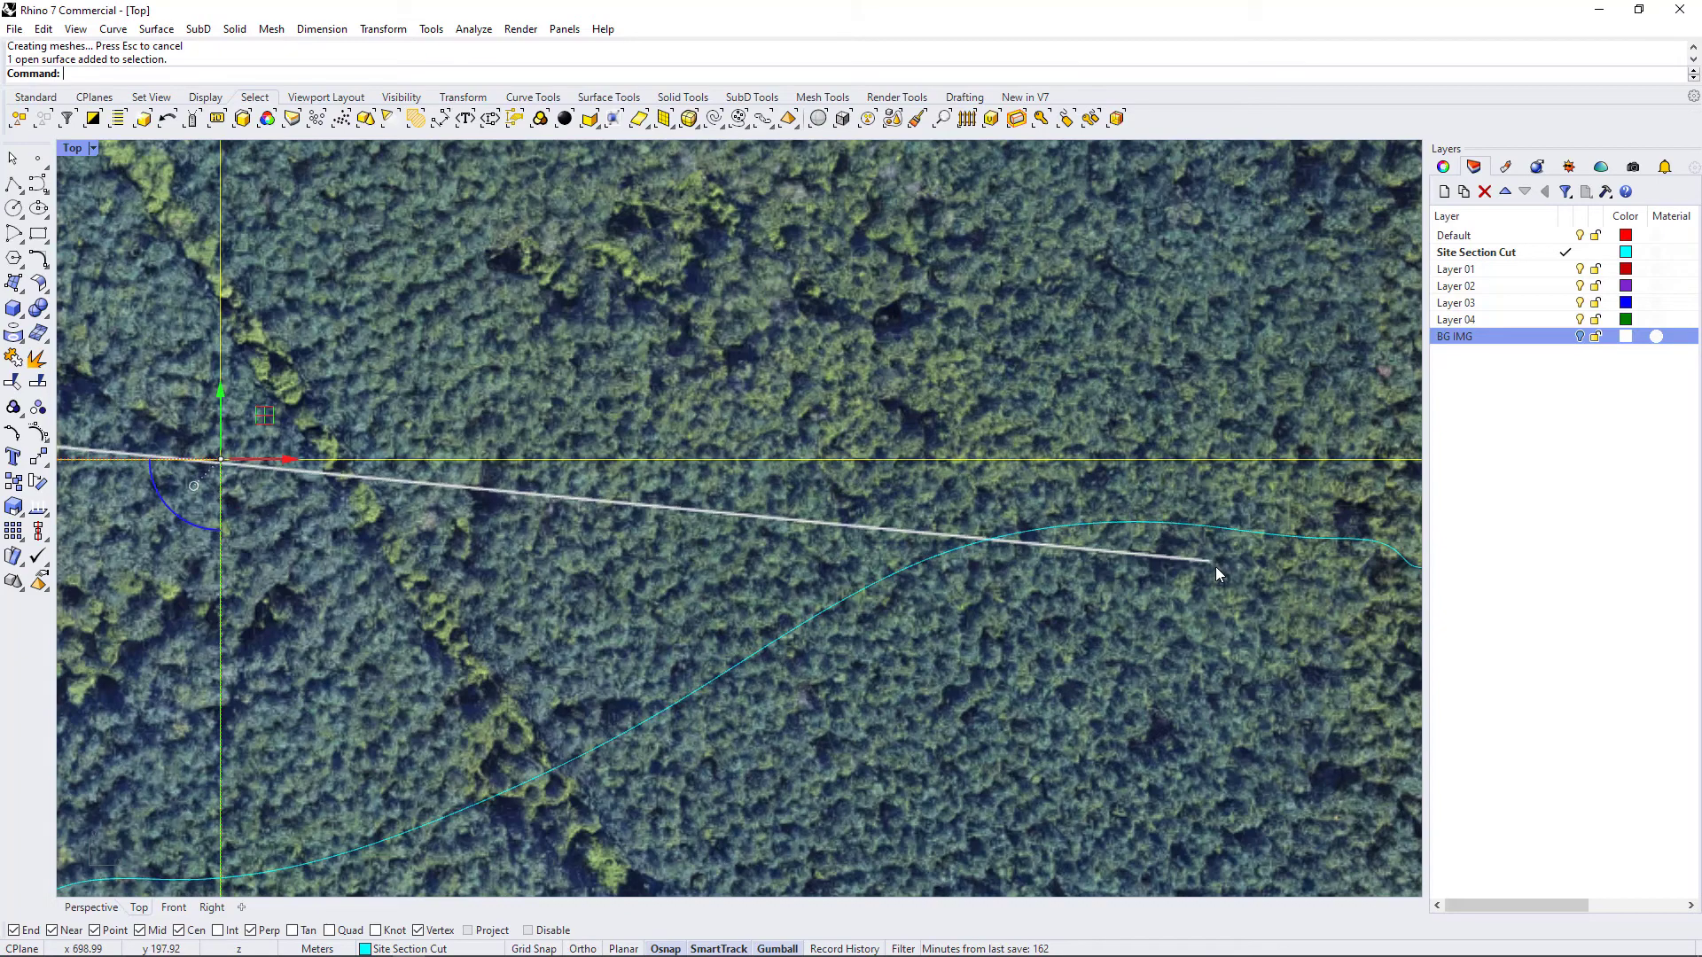
scroll(992, 483, "down", 6)
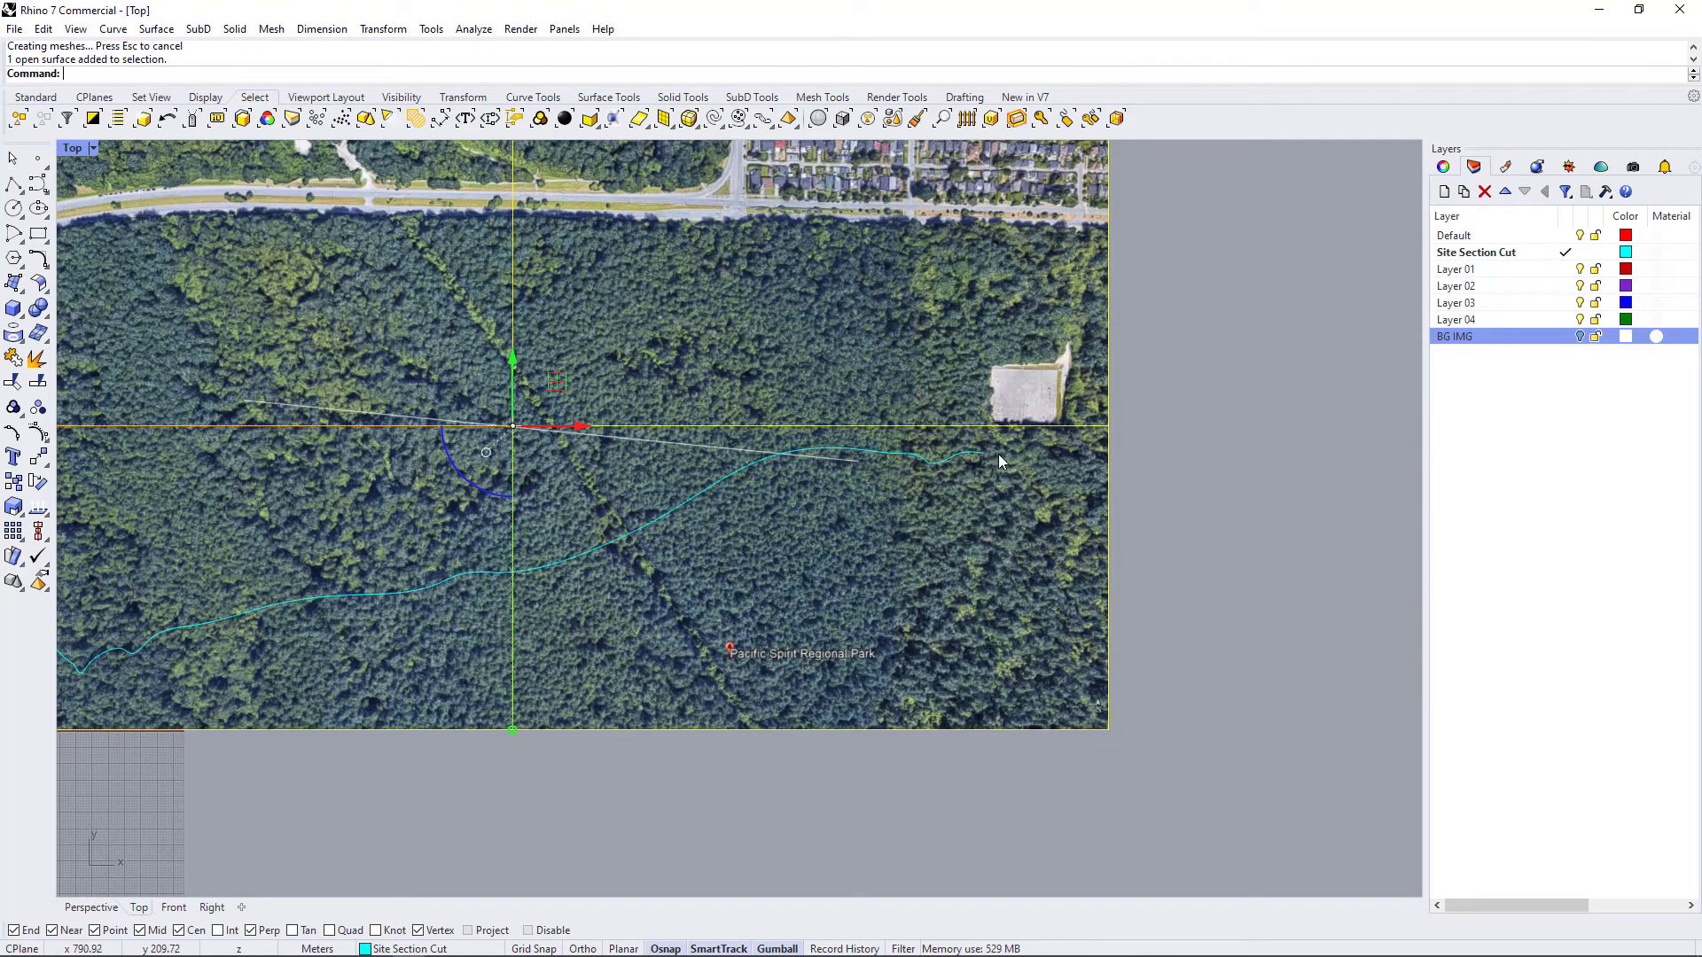
scroll(1269, 517, "down", 3)
key("Escape")
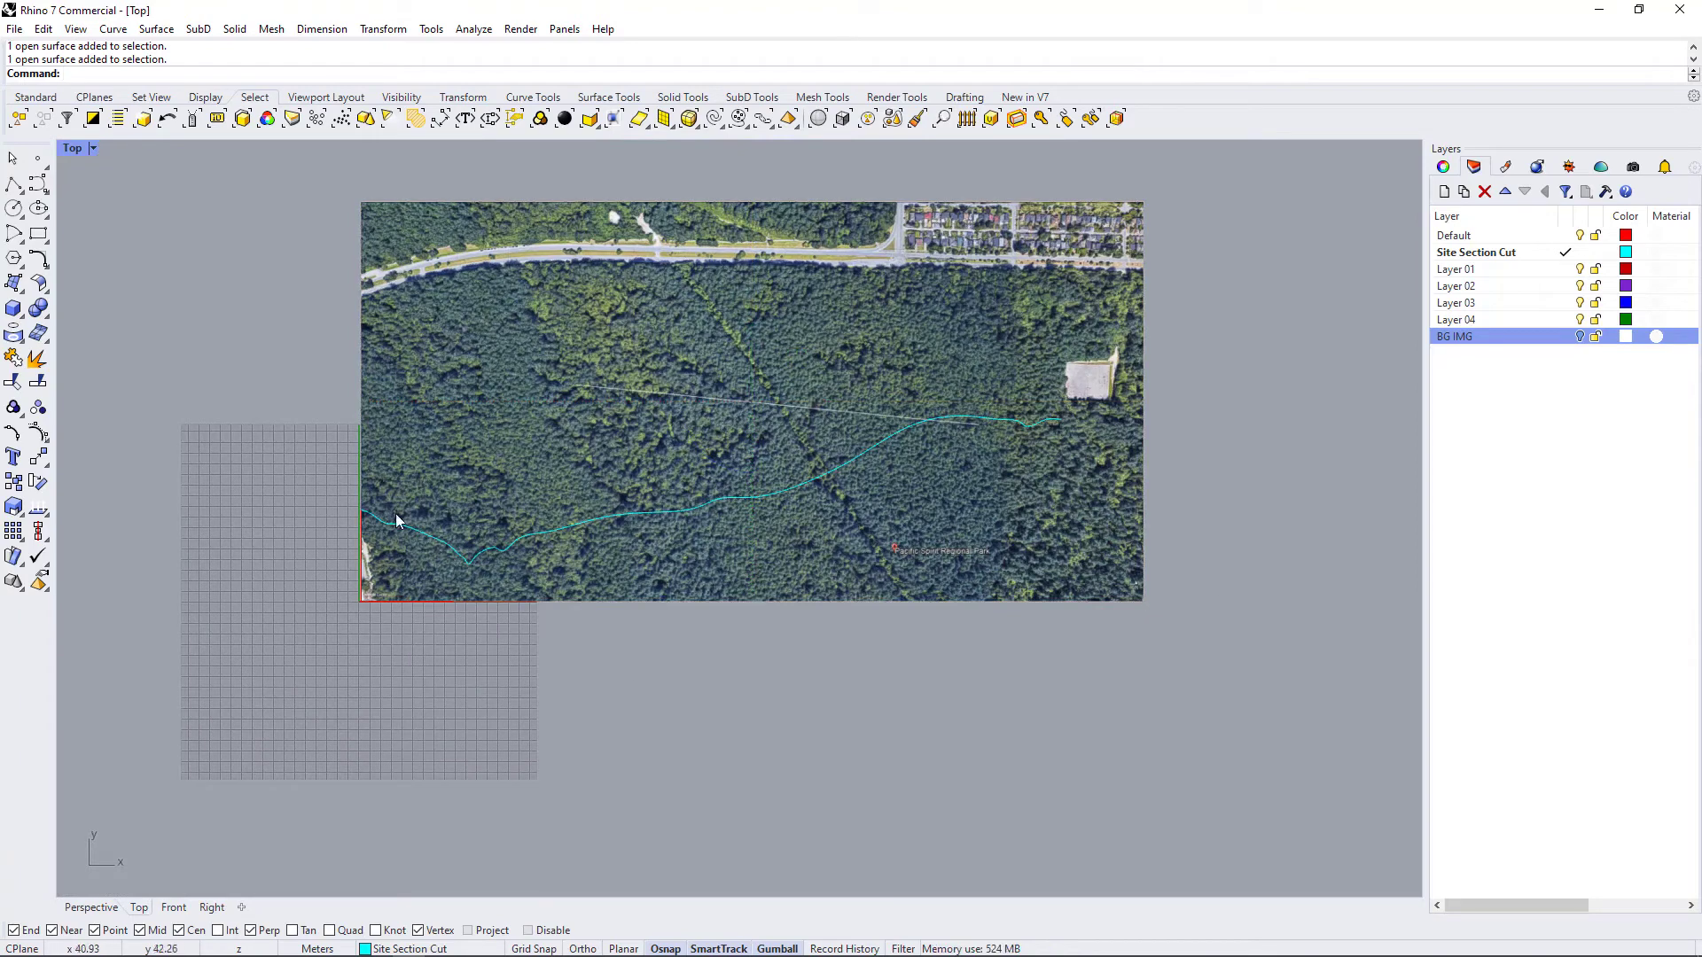